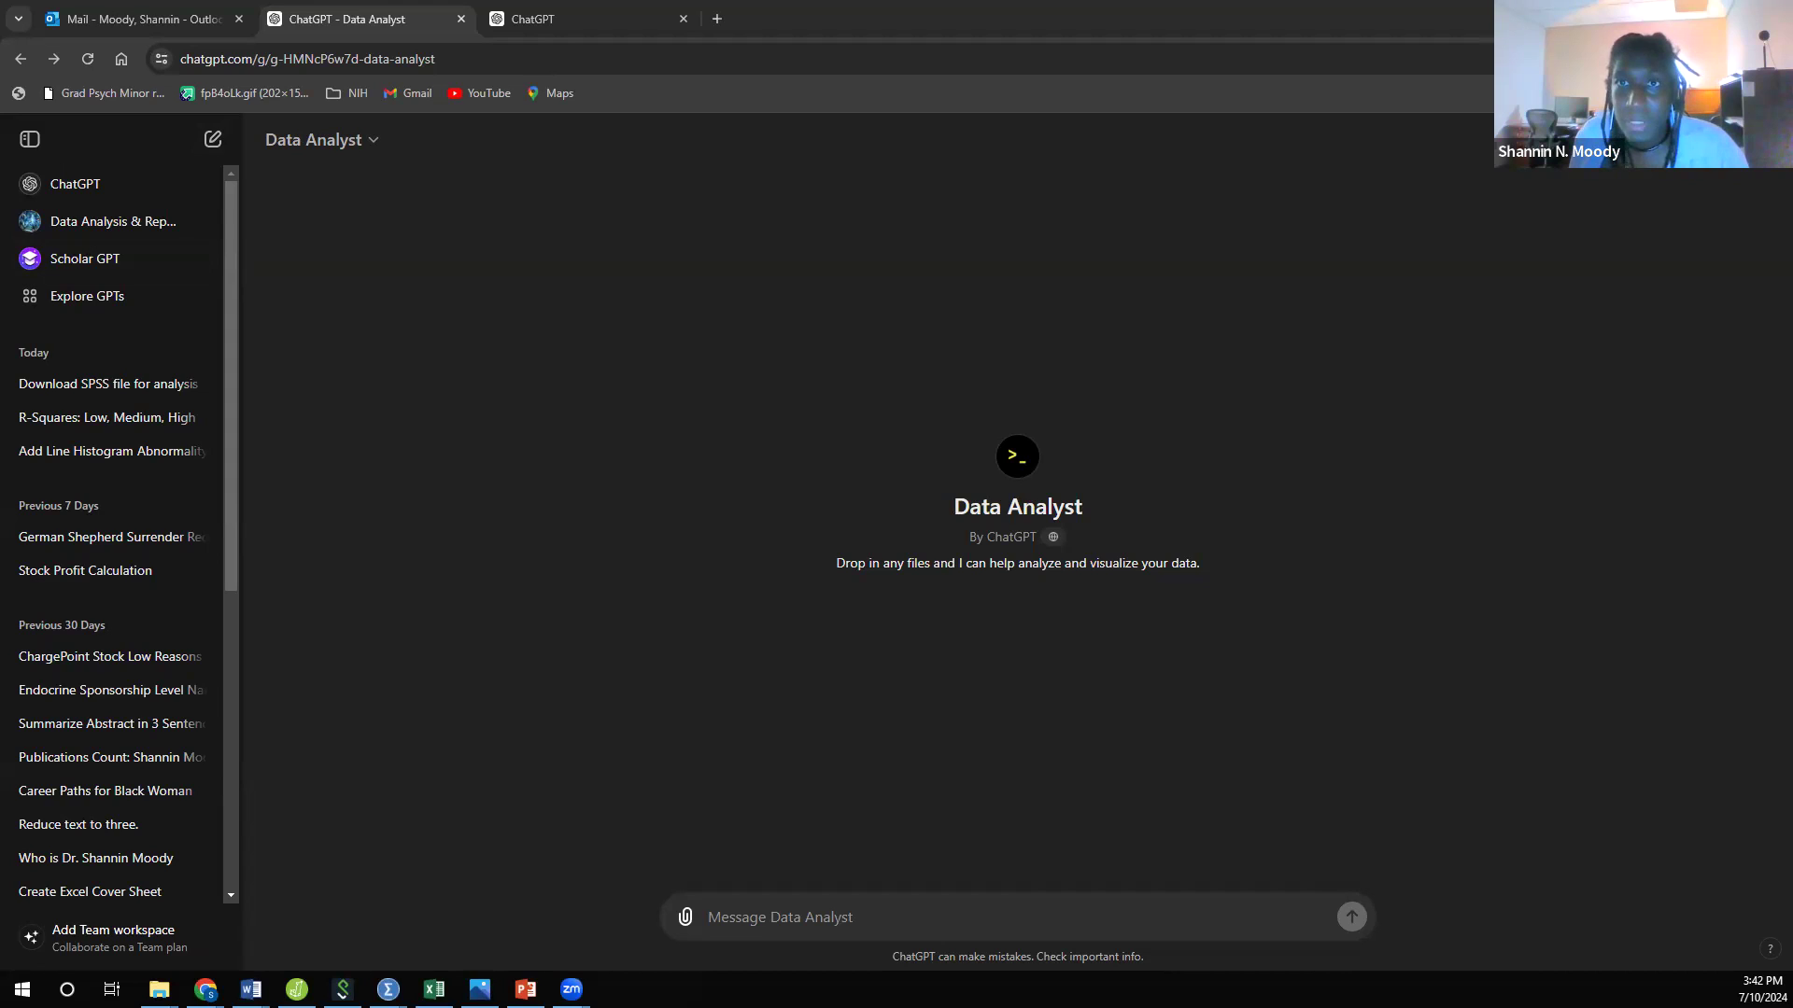
# Step: Close the Outlook mail tab in the browser, keeping the Data Analyst chat open
pyautogui.click(850, 11)
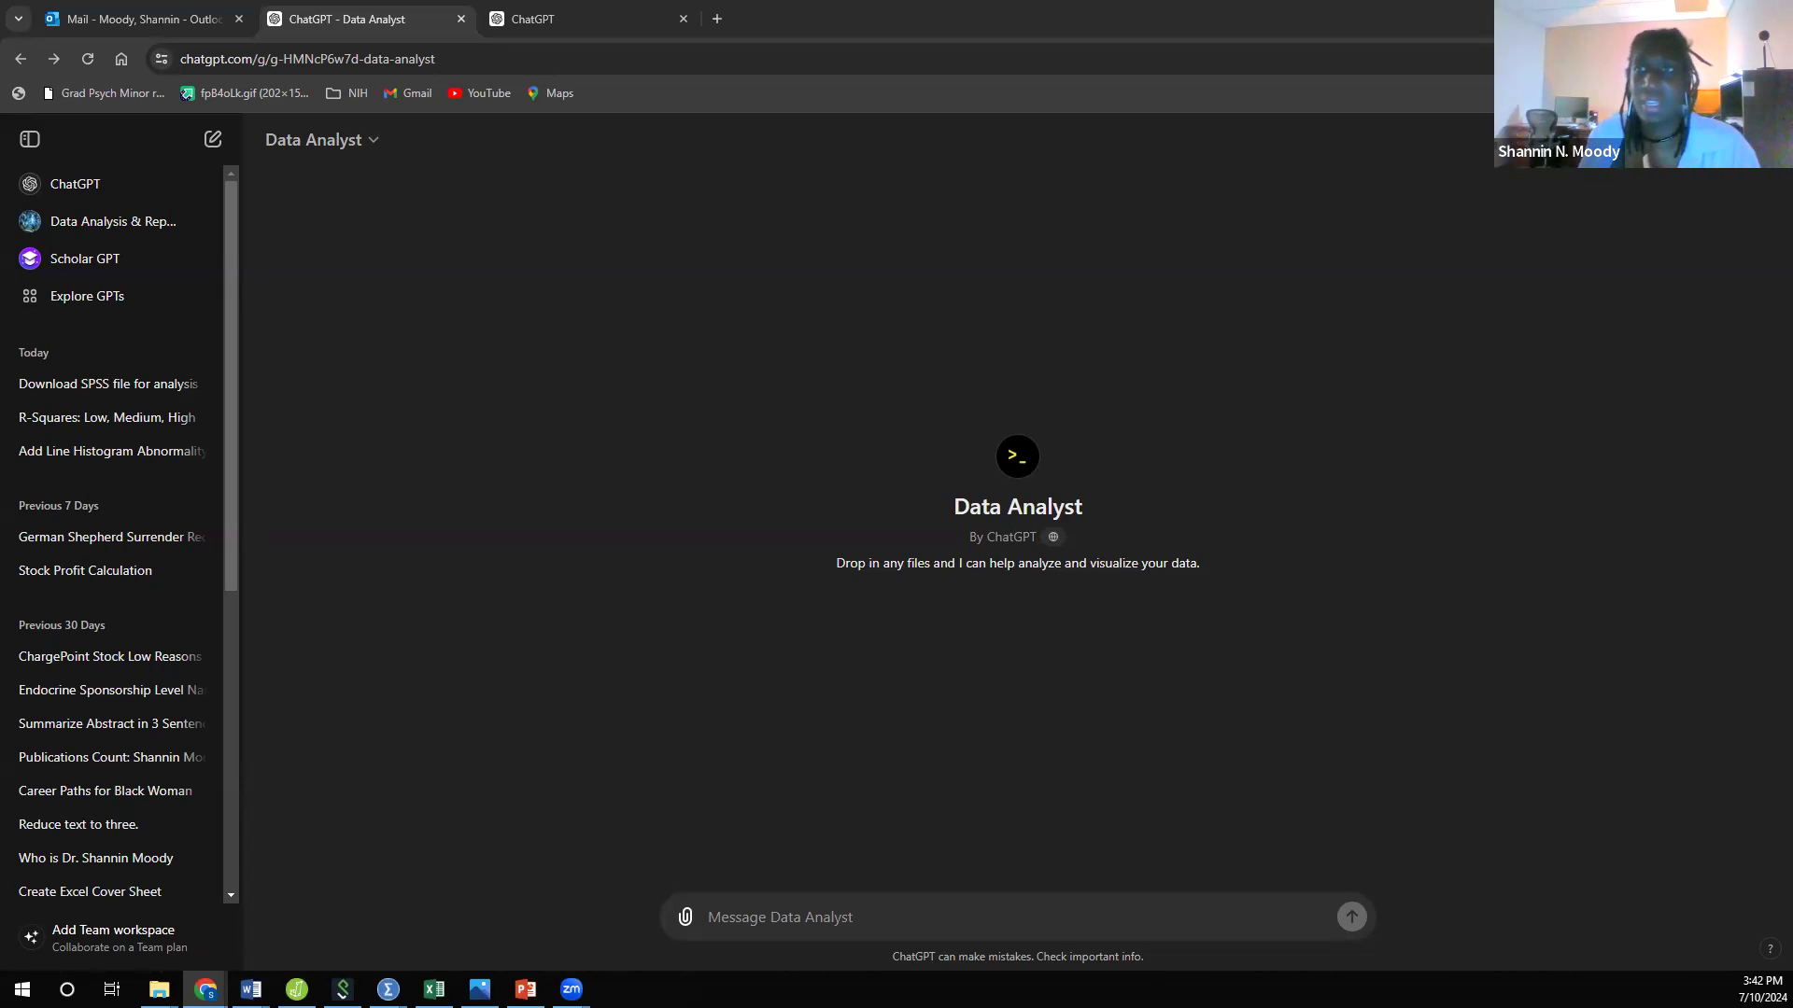
pyautogui.click(710, 917)
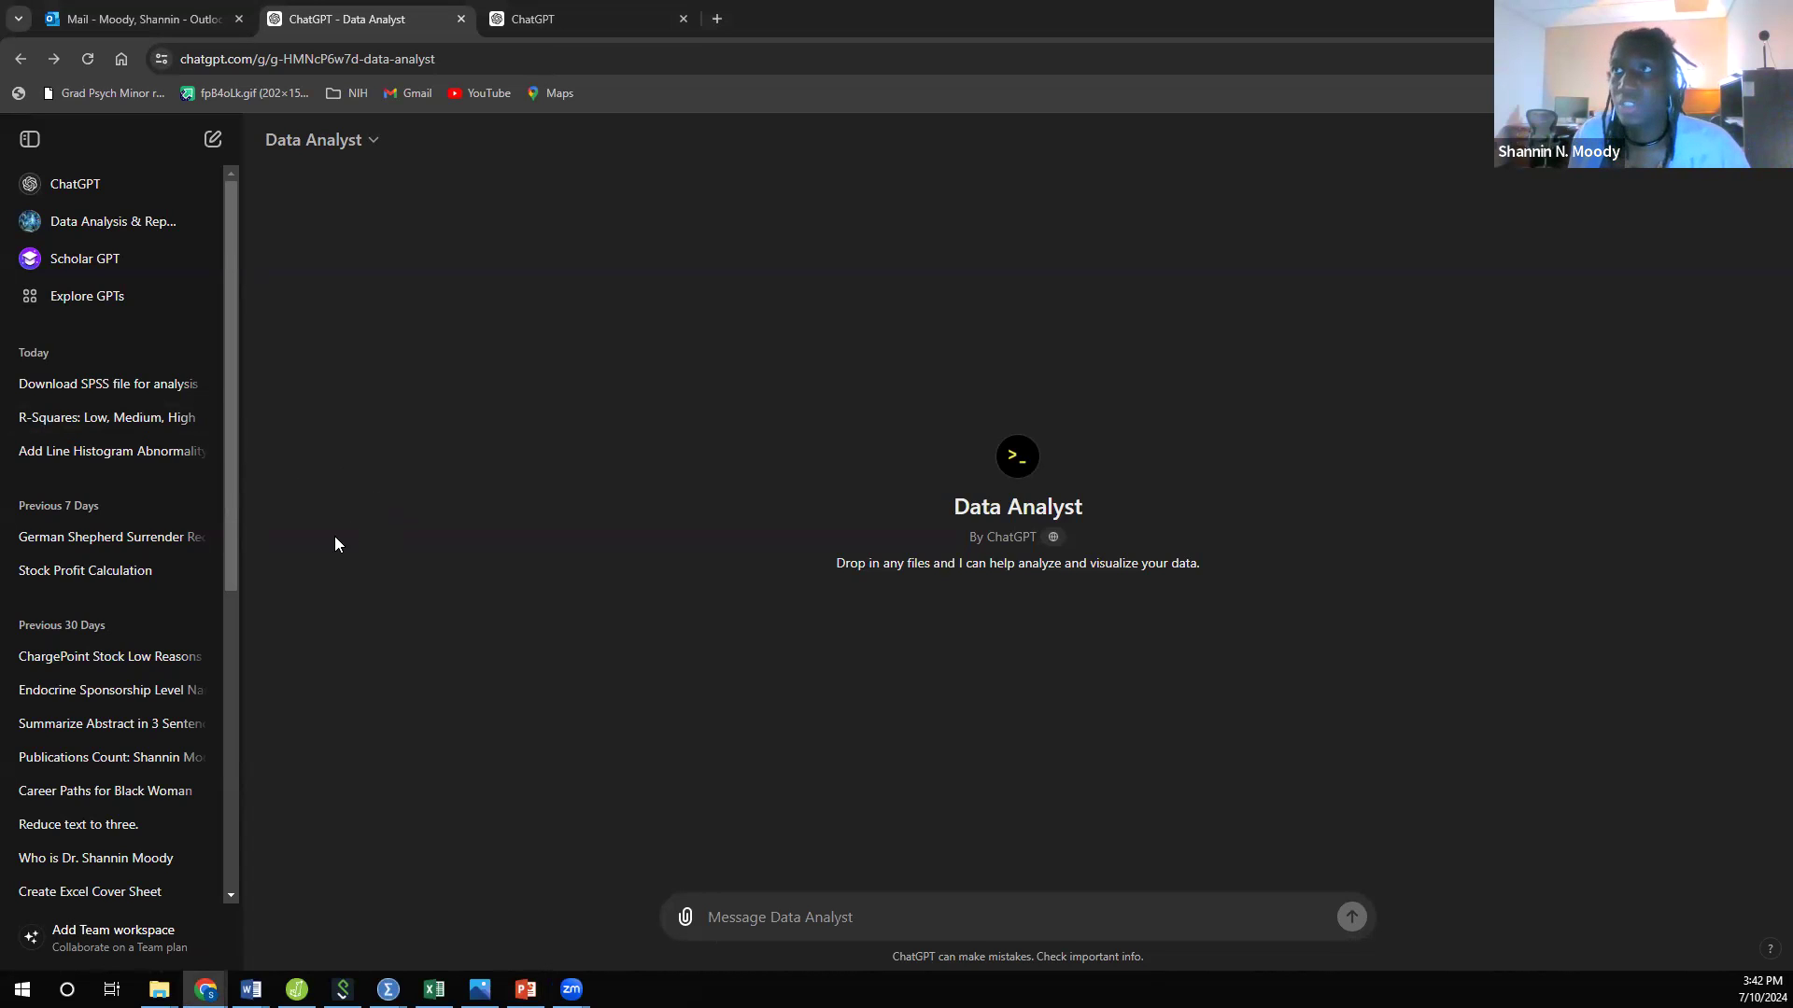
pyautogui.click(239, 18)
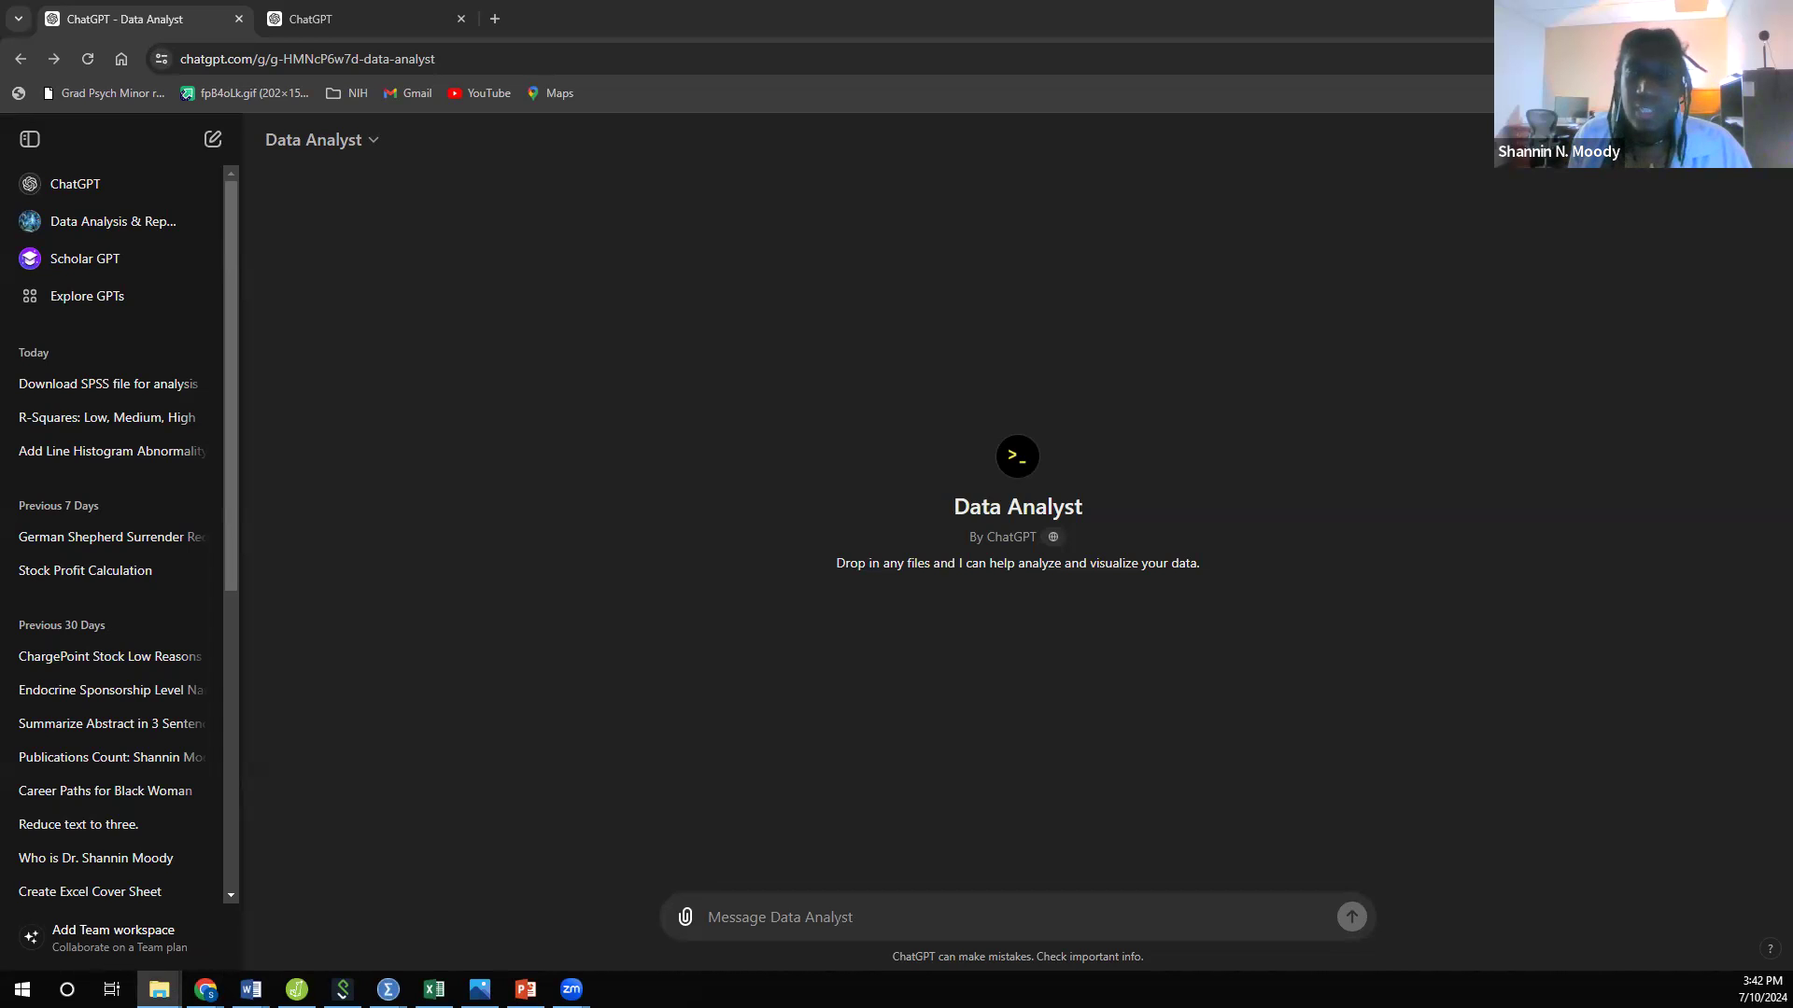
# Step: Arrange the Fatigue Paper folder window and the Data Analyst chat side by side
pyautogui.moveTo(0, 303); pyautogui.dragTo(1004, 7)
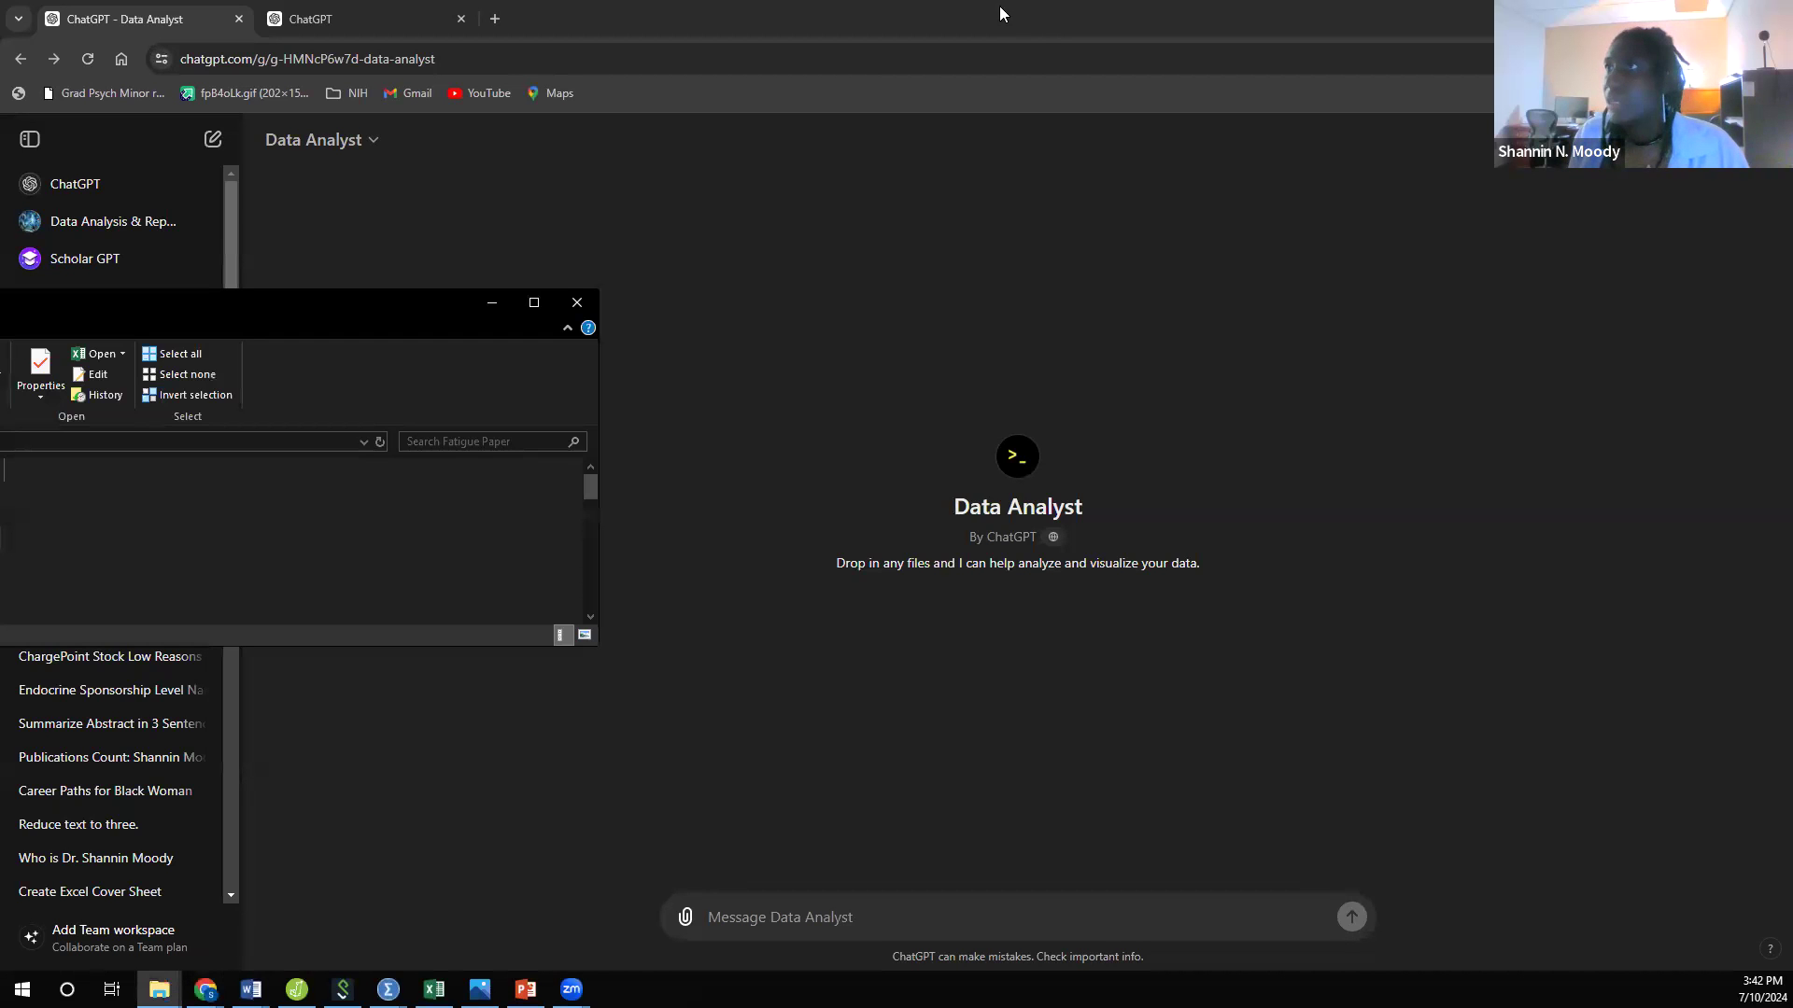
pyautogui.press('super+Right')
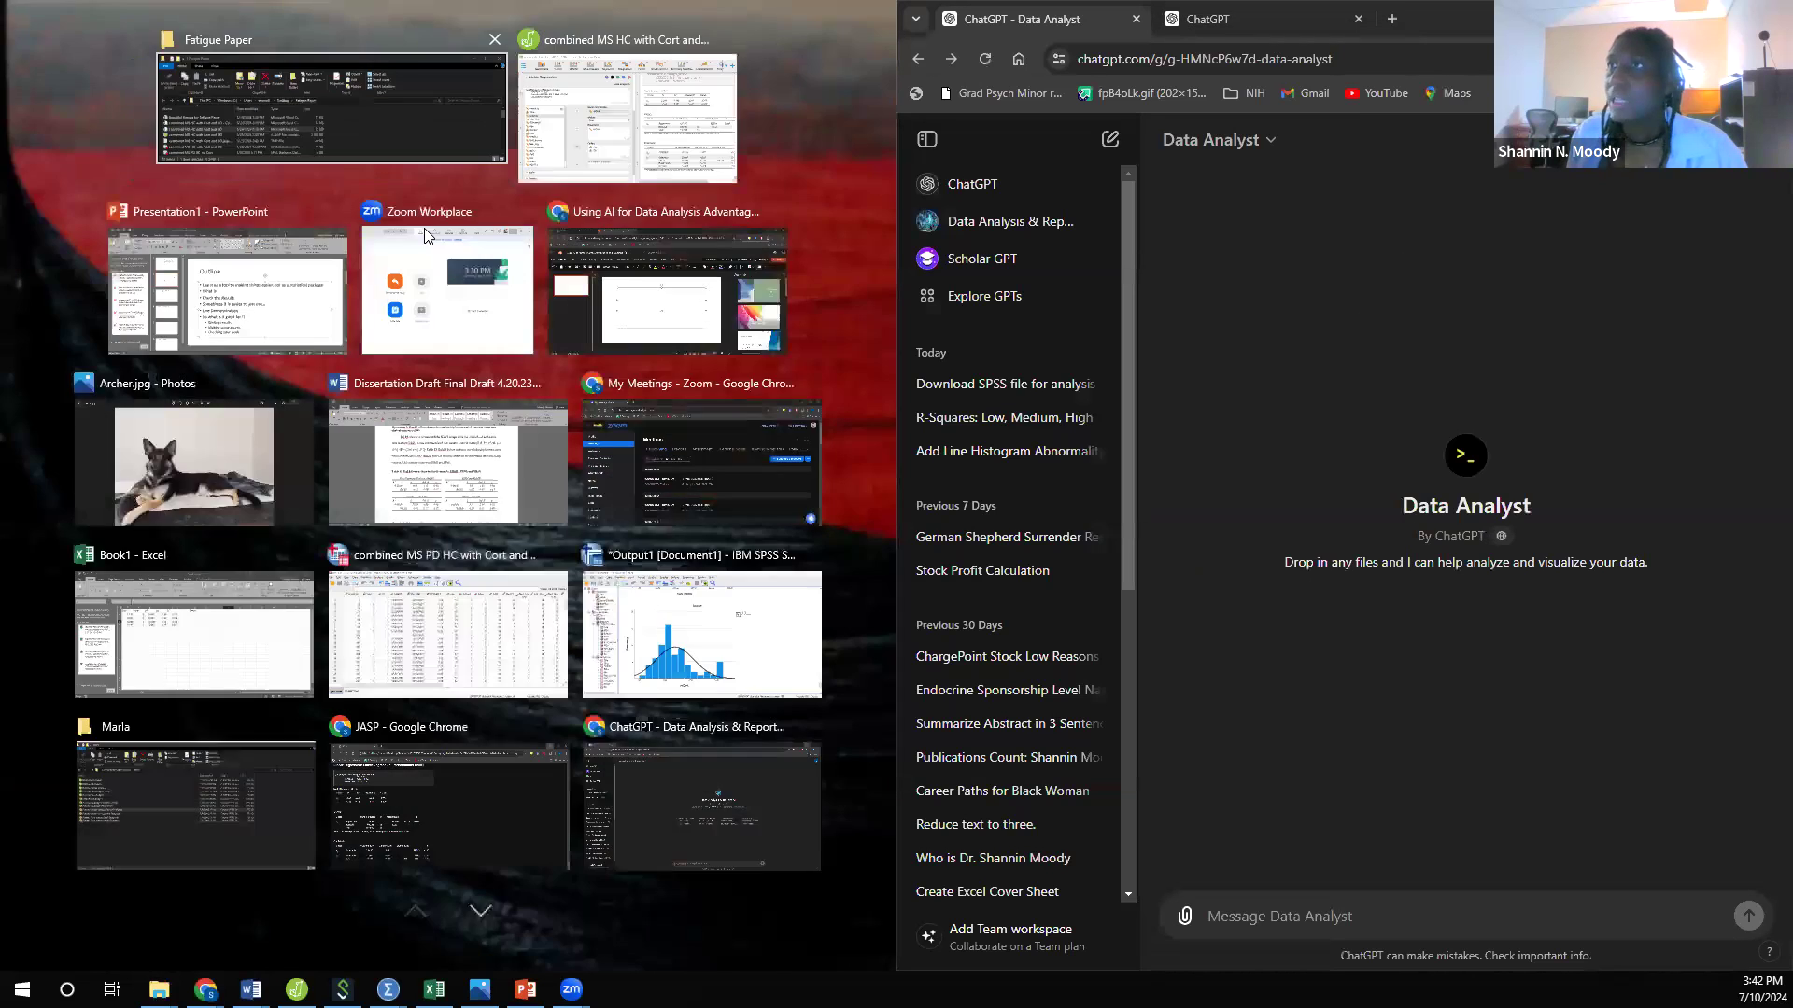
pyautogui.click(124, 192)
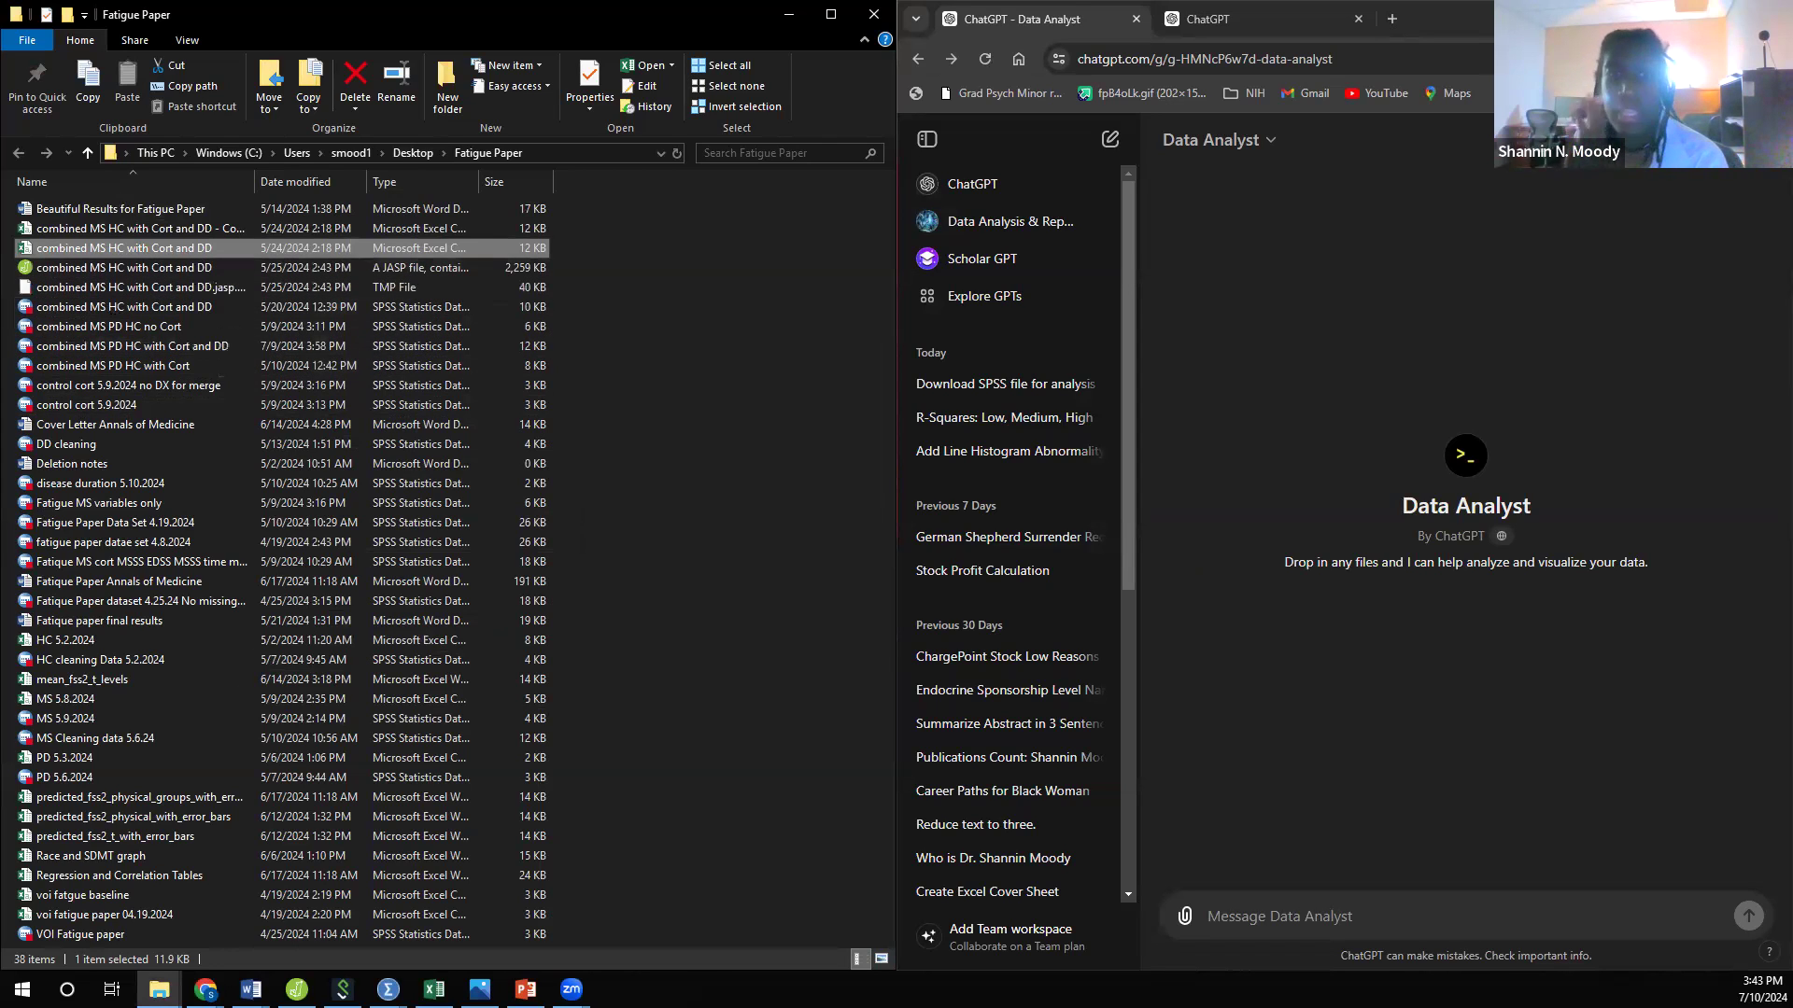
# Step: Switch to JASP and review the linear regression of MOCA on DX, Race and lnCort, then return to the folder and chat
pyautogui.hotkey('alt', 'Tab')
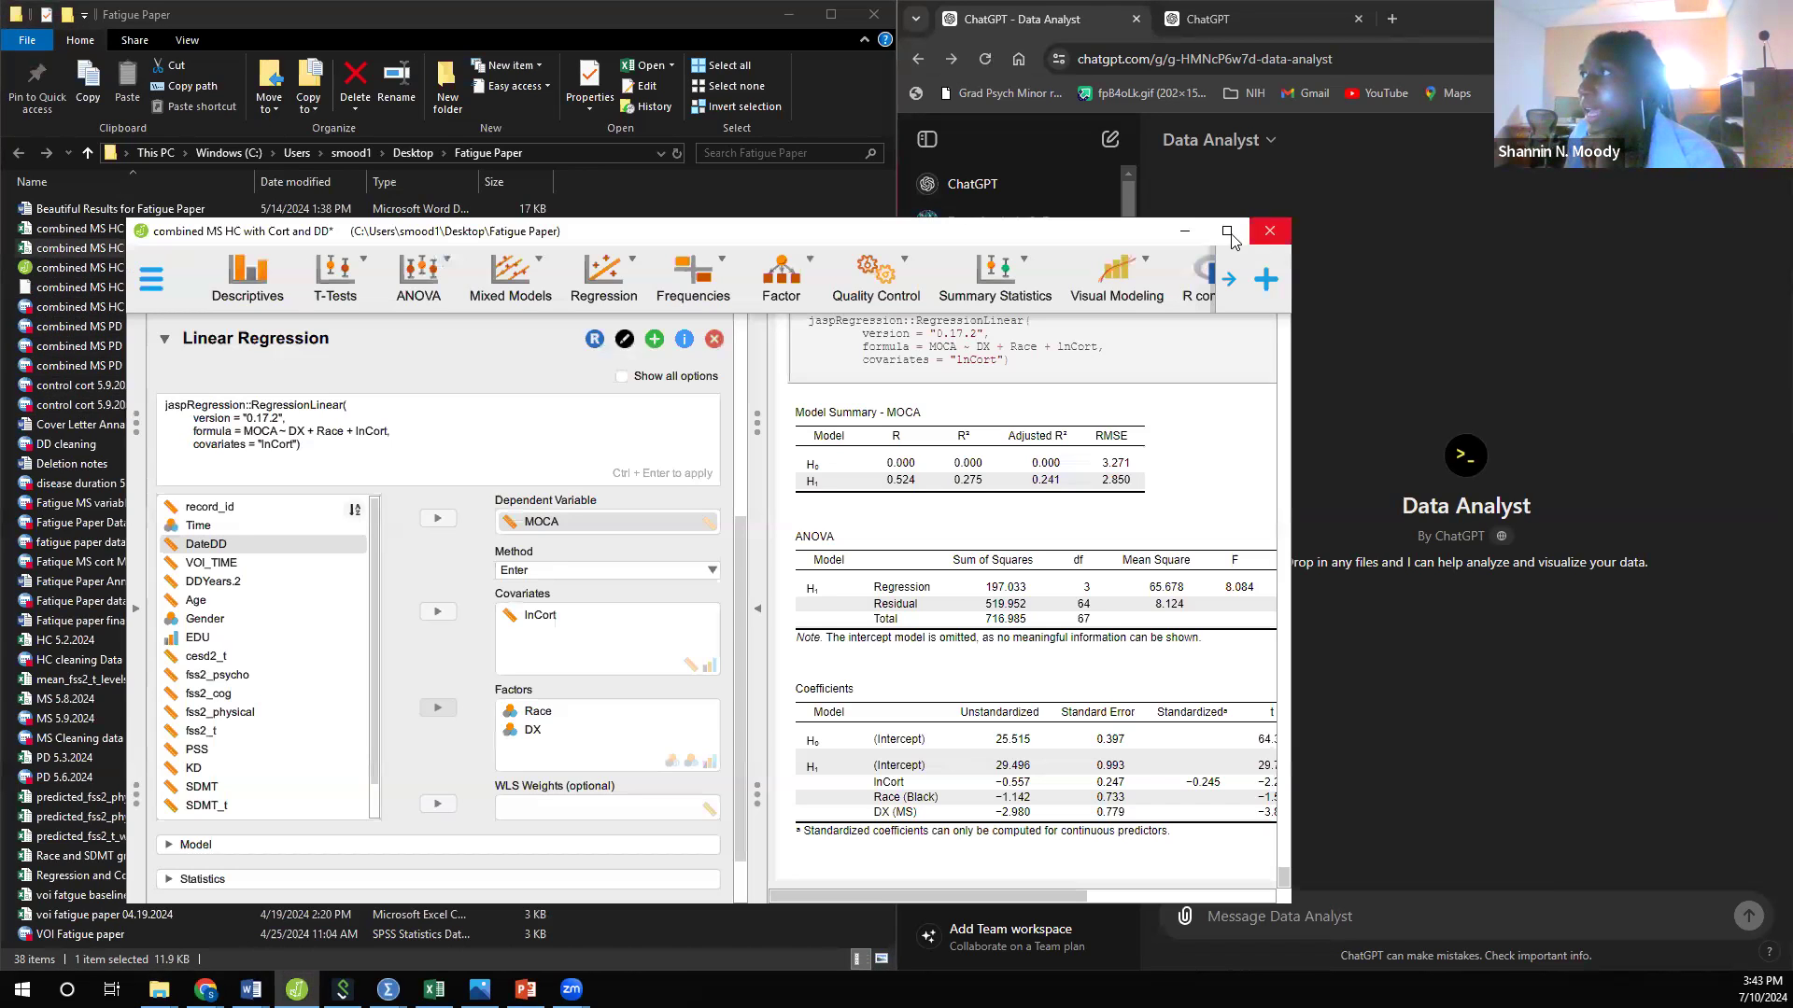
pyautogui.click(1230, 233)
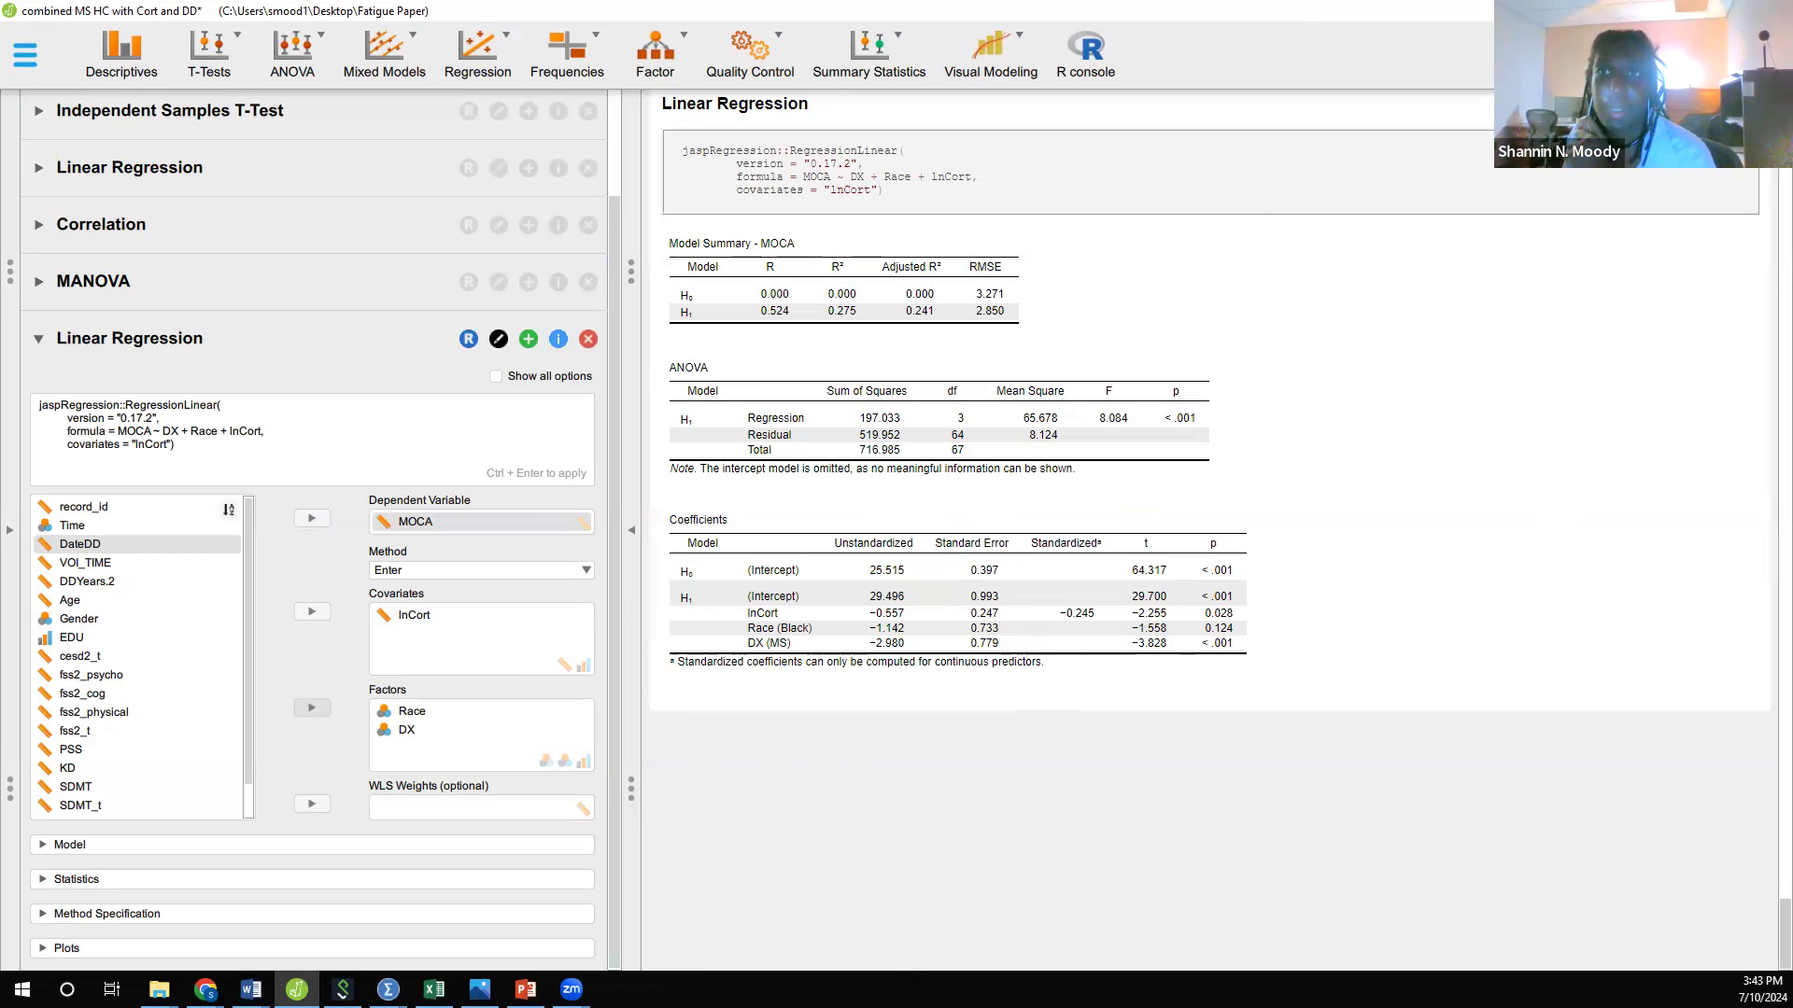
pyautogui.click(1685, 10)
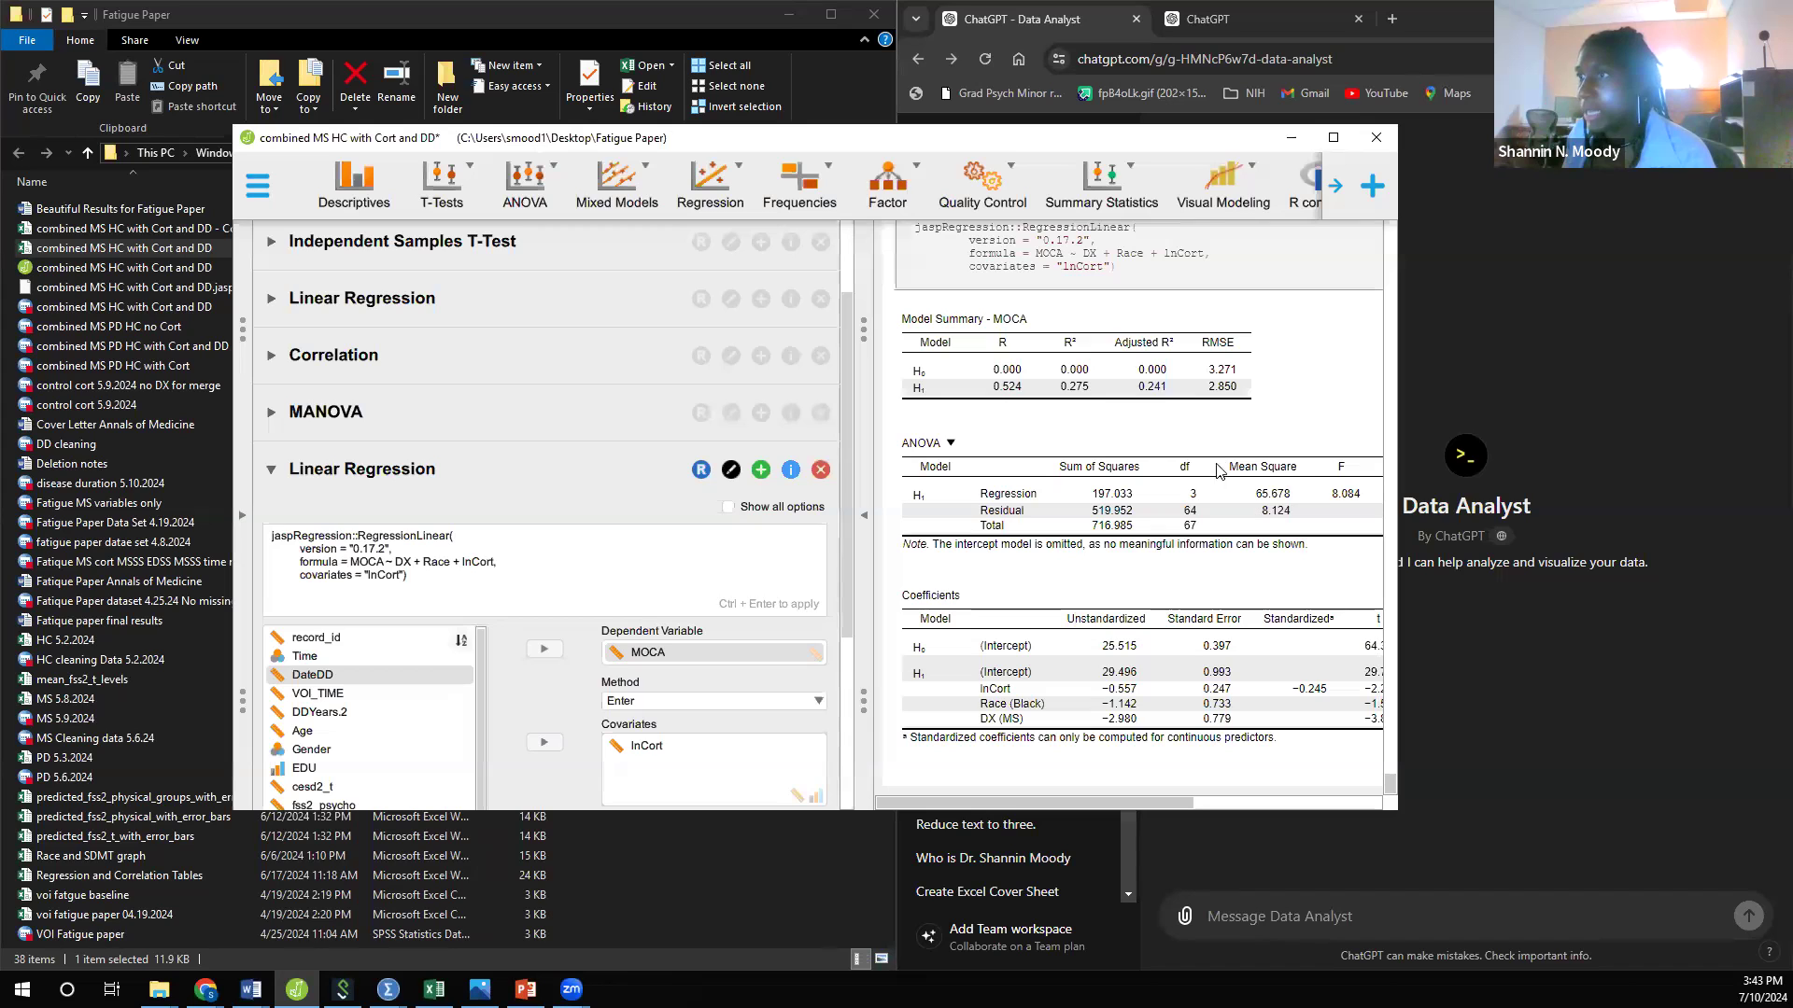
pyautogui.click(1333, 138)
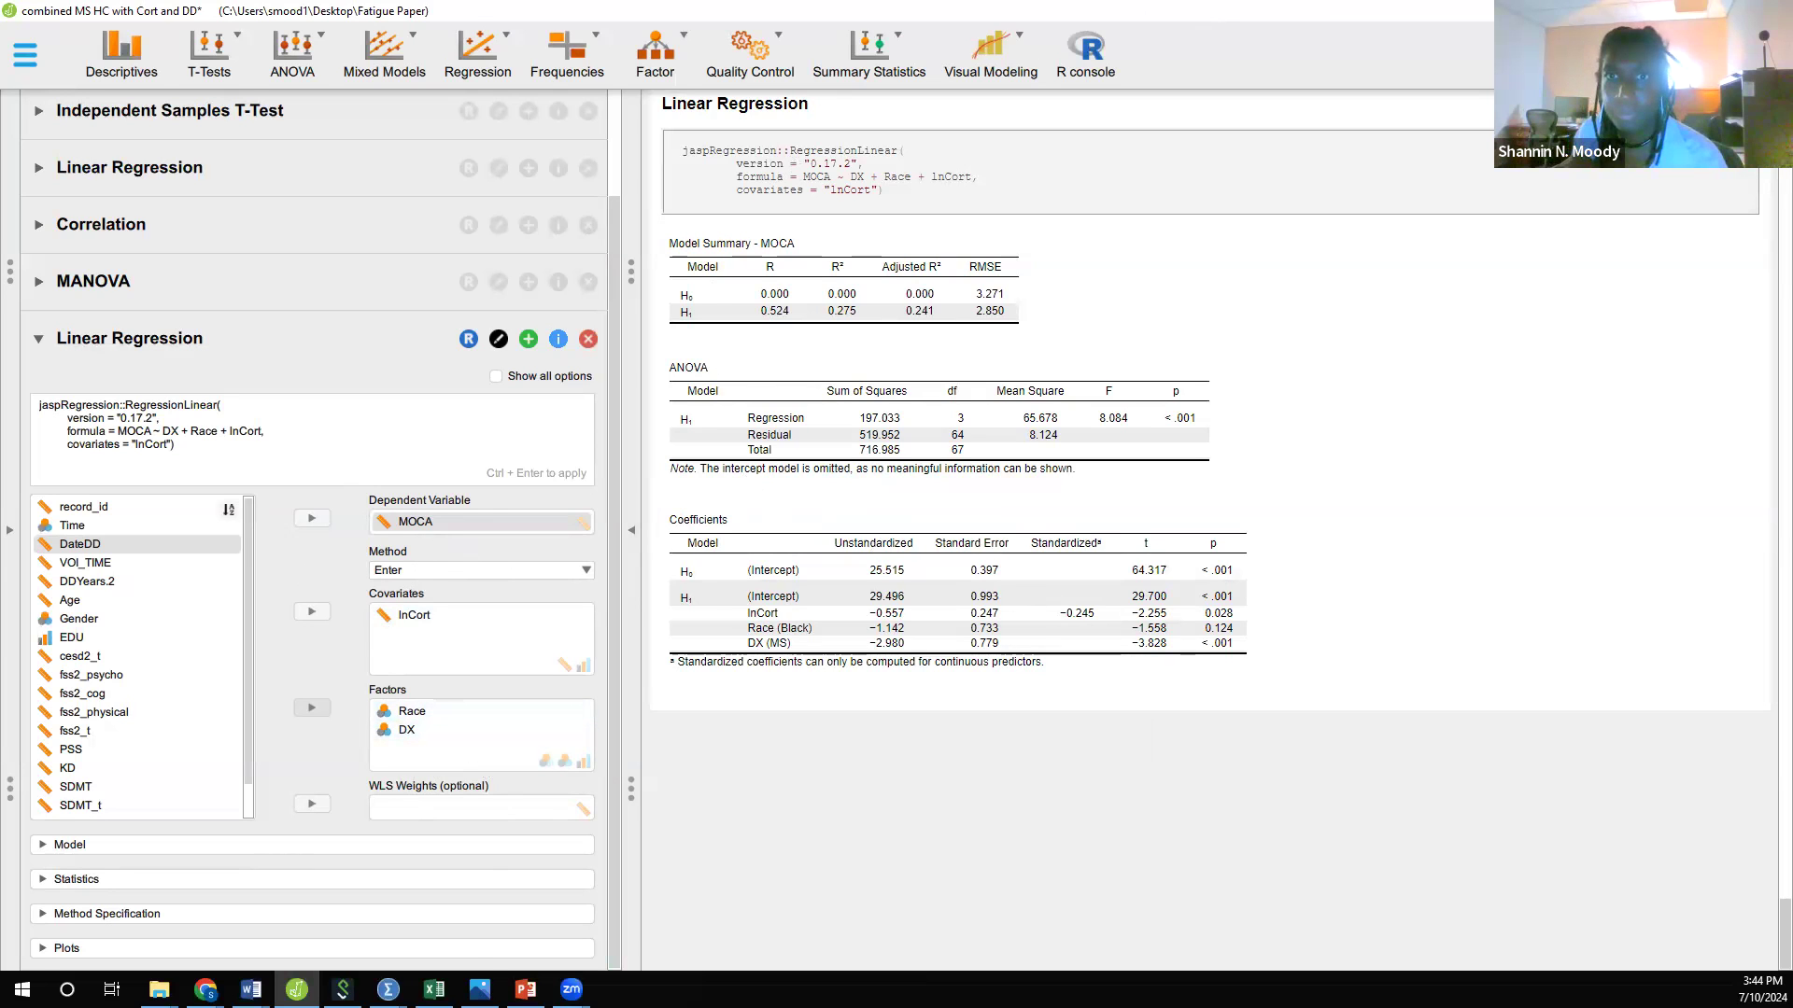
pyautogui.click(1685, 11)
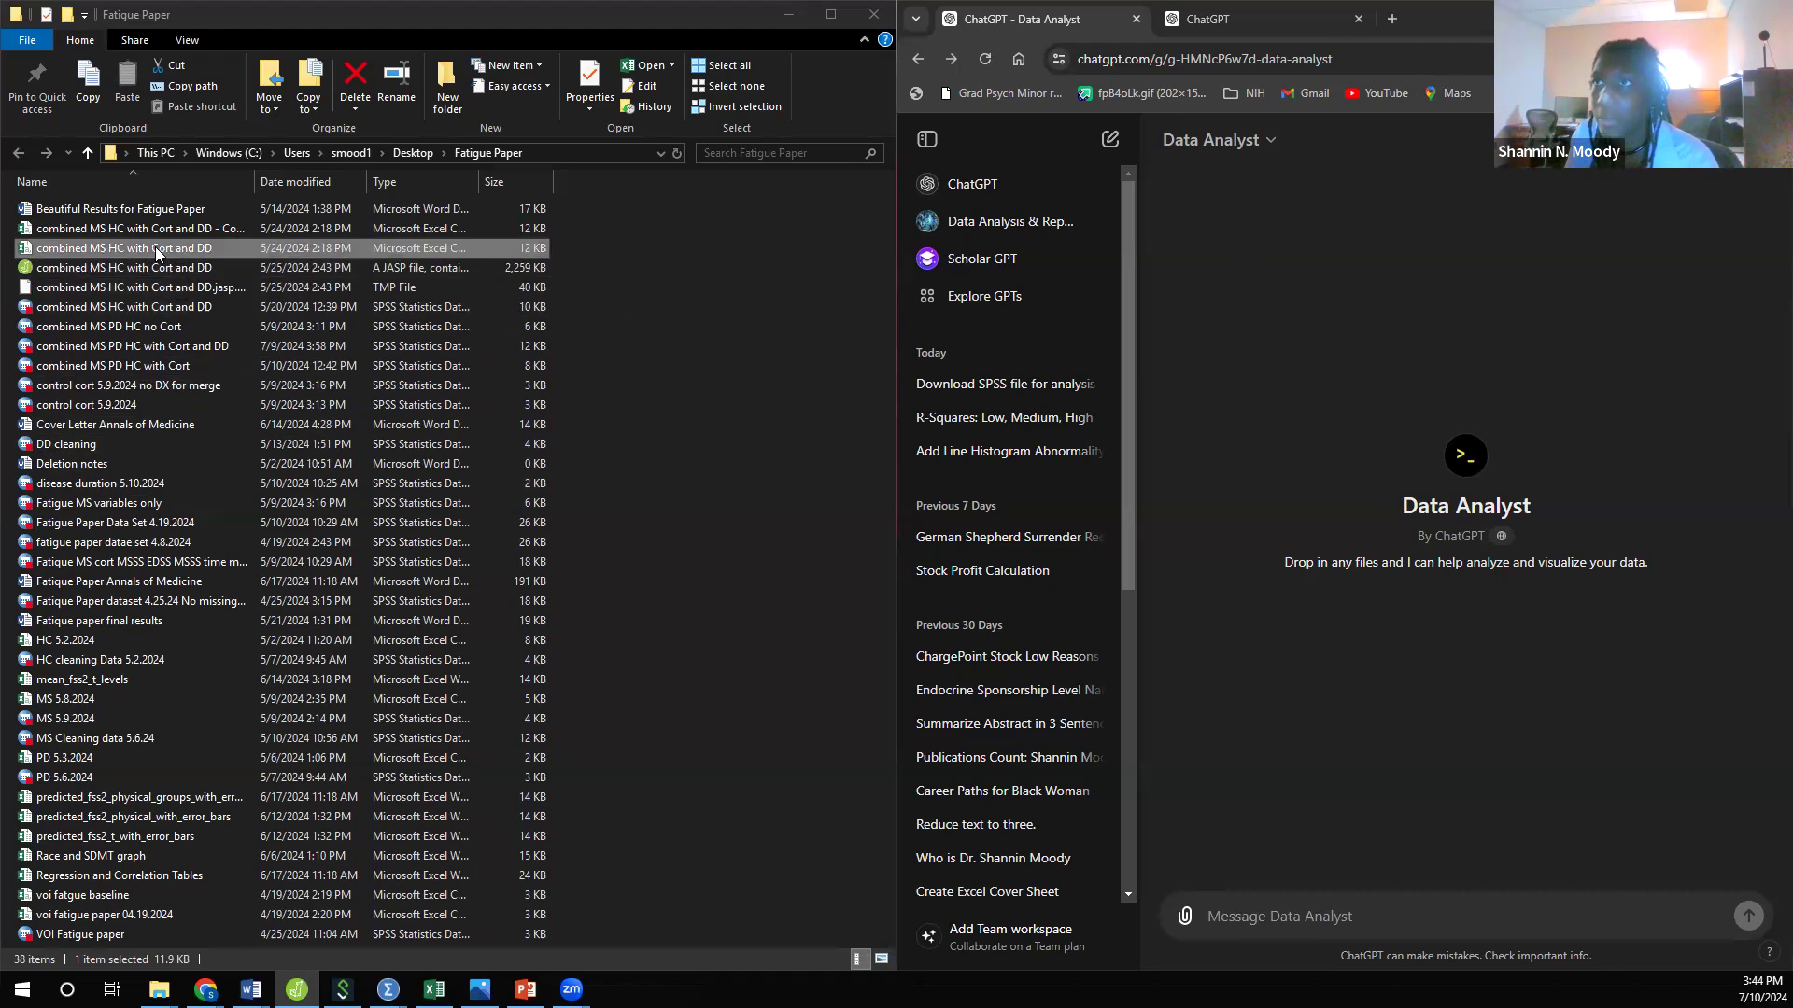
# Step: Attach combined MS HC with Cort and DD.csv from the Fatigue Paper folder to the Data Analyst chat and submit it
pyautogui.moveTo(123, 252); pyautogui.dragTo(1479, 661)
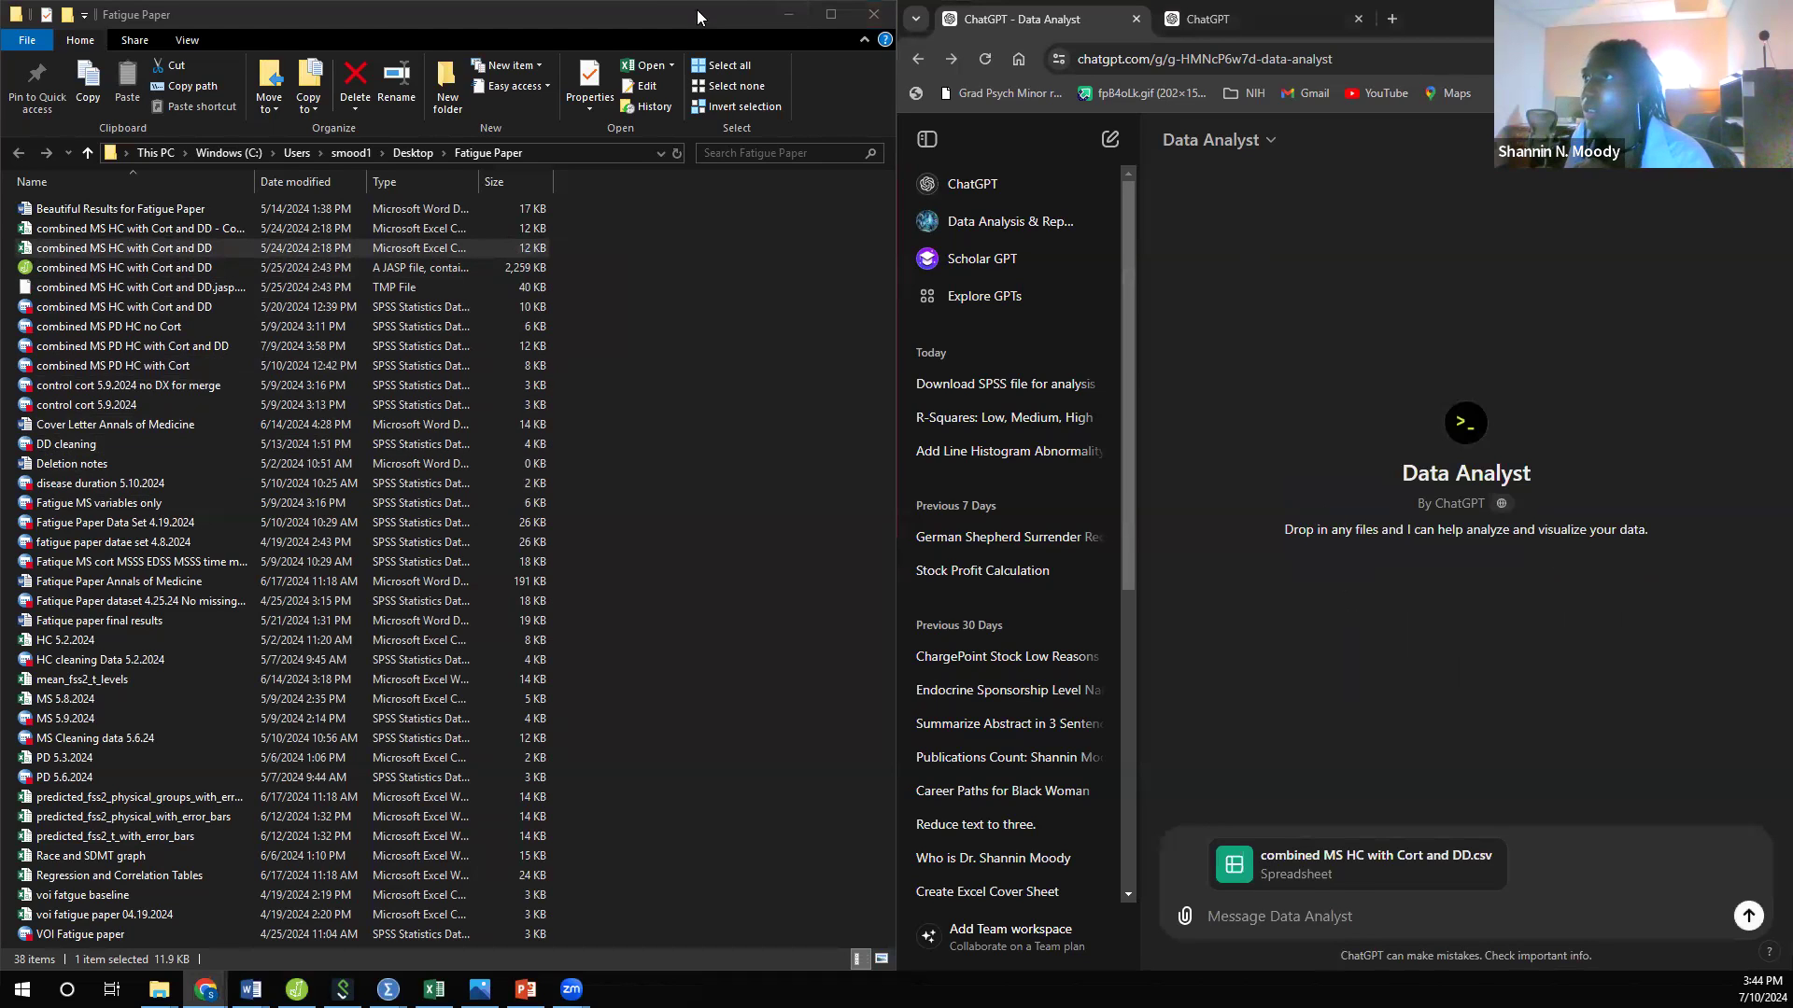
pyautogui.moveTo(418, 24); pyautogui.dragTo(0, 24)
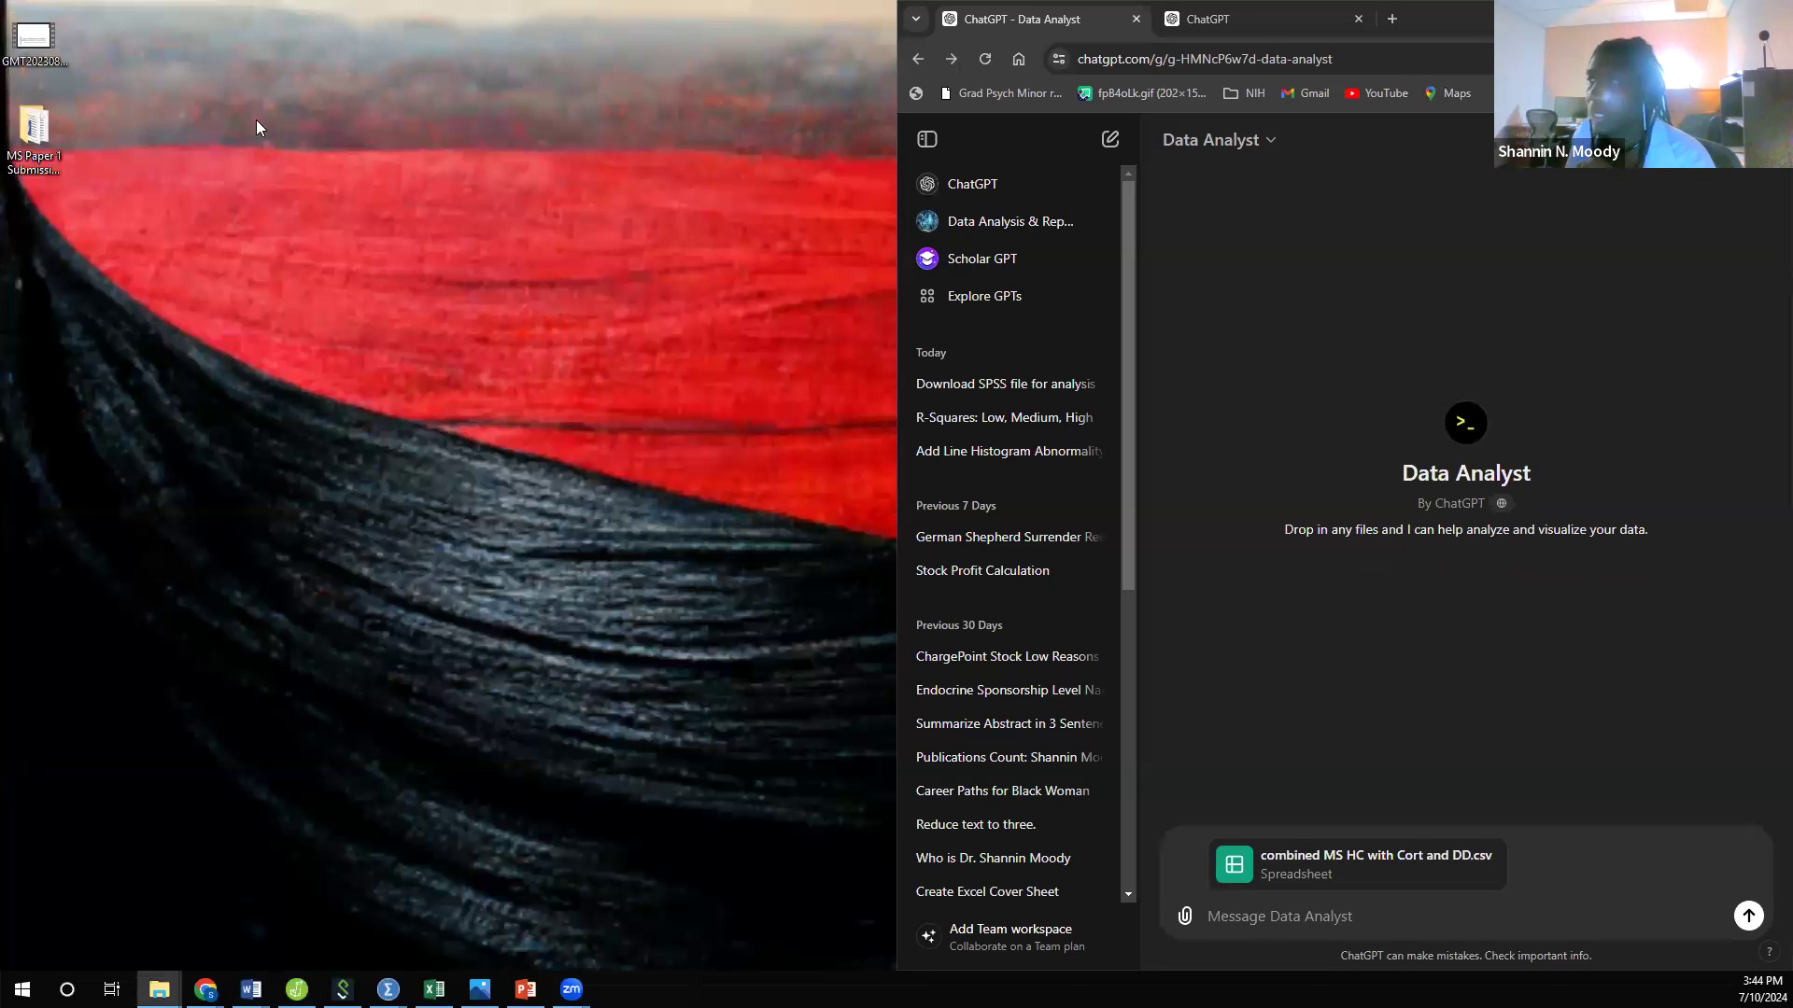
pyautogui.click(1728, 14)
pyautogui.click(1355, 923)
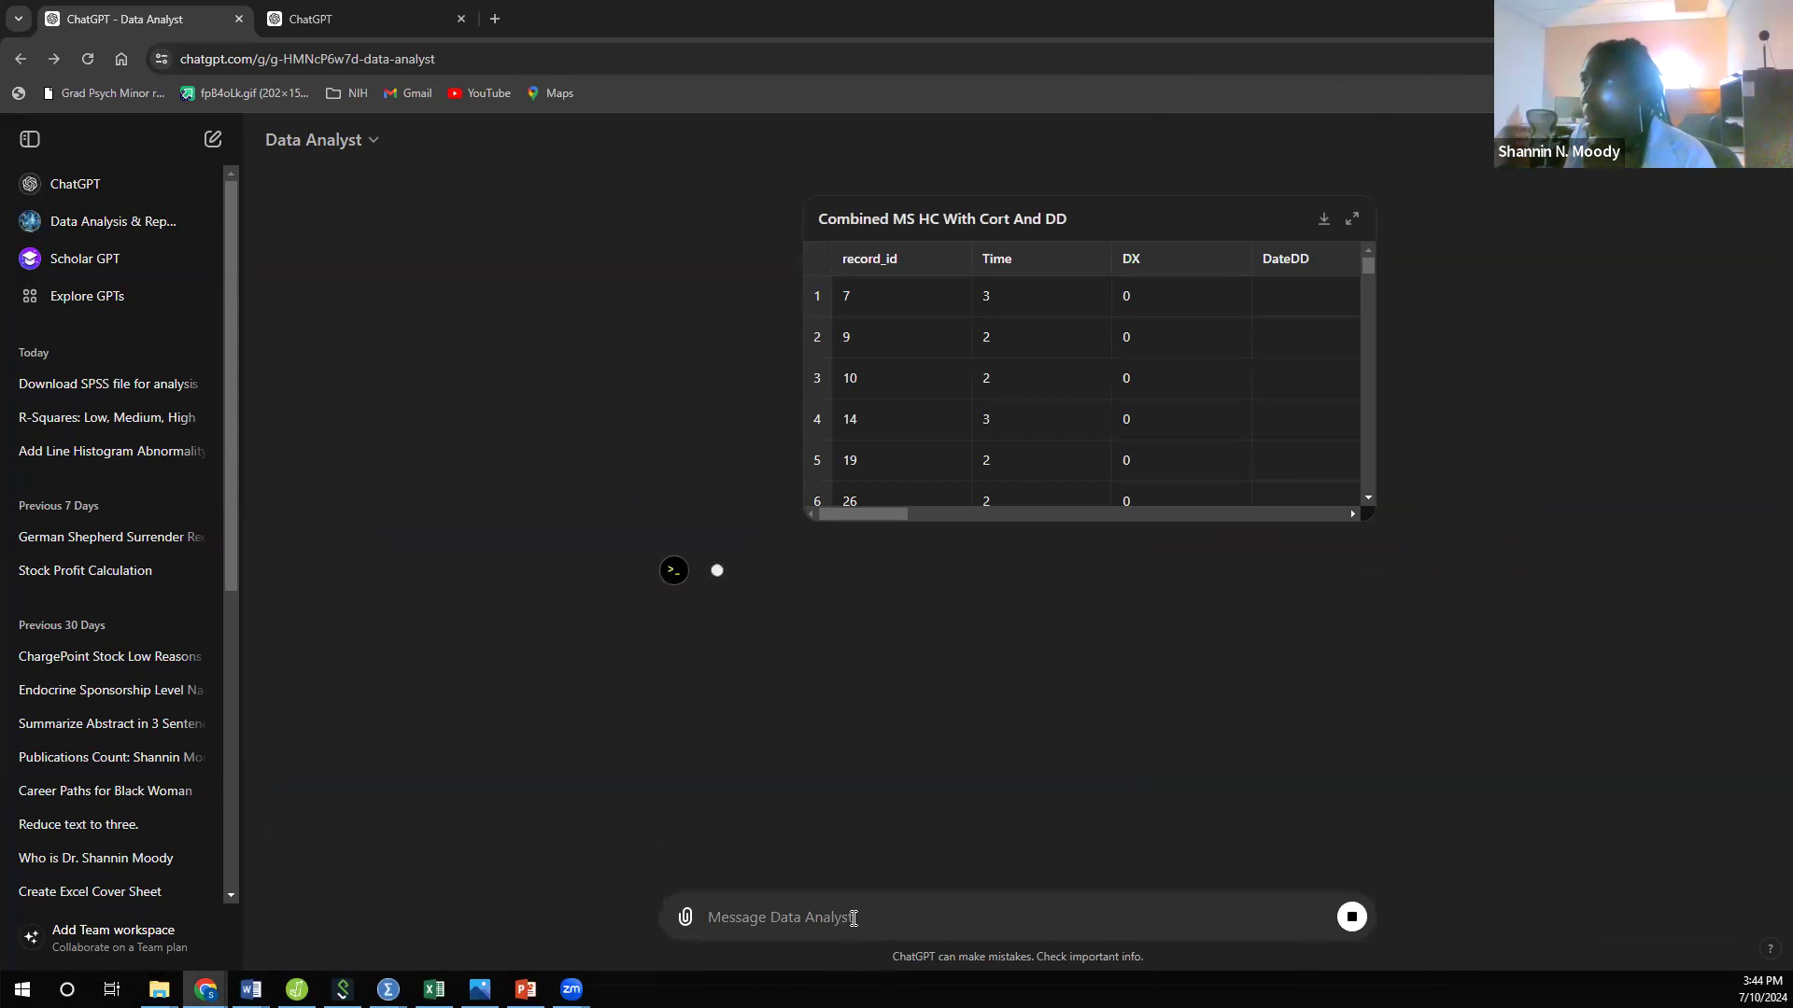
# Step: Examine the uploaded dataset's rows and variables in the expanded table, and read the column descriptions in the reply
pyautogui.click(1352, 221)
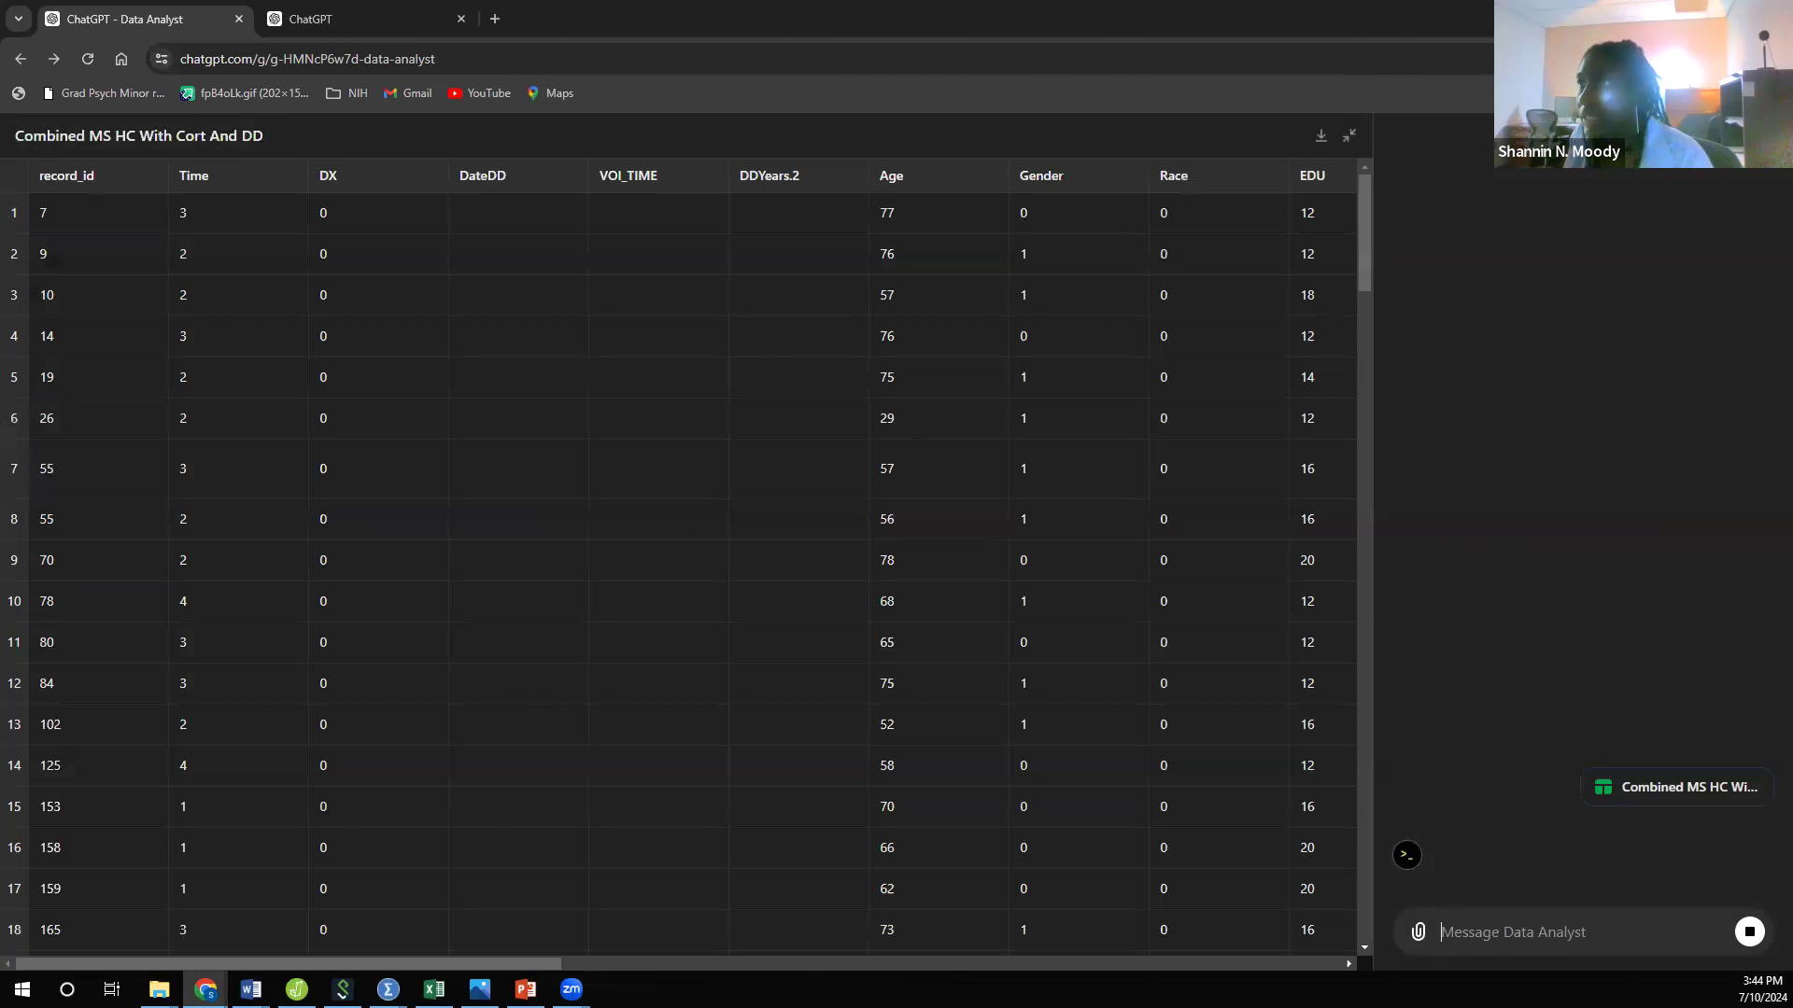
pyautogui.moveTo(532, 966); pyautogui.dragTo(802, 964)
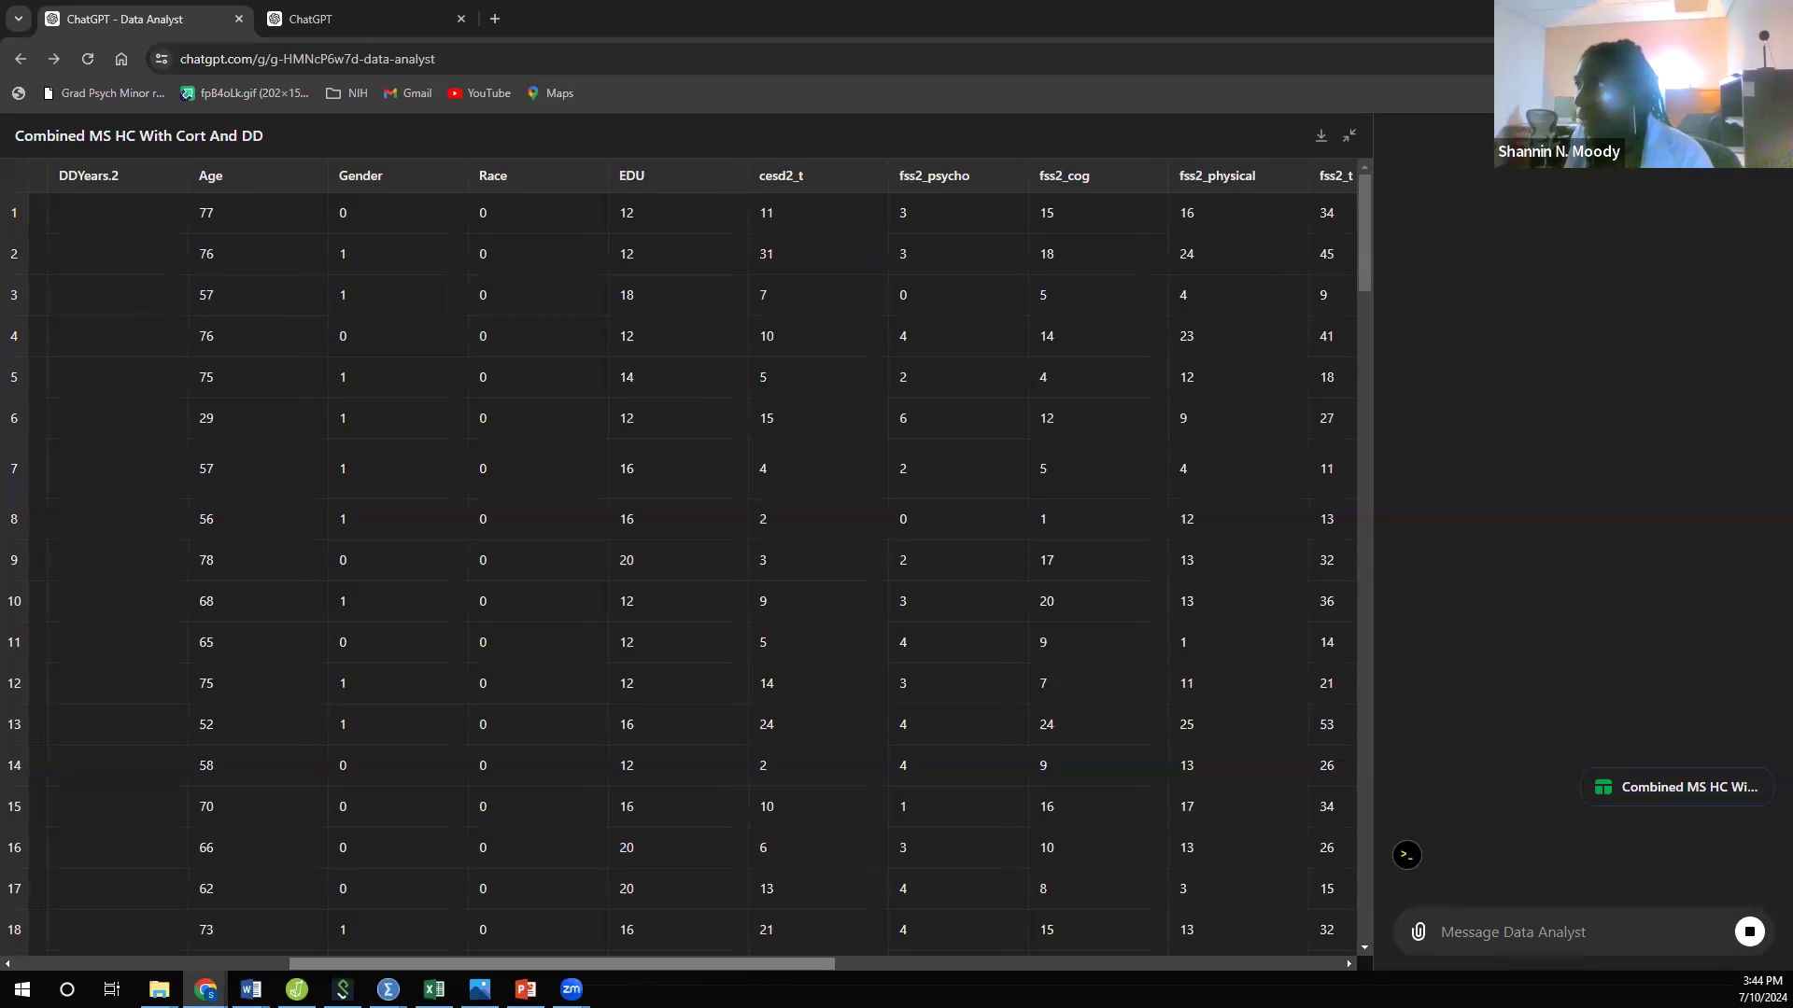
pyautogui.click(1083, 963)
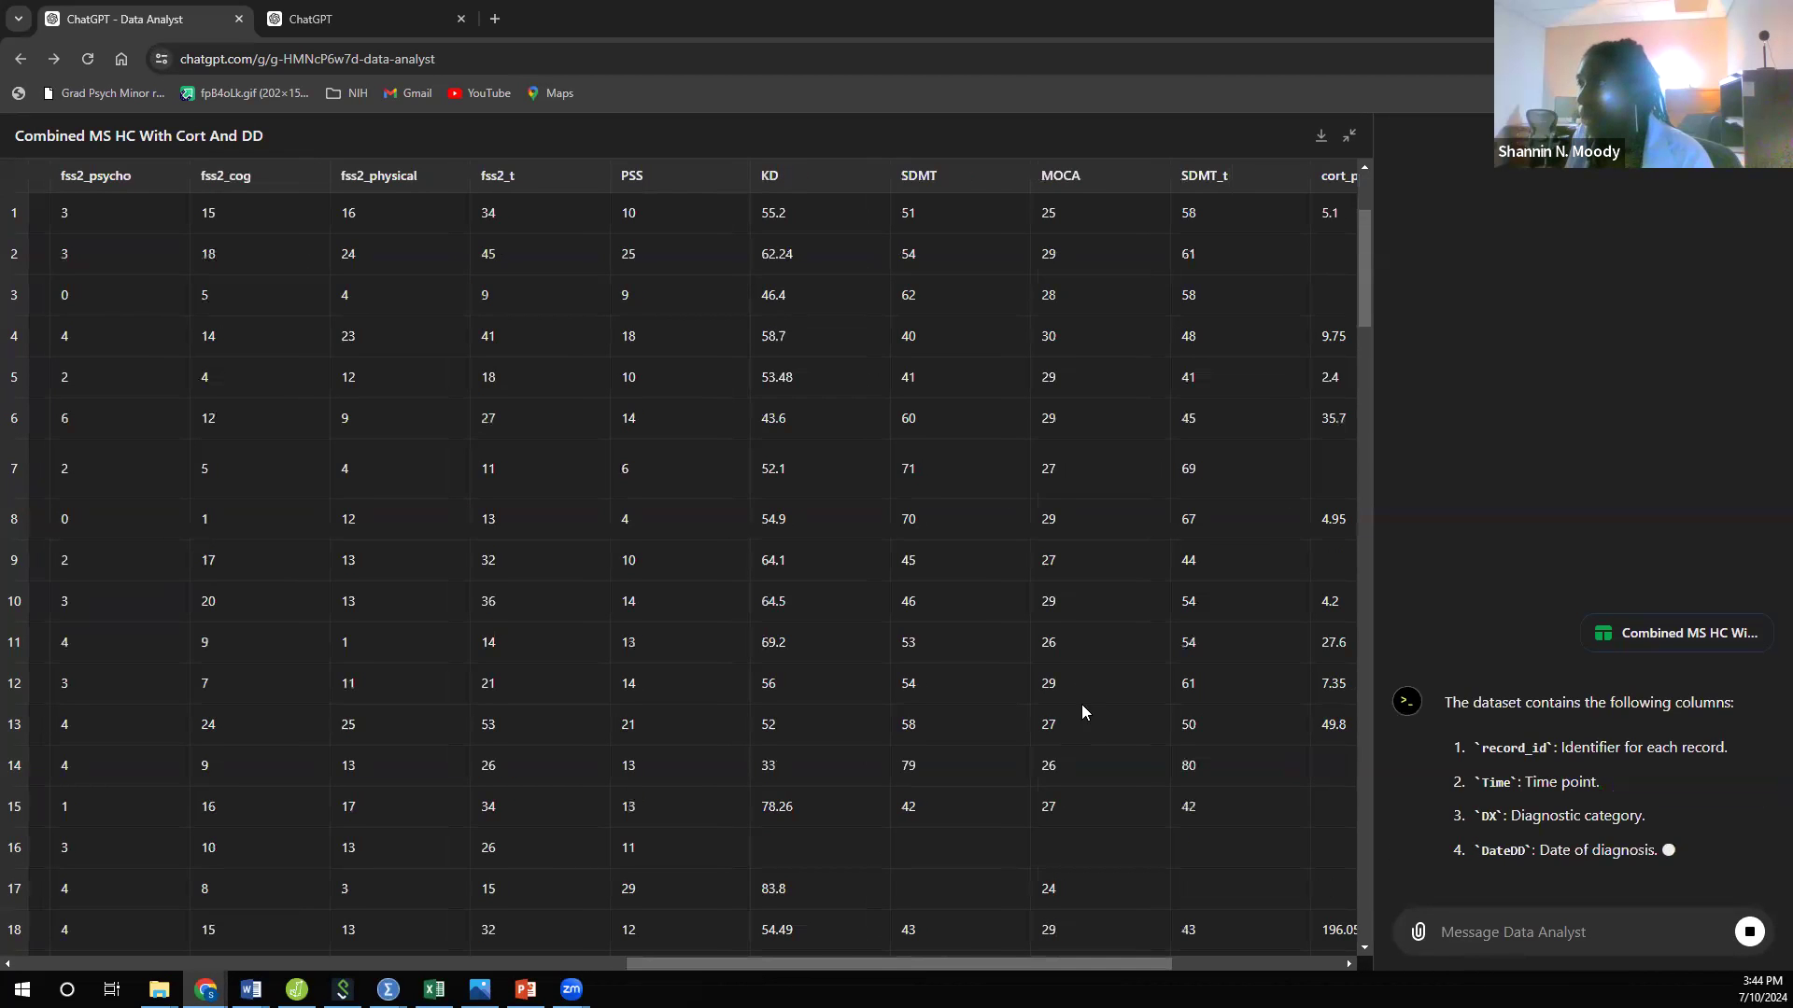
pyautogui.scroll(-4, 1077, 687)
pyautogui.moveTo(1094, 967); pyautogui.dragTo(321, 872)
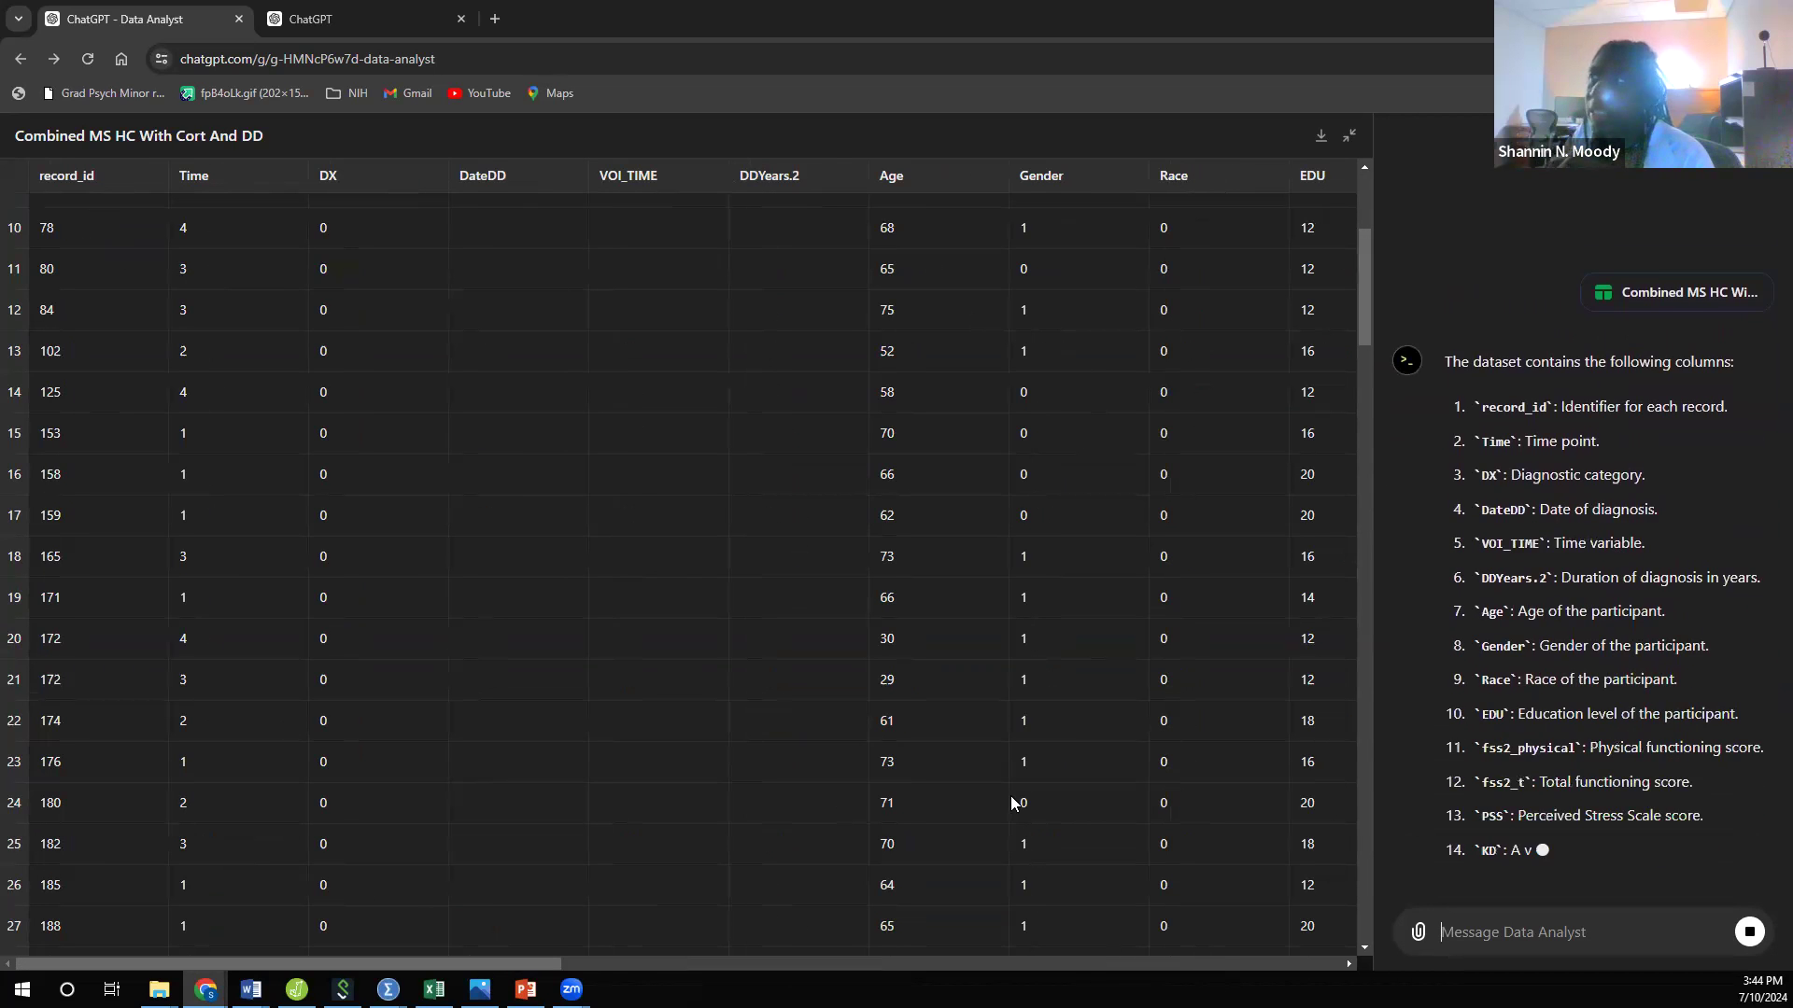
pyautogui.click(1351, 140)
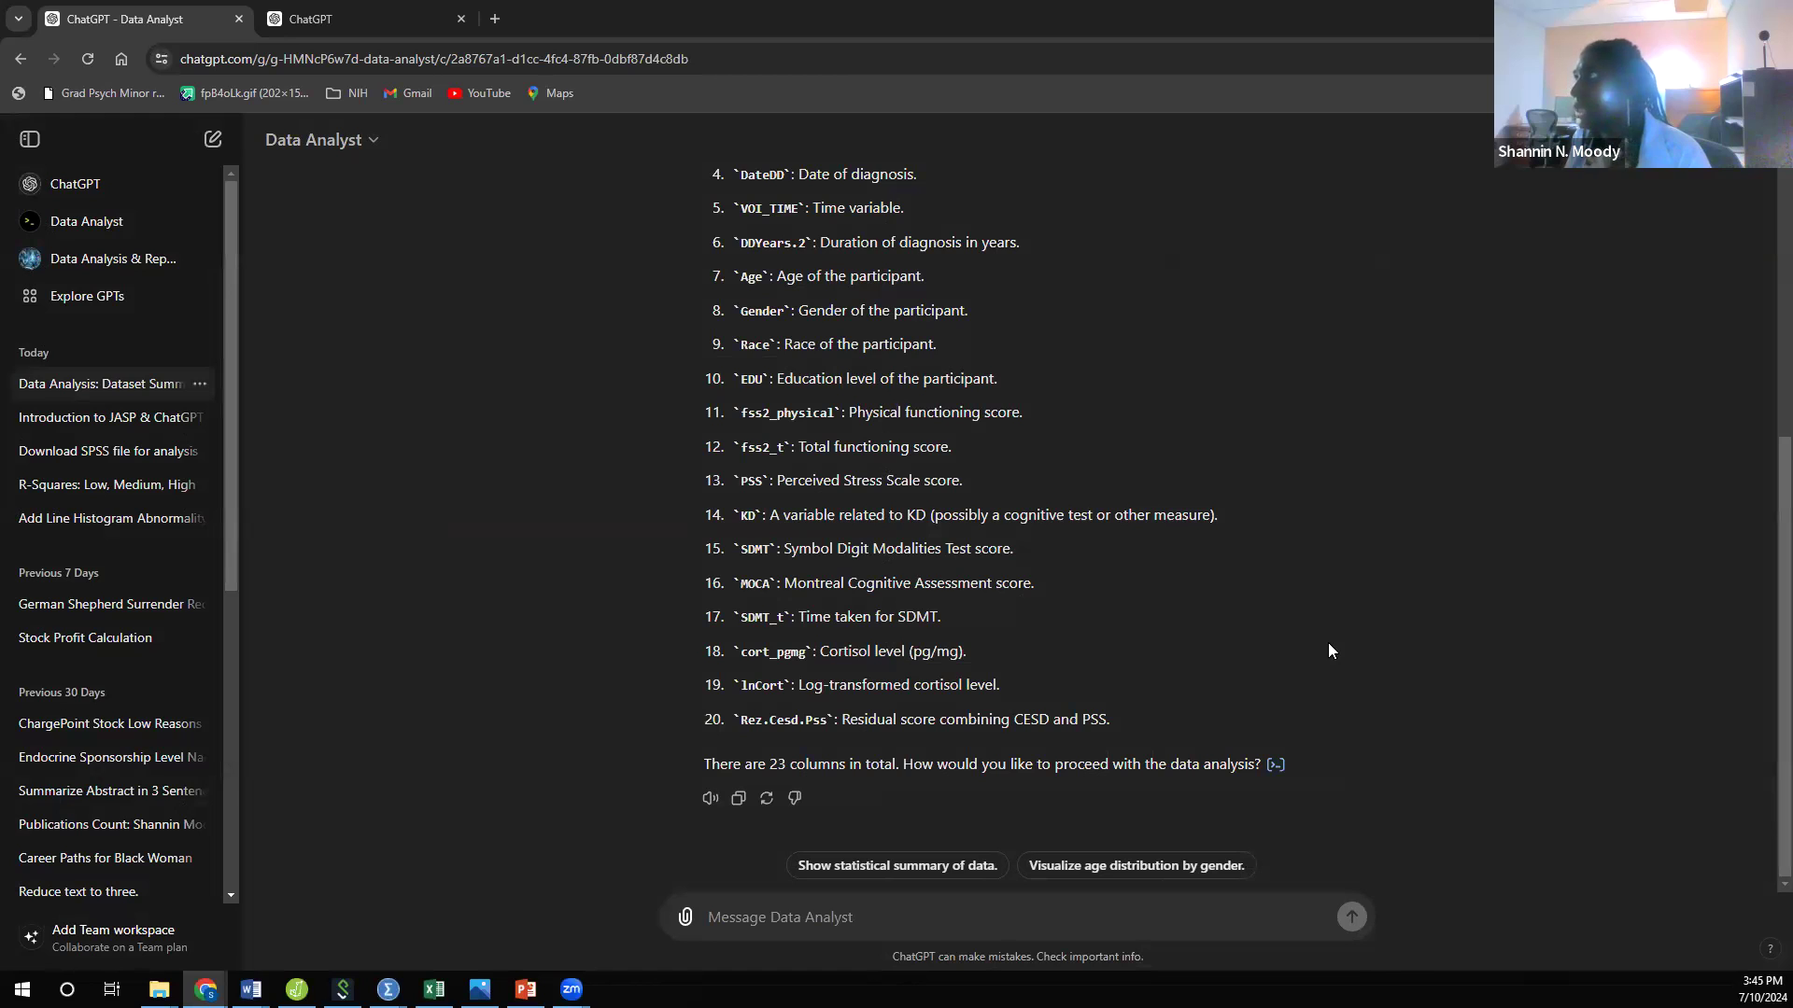
pyautogui.scroll(3, 1229, 597)
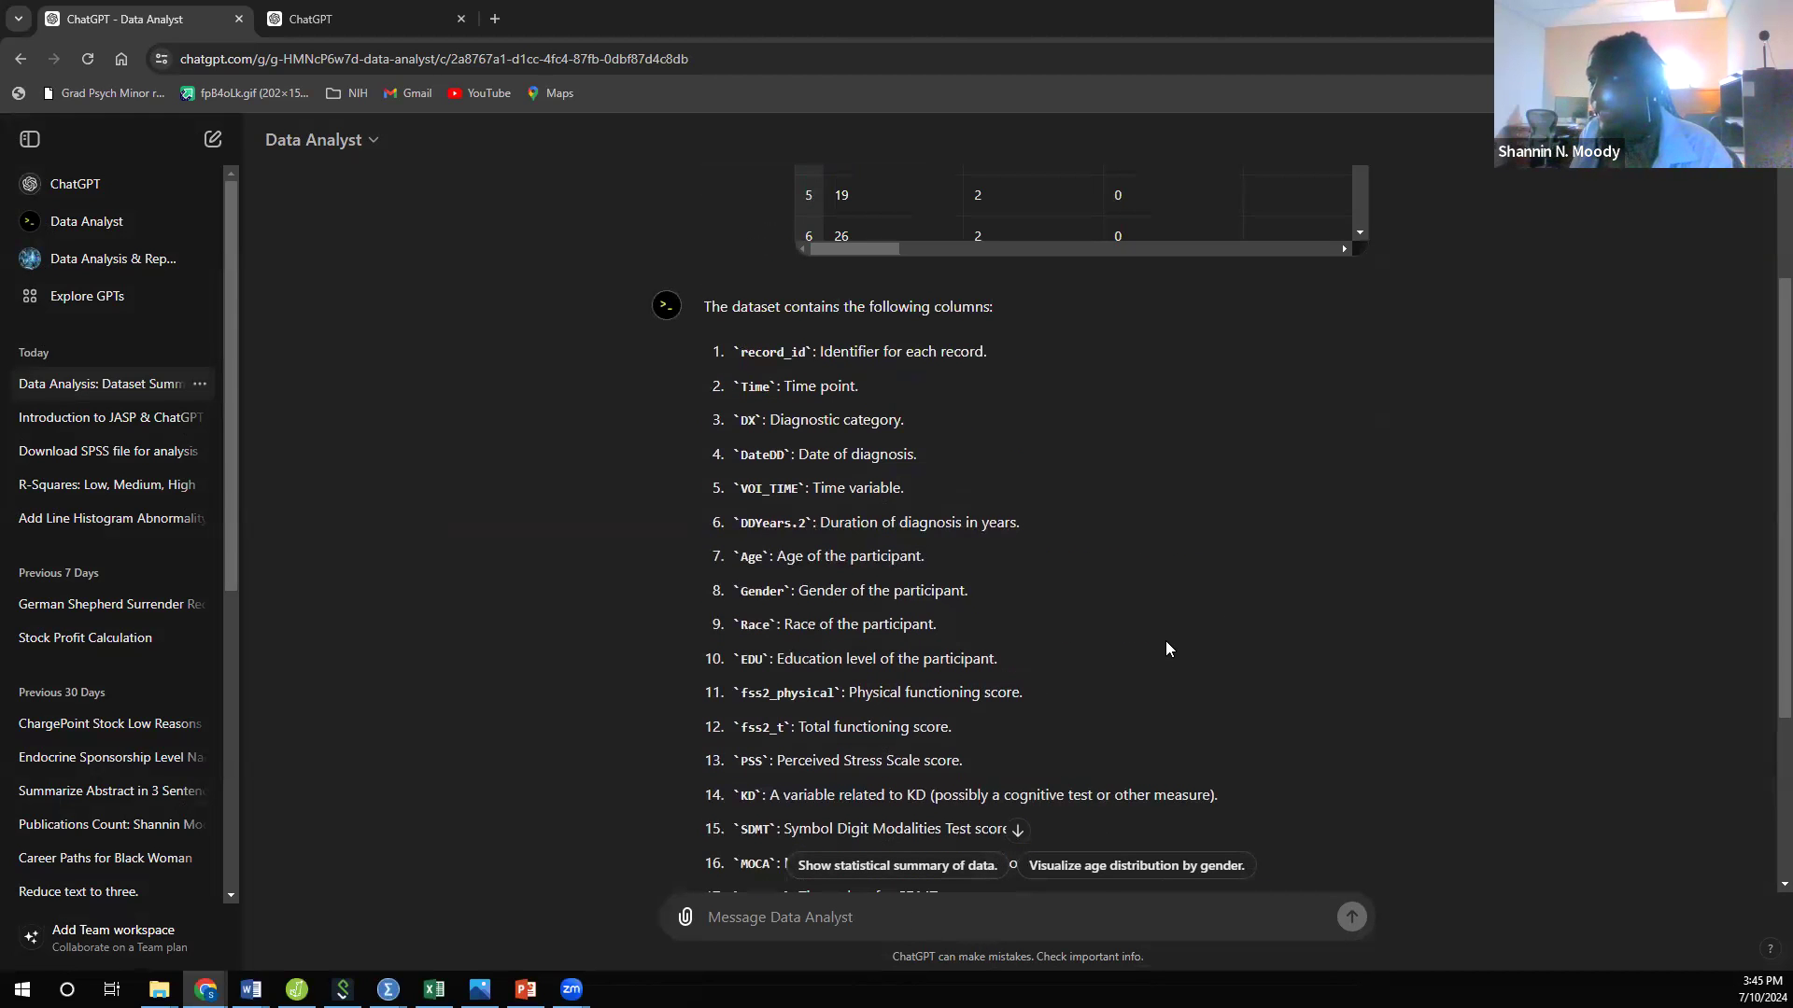
pyautogui.scroll(-3, 1167, 648)
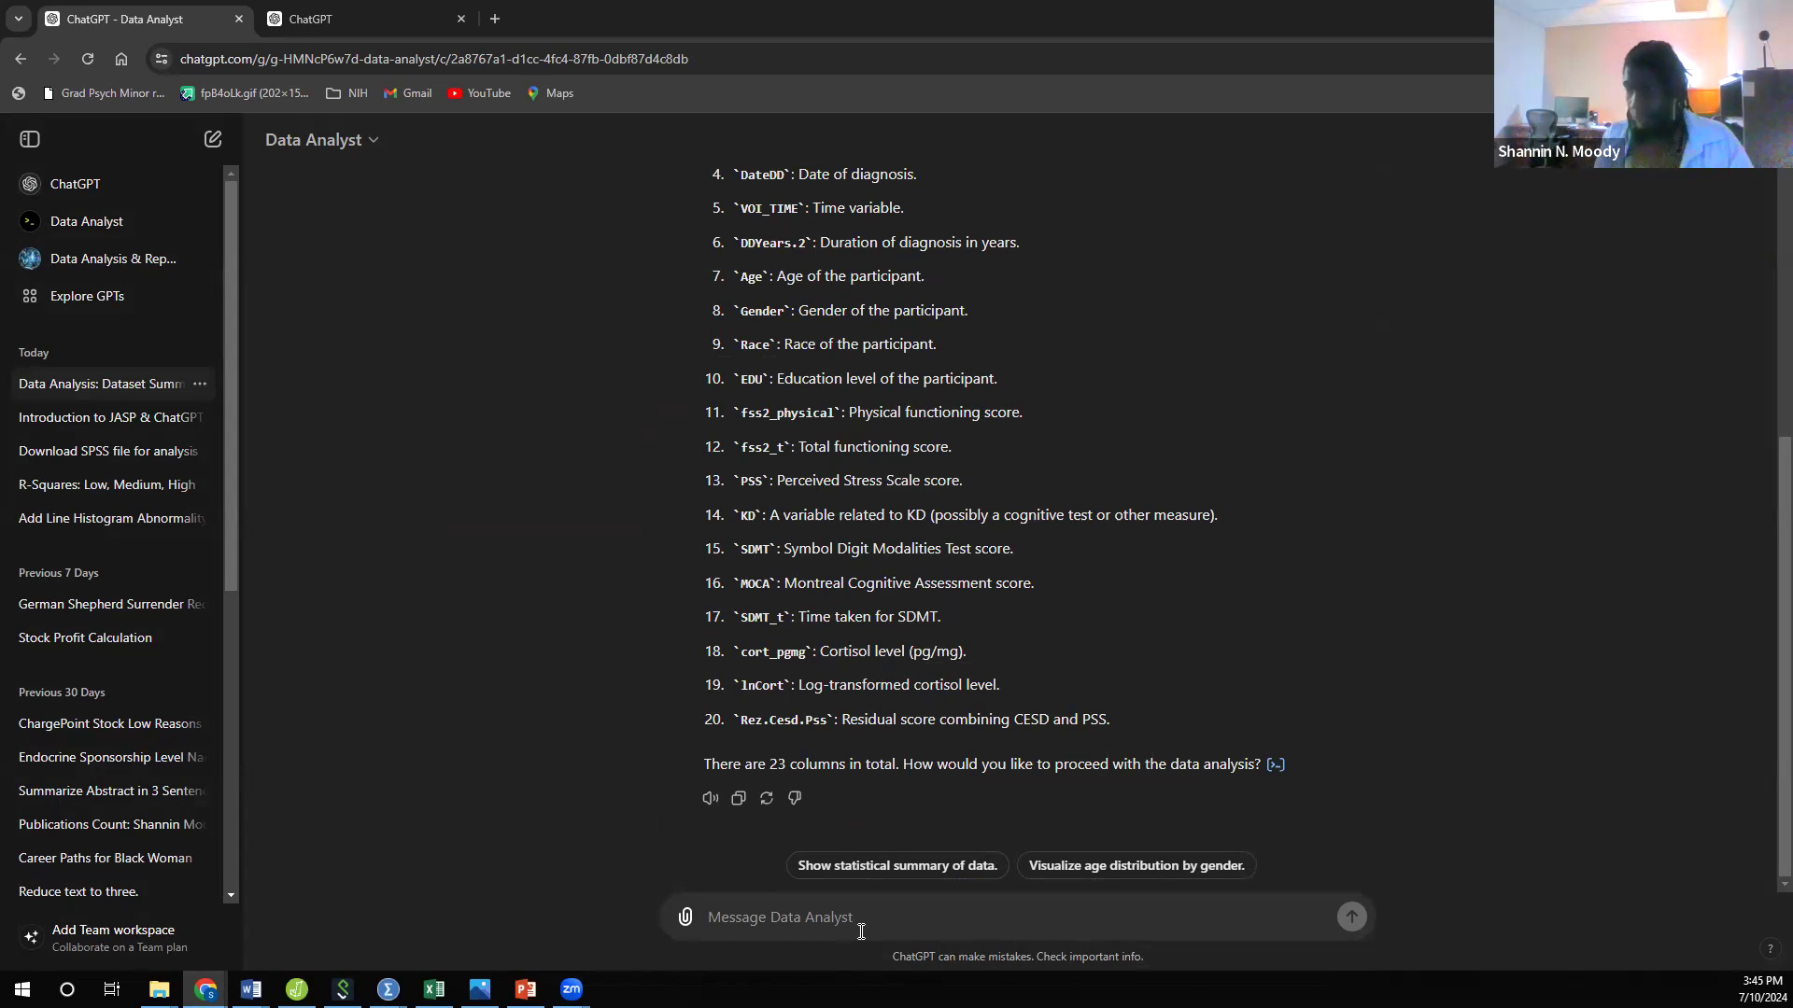
# Step: Send Data Analyst the instruction "treat empty cells as missing data"
pyautogui.write('treat m')
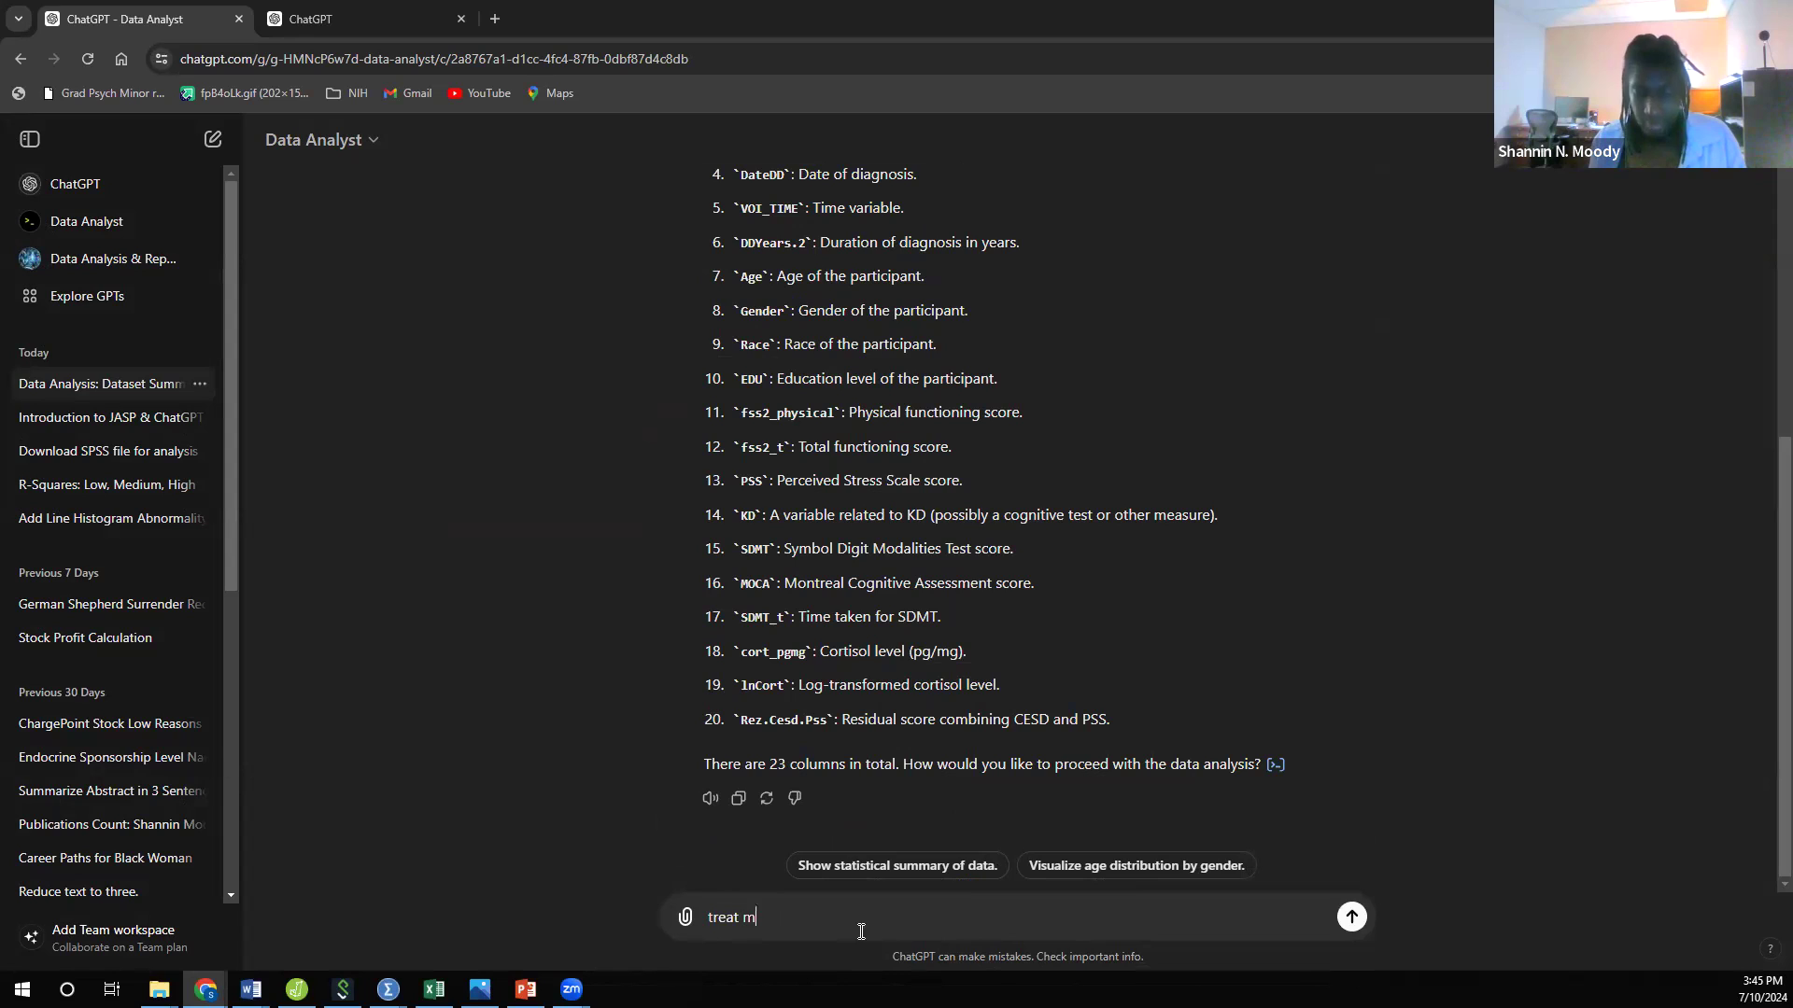
pyautogui.write('issing ')
pyautogui.write('d')
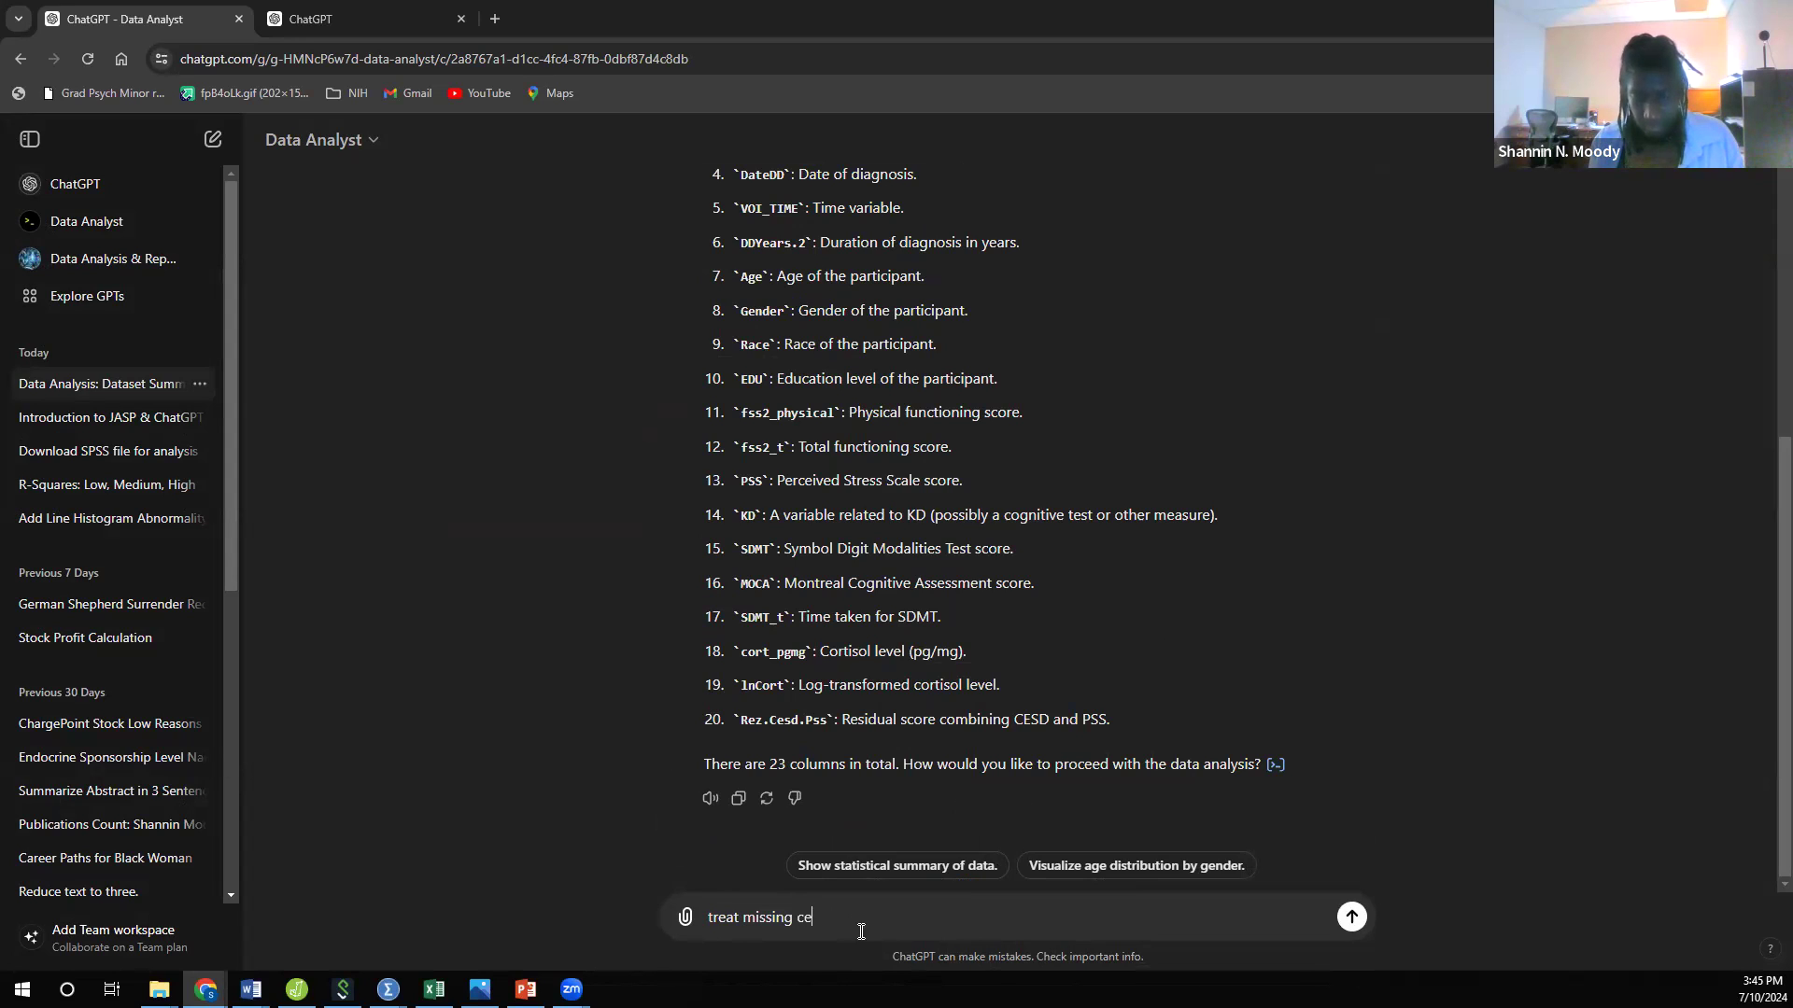
pyautogui.press('BackSpace')
pyautogui.press('BackSpace')
pyautogui.press('BackSpace')
pyautogui.press('BackSpace')
pyautogui.press('BackSpace')
pyautogui.press('BackSpace')
pyautogui.press('BackSpace')
pyautogui.press('BackSpace')
pyautogui.press('BackSpace')
pyautogui.write('empty cel')
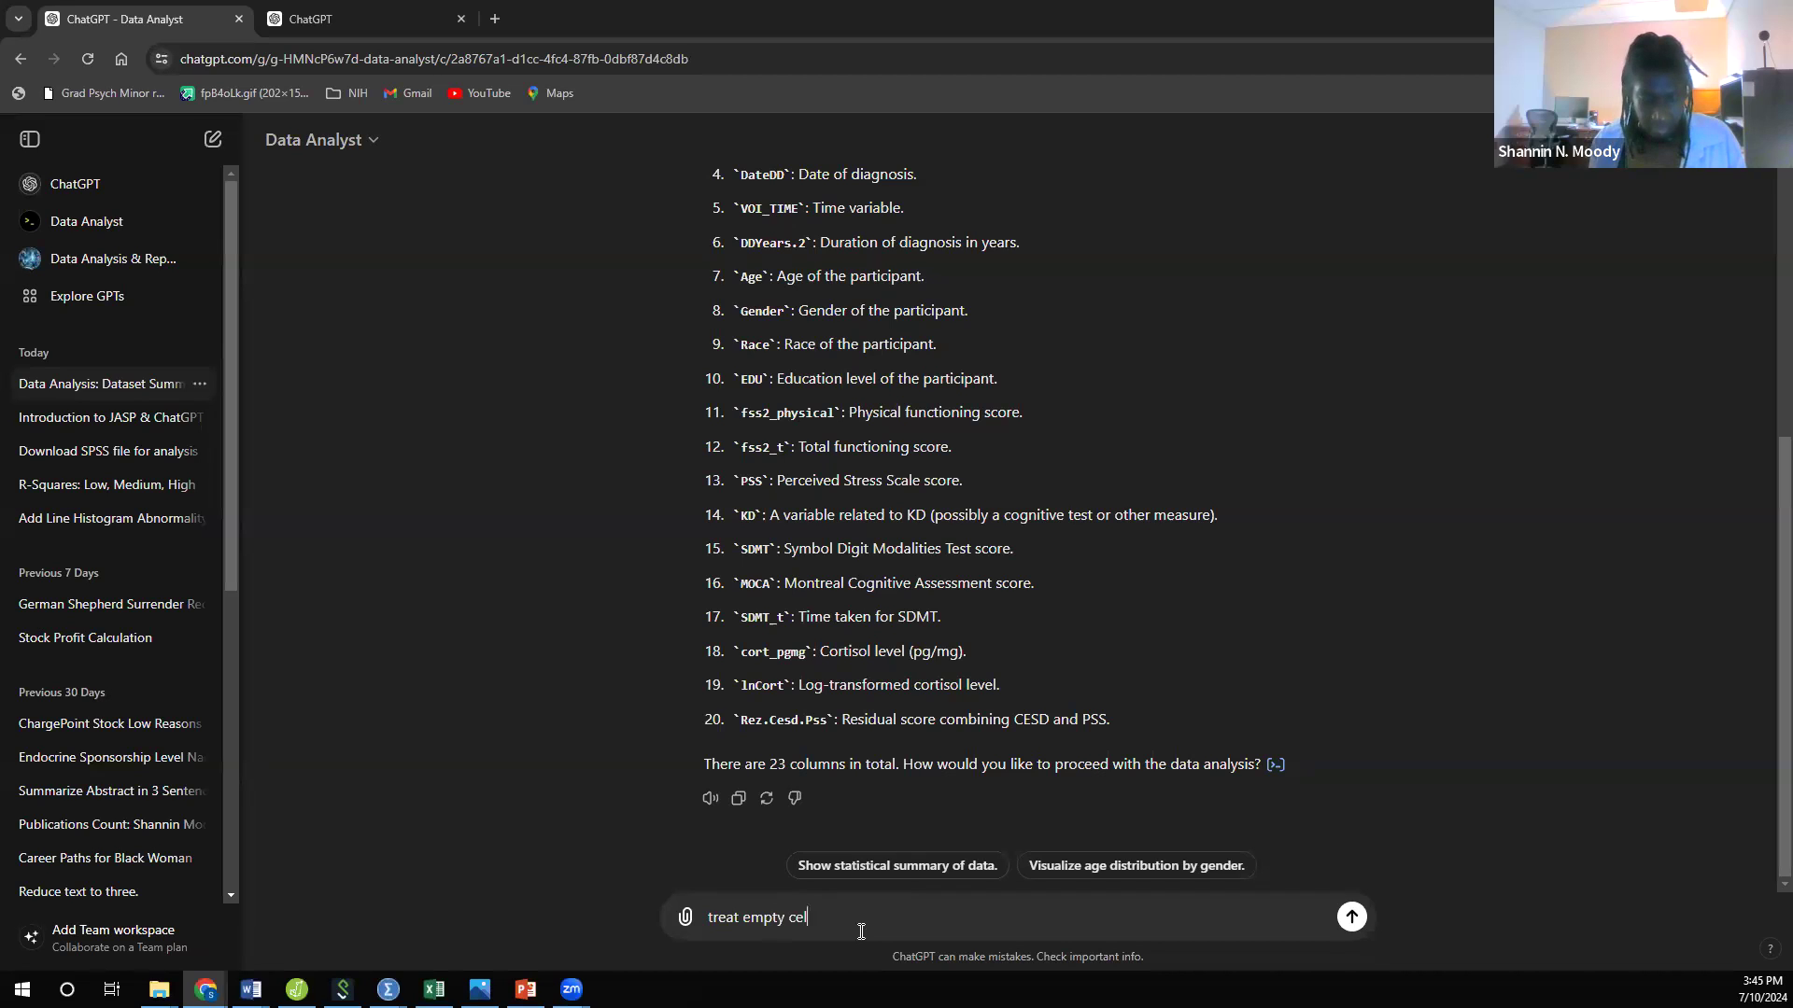
pyautogui.write('ls as miss')
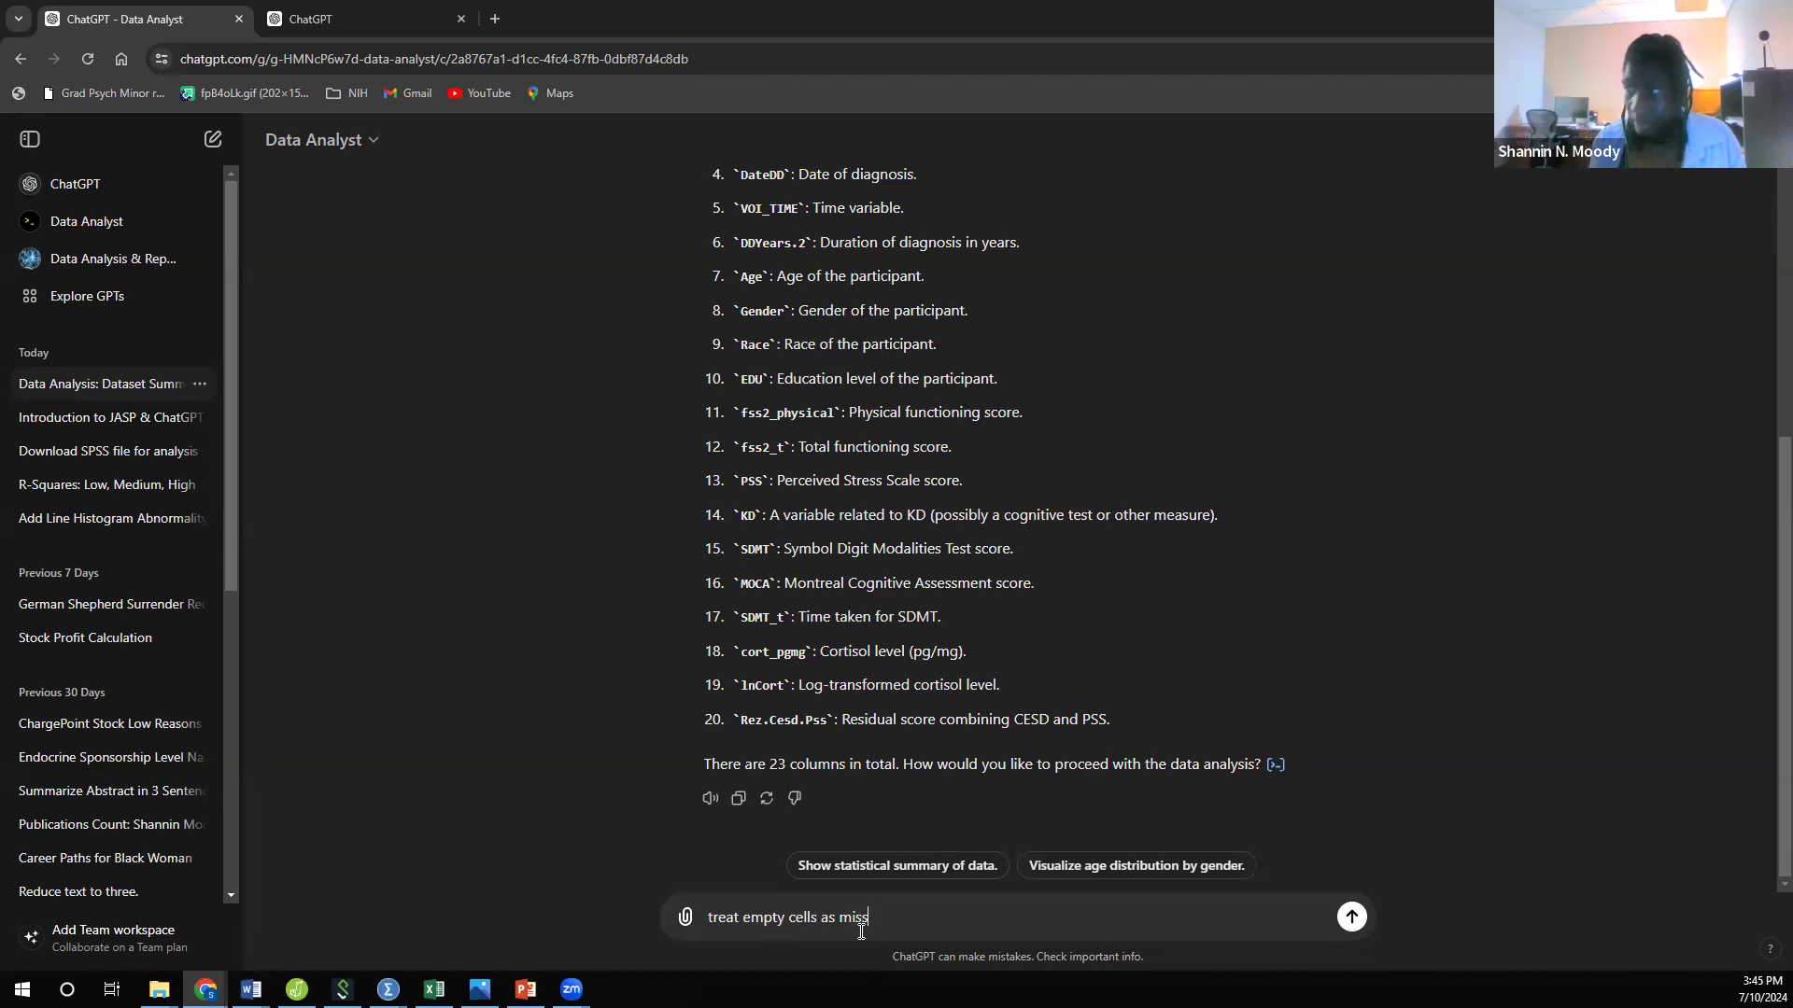
pyautogui.write('ing data')
pyautogui.press('Return')
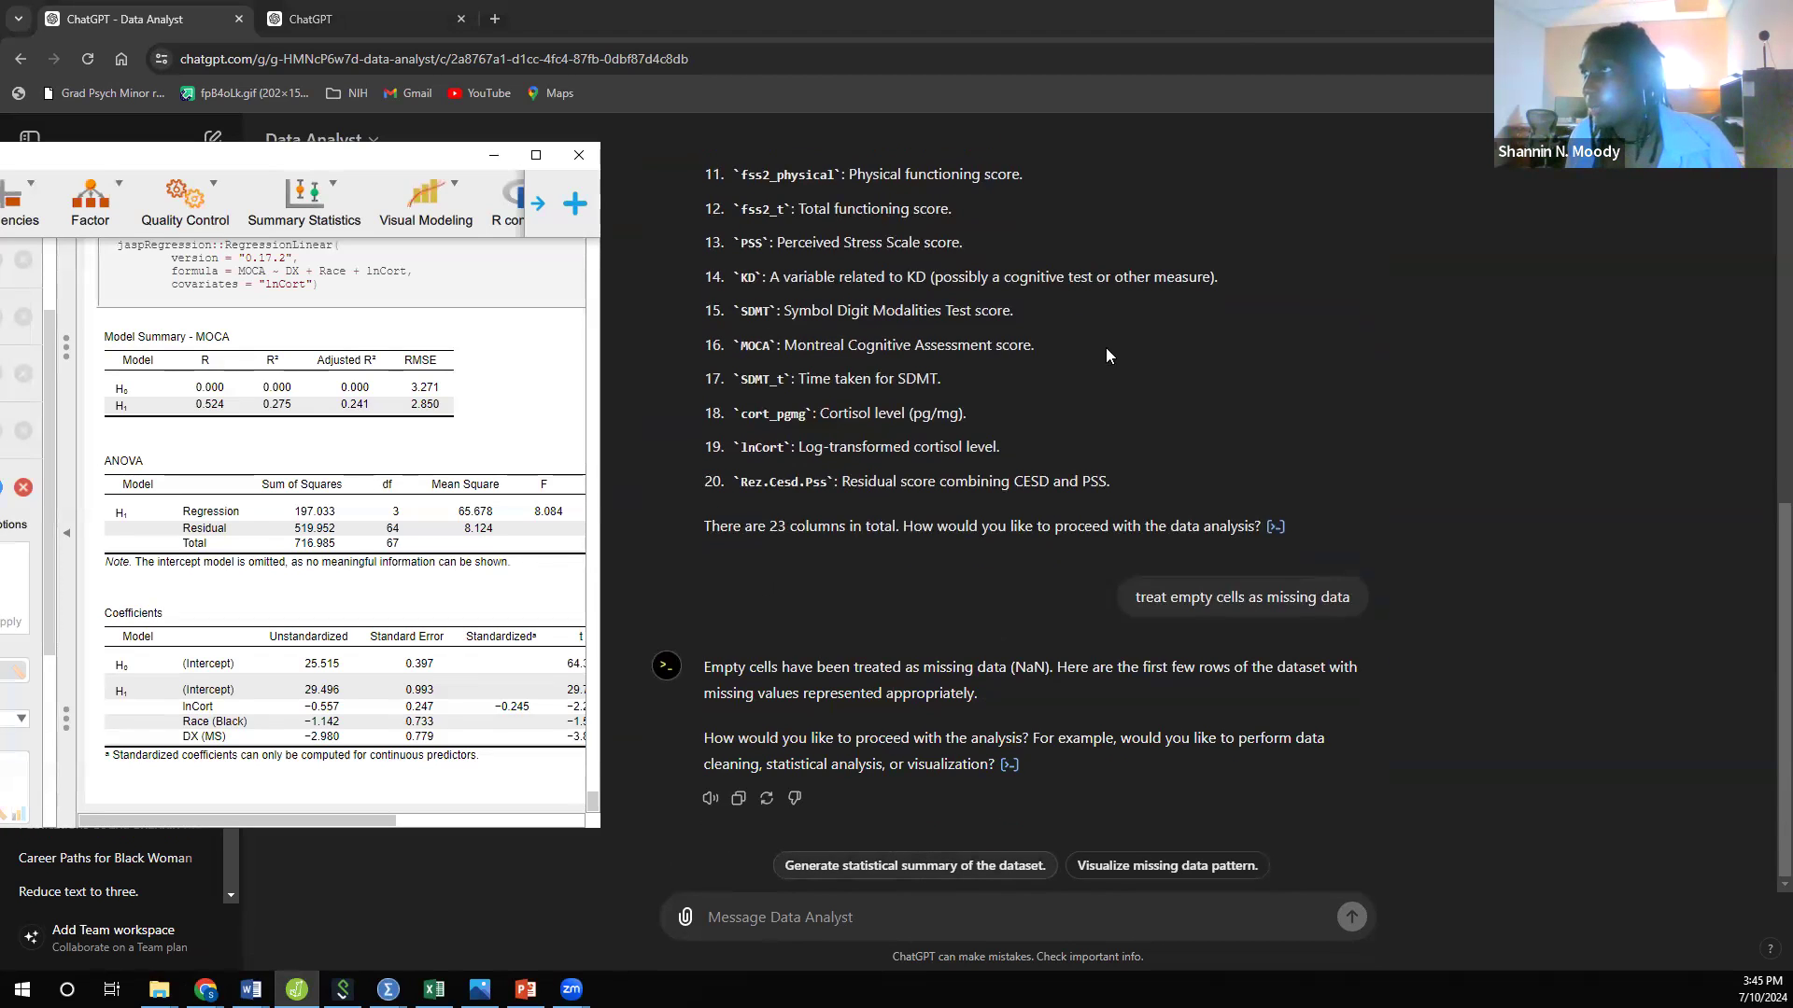
# Step: Place JASP and the Data Analyst chat side by side, with the linear regression's variable settings and results in view
pyautogui.click(1173, 18)
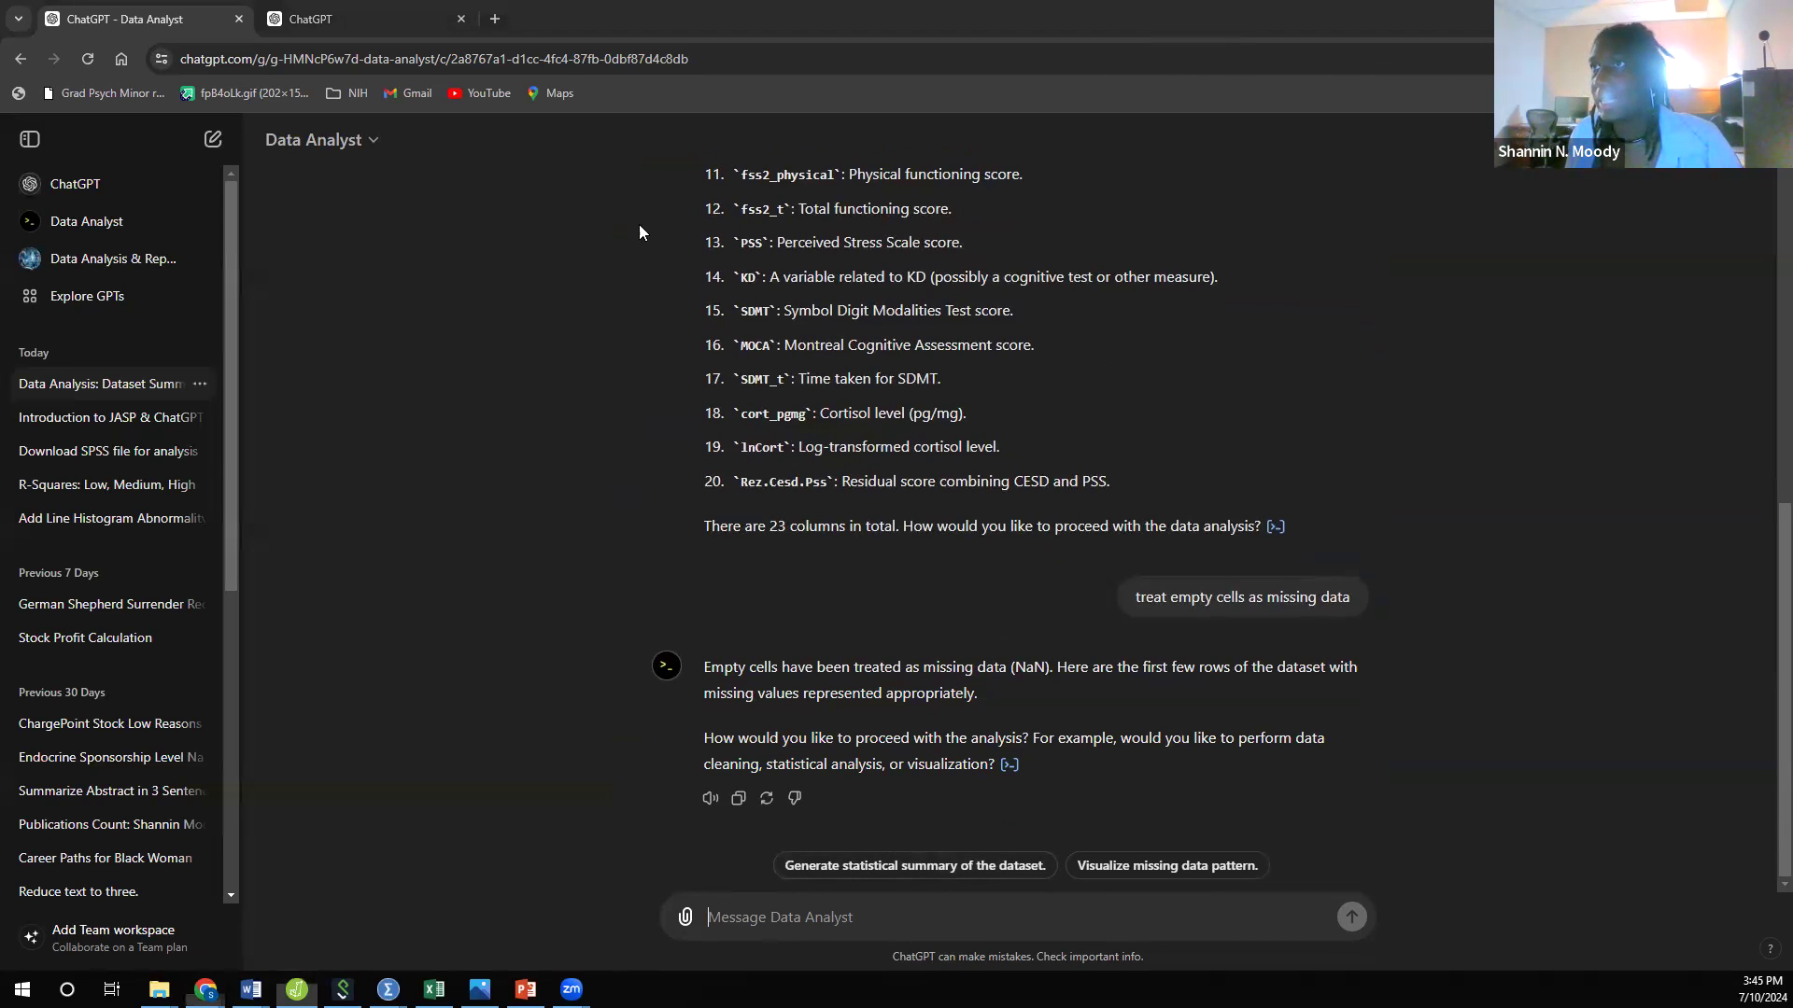
pyautogui.press('super+Right')
pyautogui.click(209, 111)
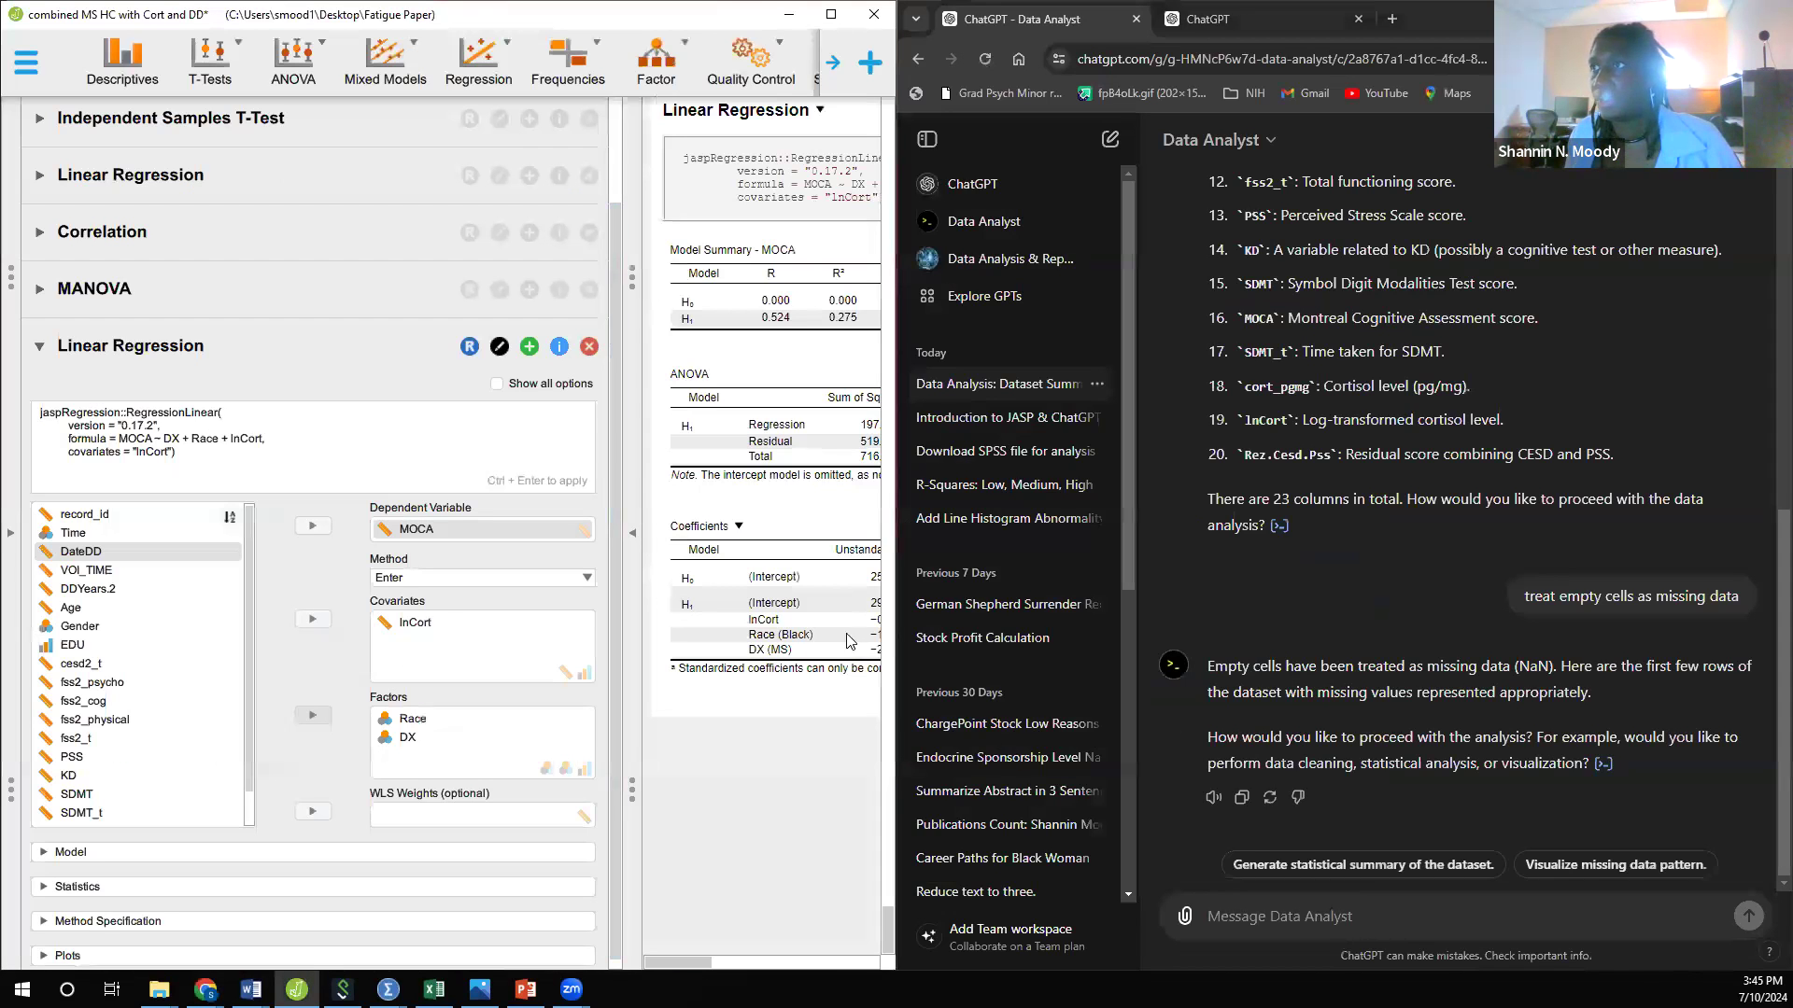
pyautogui.click(636, 552)
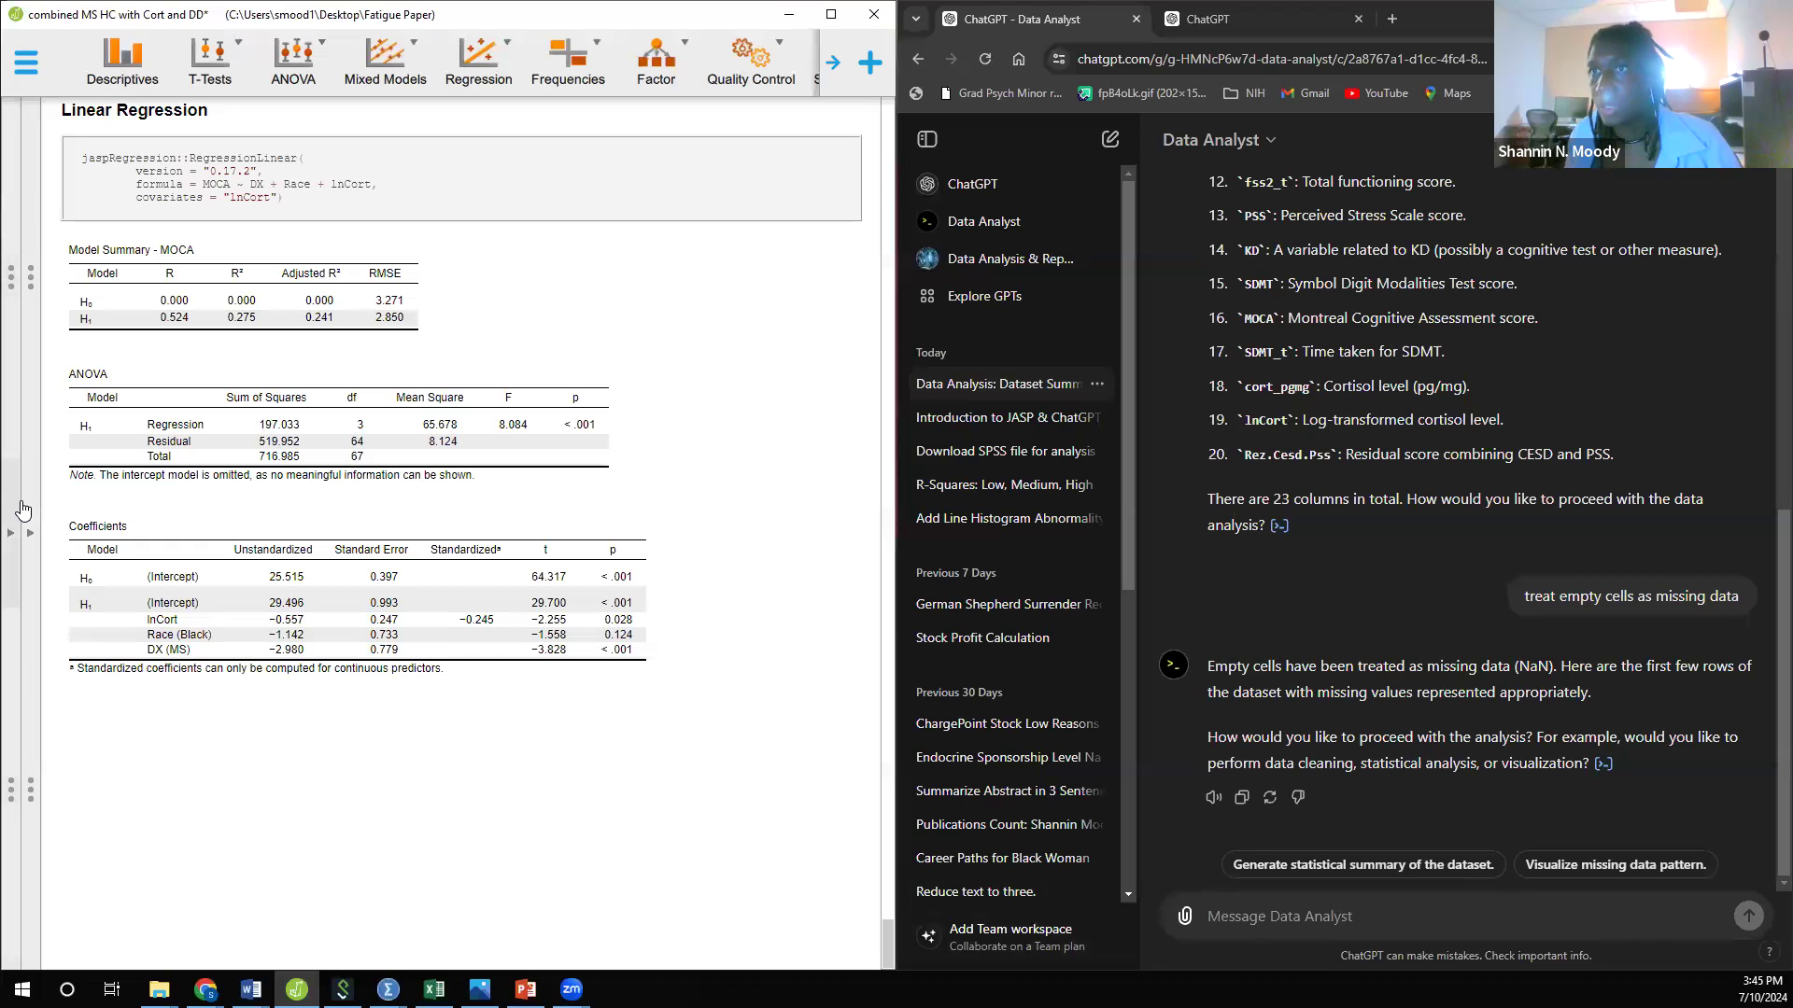
pyautogui.click(30, 532)
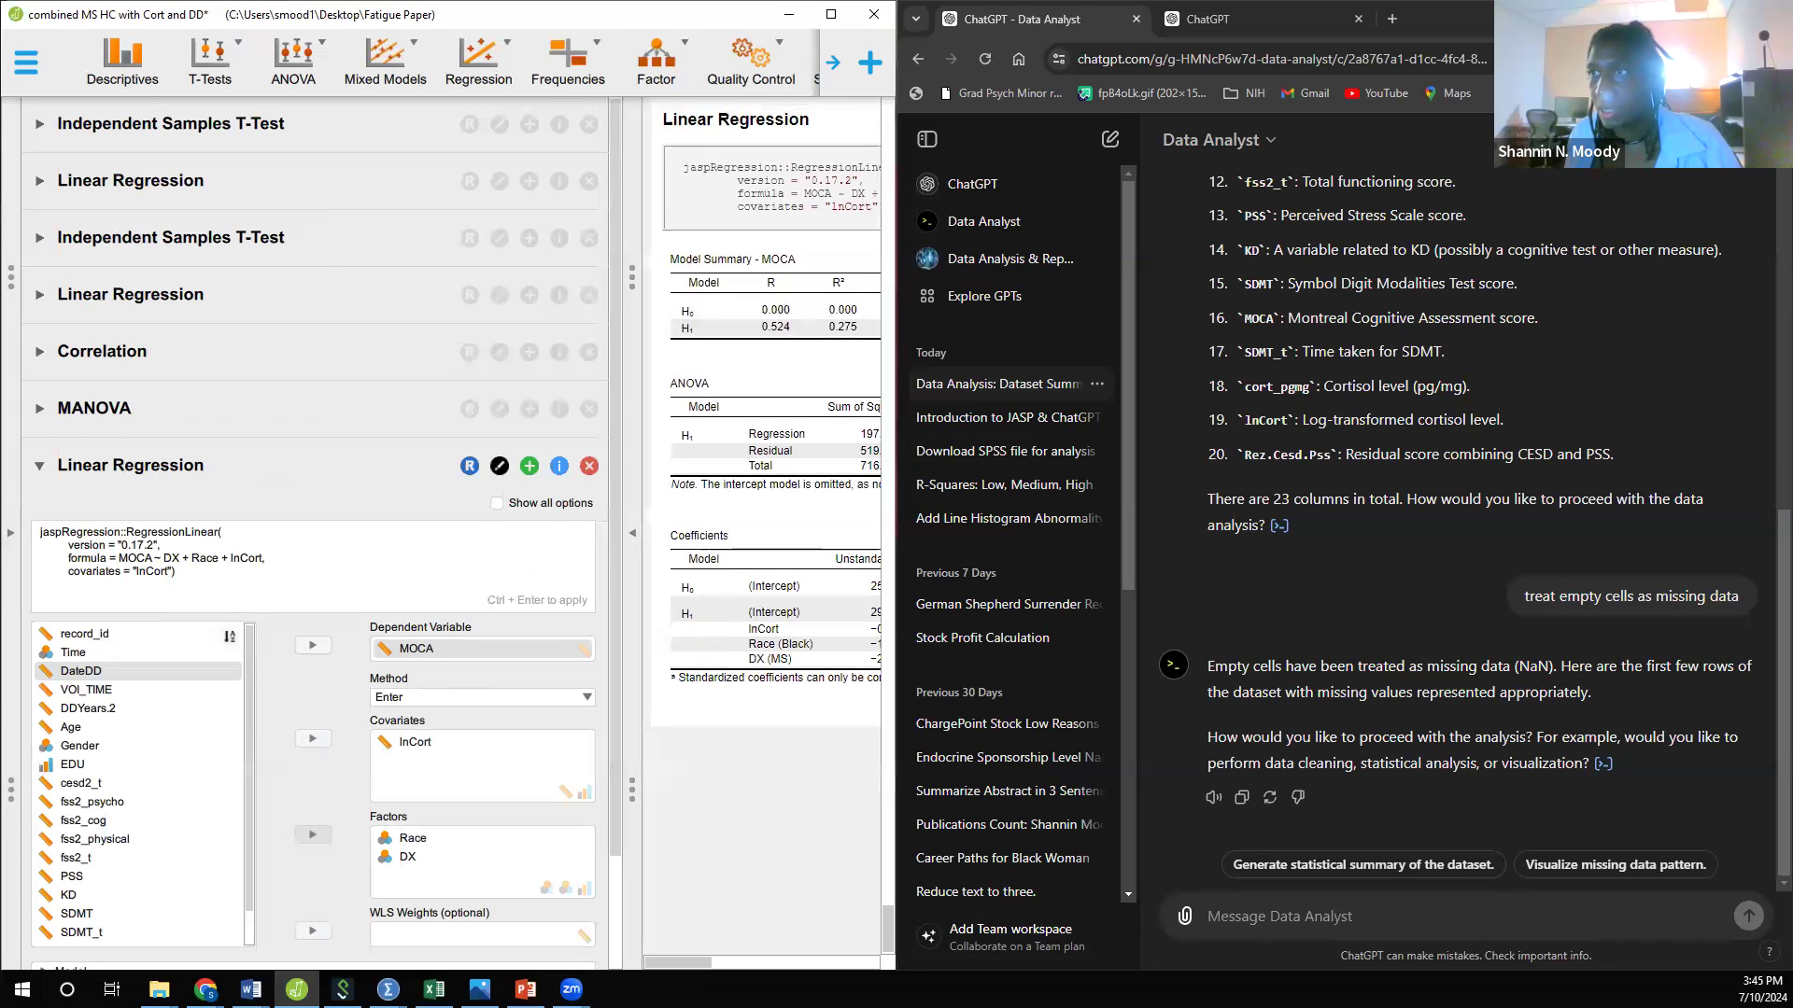
# Step: Begin a Data Analyst message reading "run a linear regression model using MOCA as the dependent variable"
pyautogui.click(1230, 927)
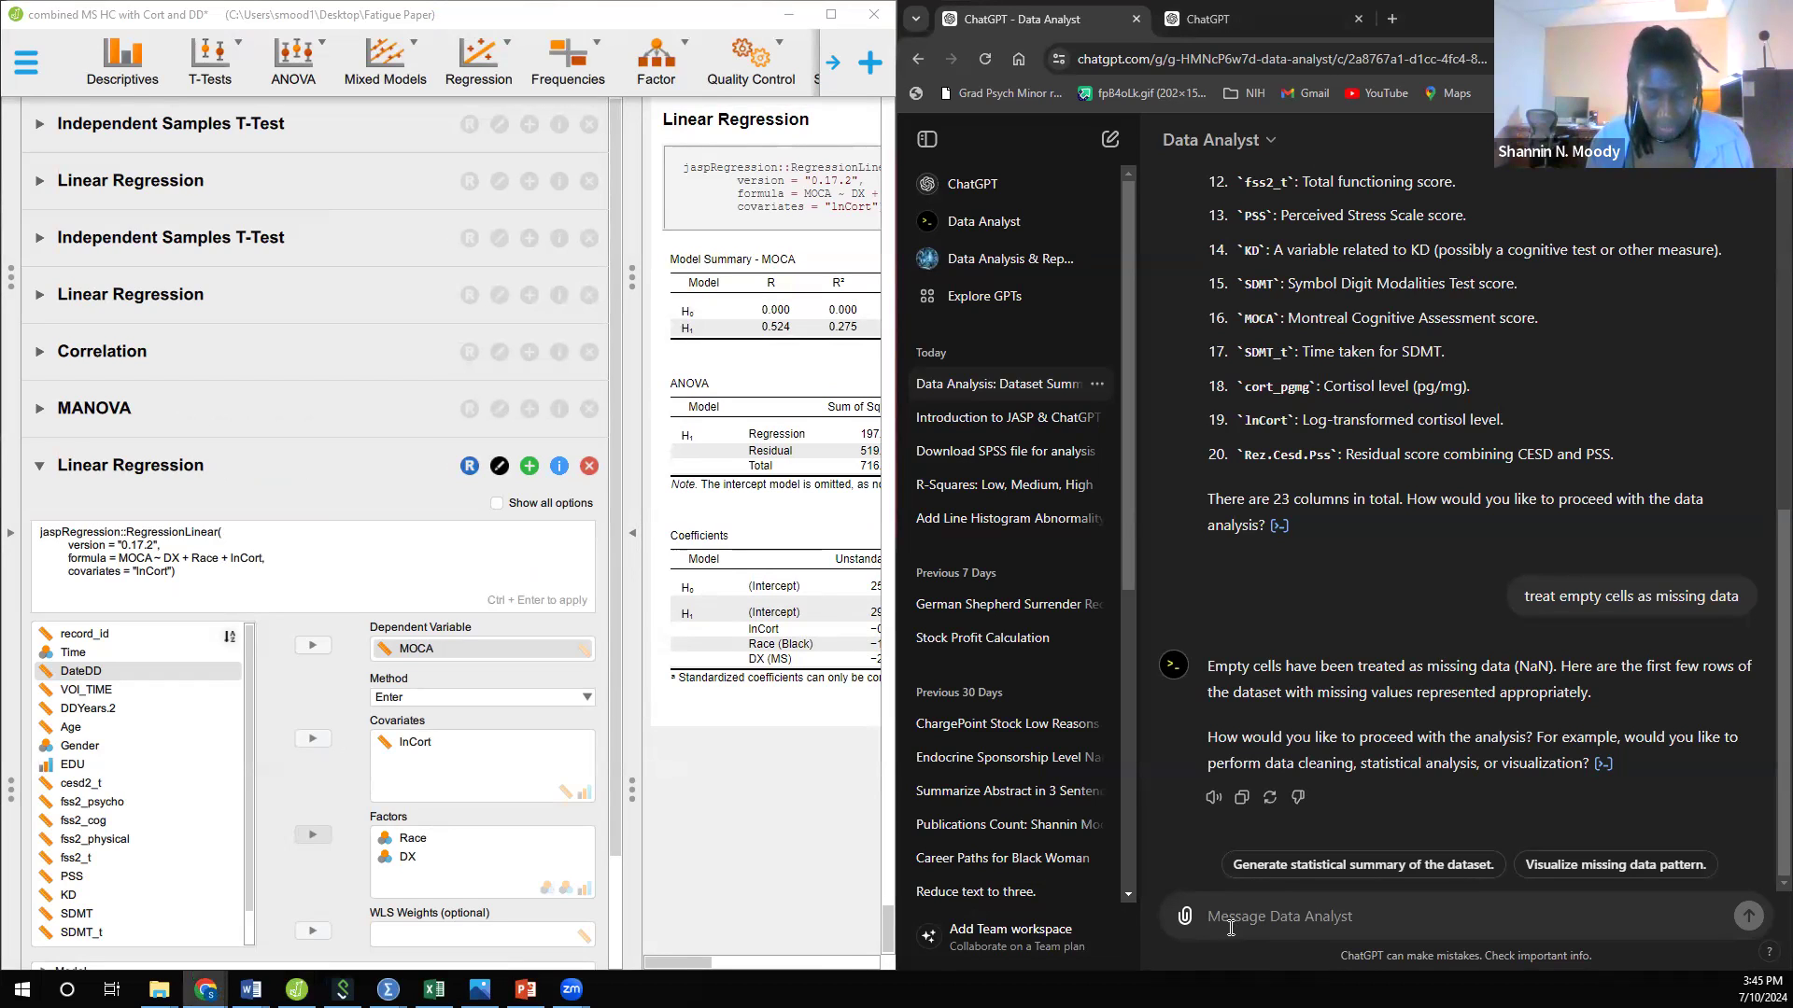
pyautogui.write('run a re')
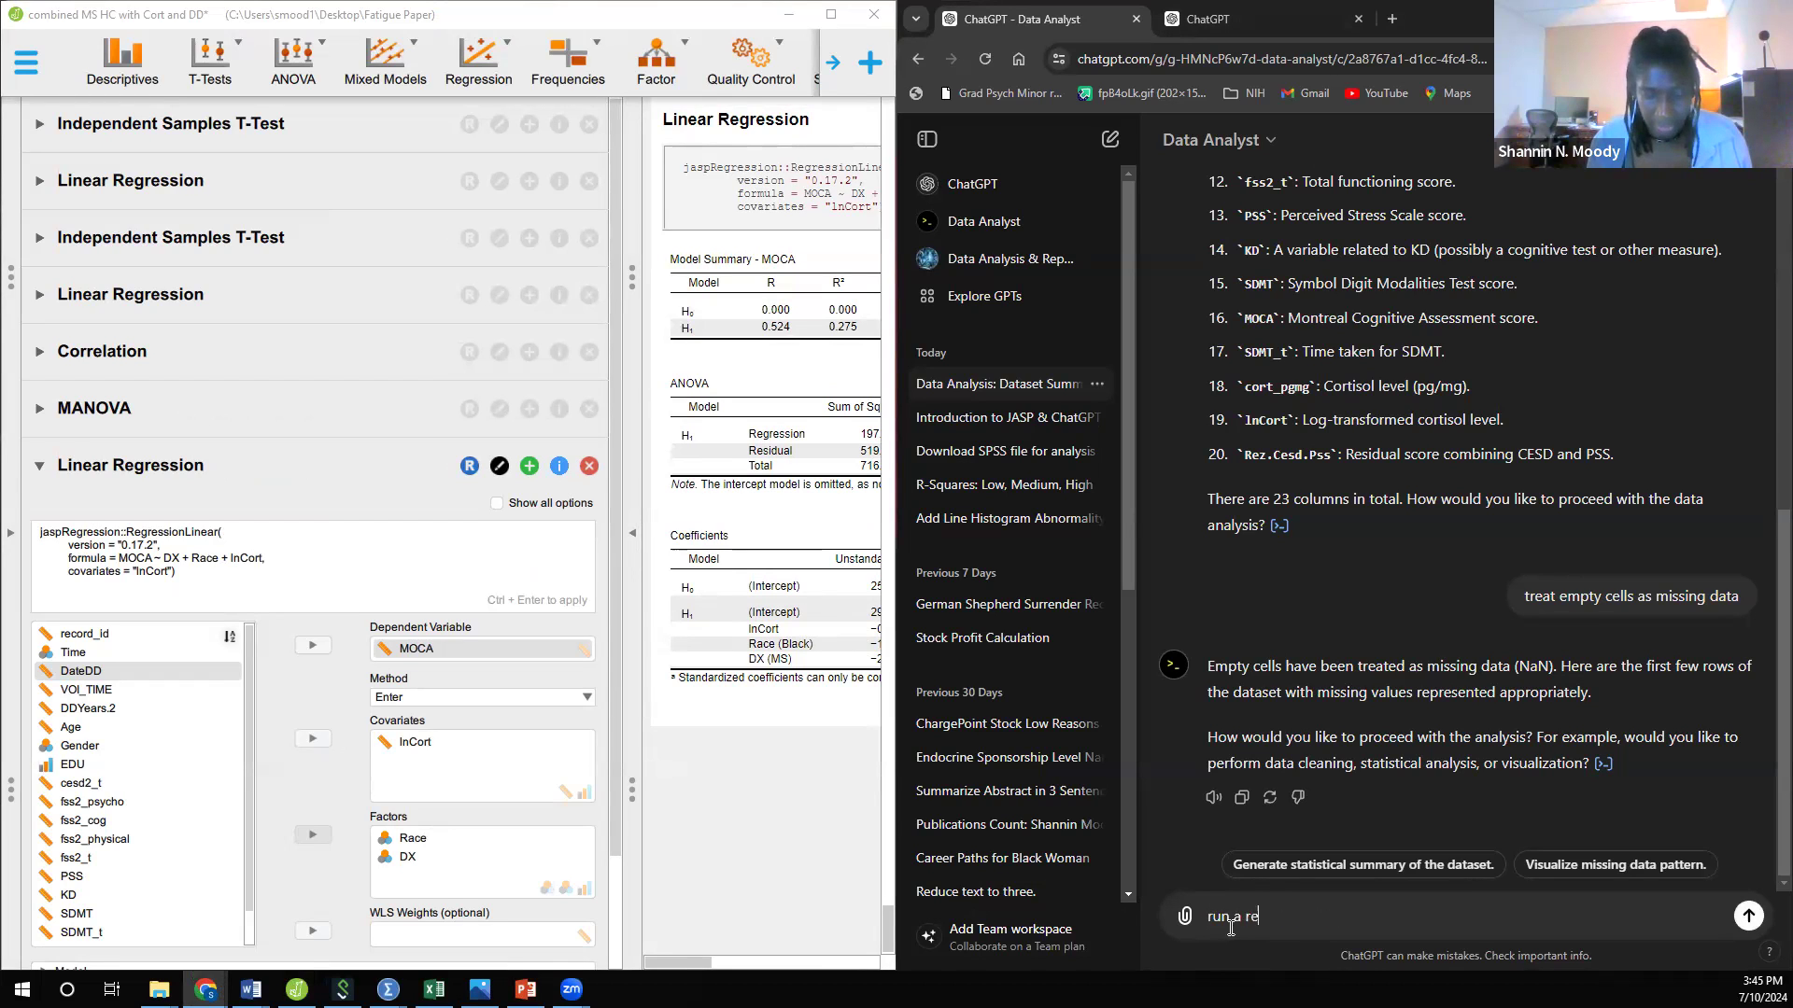
pyautogui.write('gr')
pyautogui.press('BackSpace')
pyautogui.press('BackSpace')
pyautogui.press('BackSpace')
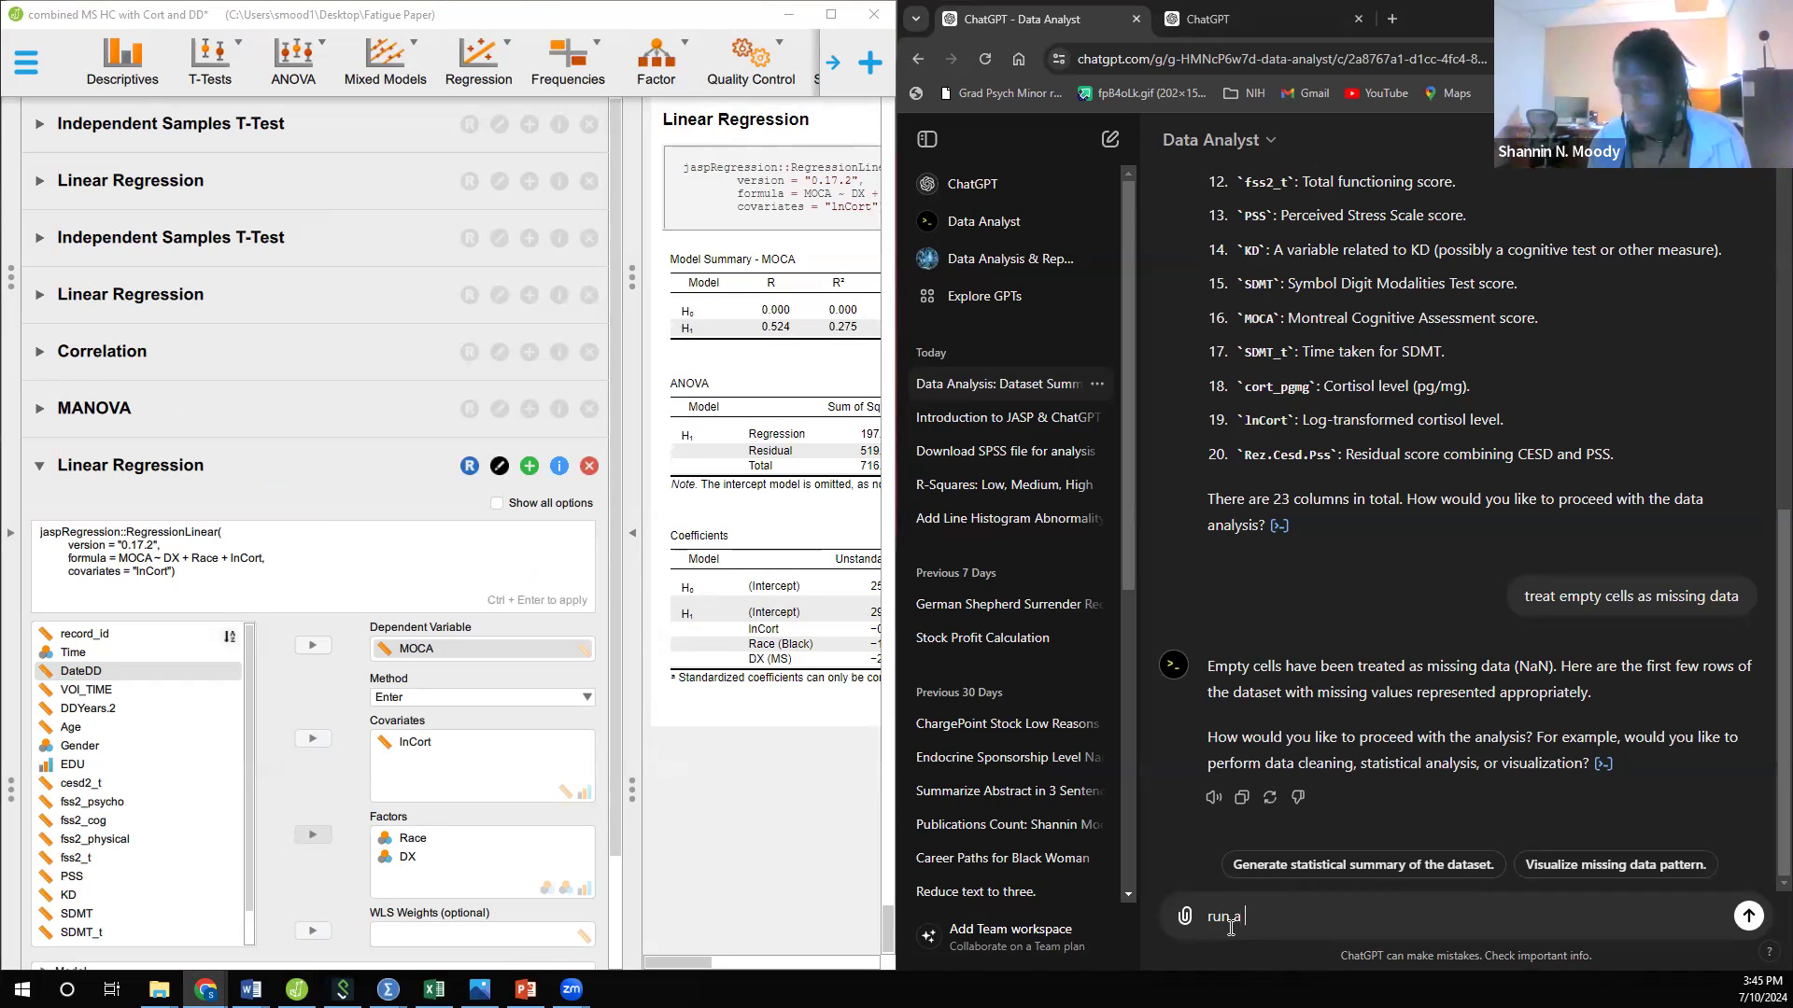
pyautogui.write('inear regr')
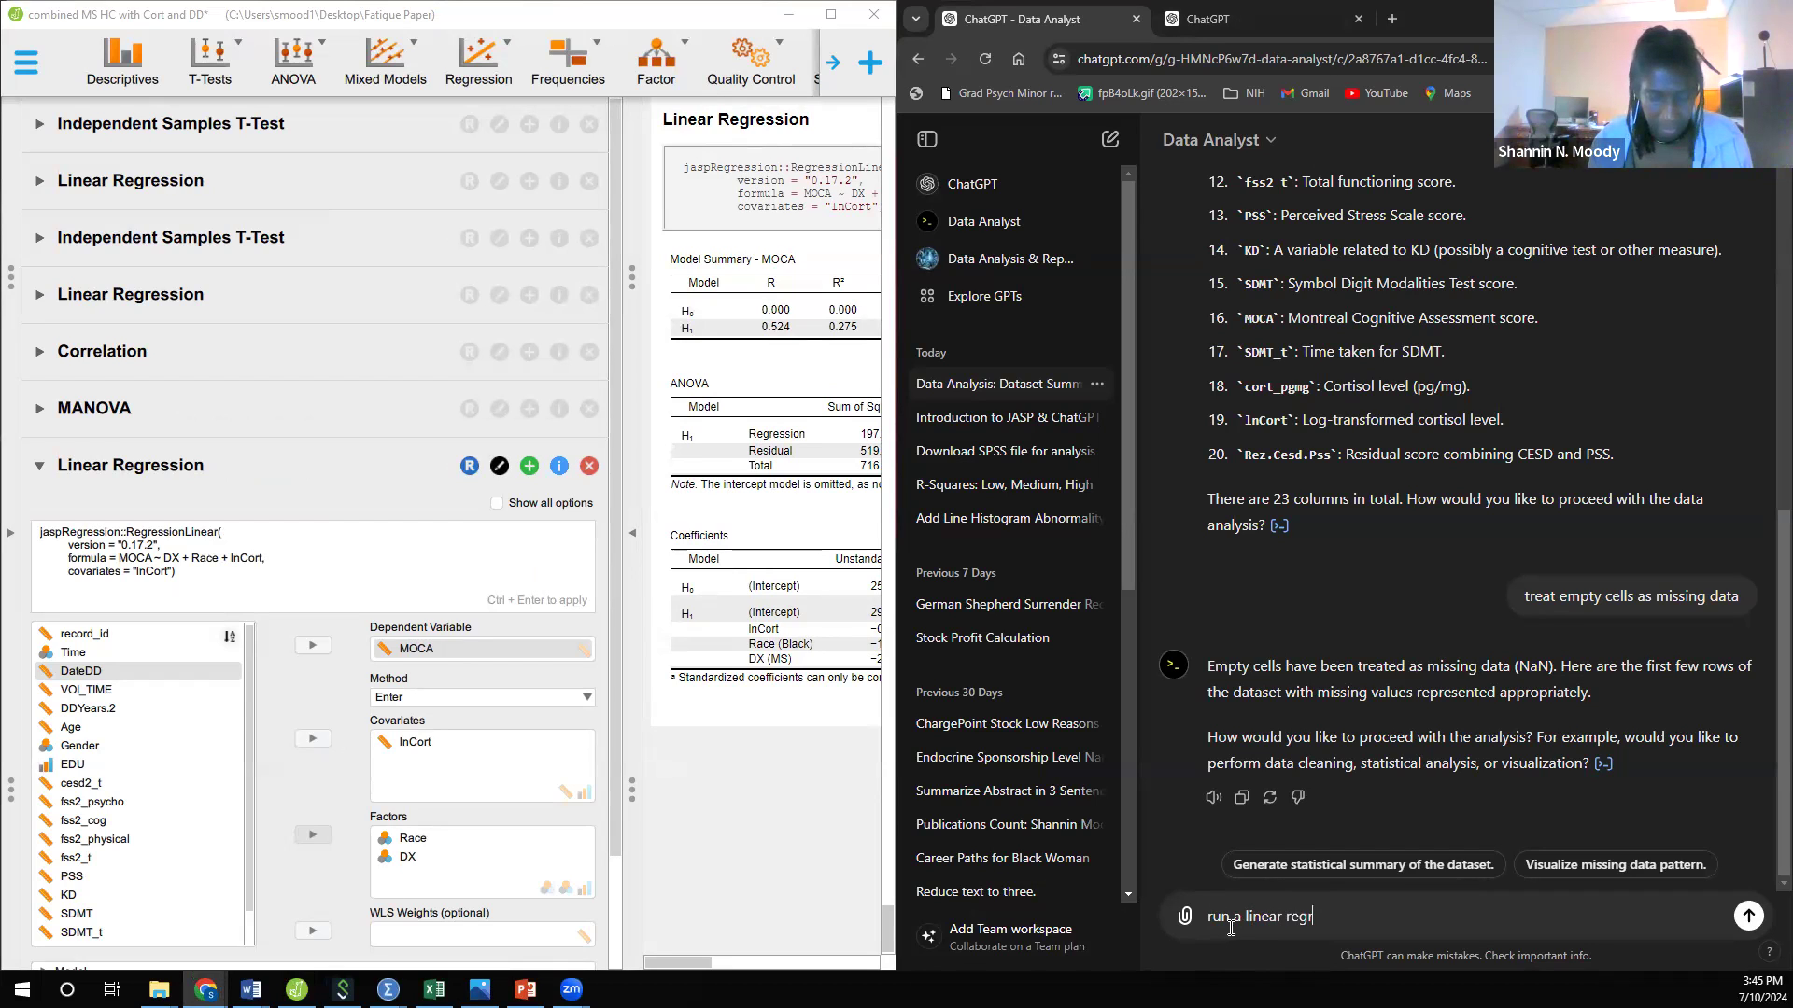
pyautogui.write('ession model using MOCA as the d')
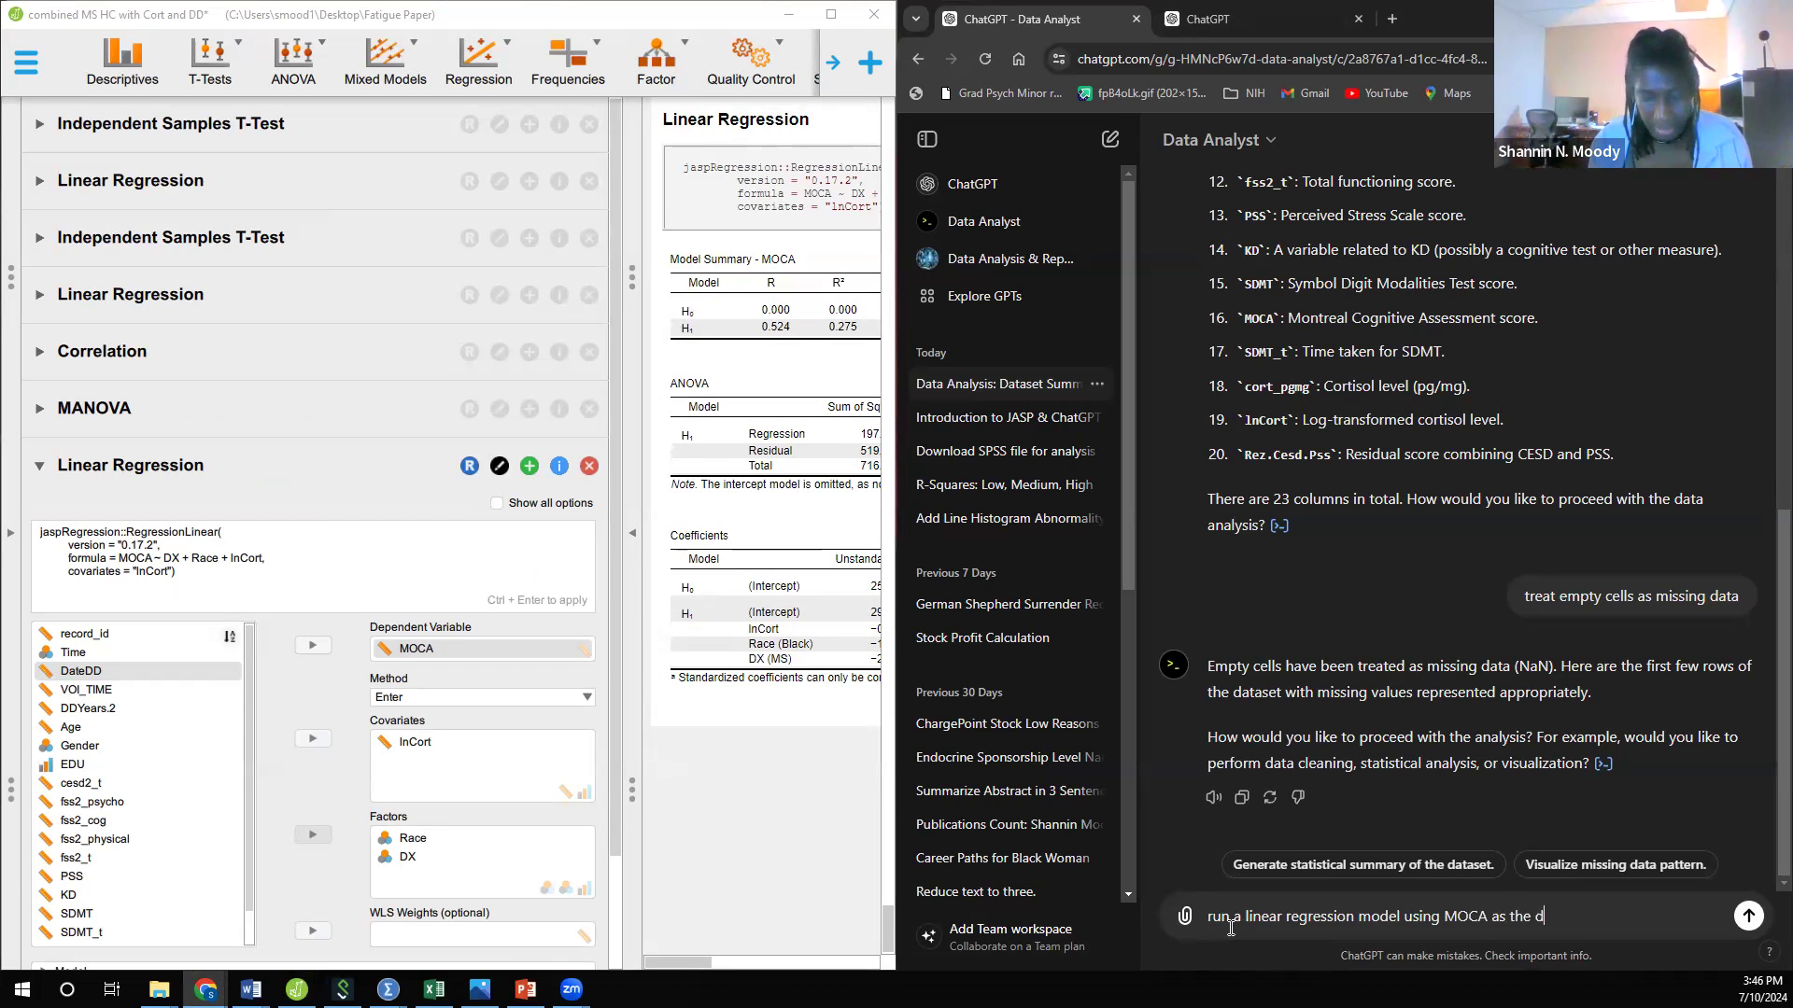
pyautogui.write('ependent variable')
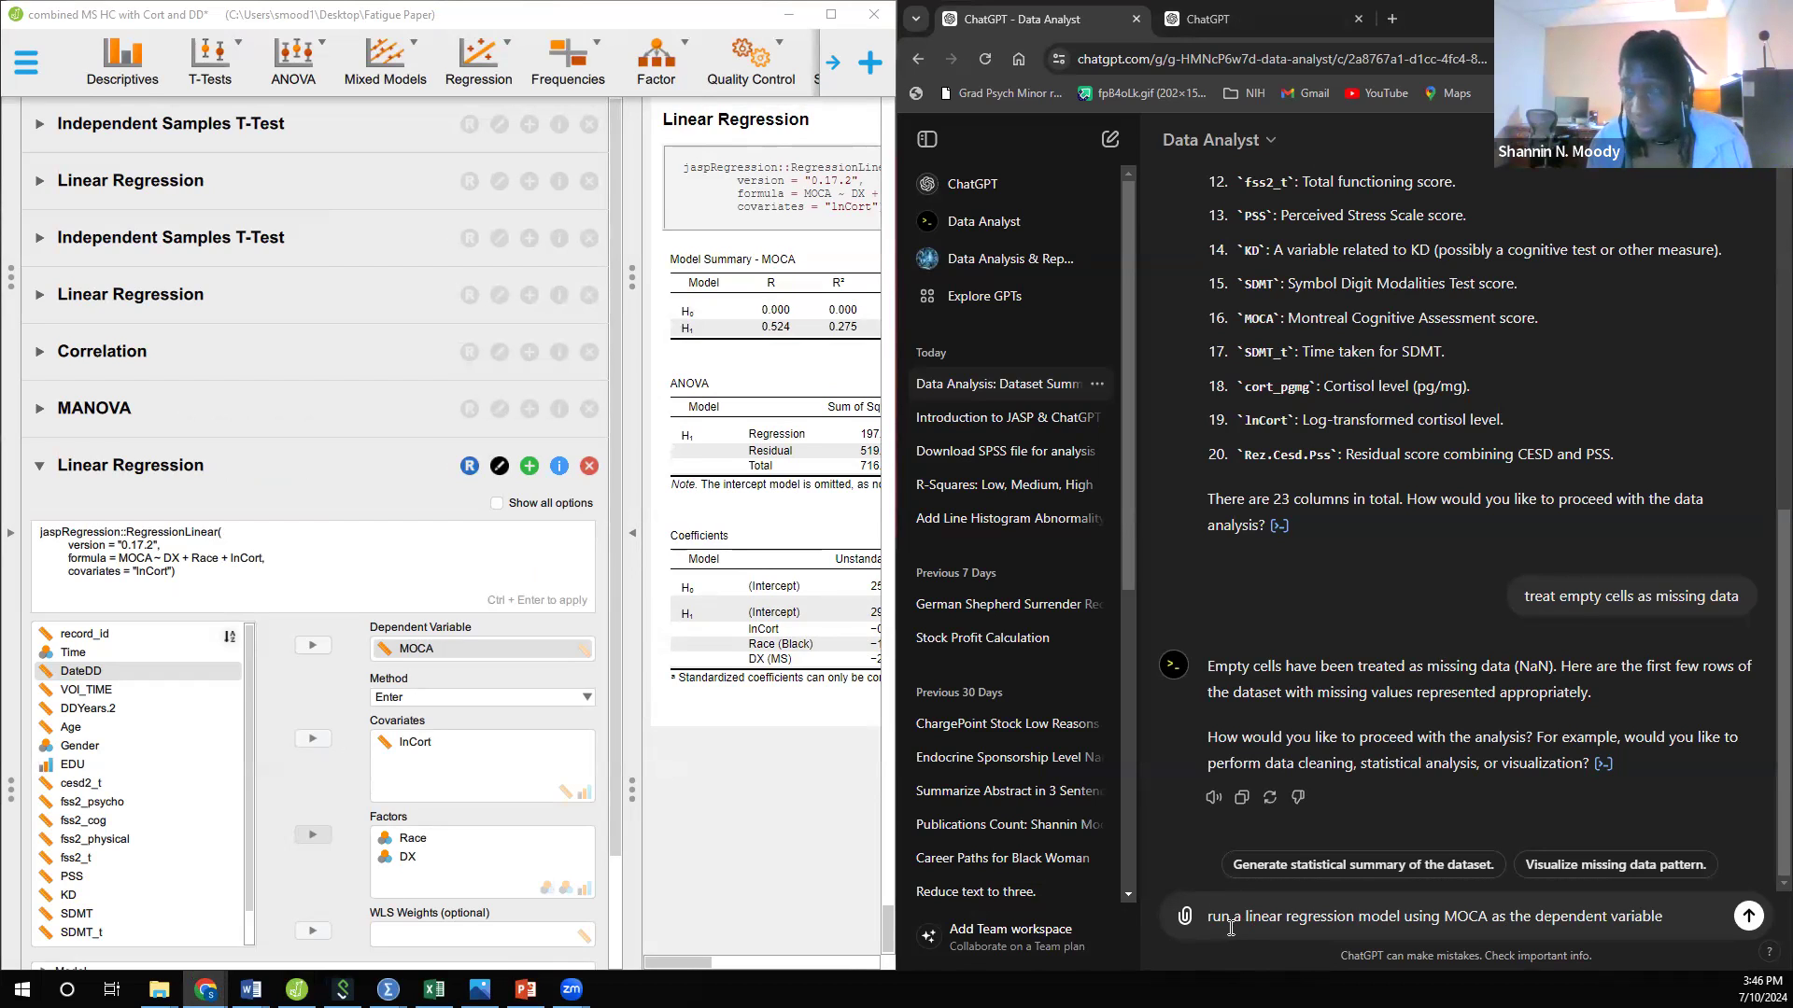
pyautogui.write(', LNC')
# Step: Complete the regression request with ", lncort as a covariate, and race and DX as factors" and send it
pyautogui.press('BackSpace')
pyautogui.write('Incort as')
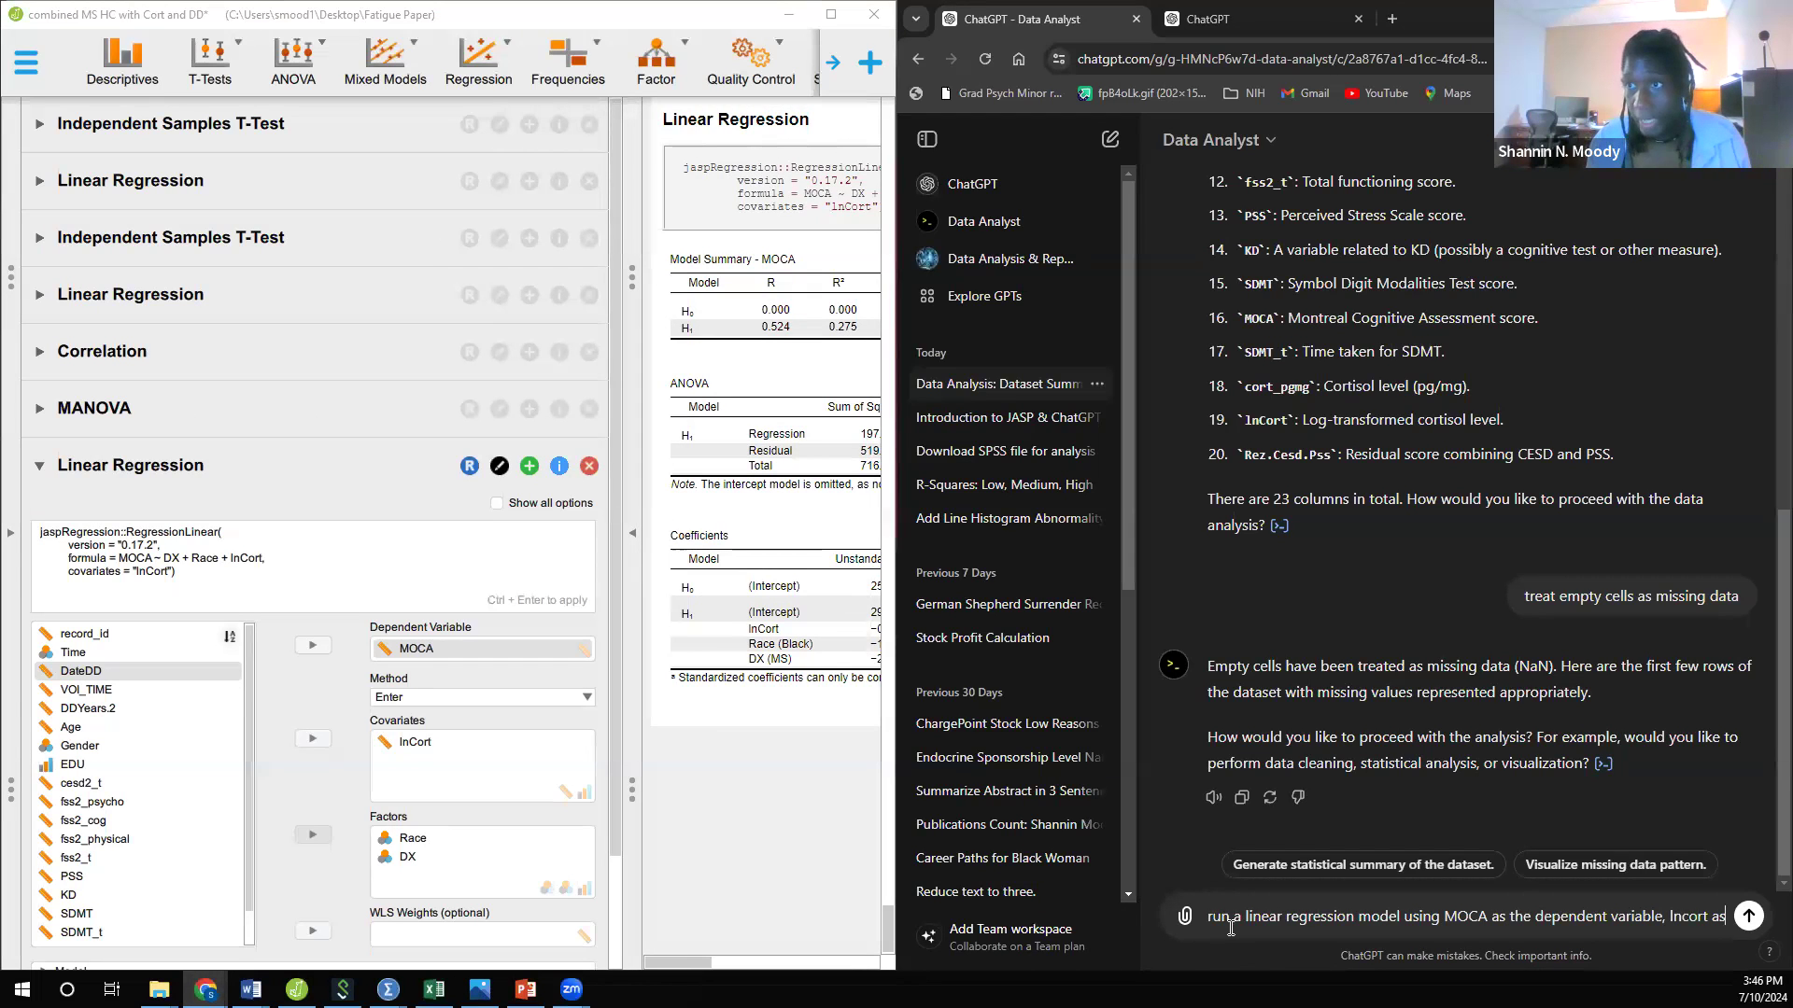
pyautogui.write(' a covaria')
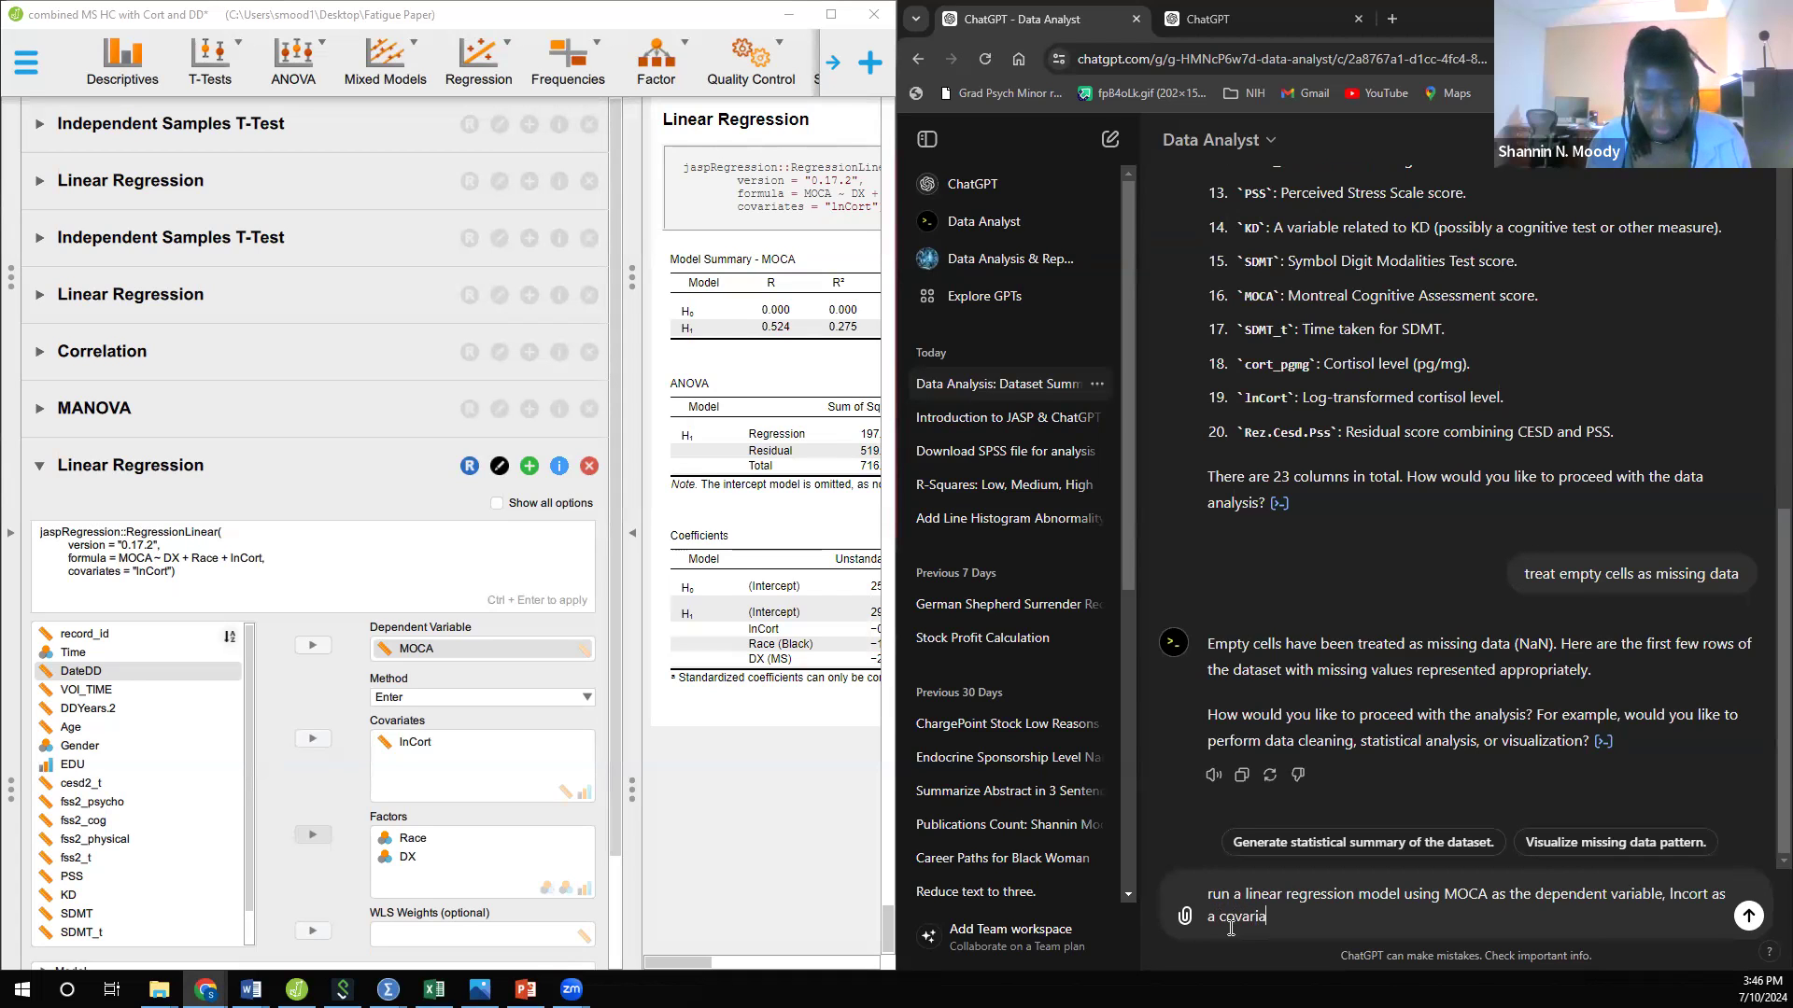
pyautogui.write('te, and race')
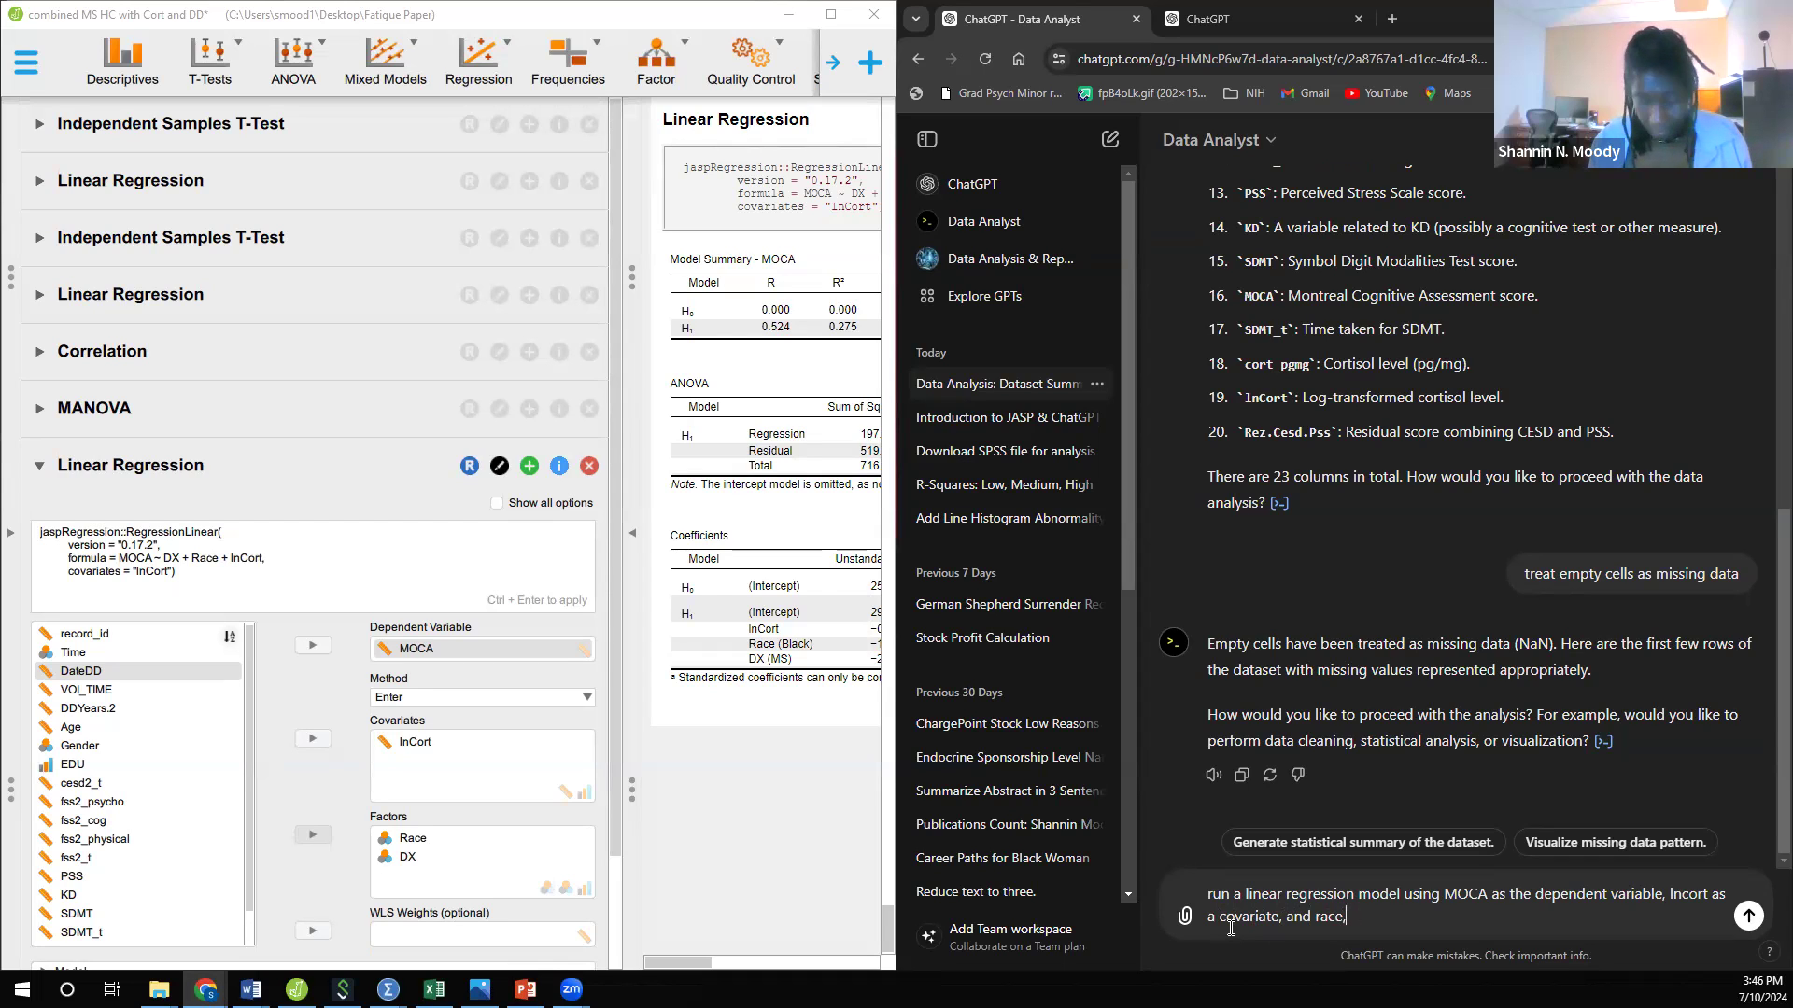
pyautogui.write('DX')
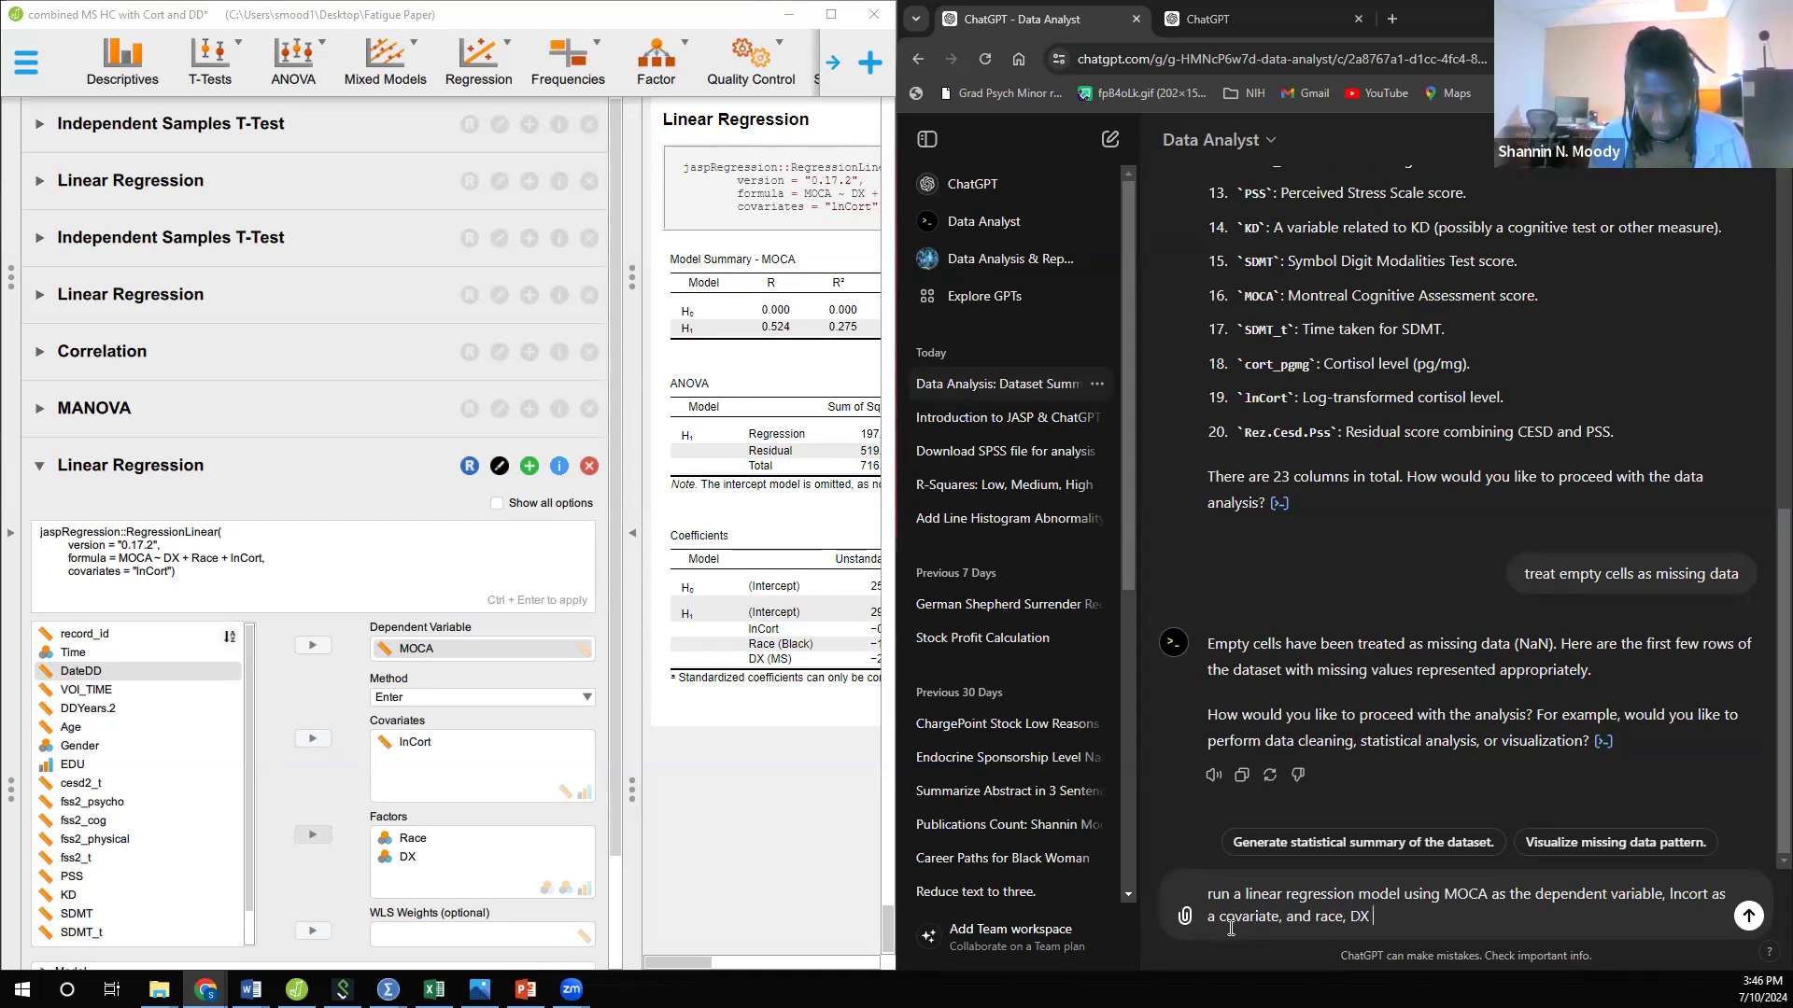
pyautogui.write(' as')
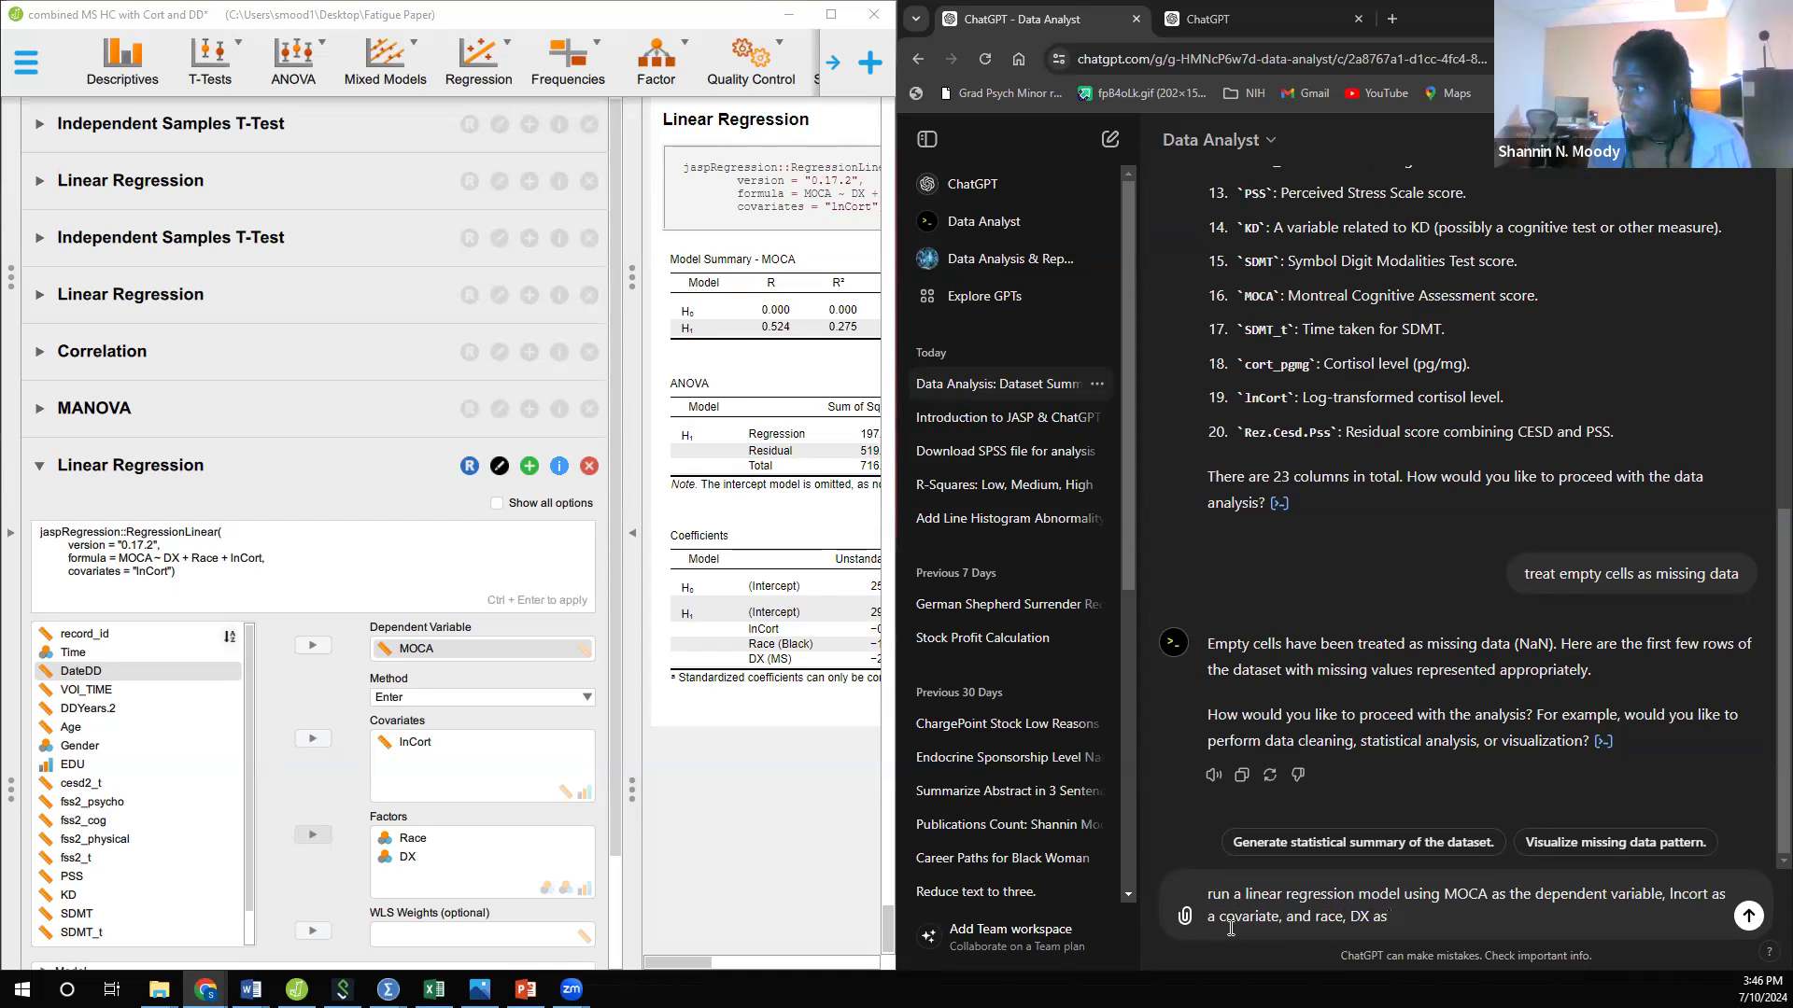
pyautogui.press('BackSpace')
pyautogui.press('BackSpace')
pyautogui.press('BackSpace')
pyautogui.press('BackSpace')
pyautogui.press('BackSpace')
pyautogui.press('BackSpace')
pyautogui.write('and ')
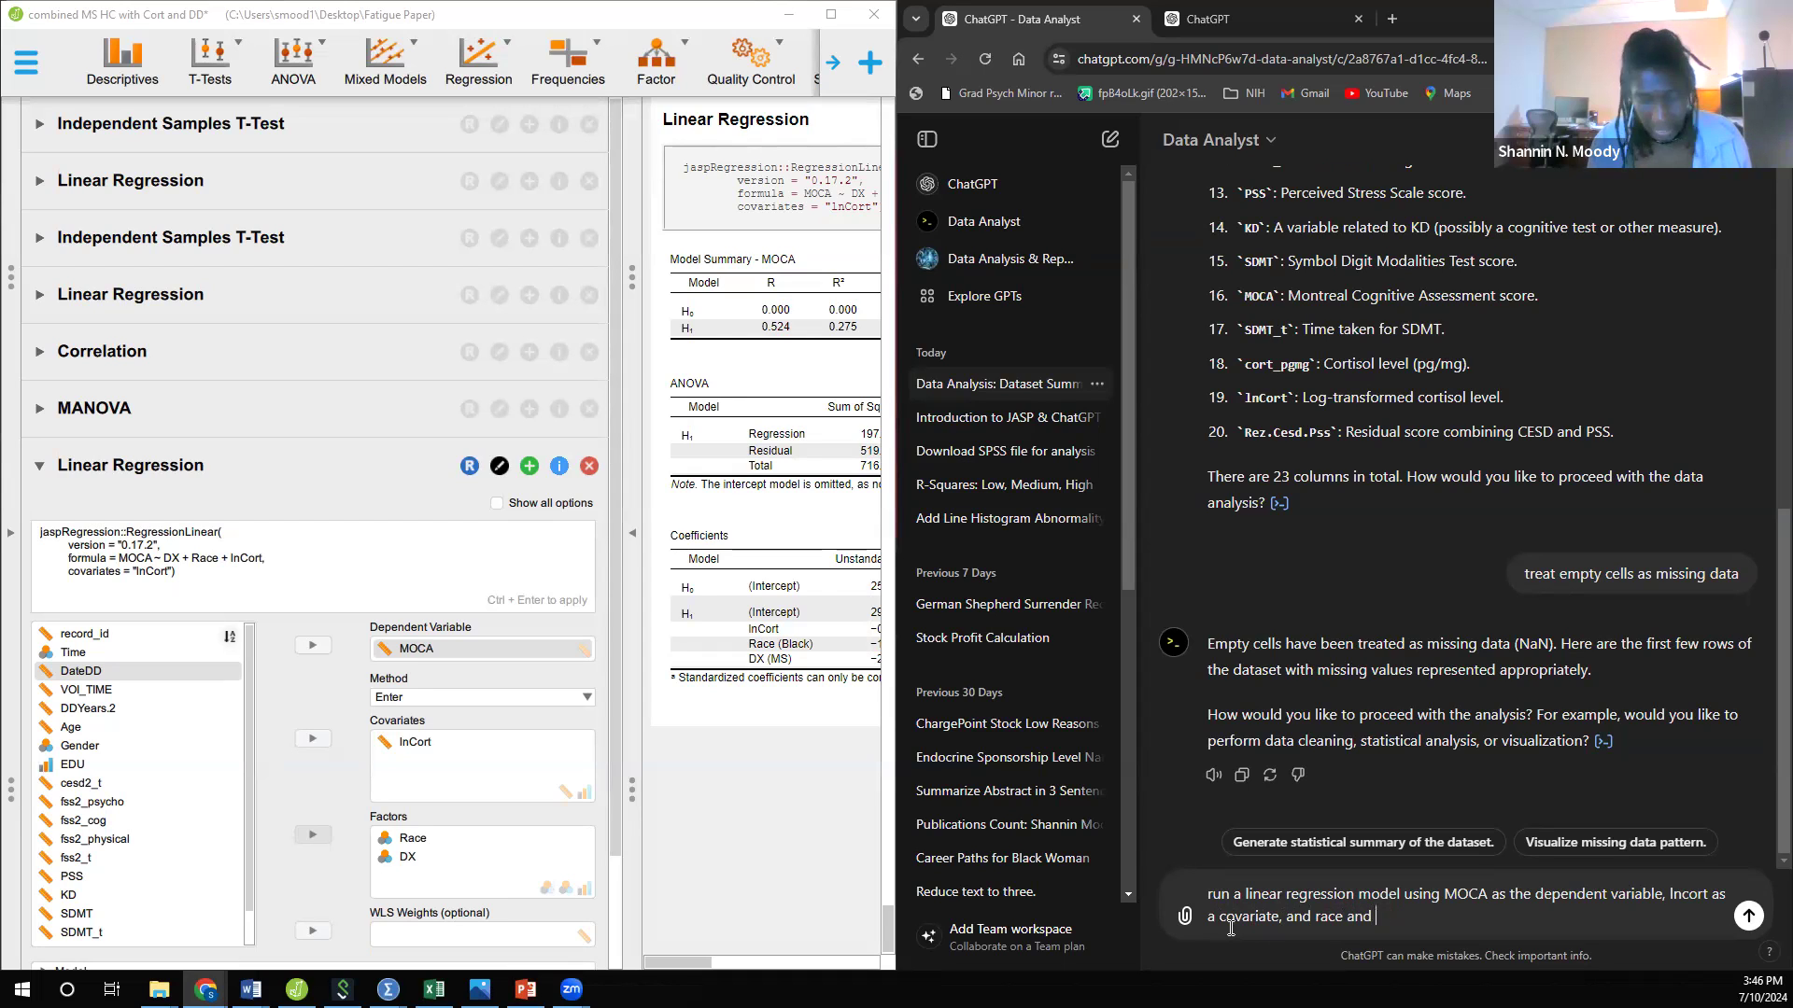
pyautogui.write('DX a')
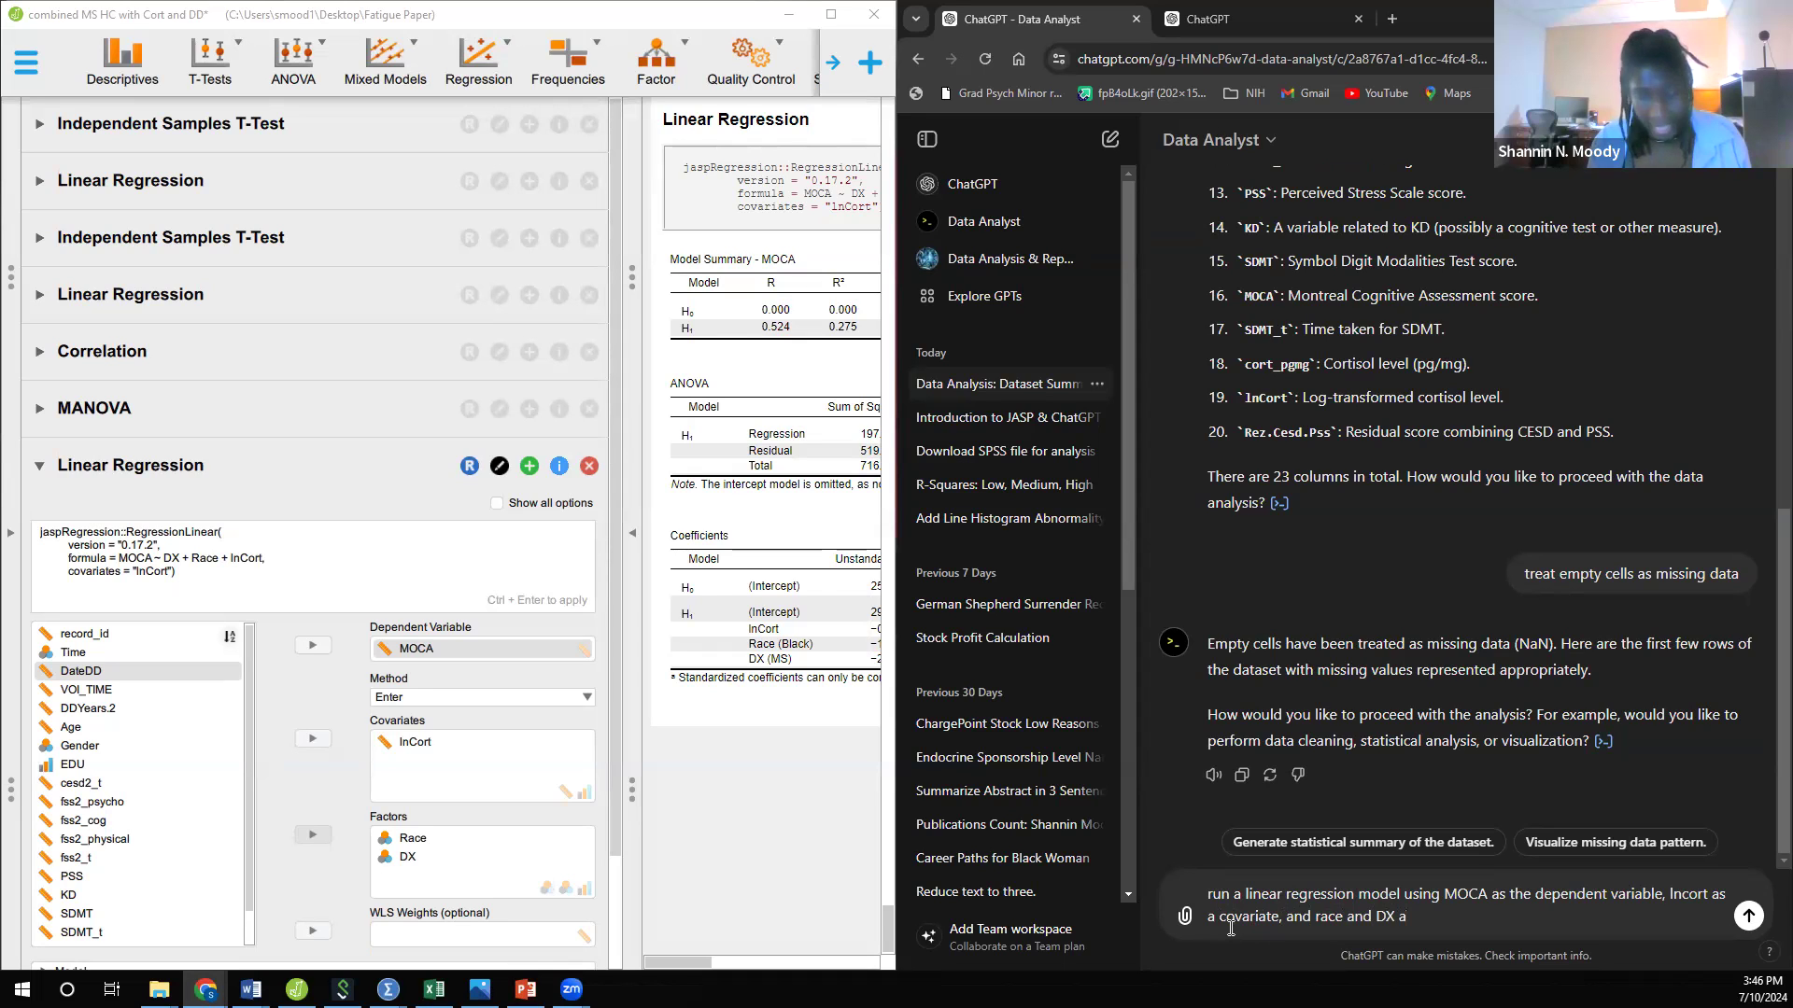
pyautogui.write('s factors')
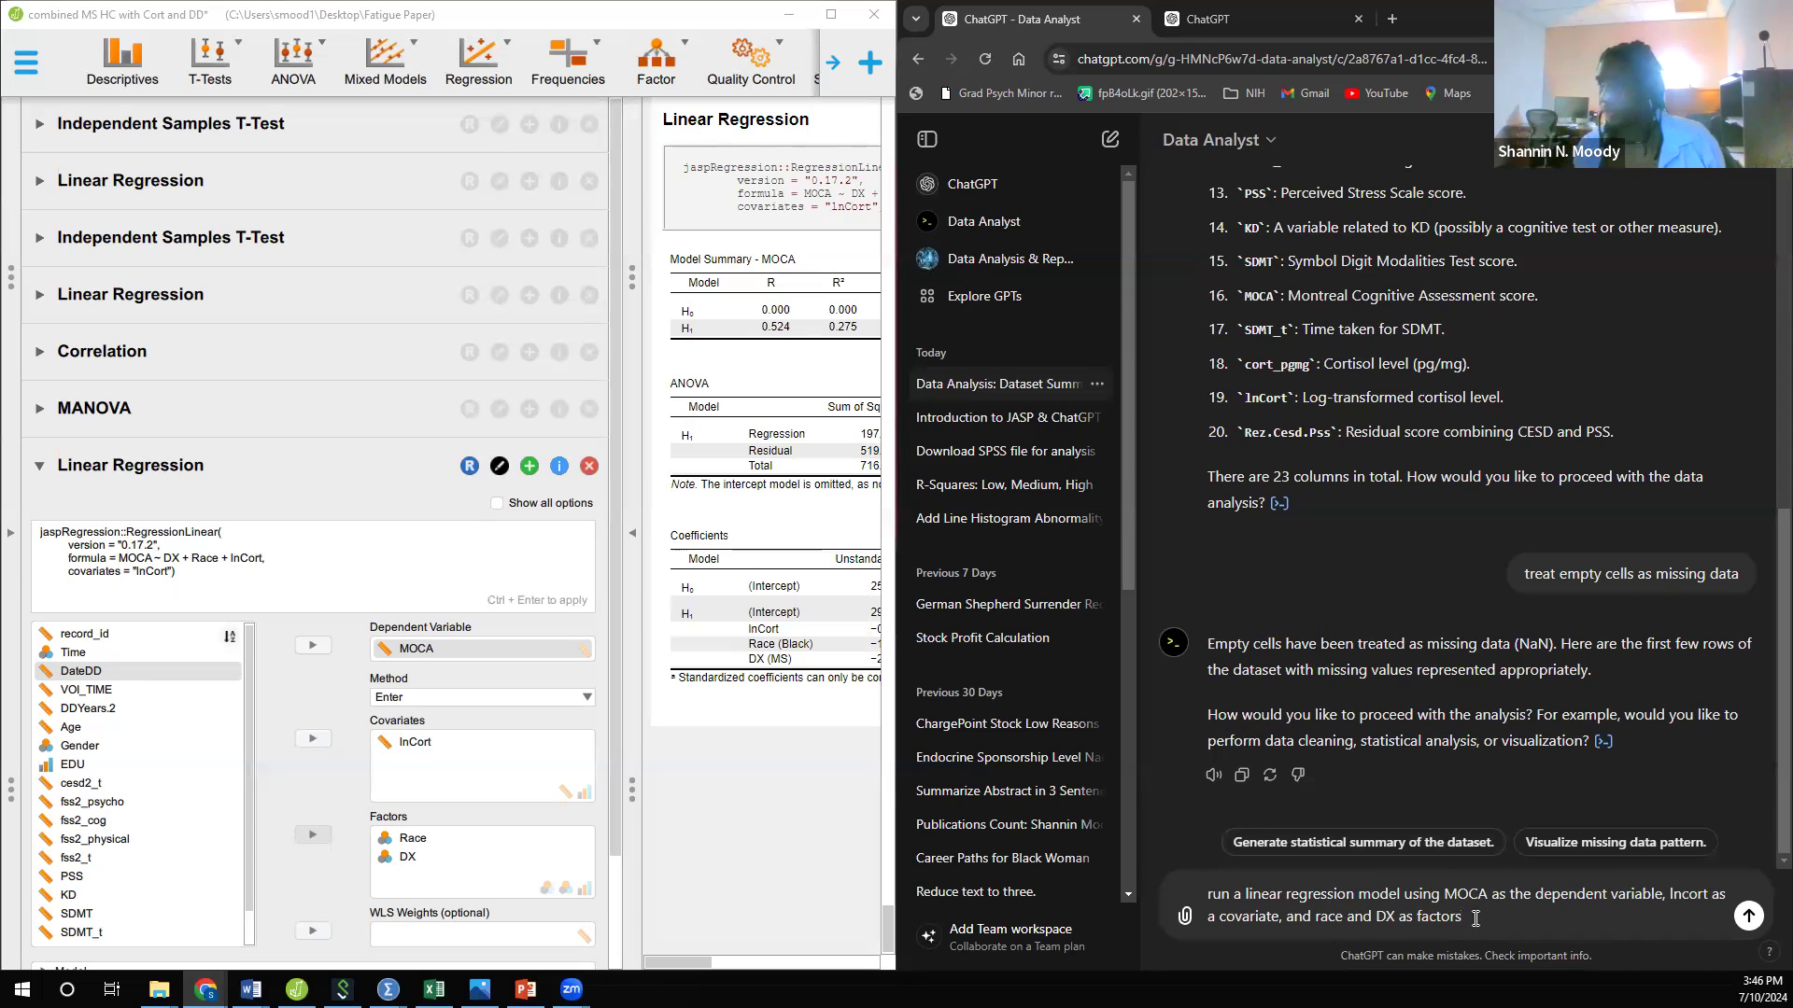
pyautogui.press('Return')
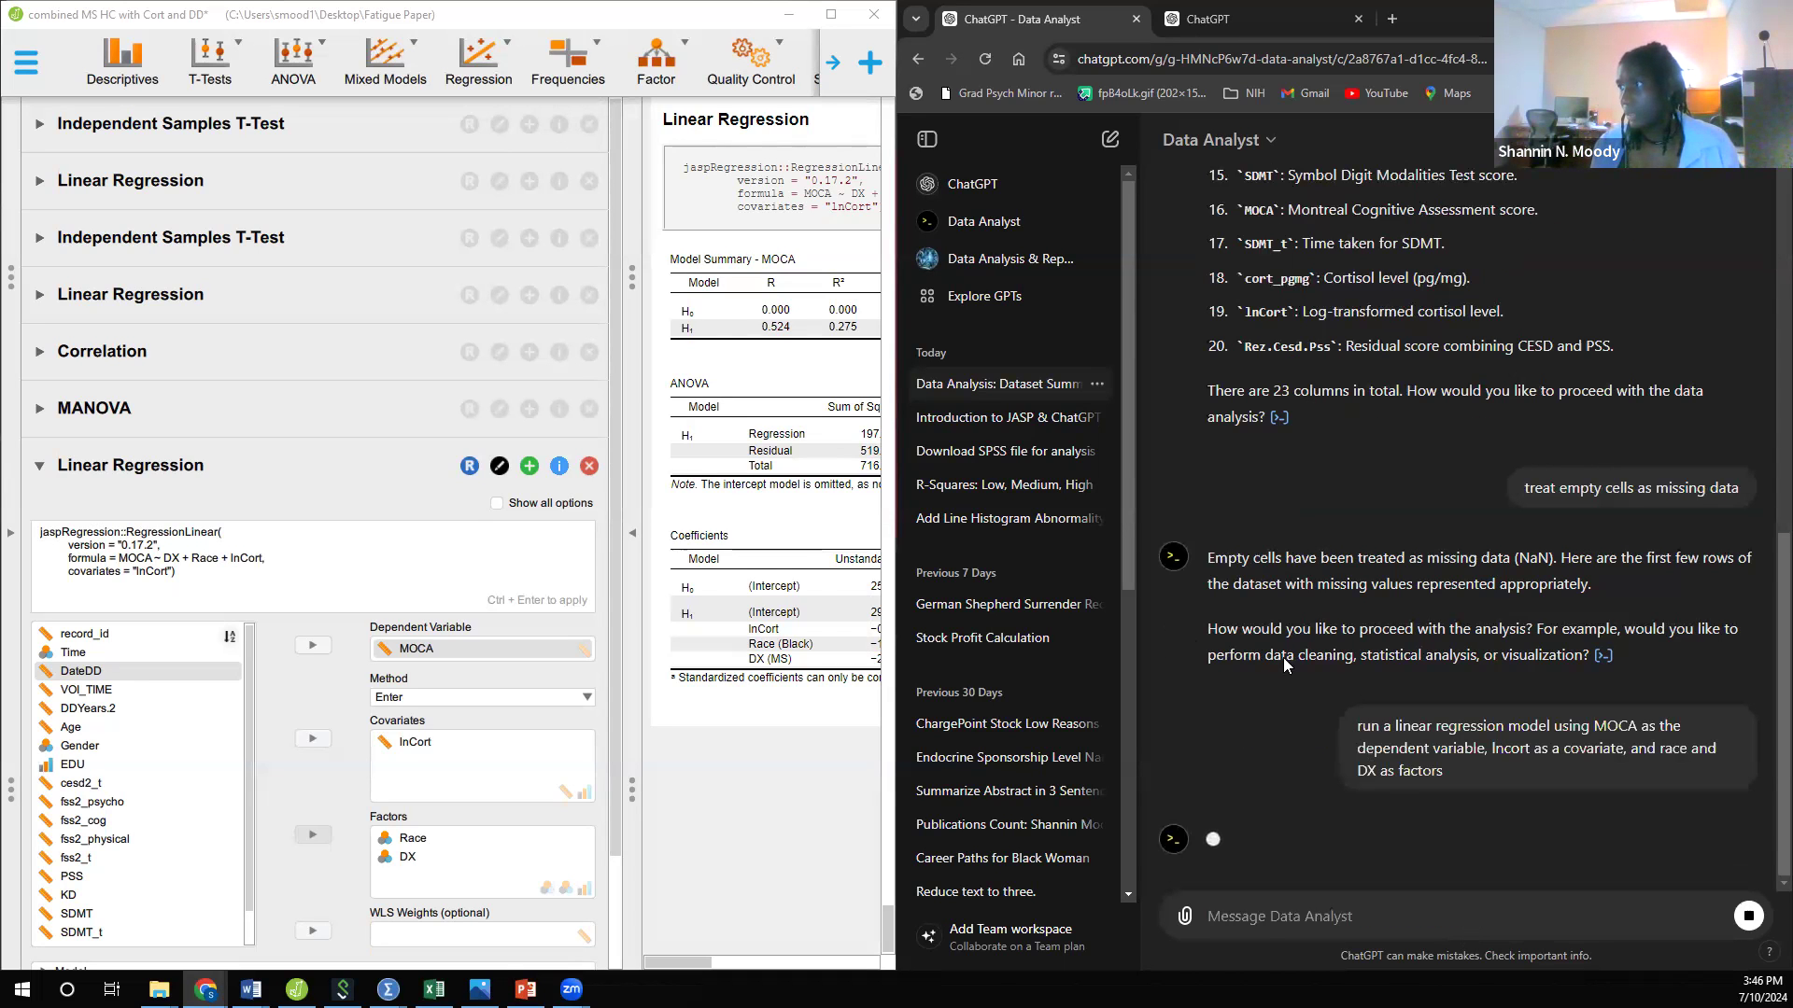
# Step: Collapse the JASP analysis settings to show the full results, and read through Data Analyst's regression coefficients and interpretation
pyautogui.click(635, 525)
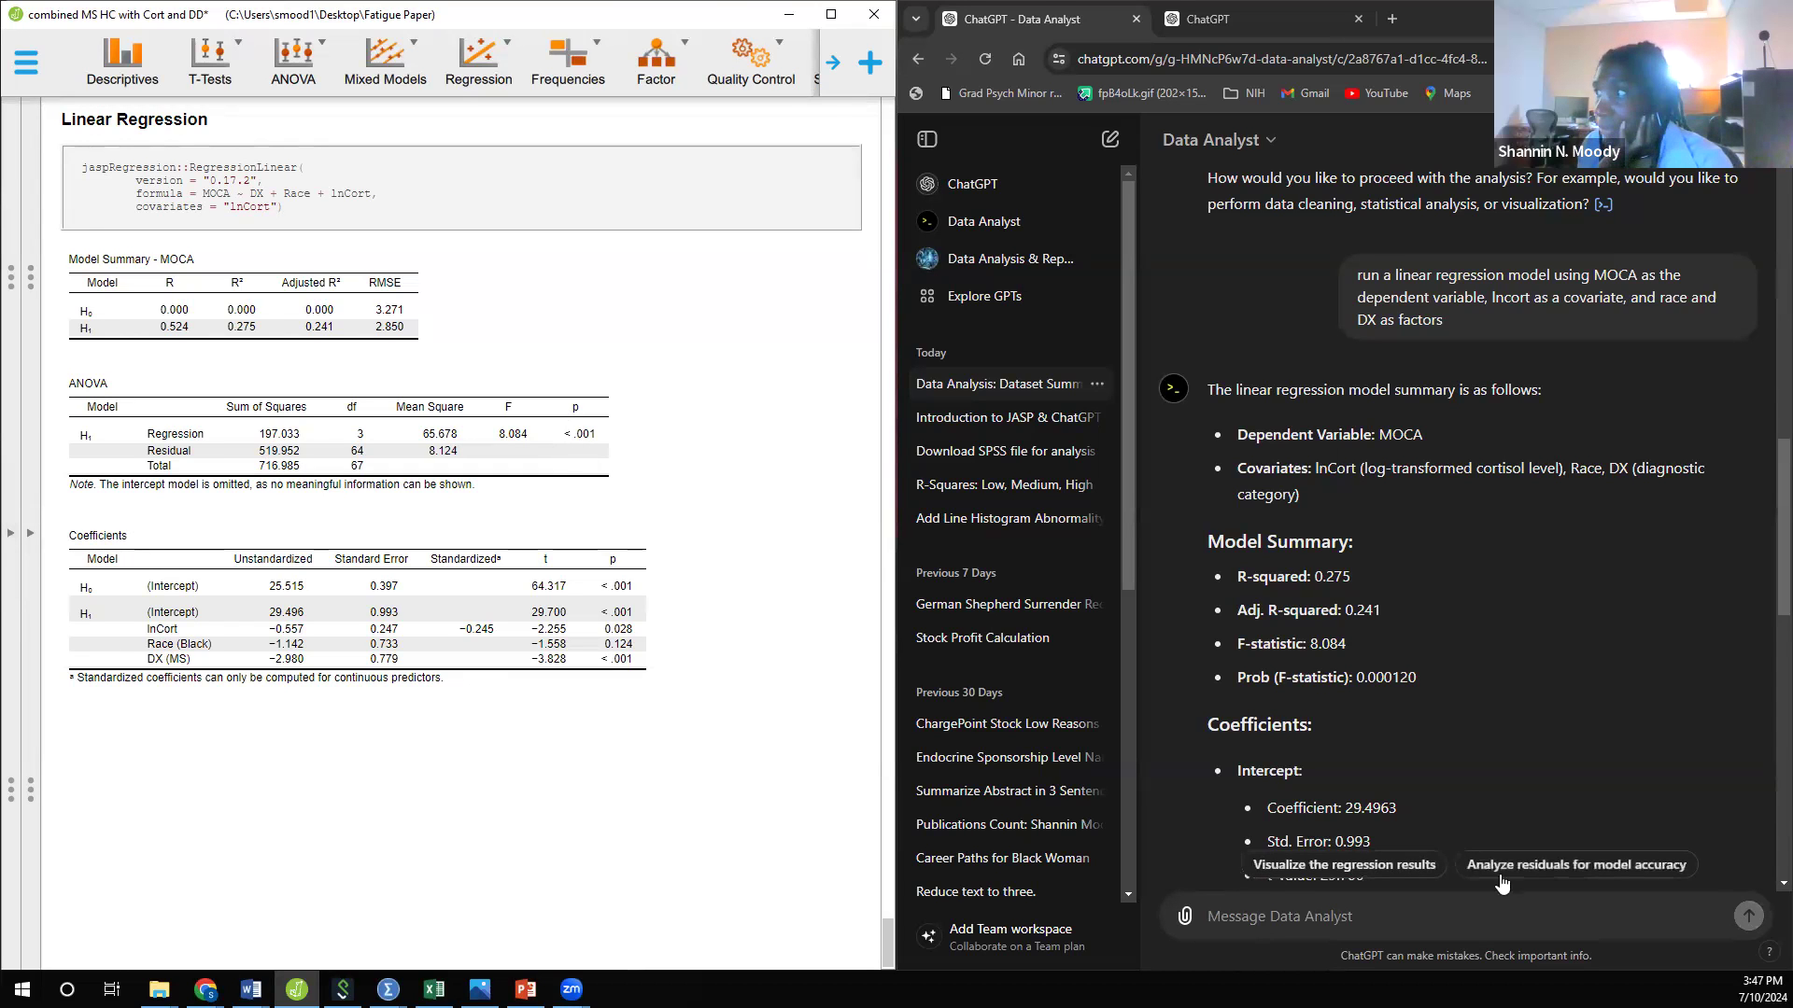
pyautogui.scroll(-7, 1492, 760)
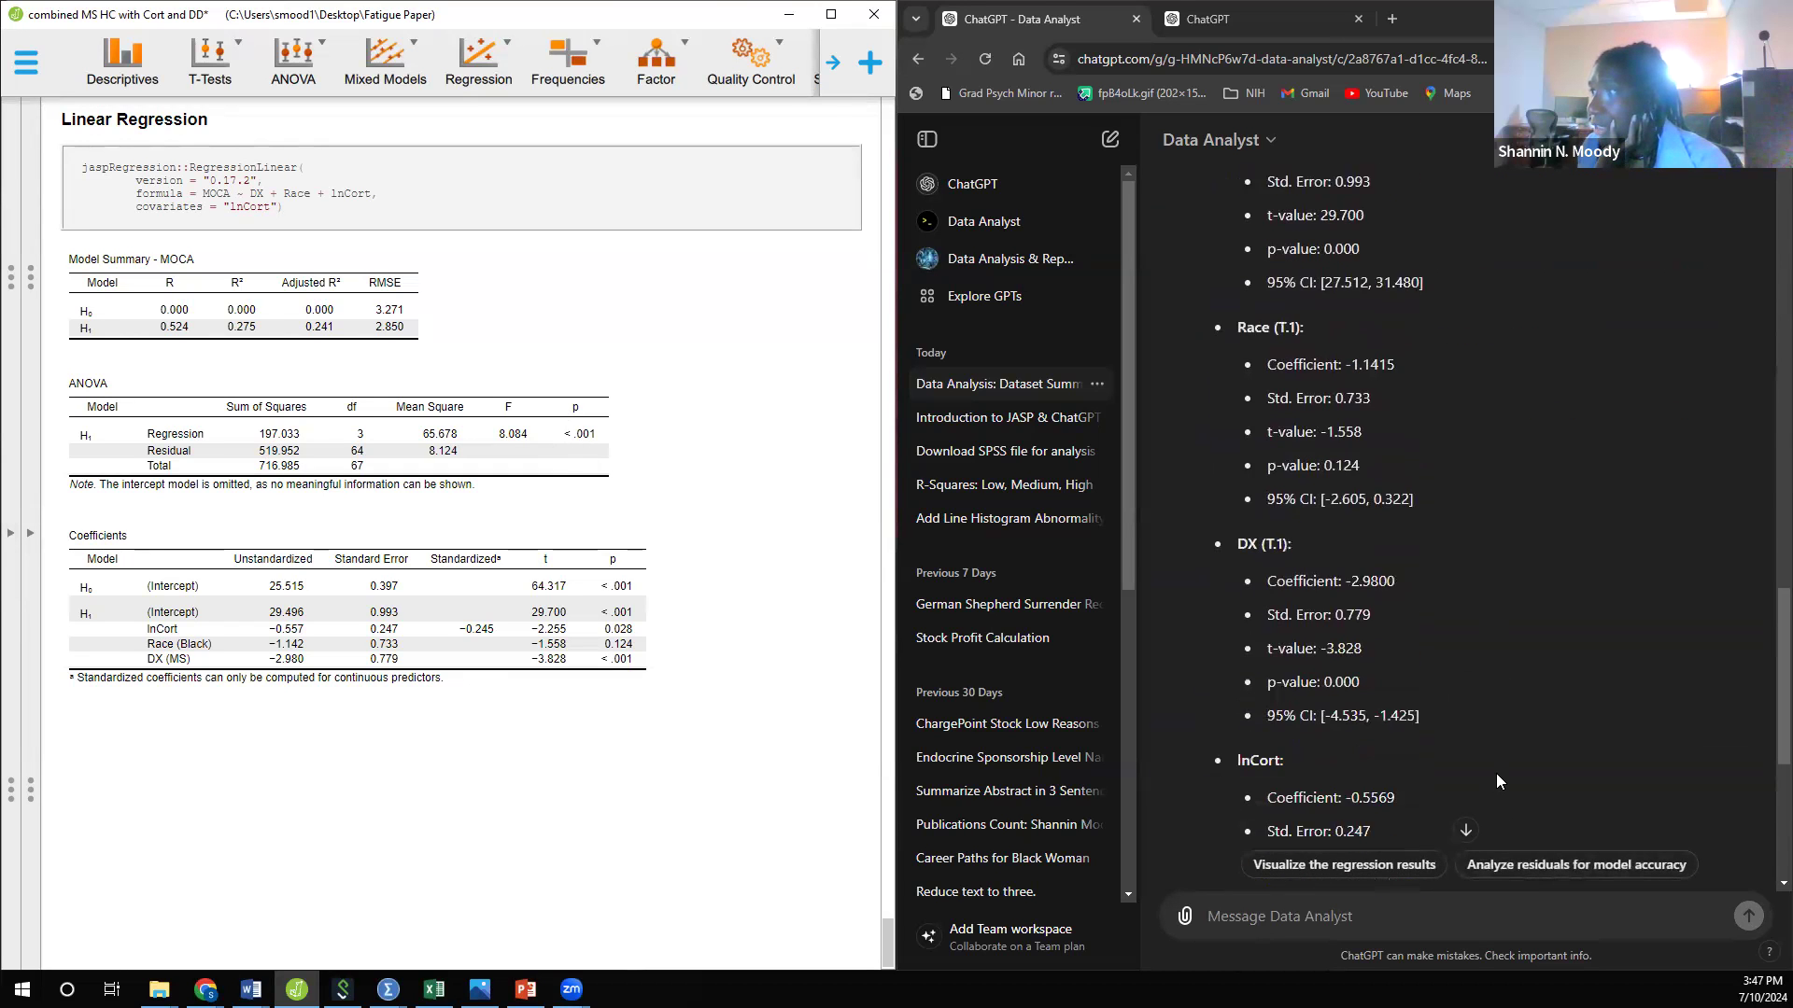
pyautogui.scroll(-3, 1495, 781)
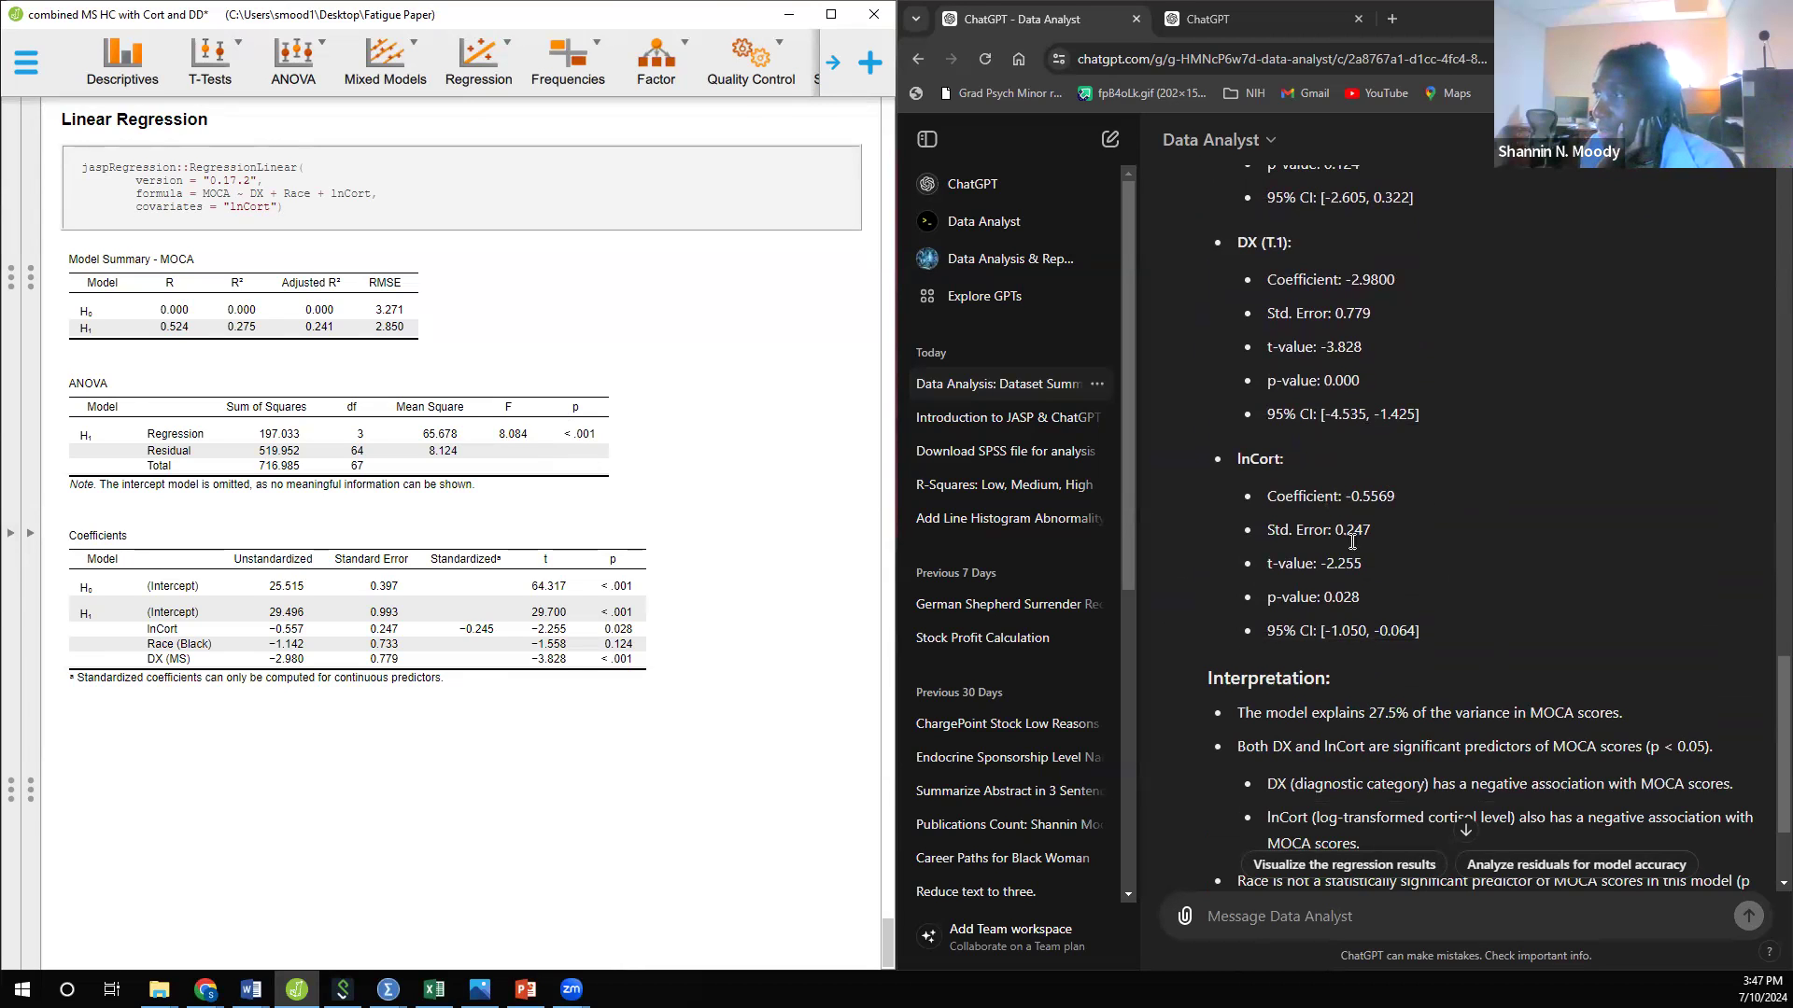
pyautogui.scroll(-2, 1382, 577)
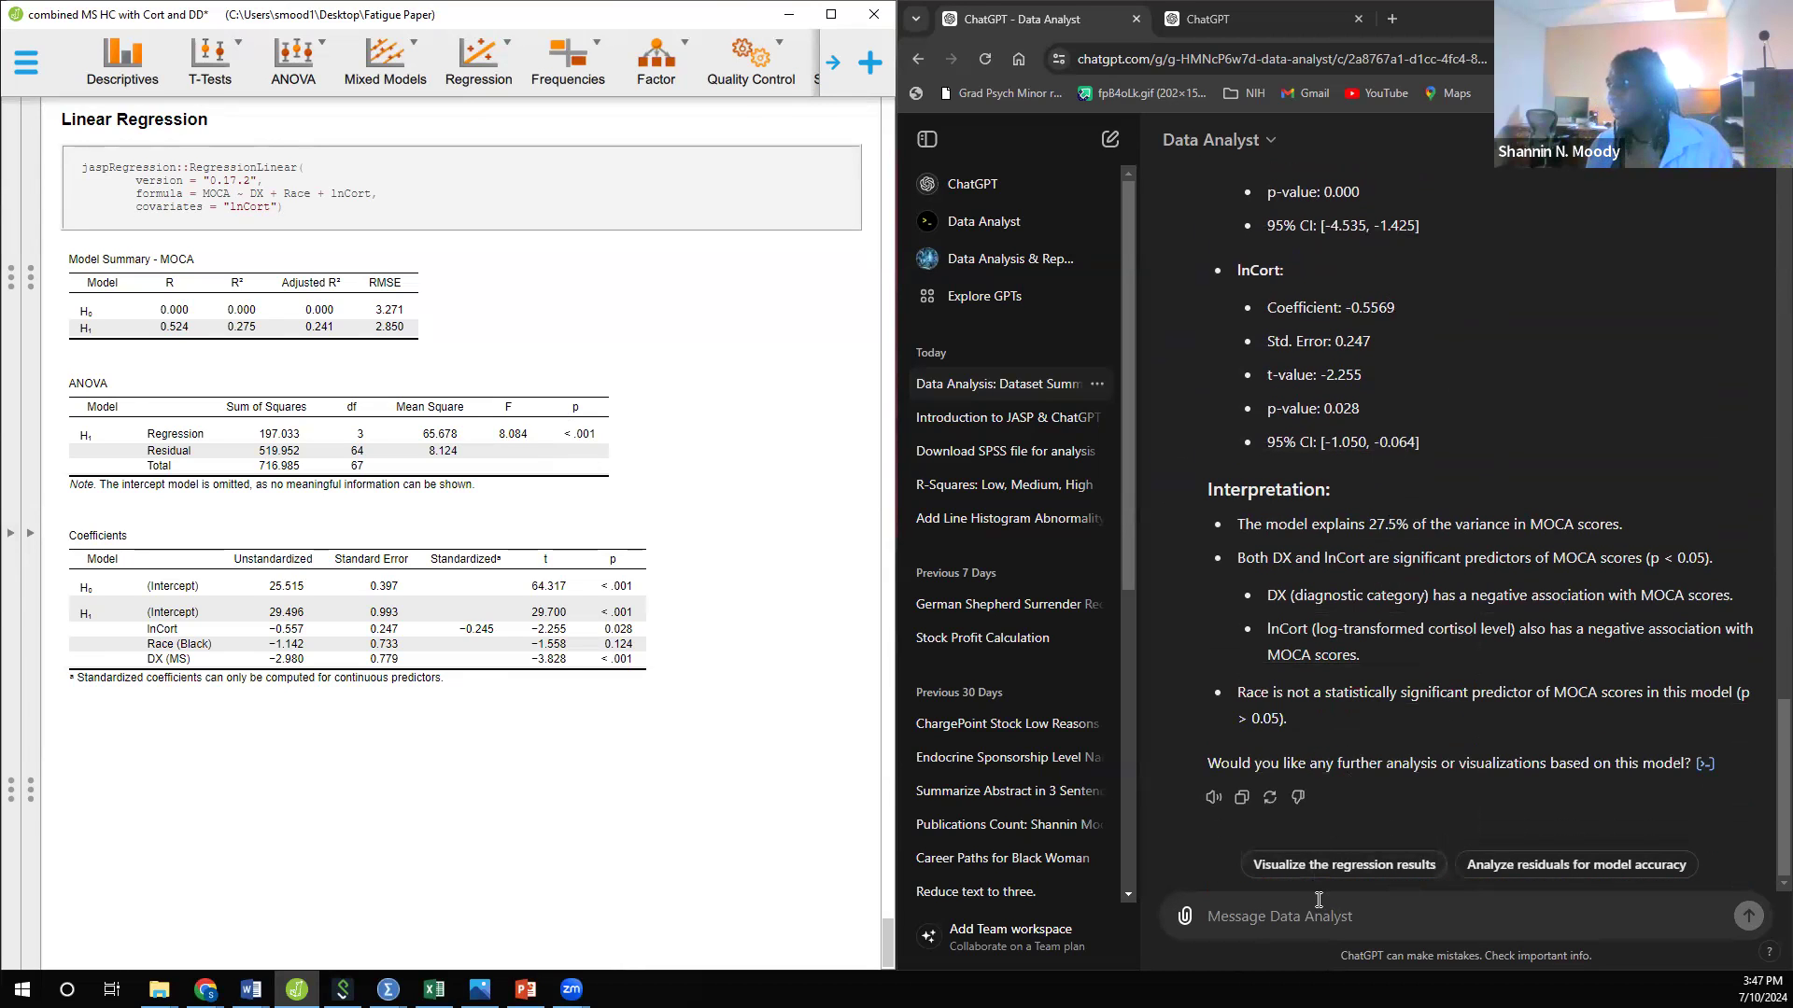
# Step: Send Data Analyst the request "Can you present a table in APA form"
pyautogui.click(1301, 922)
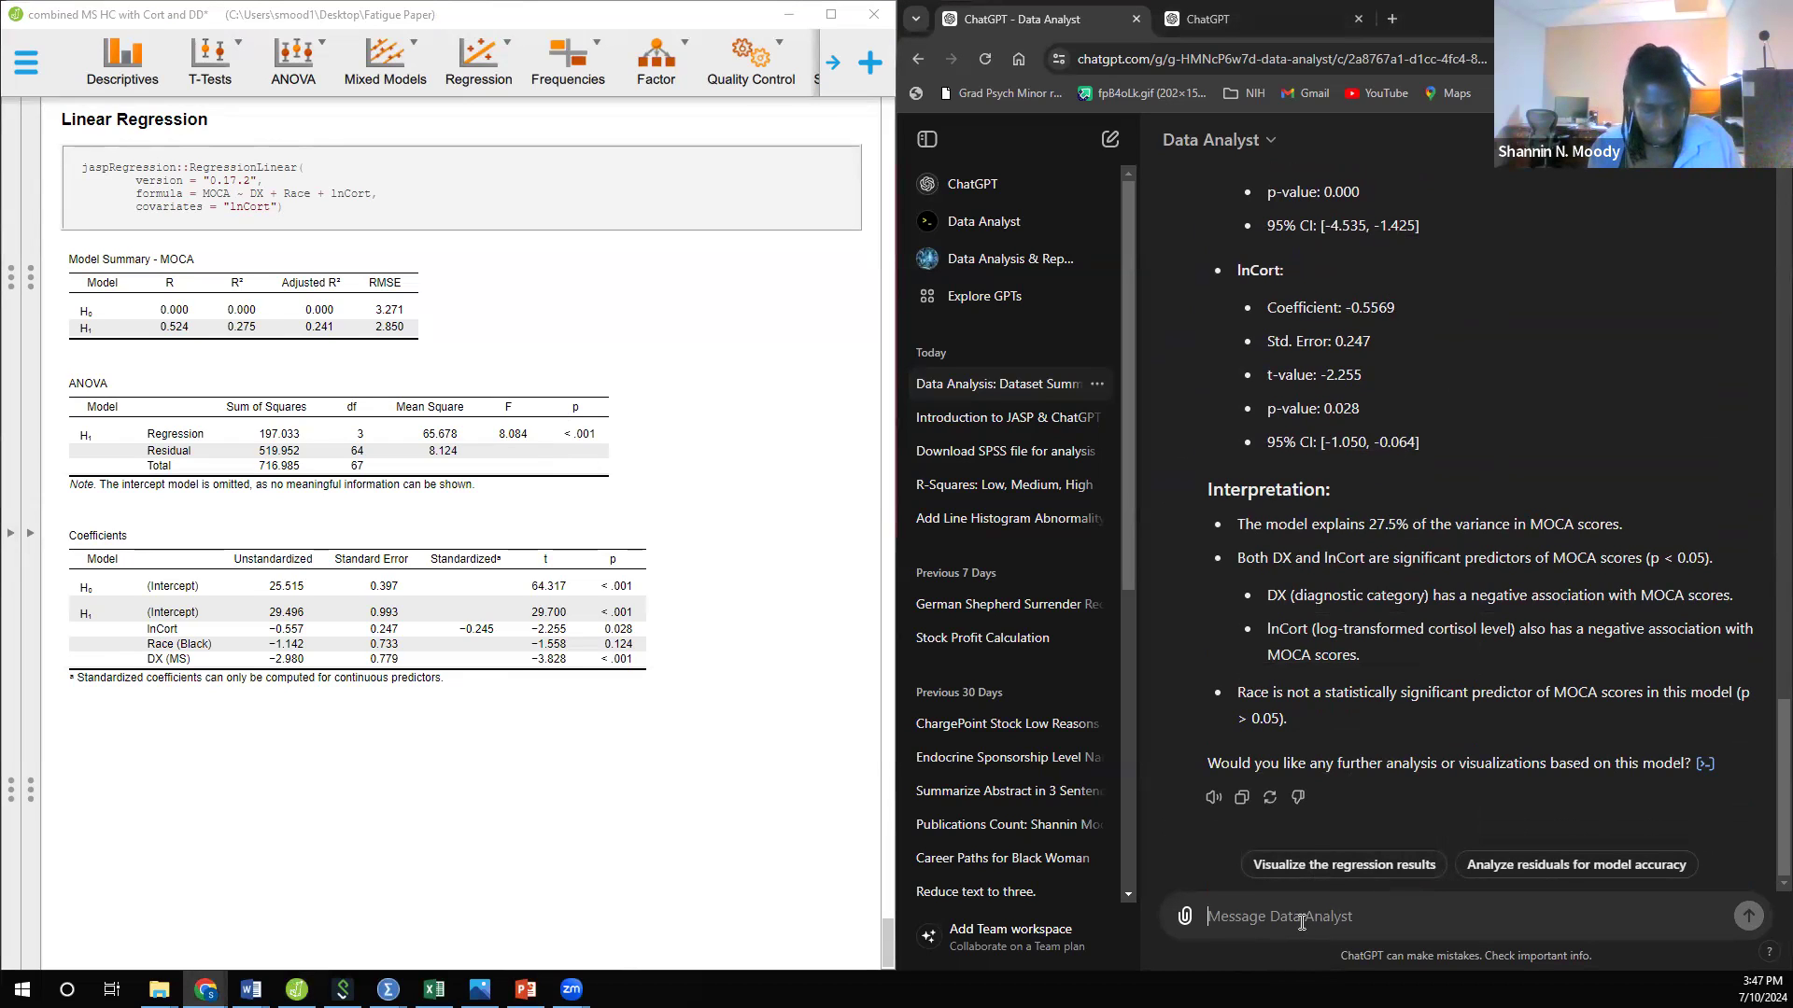
pyautogui.write('Can you ')
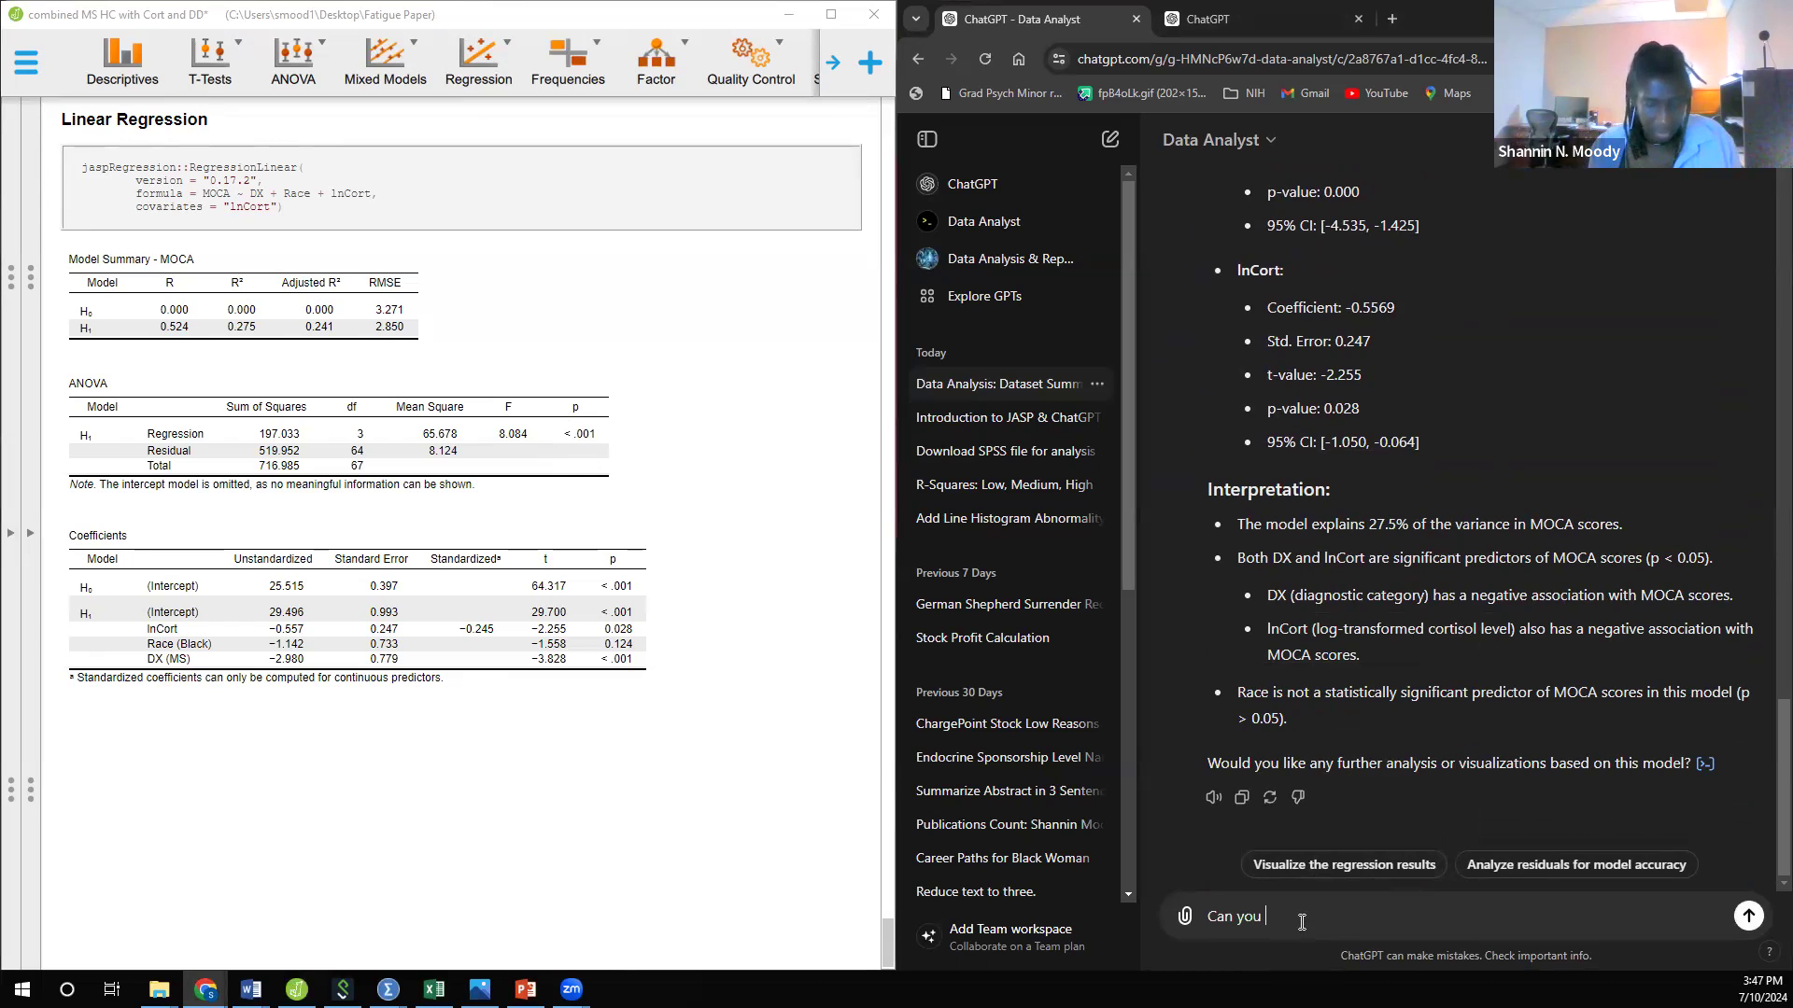
pyautogui.write('present a t')
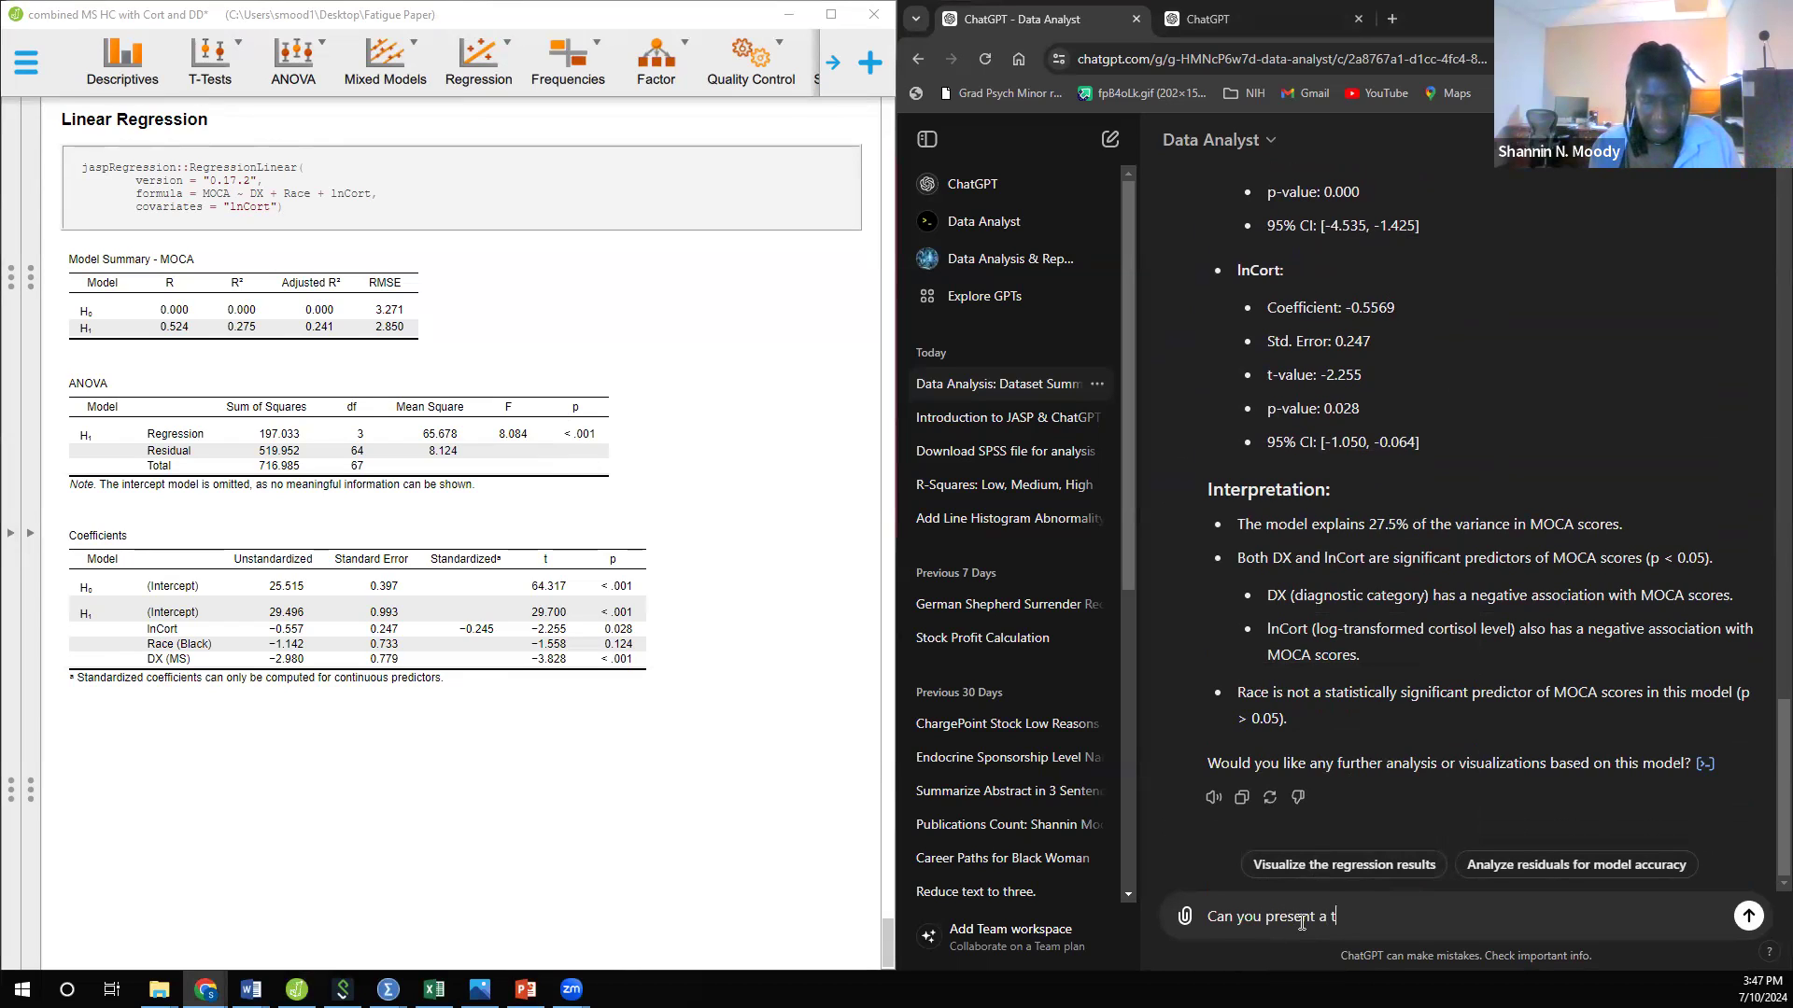
pyautogui.write('able in APA')
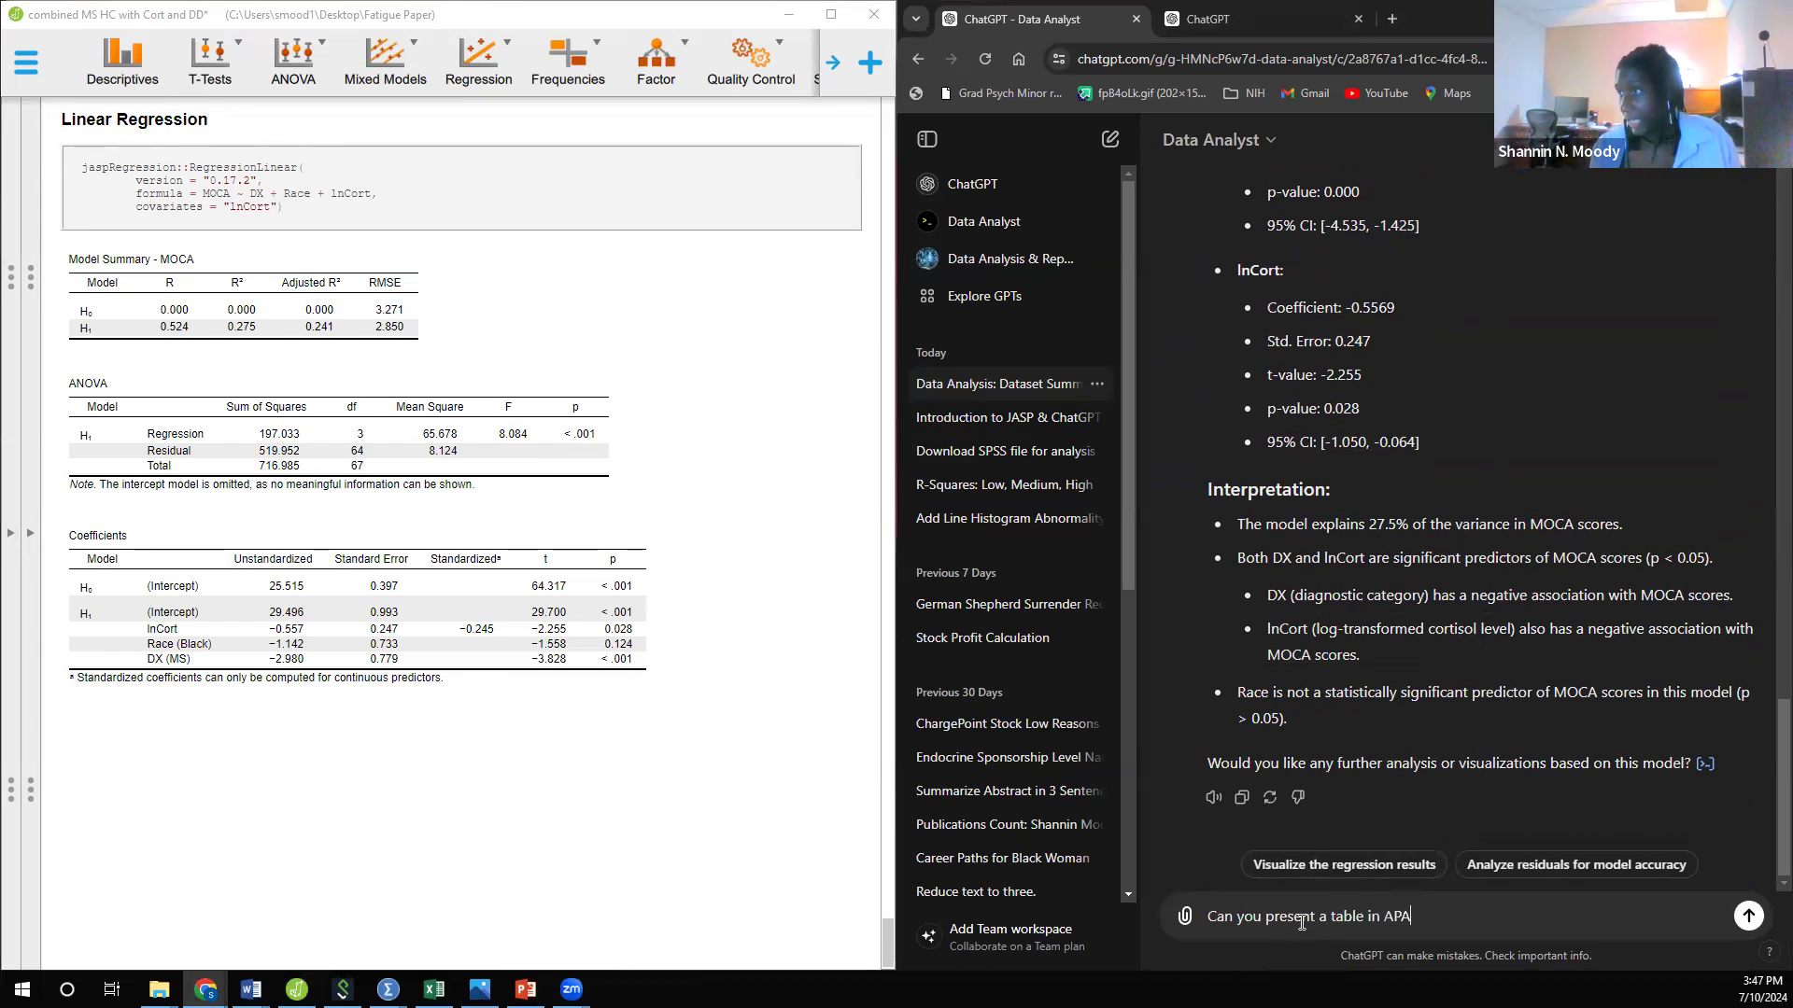
pyautogui.write(' form')
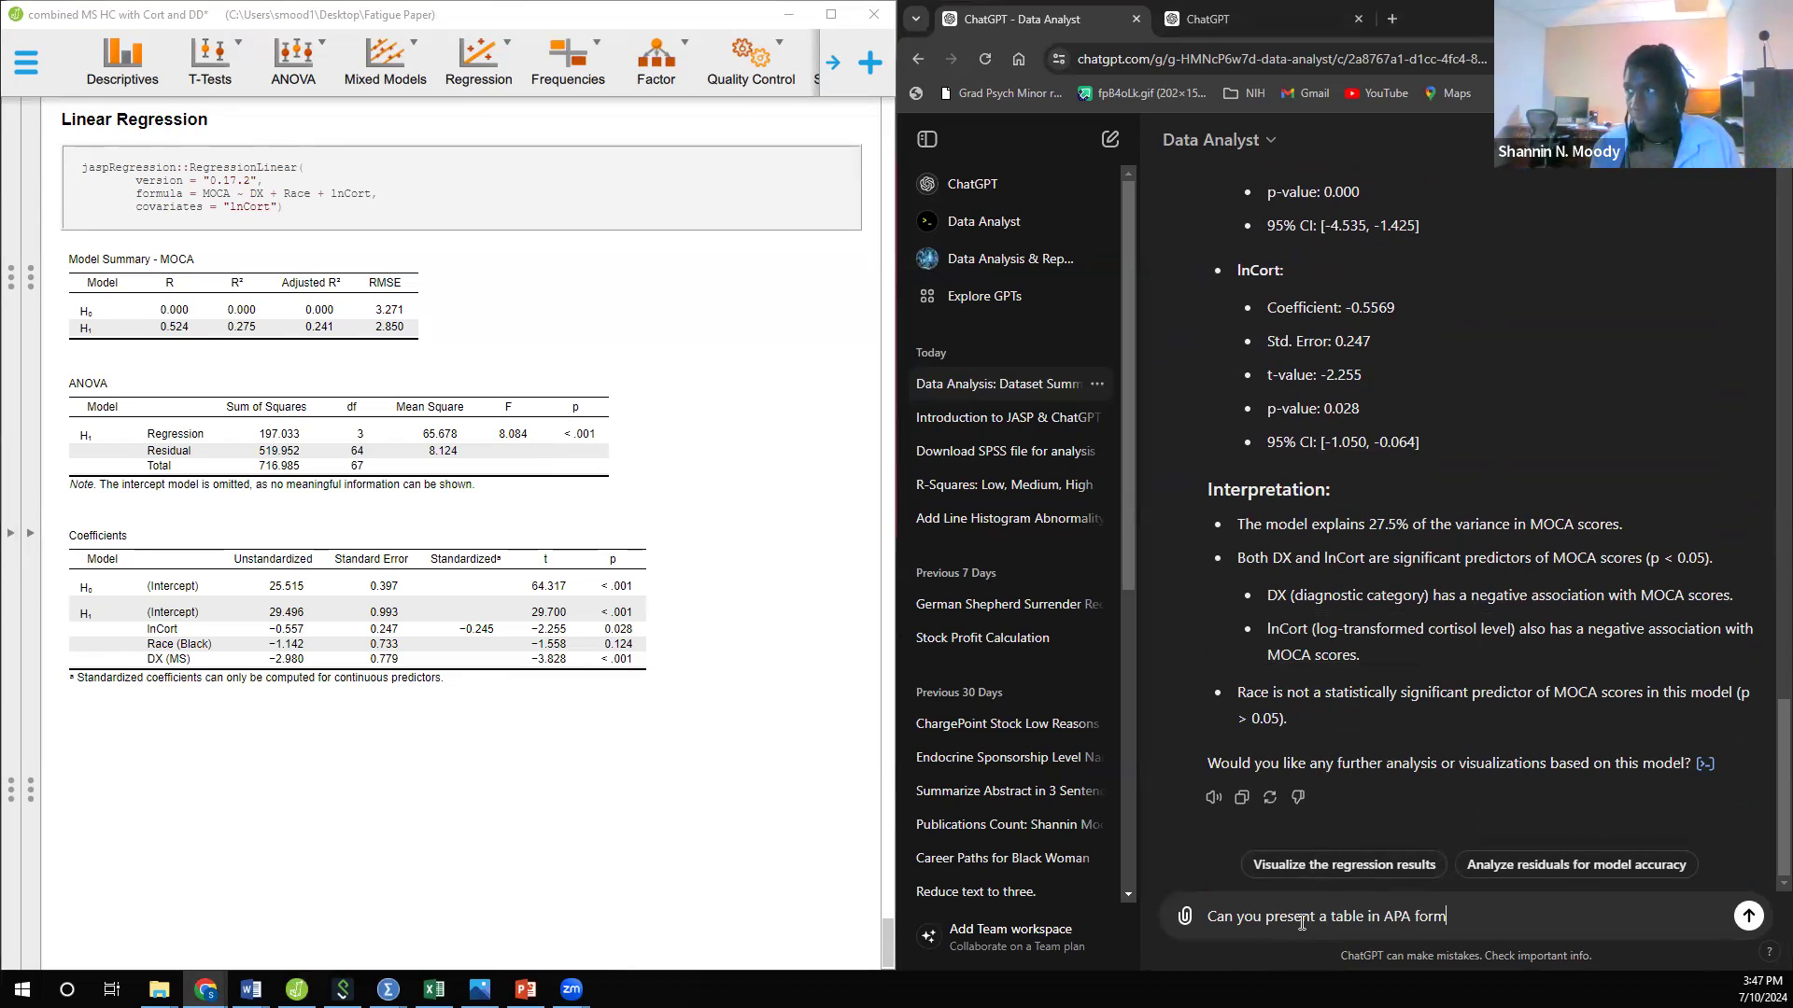
pyautogui.press('Return')
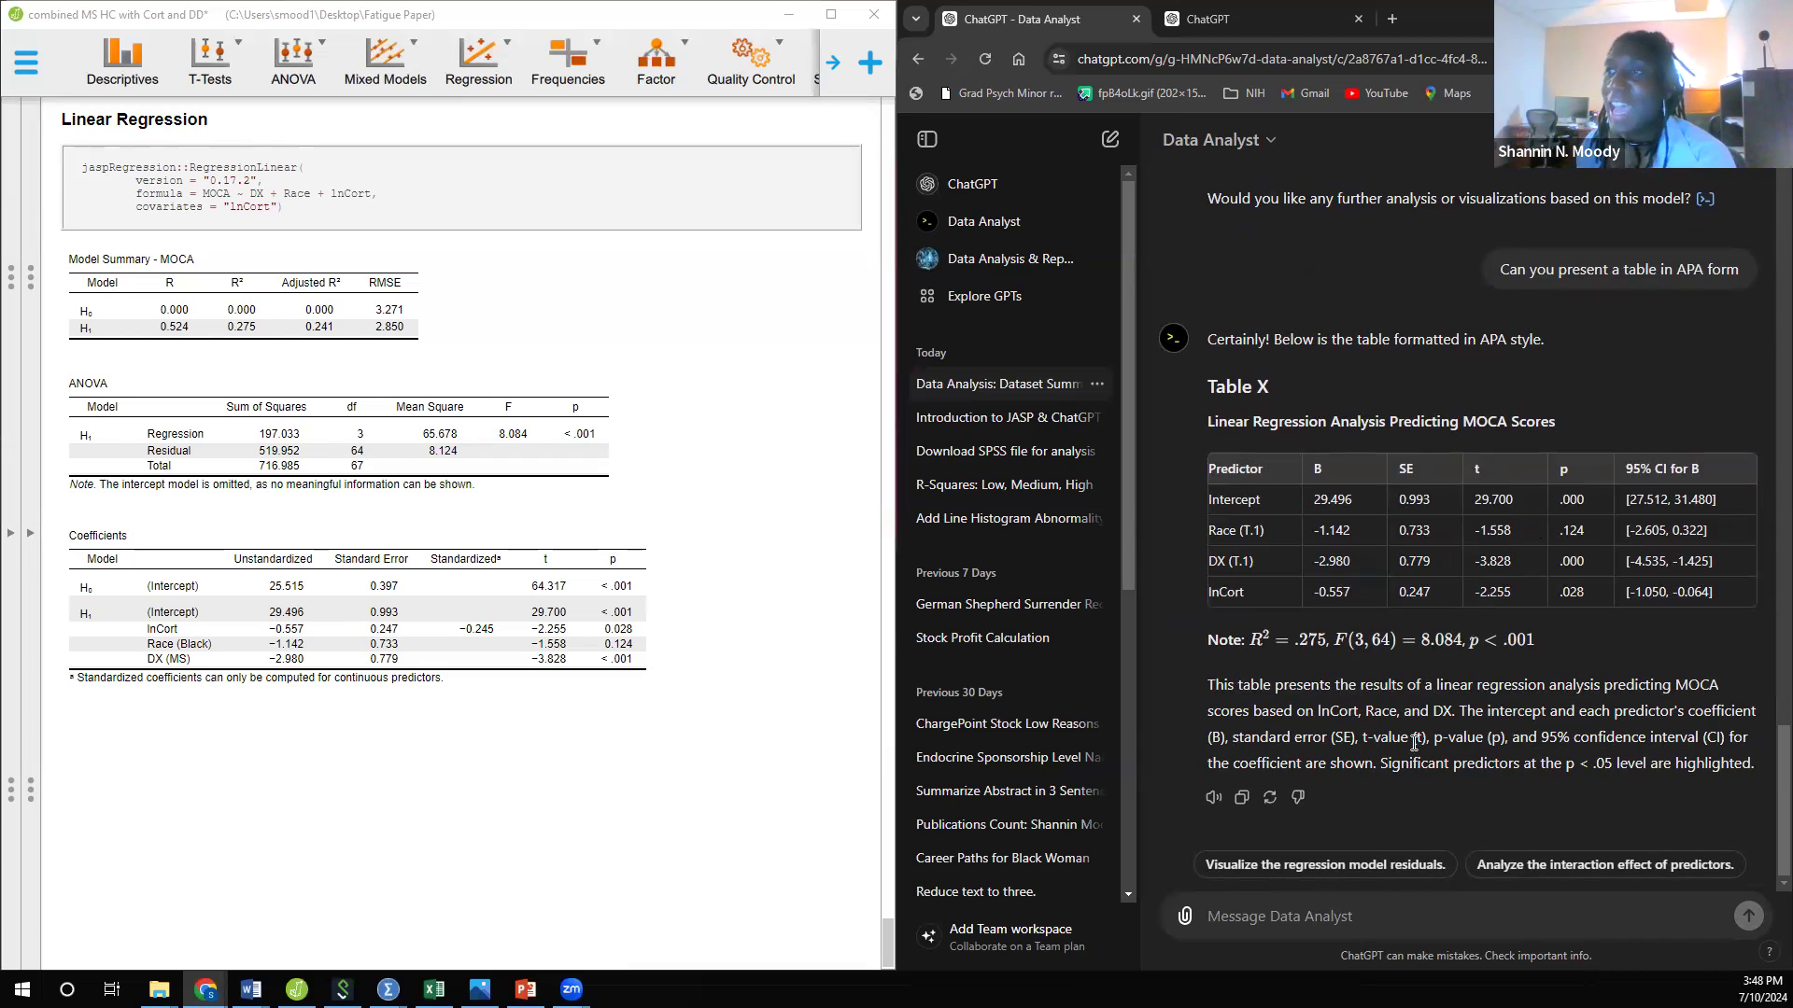
# Step: Compare Data Analyst's model summary, intercept, Race, DX and lnCort coefficients, and APA table with the JASP regression output
pyautogui.scroll(5, 1413, 742)
pyautogui.scroll(7, 1414, 742)
pyautogui.scroll(2, 1387, 607)
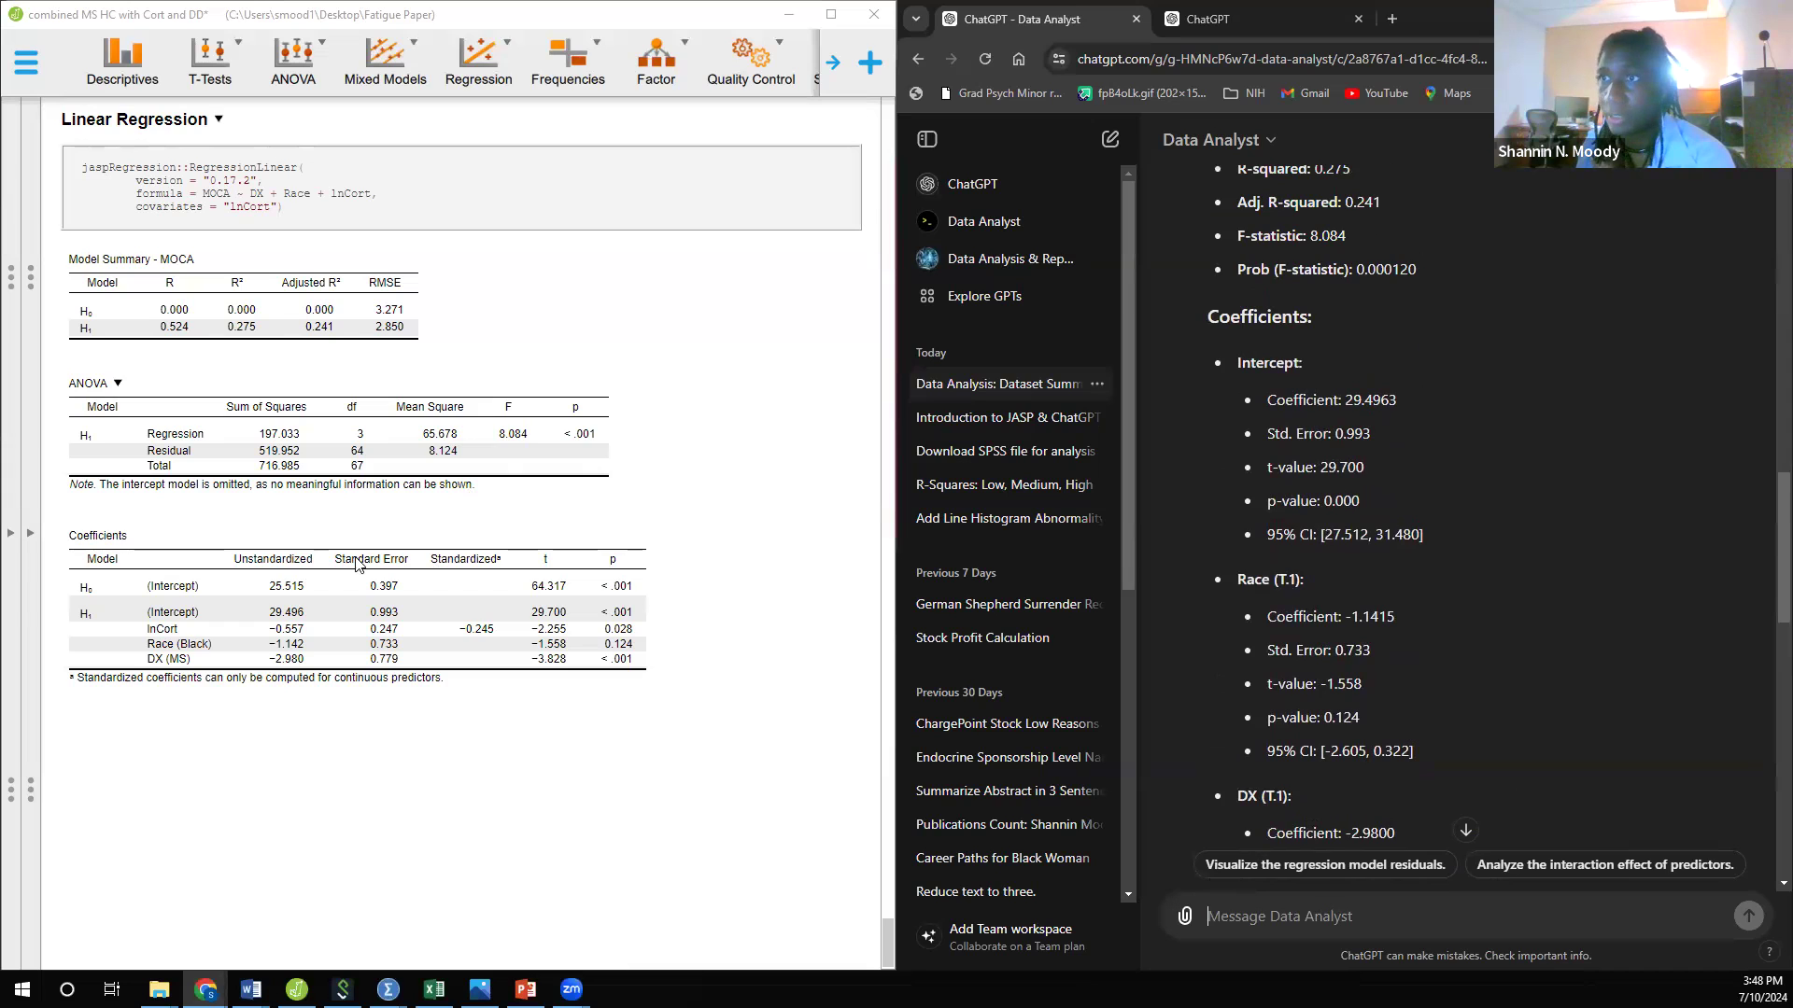
pyautogui.scroll(3, 1390, 503)
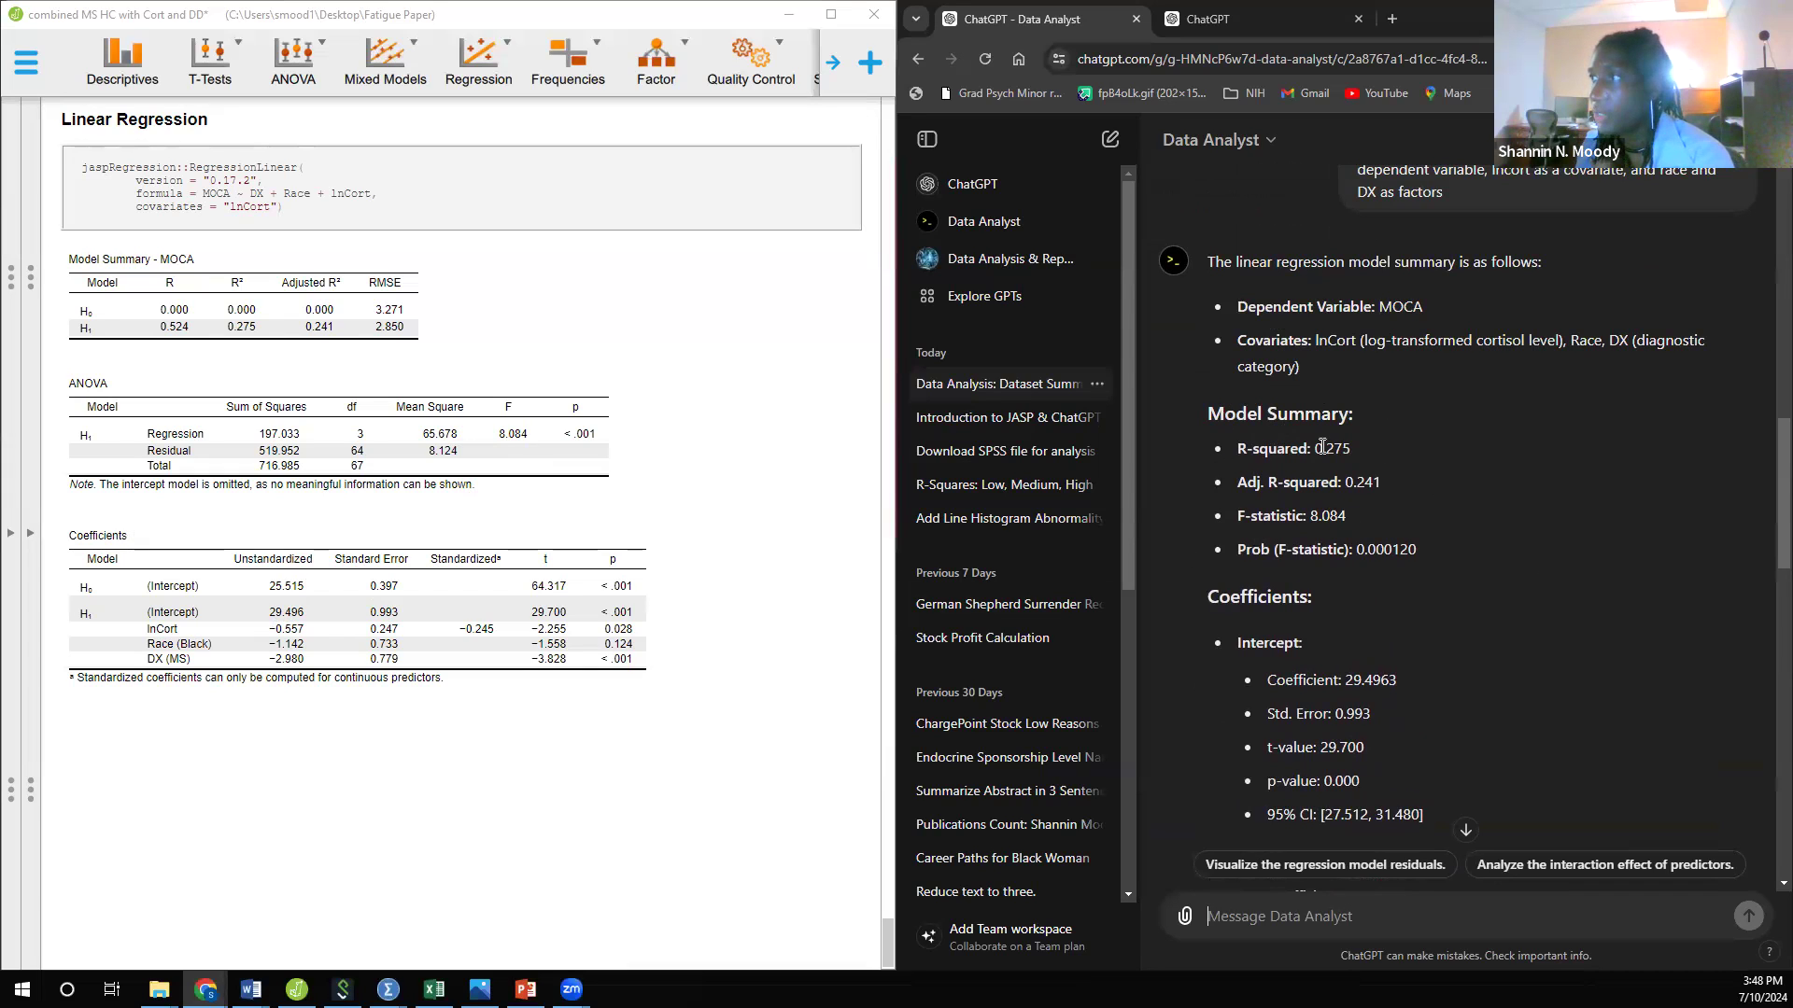
pyautogui.moveTo(1345, 484); pyautogui.dragTo(1382, 485)
pyautogui.scroll(-1, 1466, 573)
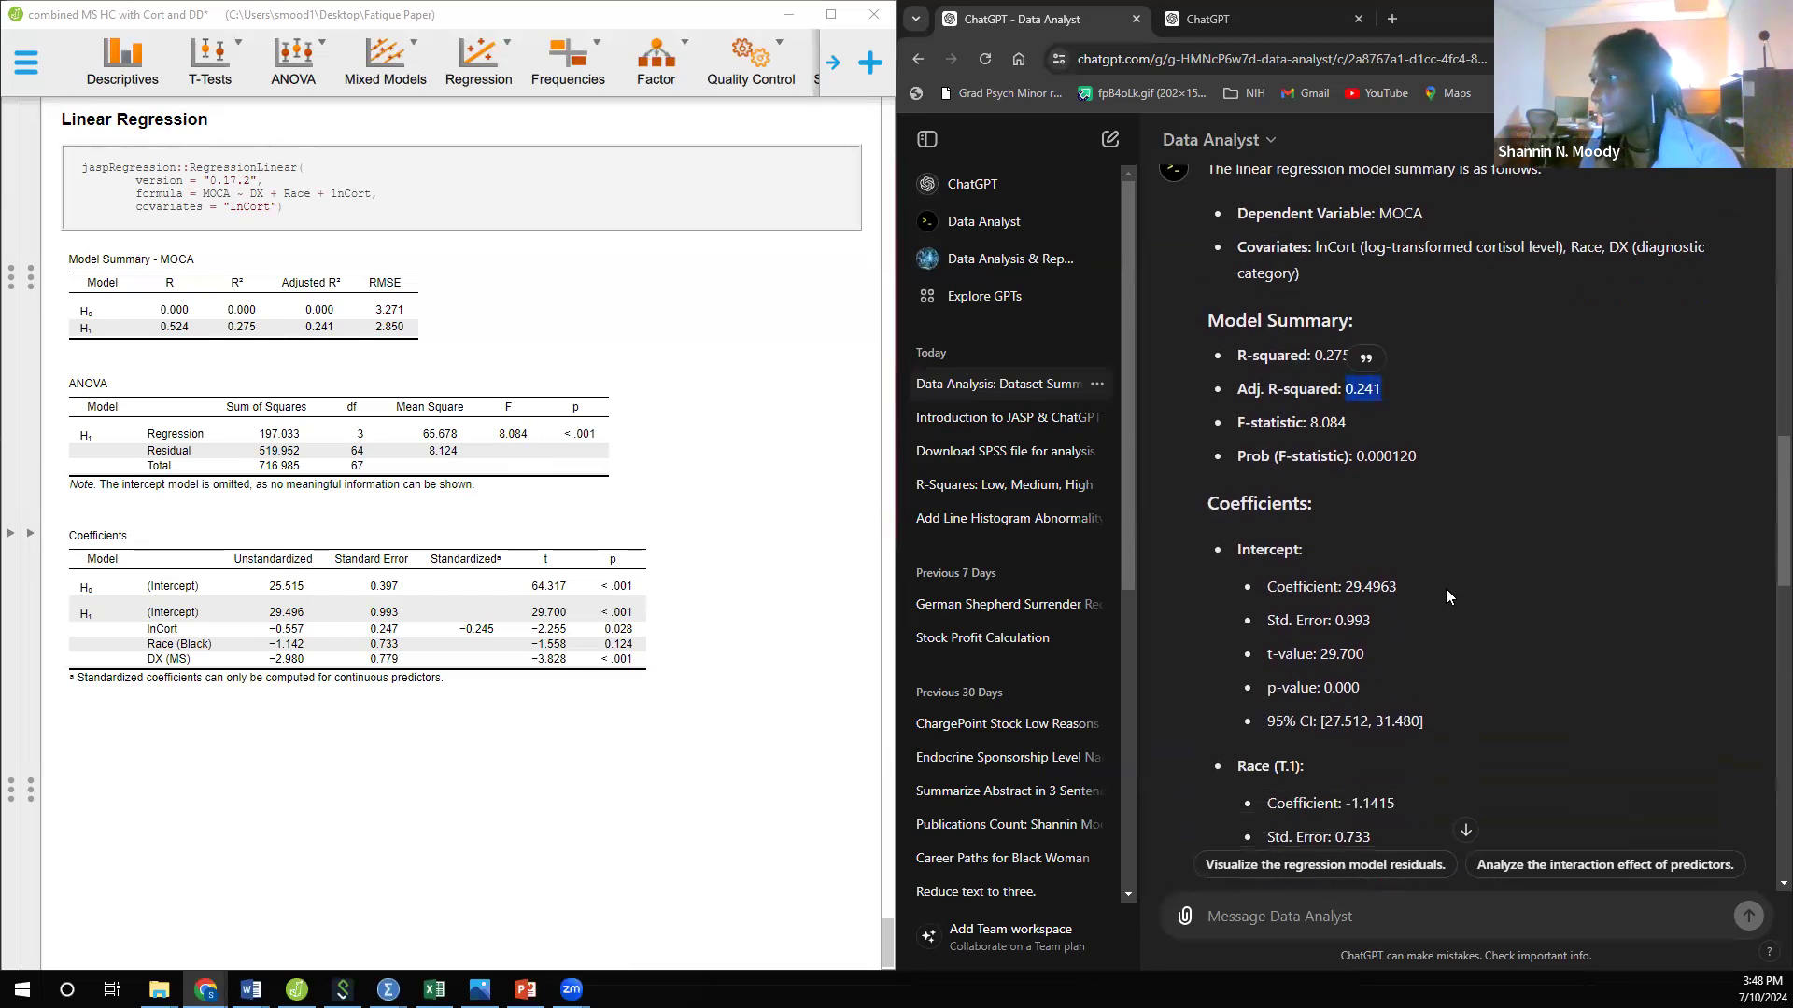
pyautogui.click(1424, 431)
pyautogui.scroll(-4, 1475, 570)
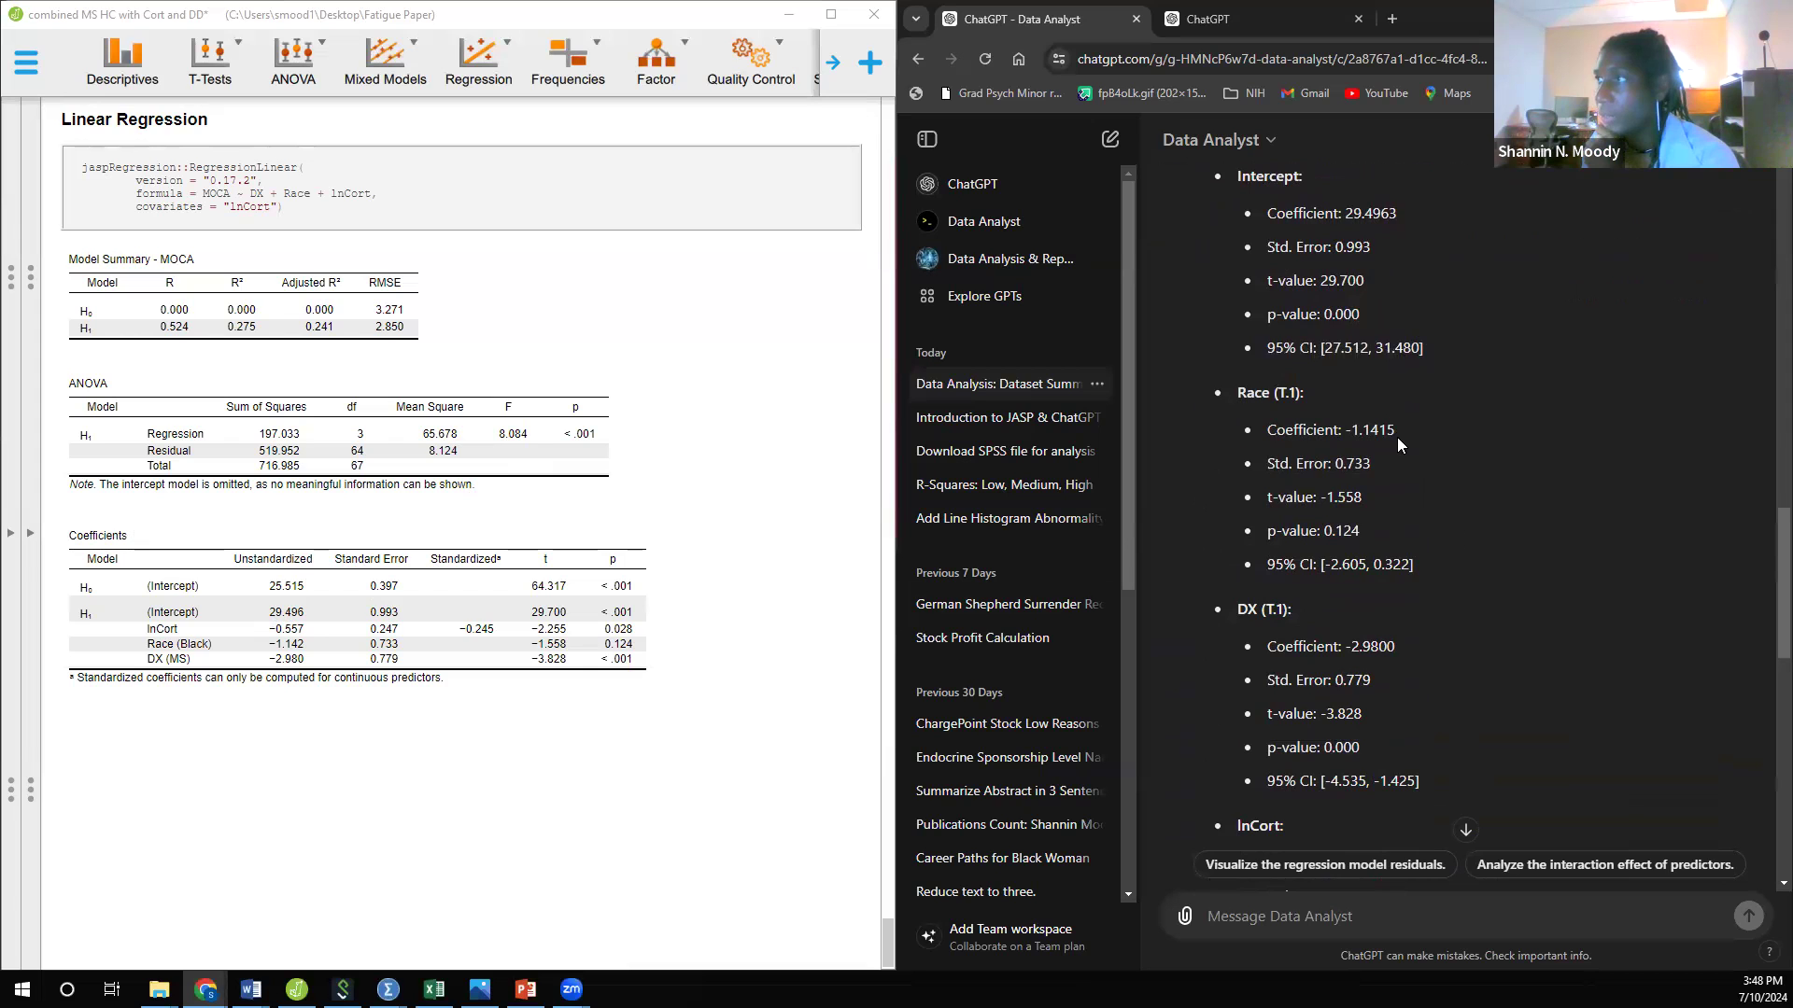
pyautogui.scroll(-5, 1397, 437)
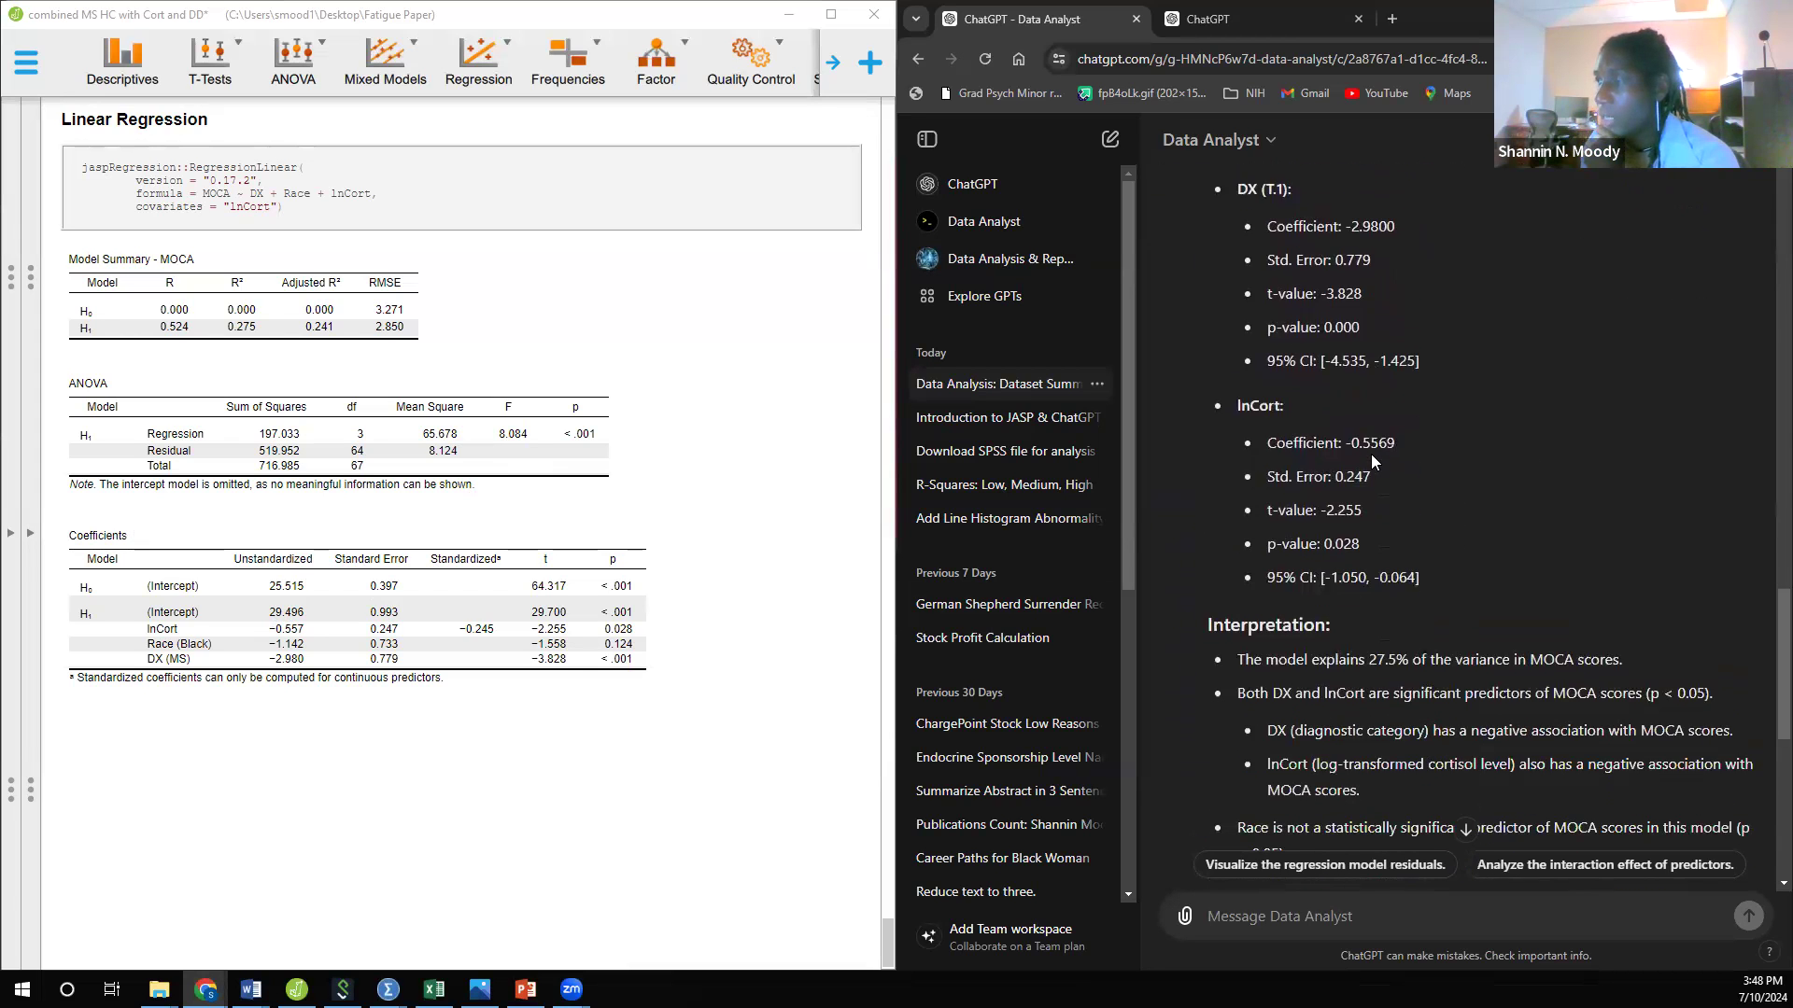
pyautogui.scroll(-10, 1371, 453)
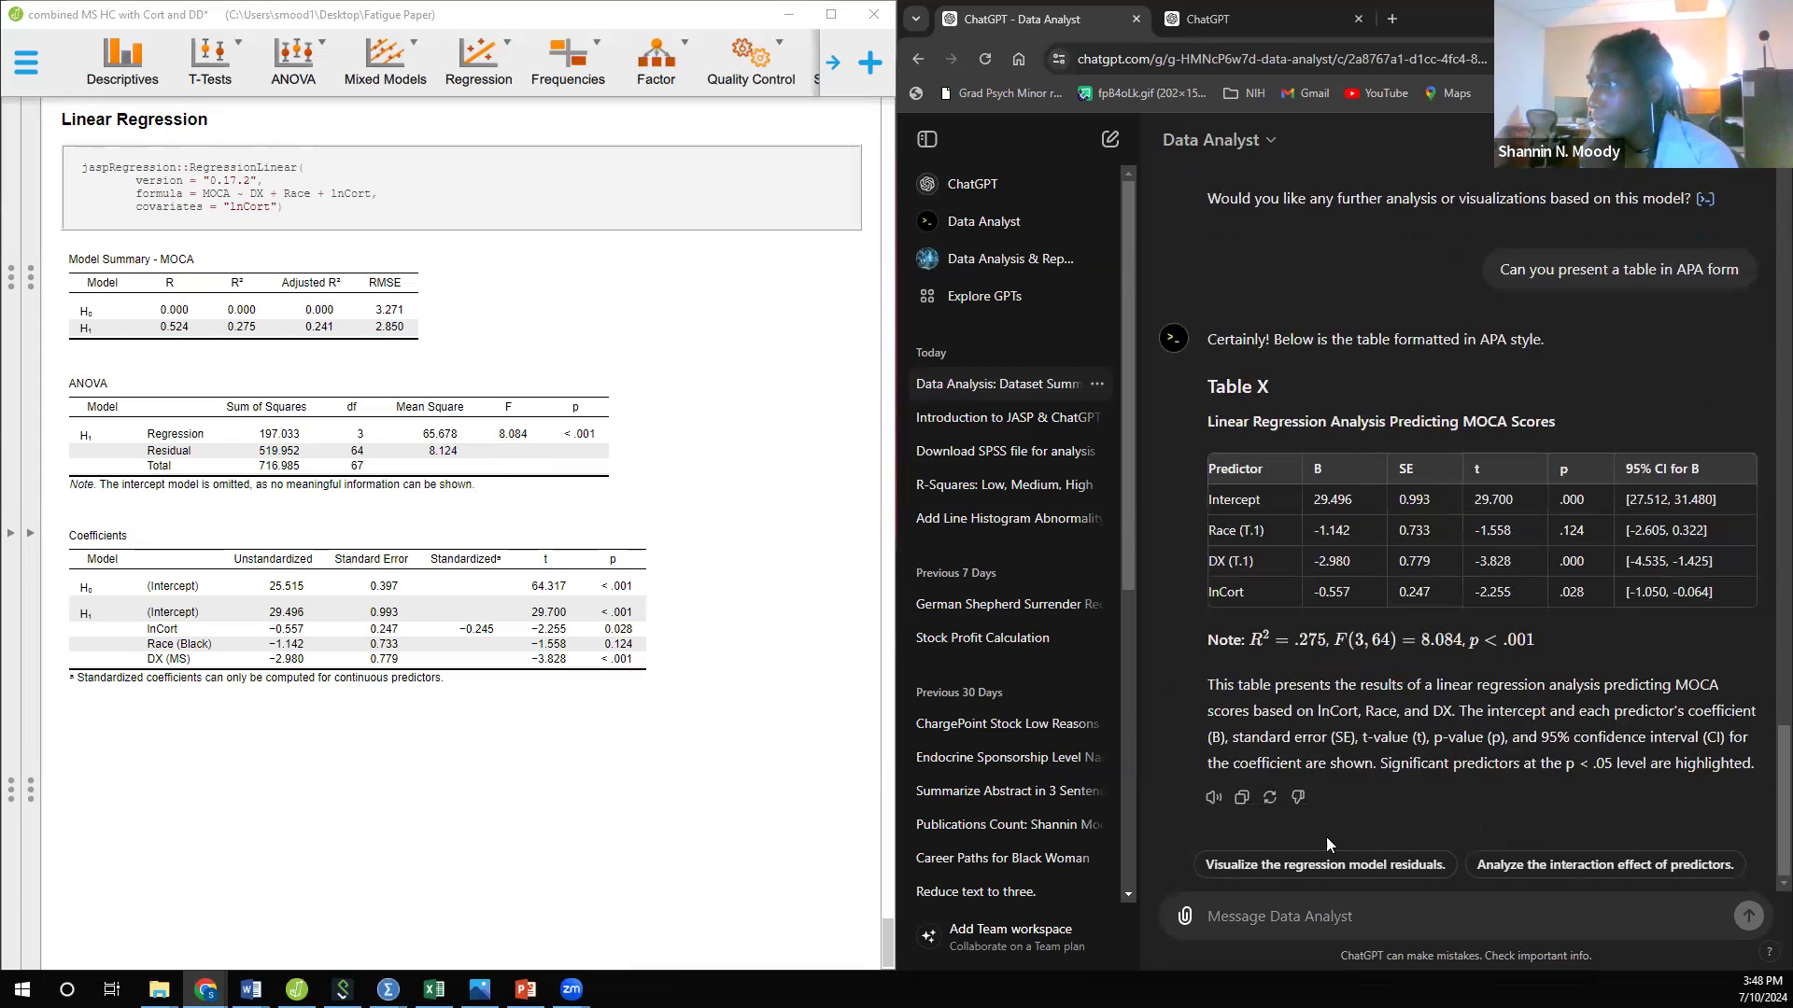
# Step: Send Data Analyst the request "Can you write up these results in APA style format without interpretation?"
pyautogui.click(1376, 920)
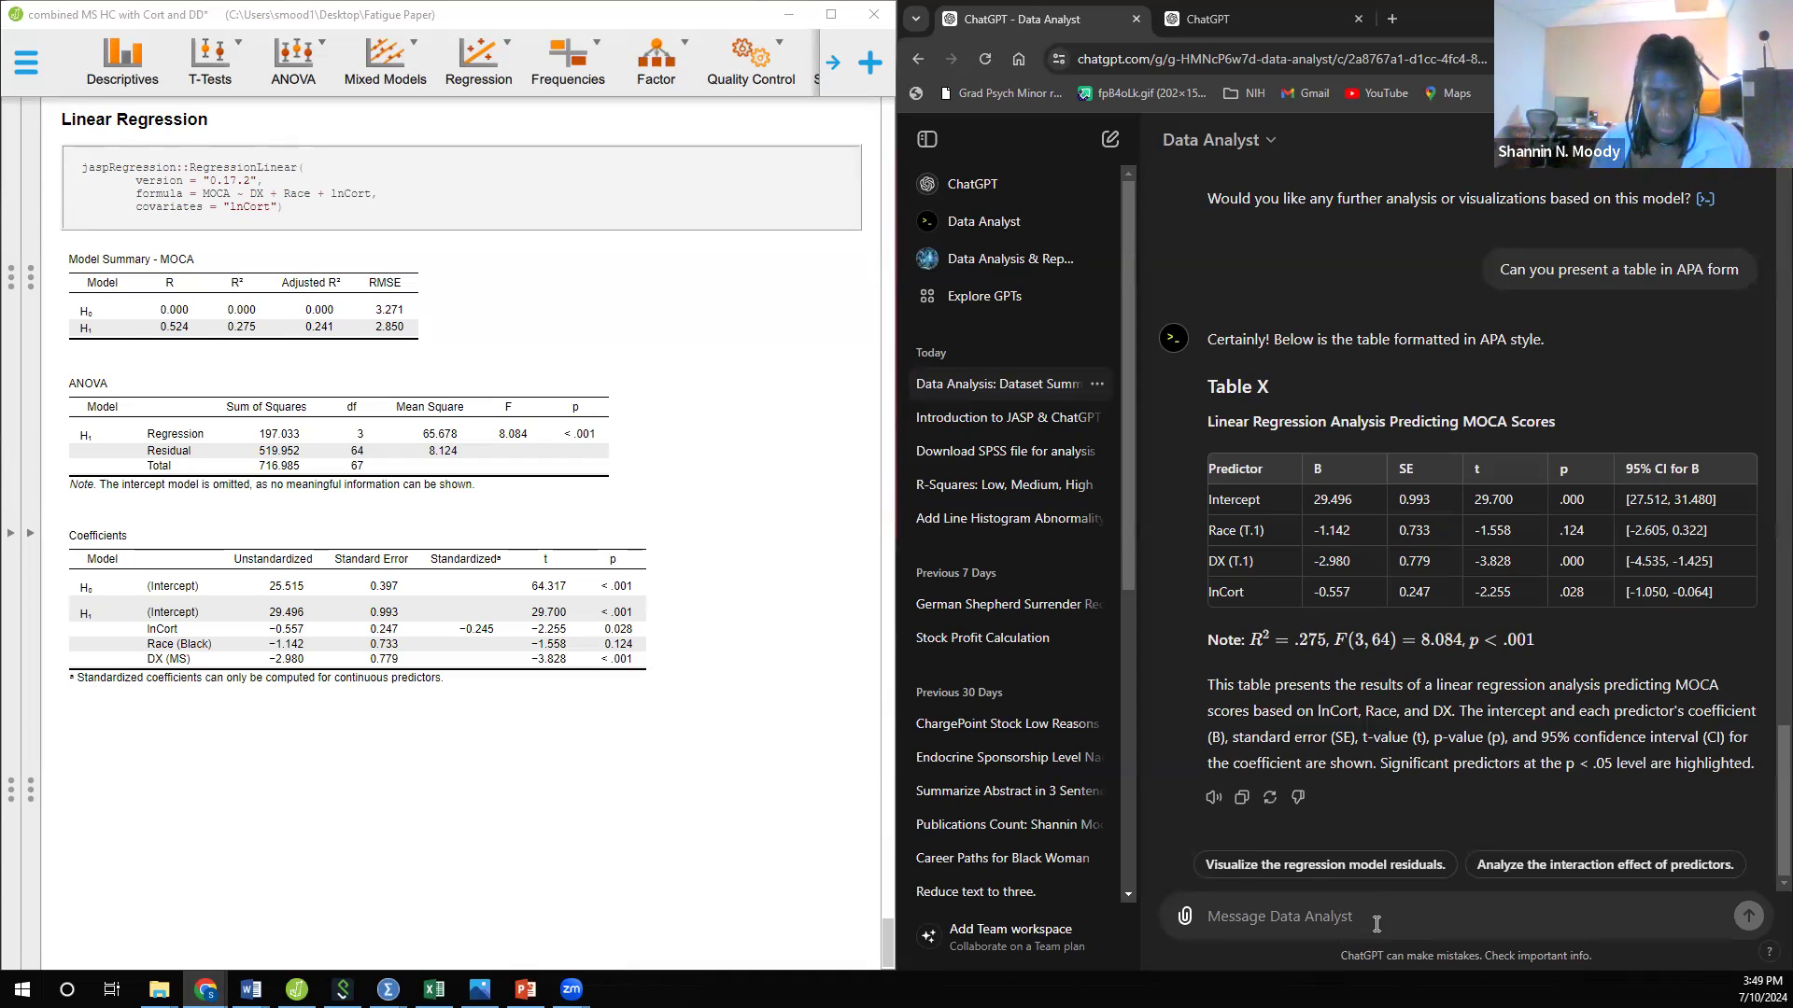
pyautogui.write('Can yo')
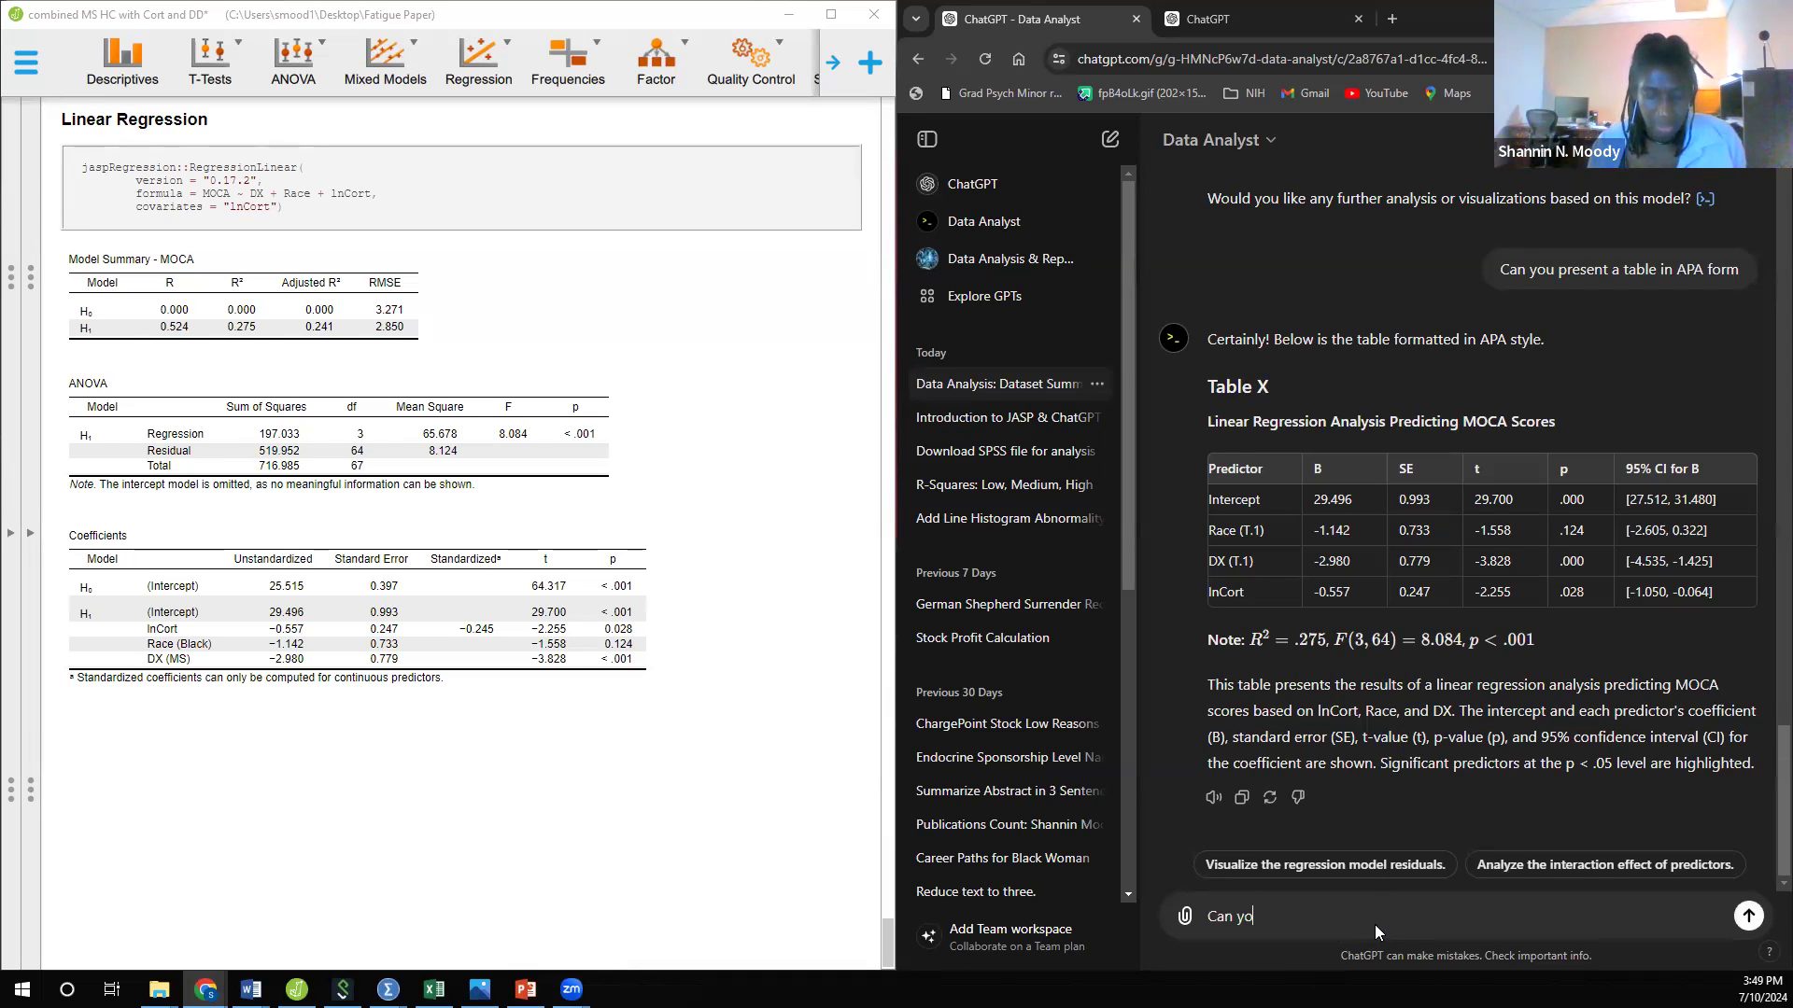
pyautogui.write('u write up thes')
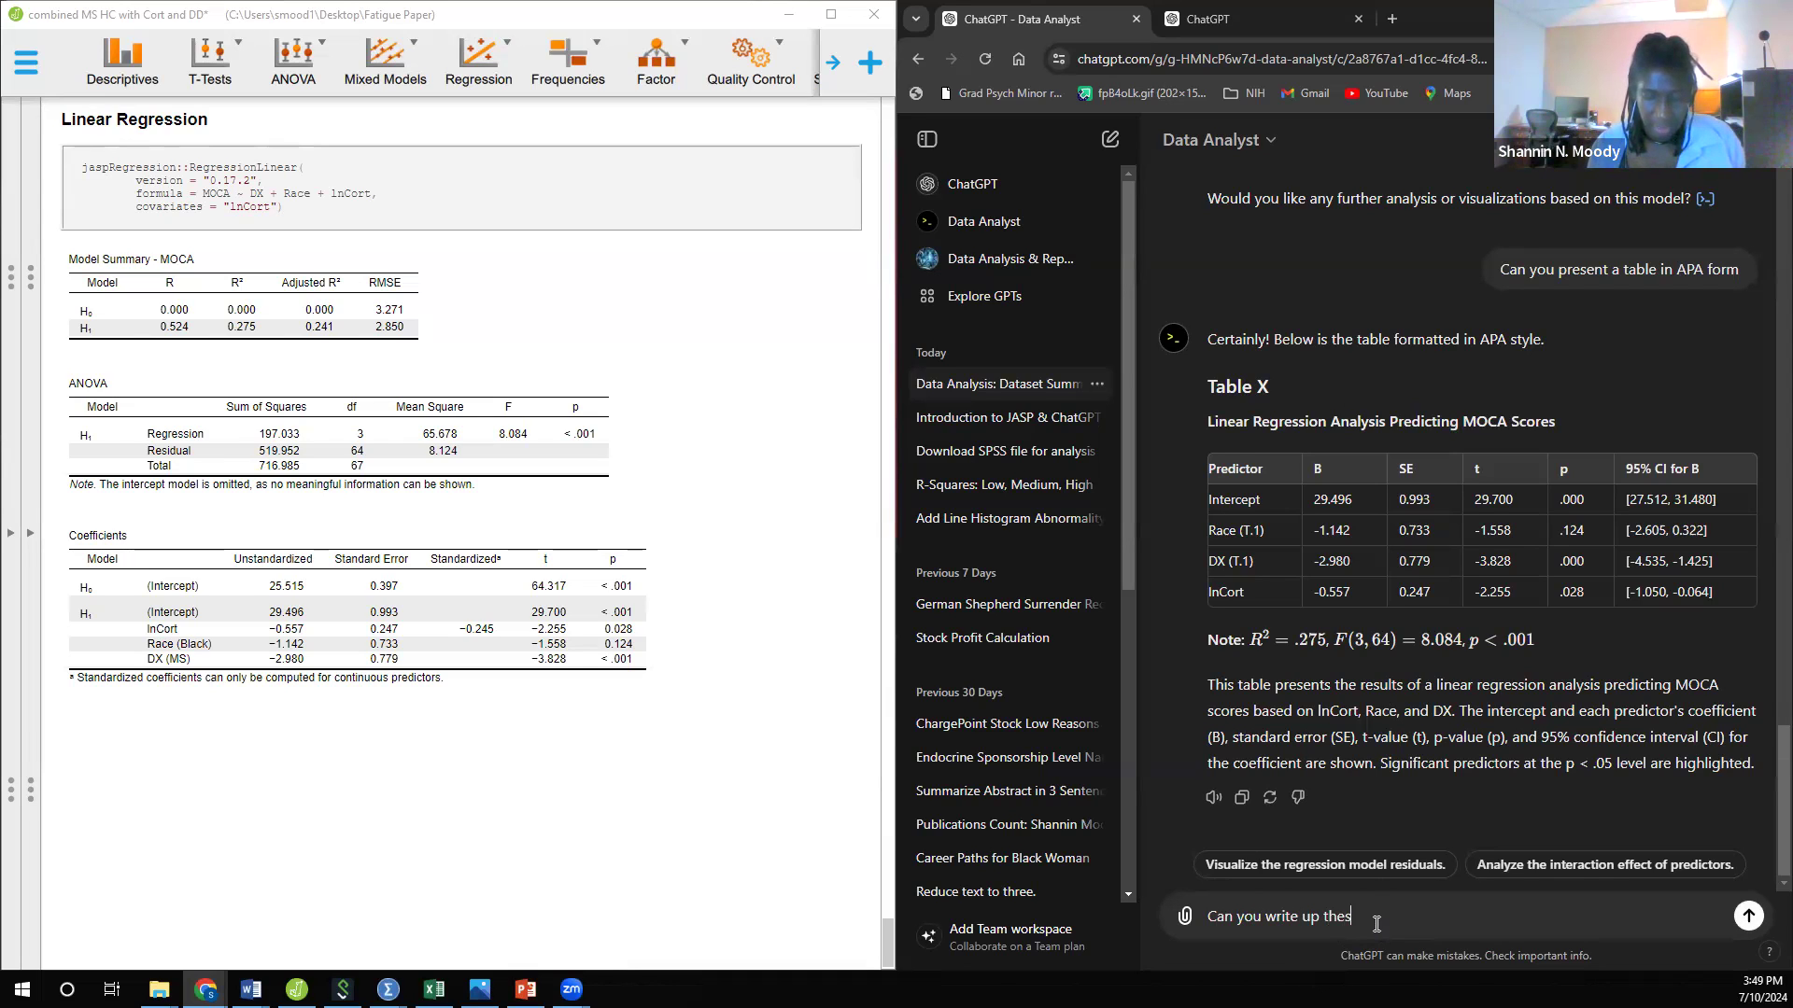
pyautogui.write('e results in APA style ')
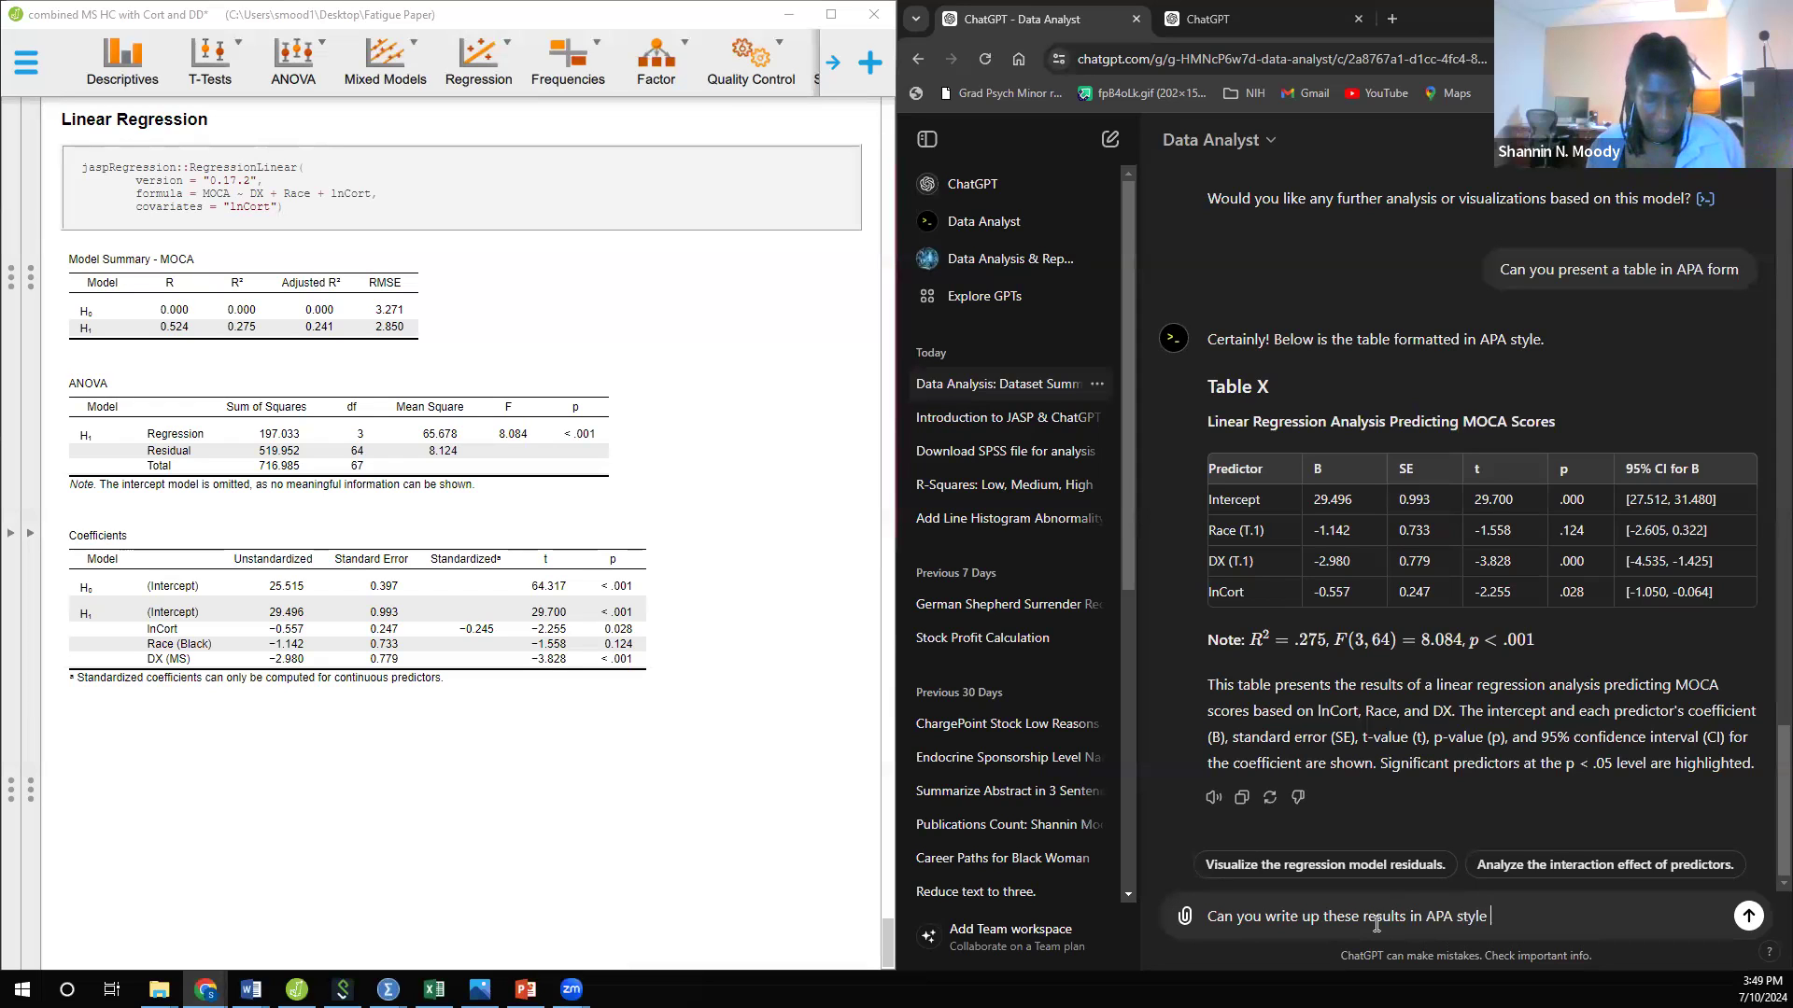
pyautogui.write('format witho')
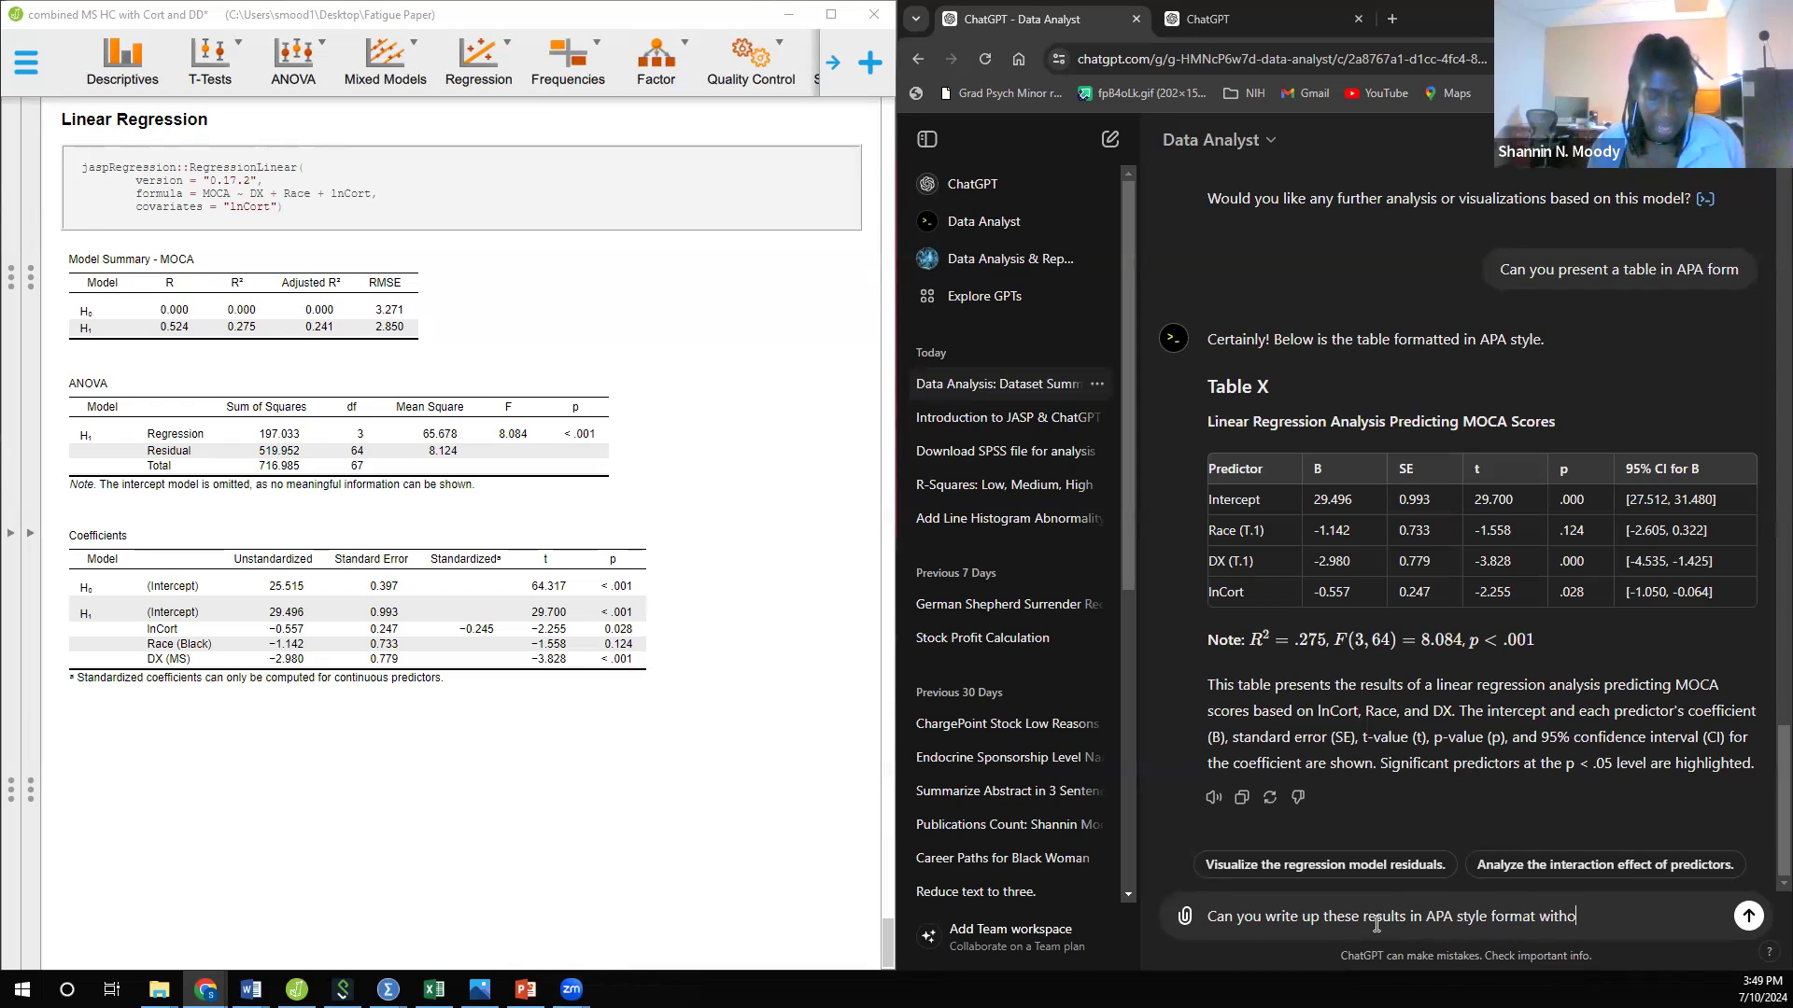
pyautogui.write('ut interpre')
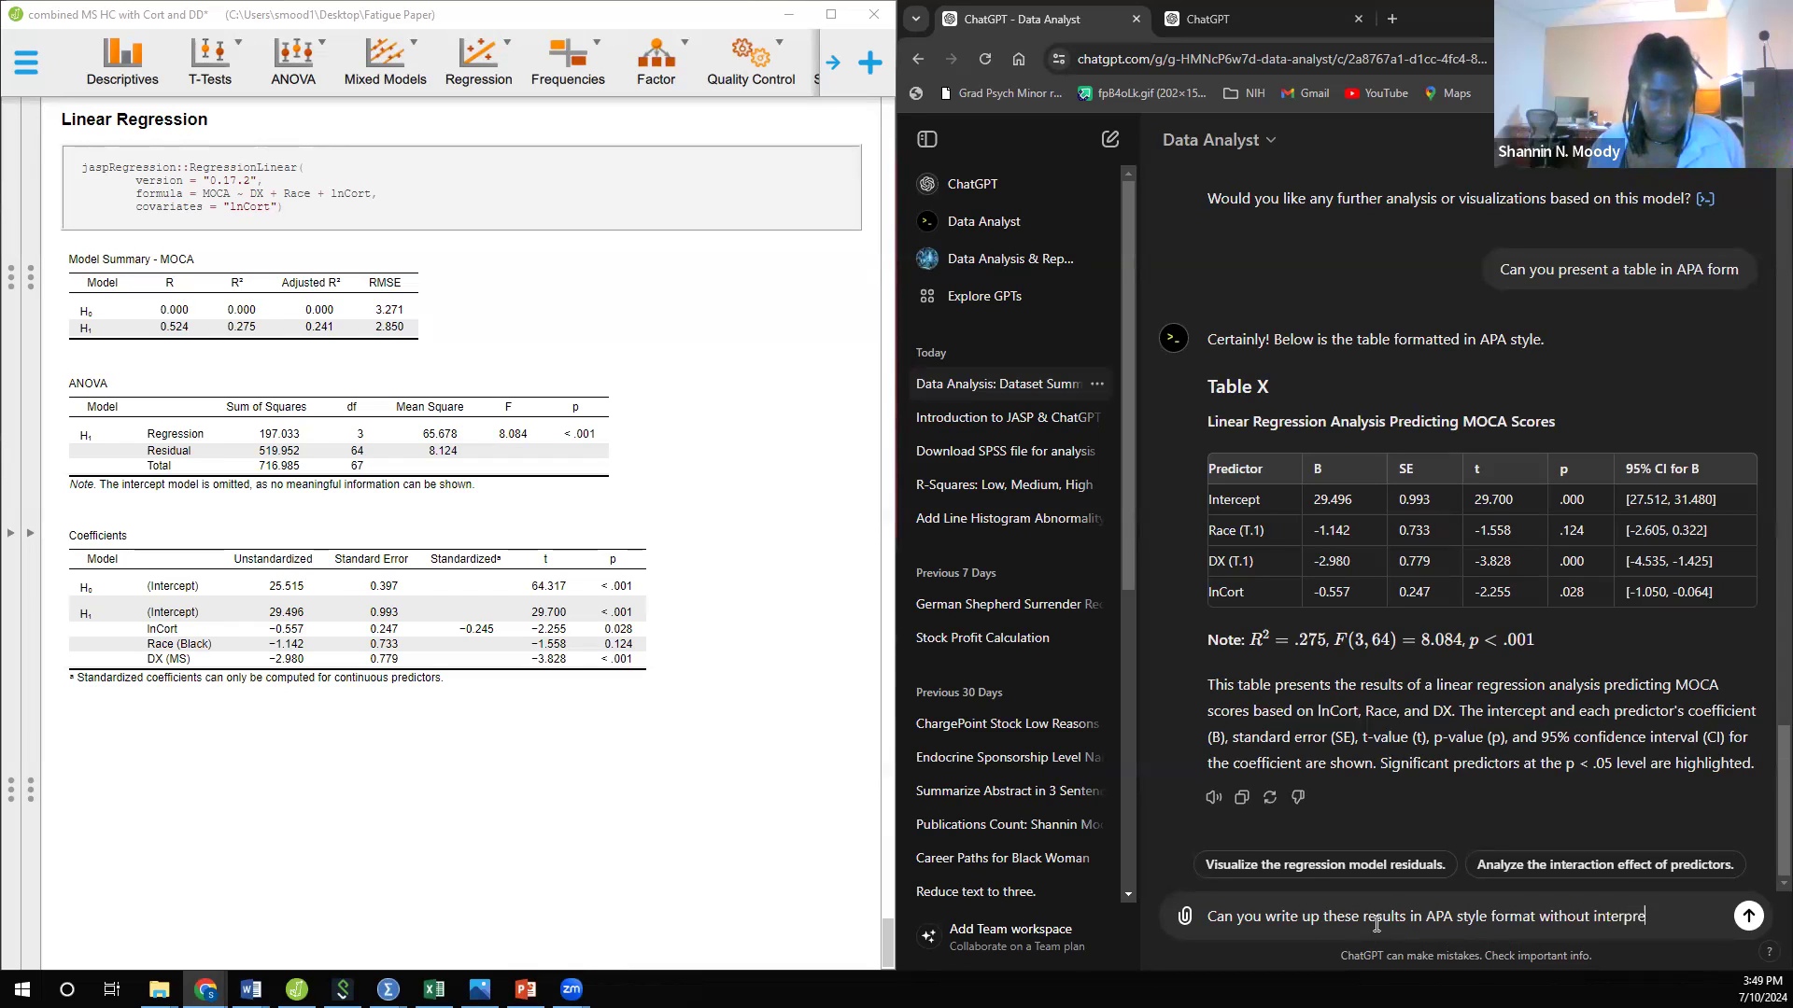
pyautogui.write('tation?')
pyautogui.press('Return')
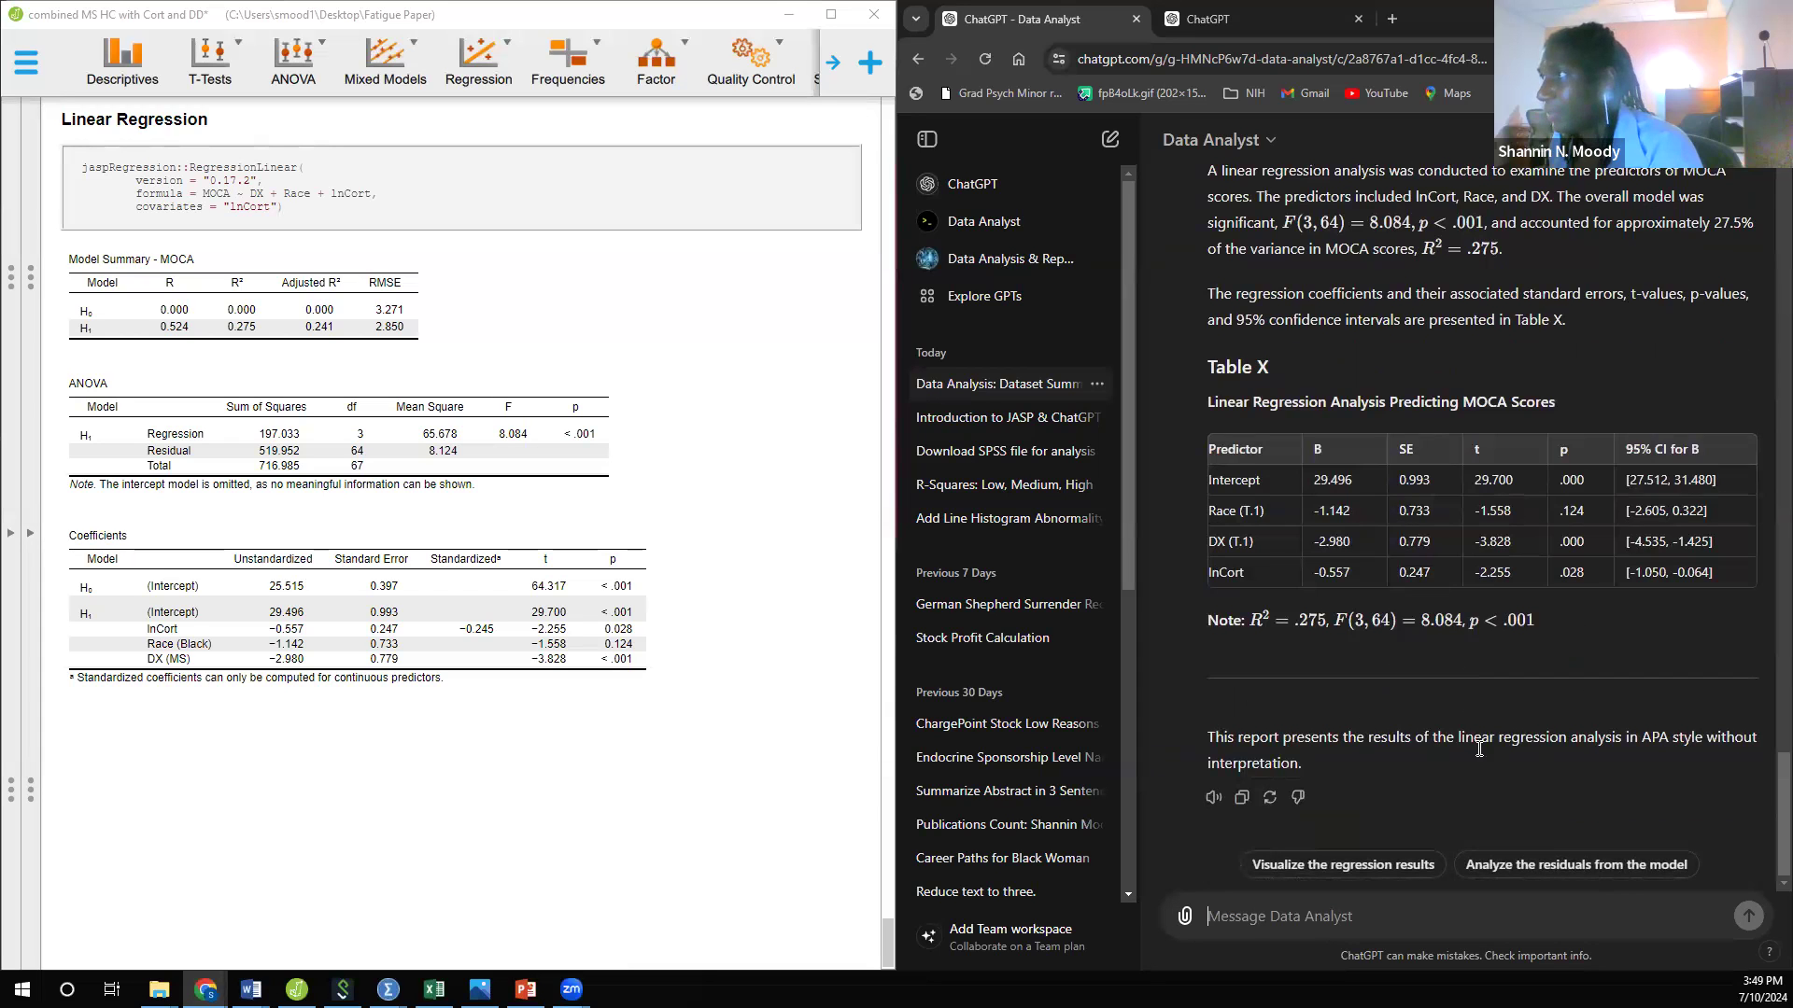
# Step: Send the suggested follow-up request "Visualize the regression results" below the APA write-up, and maximize the browser window
pyautogui.scroll(2, 1478, 748)
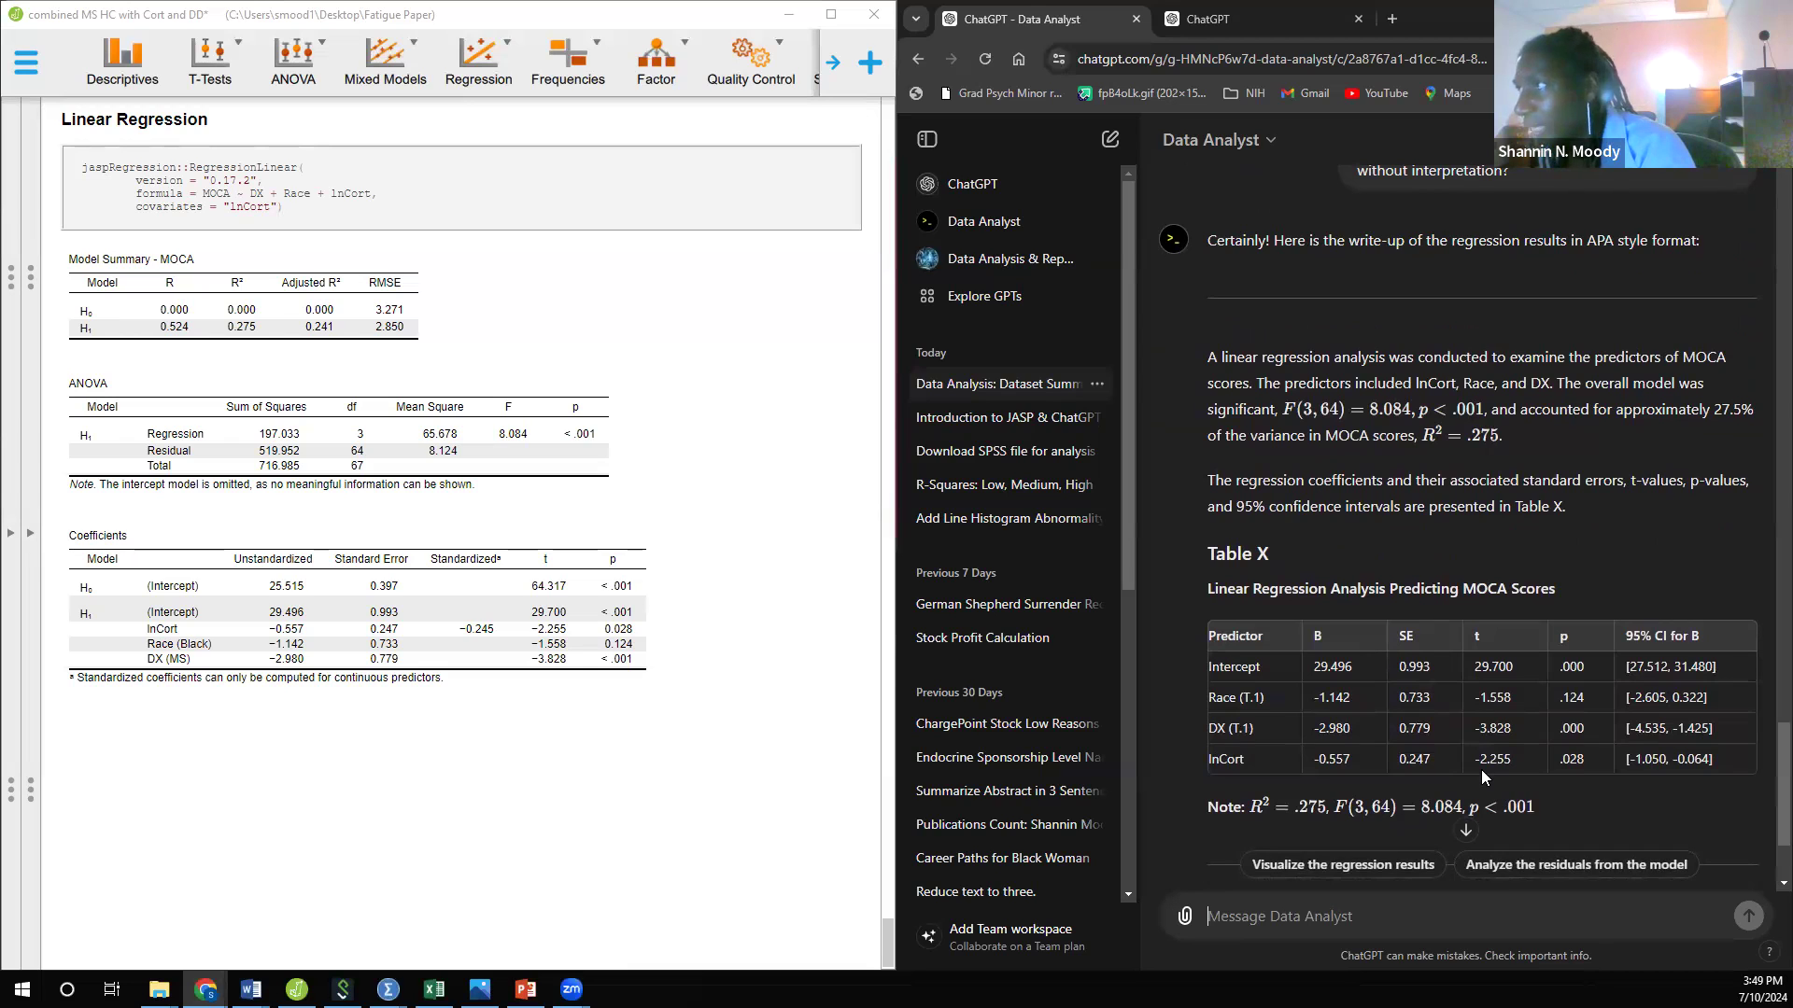
pyautogui.scroll(-2, 1477, 769)
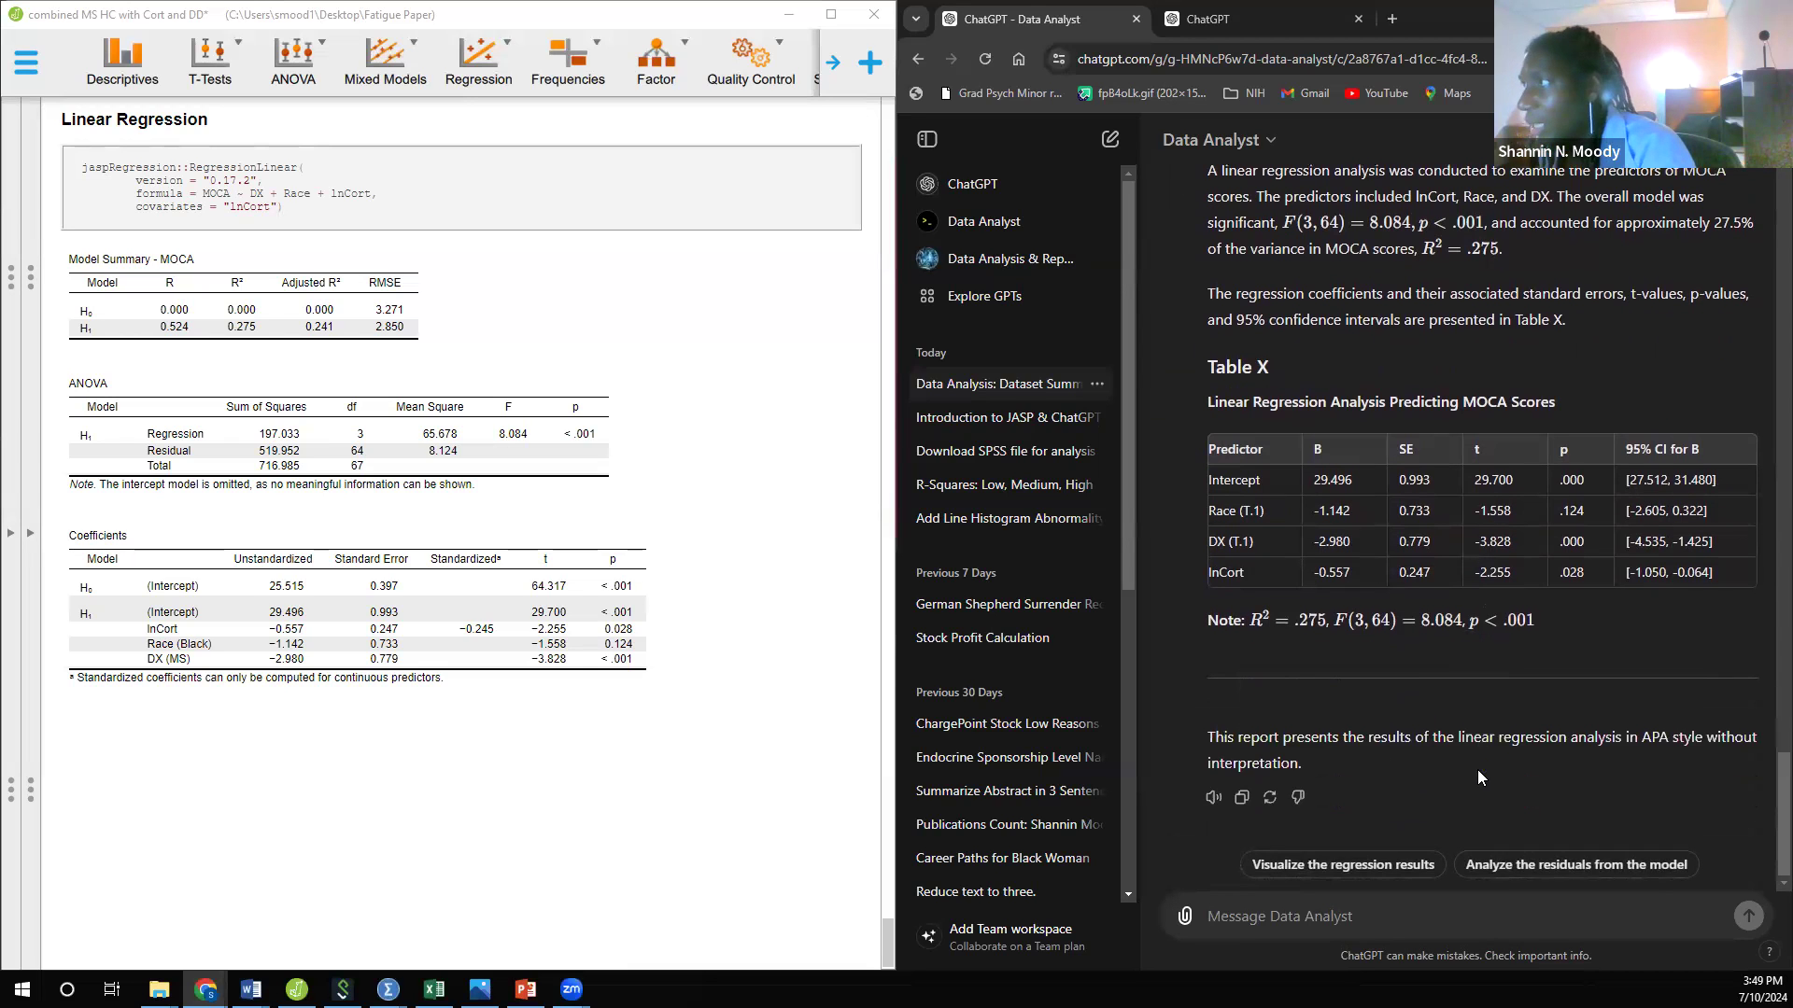
pyautogui.click(1362, 866)
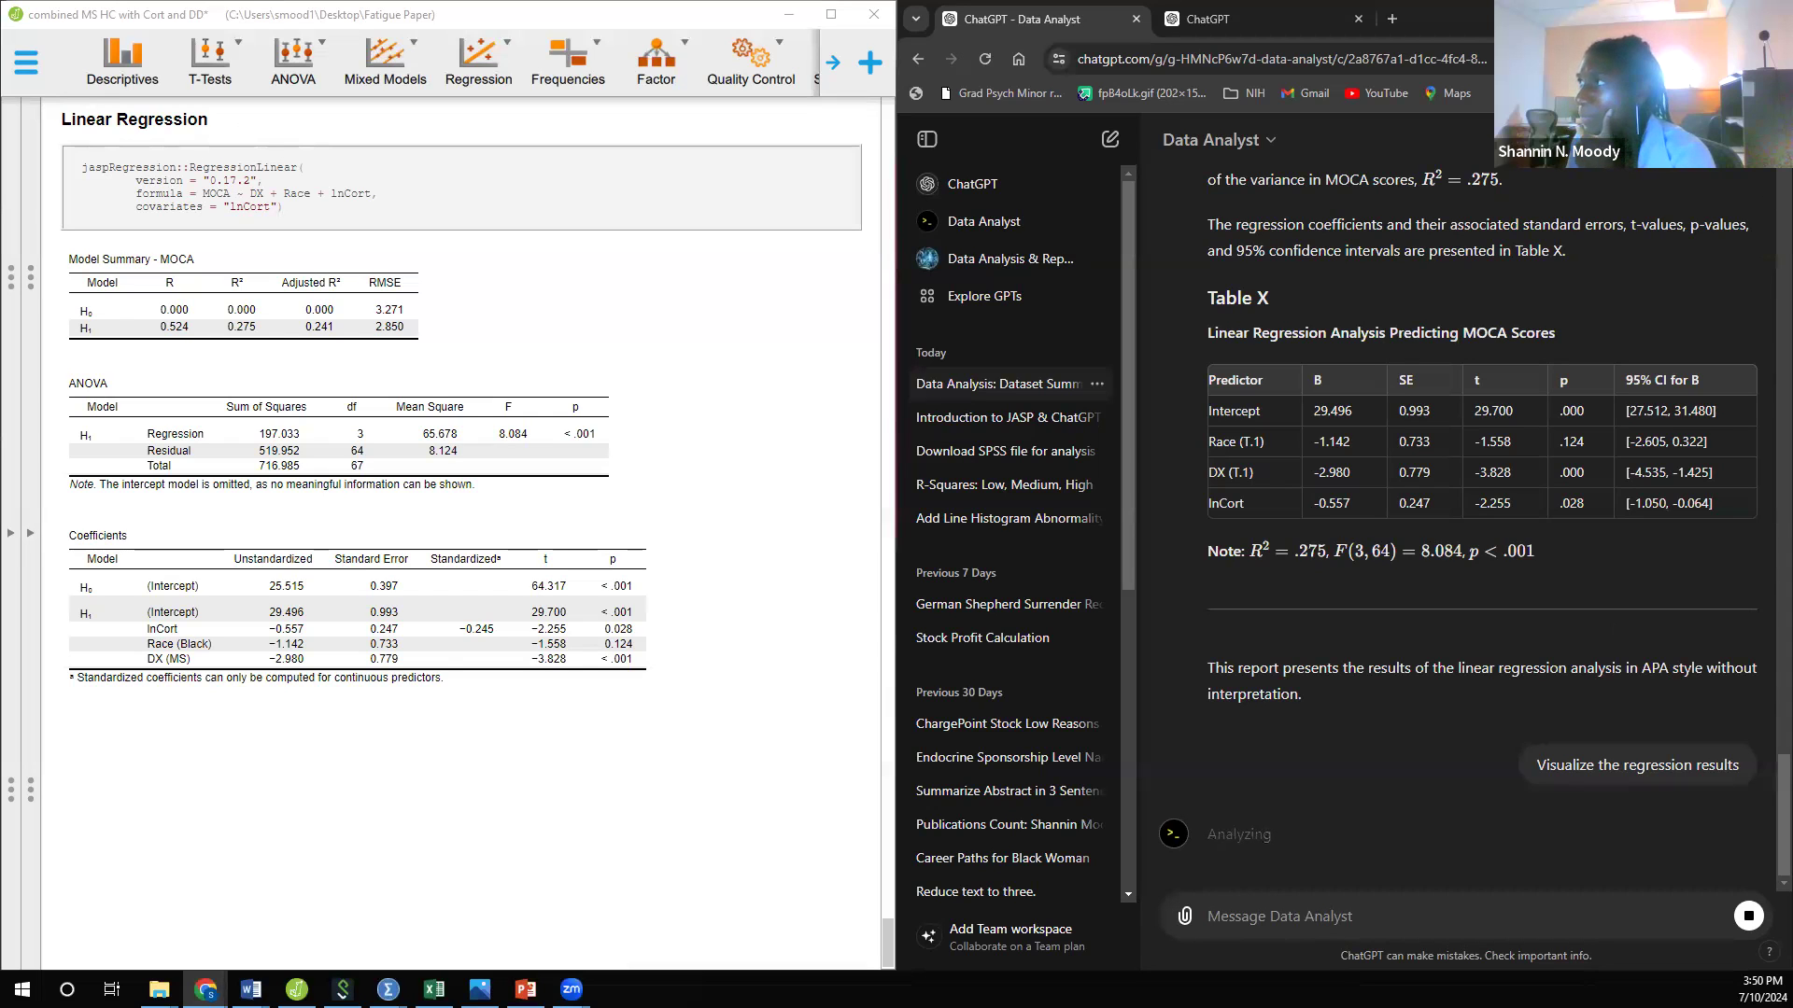
pyautogui.press('super+Up')
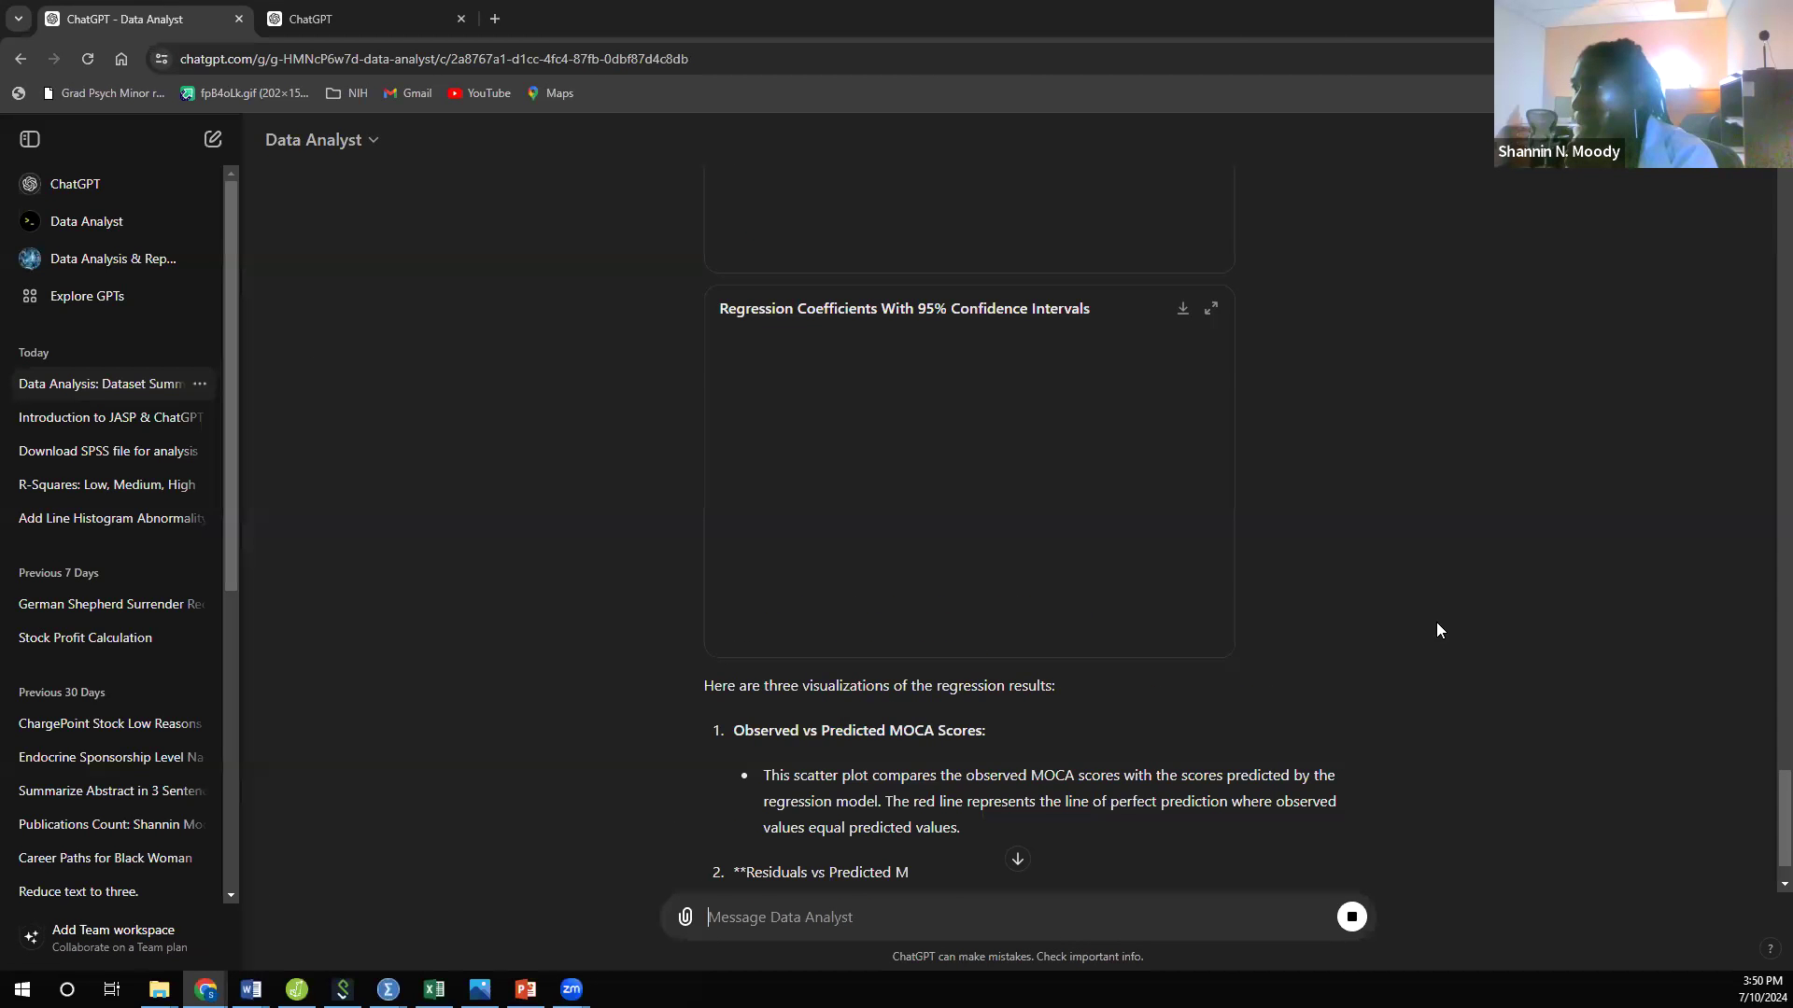
# Step: Examine the observed vs predicted, residuals and regression coefficient plots together with their descriptions and the APA table above them
pyautogui.scroll(6, 1435, 622)
pyautogui.scroll(4, 1222, 463)
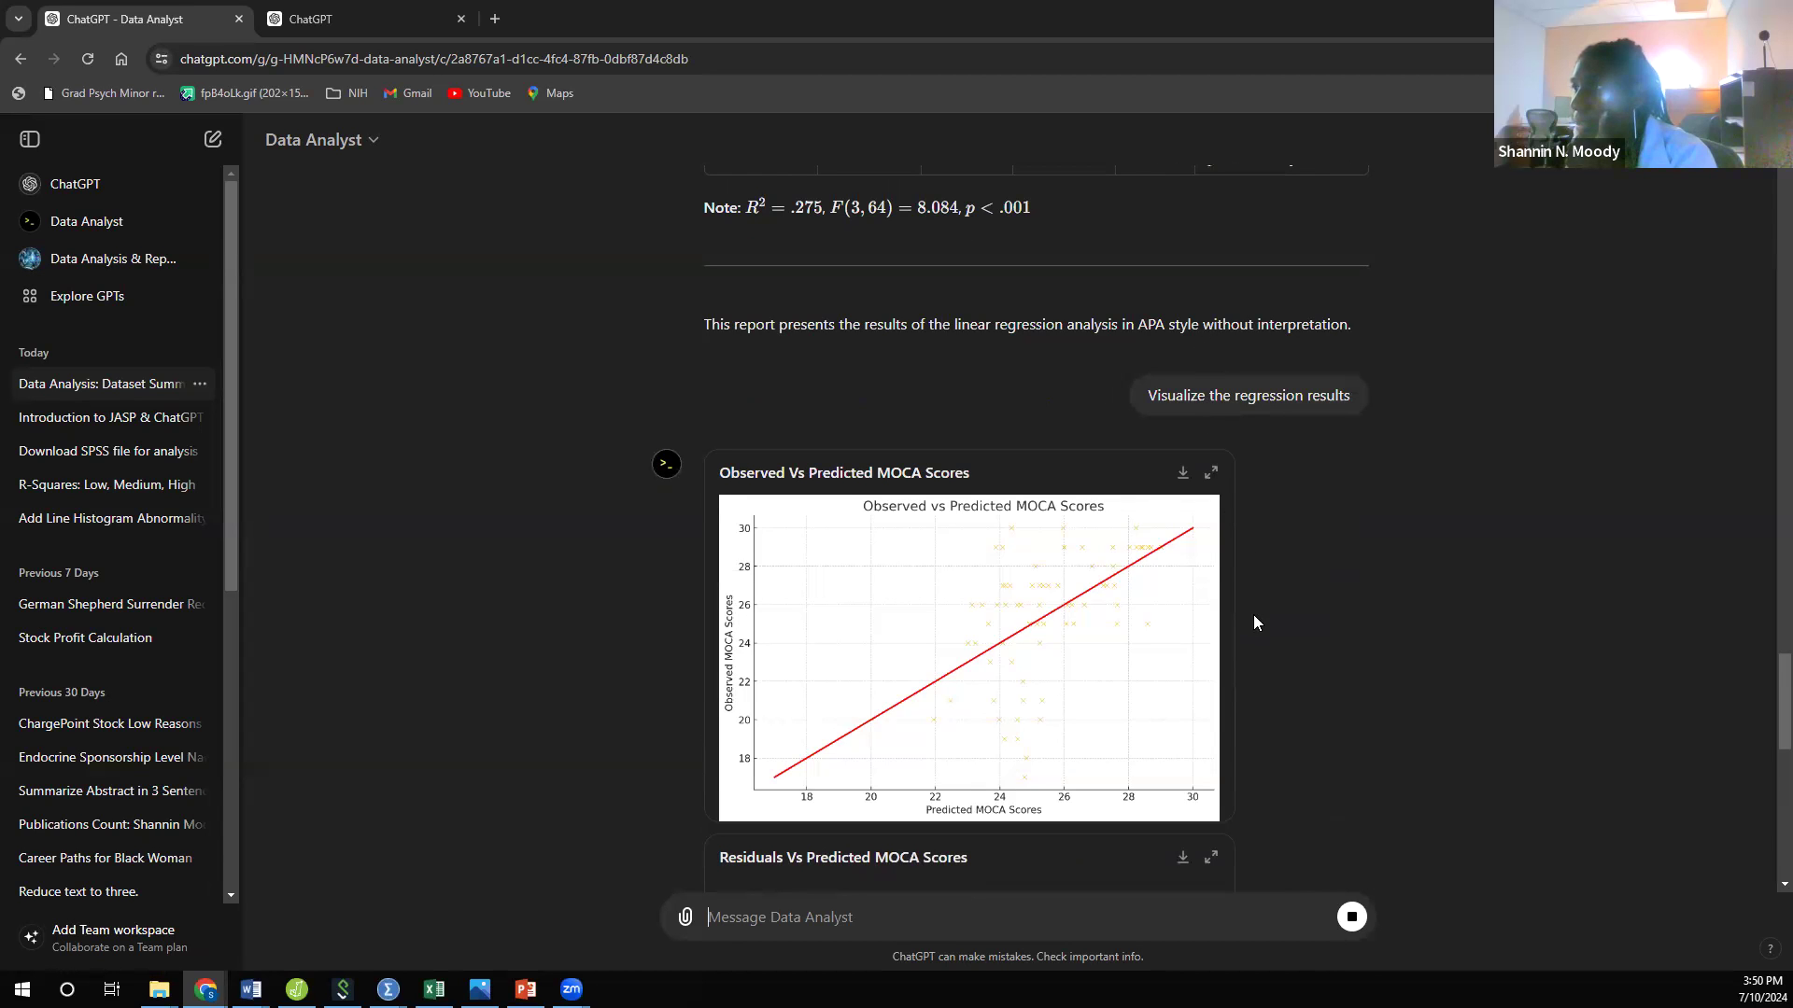
pyautogui.scroll(-13, 1253, 615)
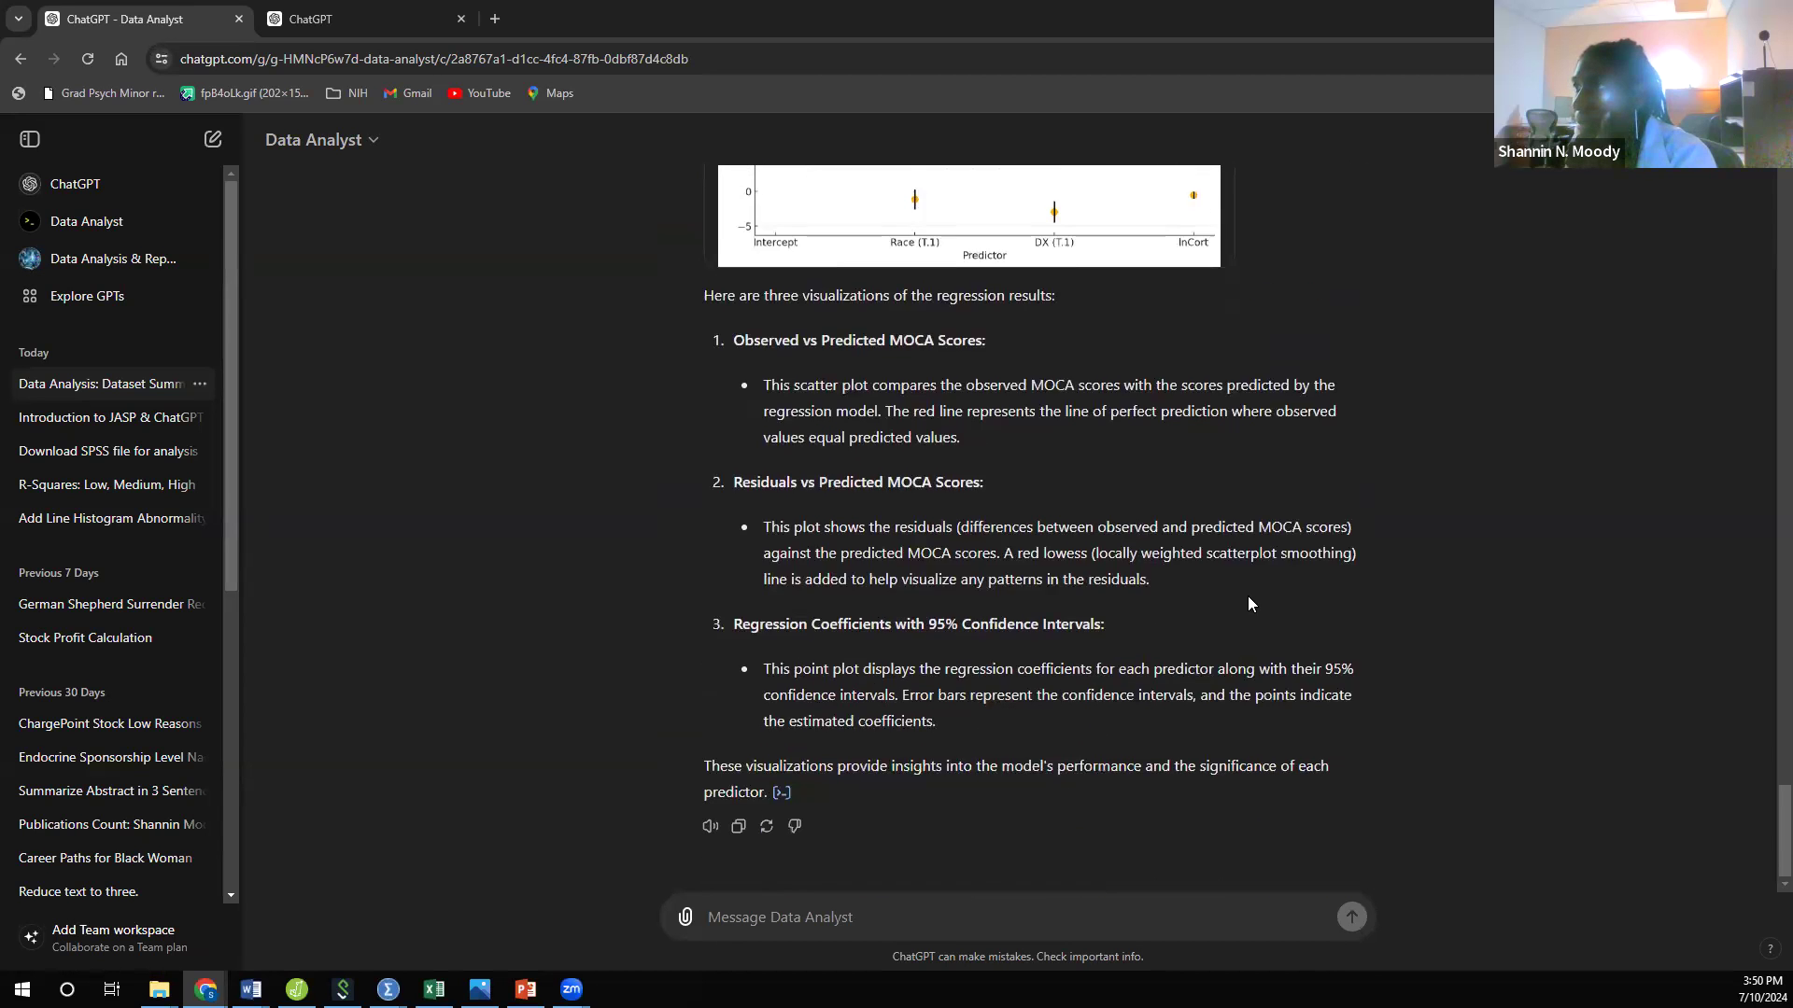
pyautogui.scroll(10, 1249, 605)
pyautogui.scroll(3, 1249, 602)
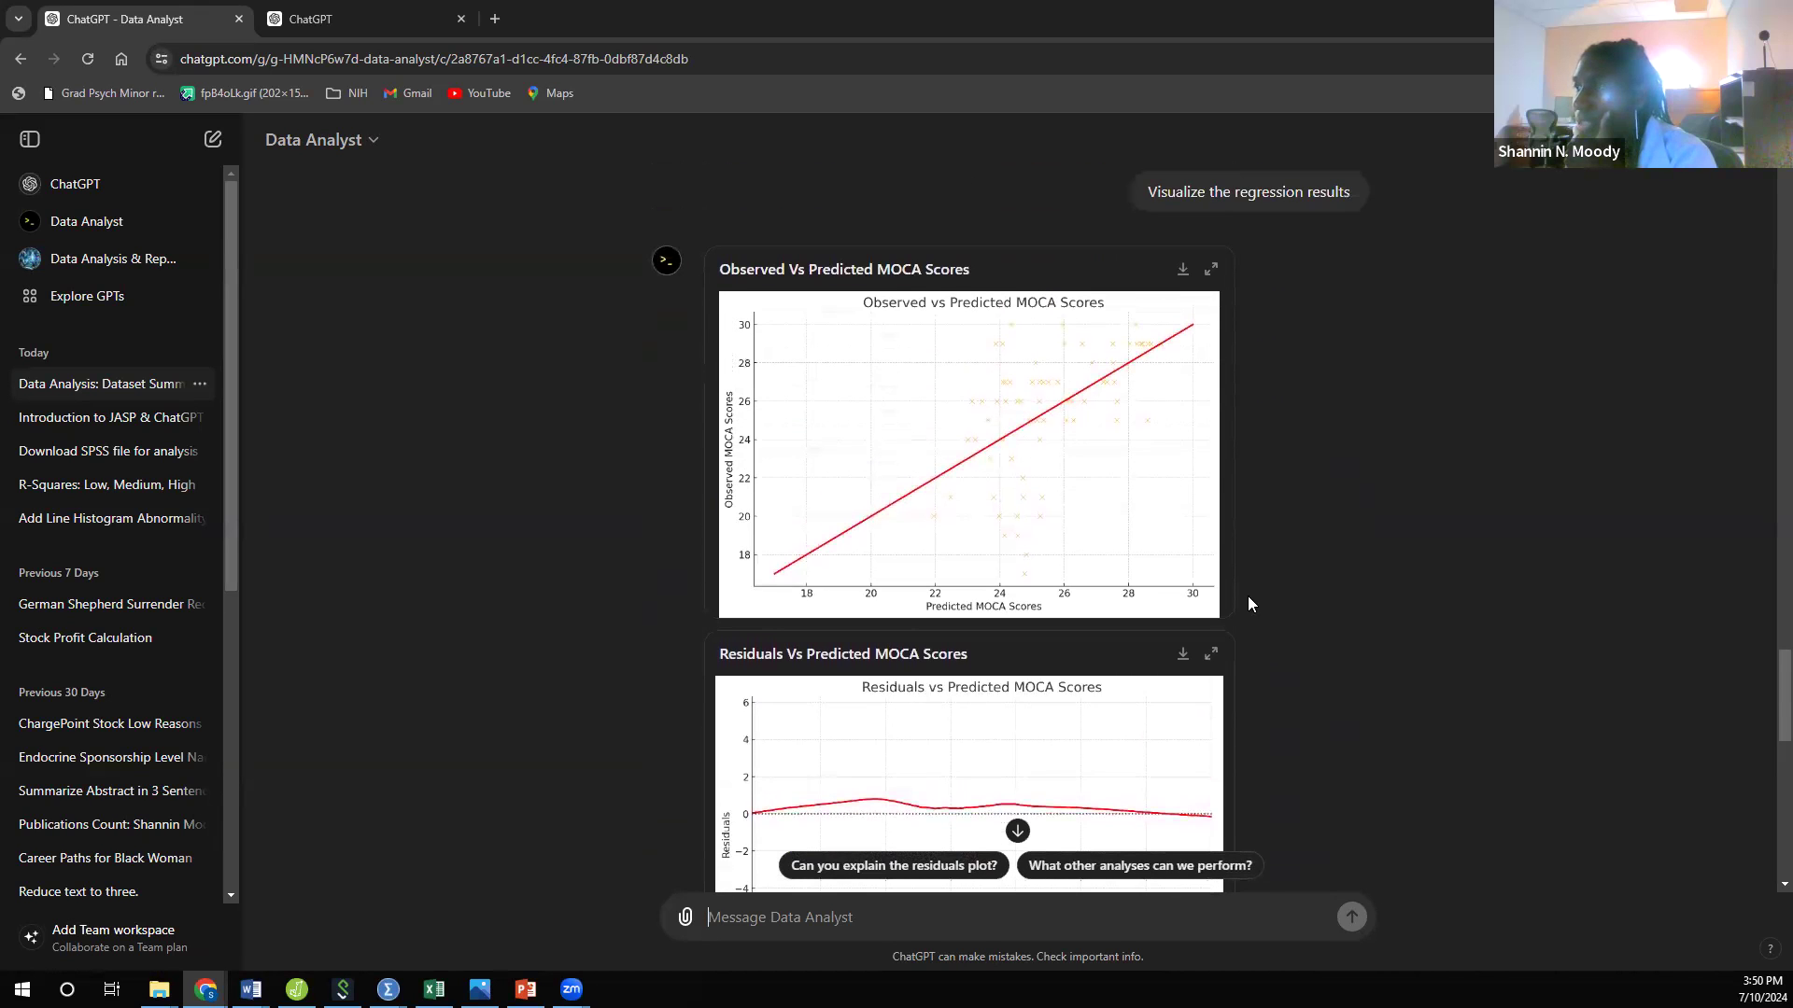
pyautogui.scroll(-3, 1250, 604)
pyautogui.scroll(2, 1249, 604)
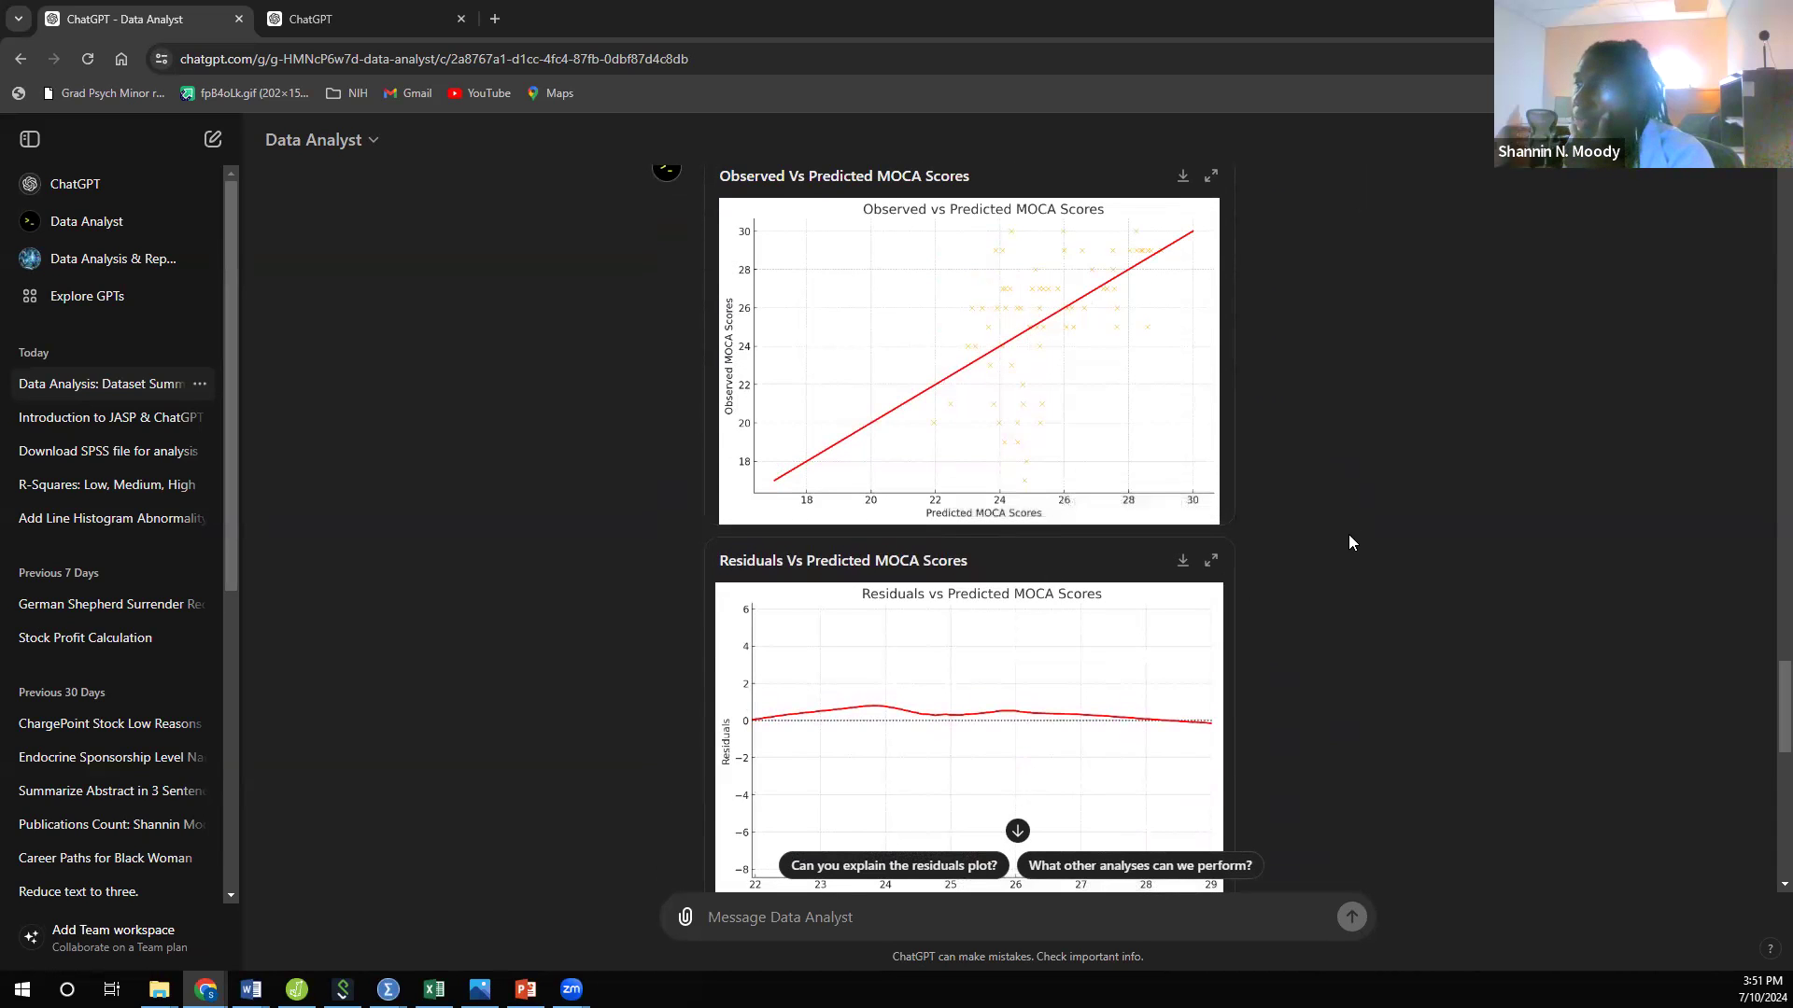
pyautogui.scroll(-6, 1367, 640)
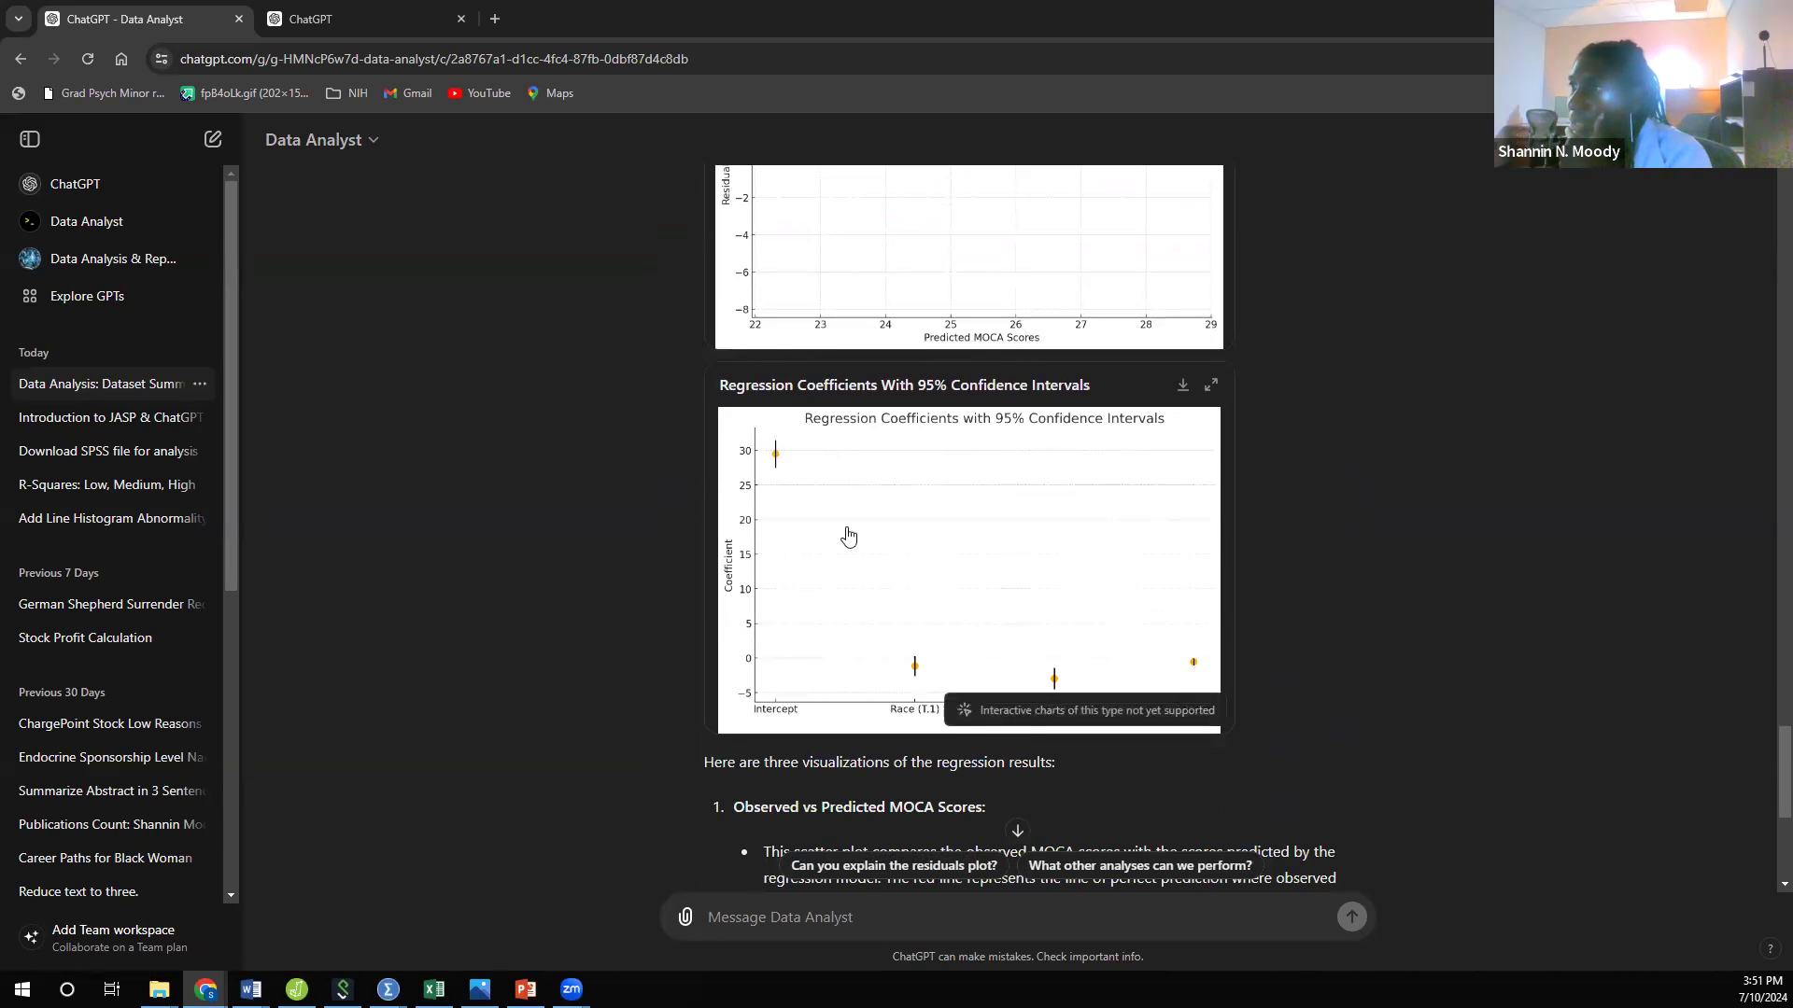
pyautogui.scroll(-2, 1093, 656)
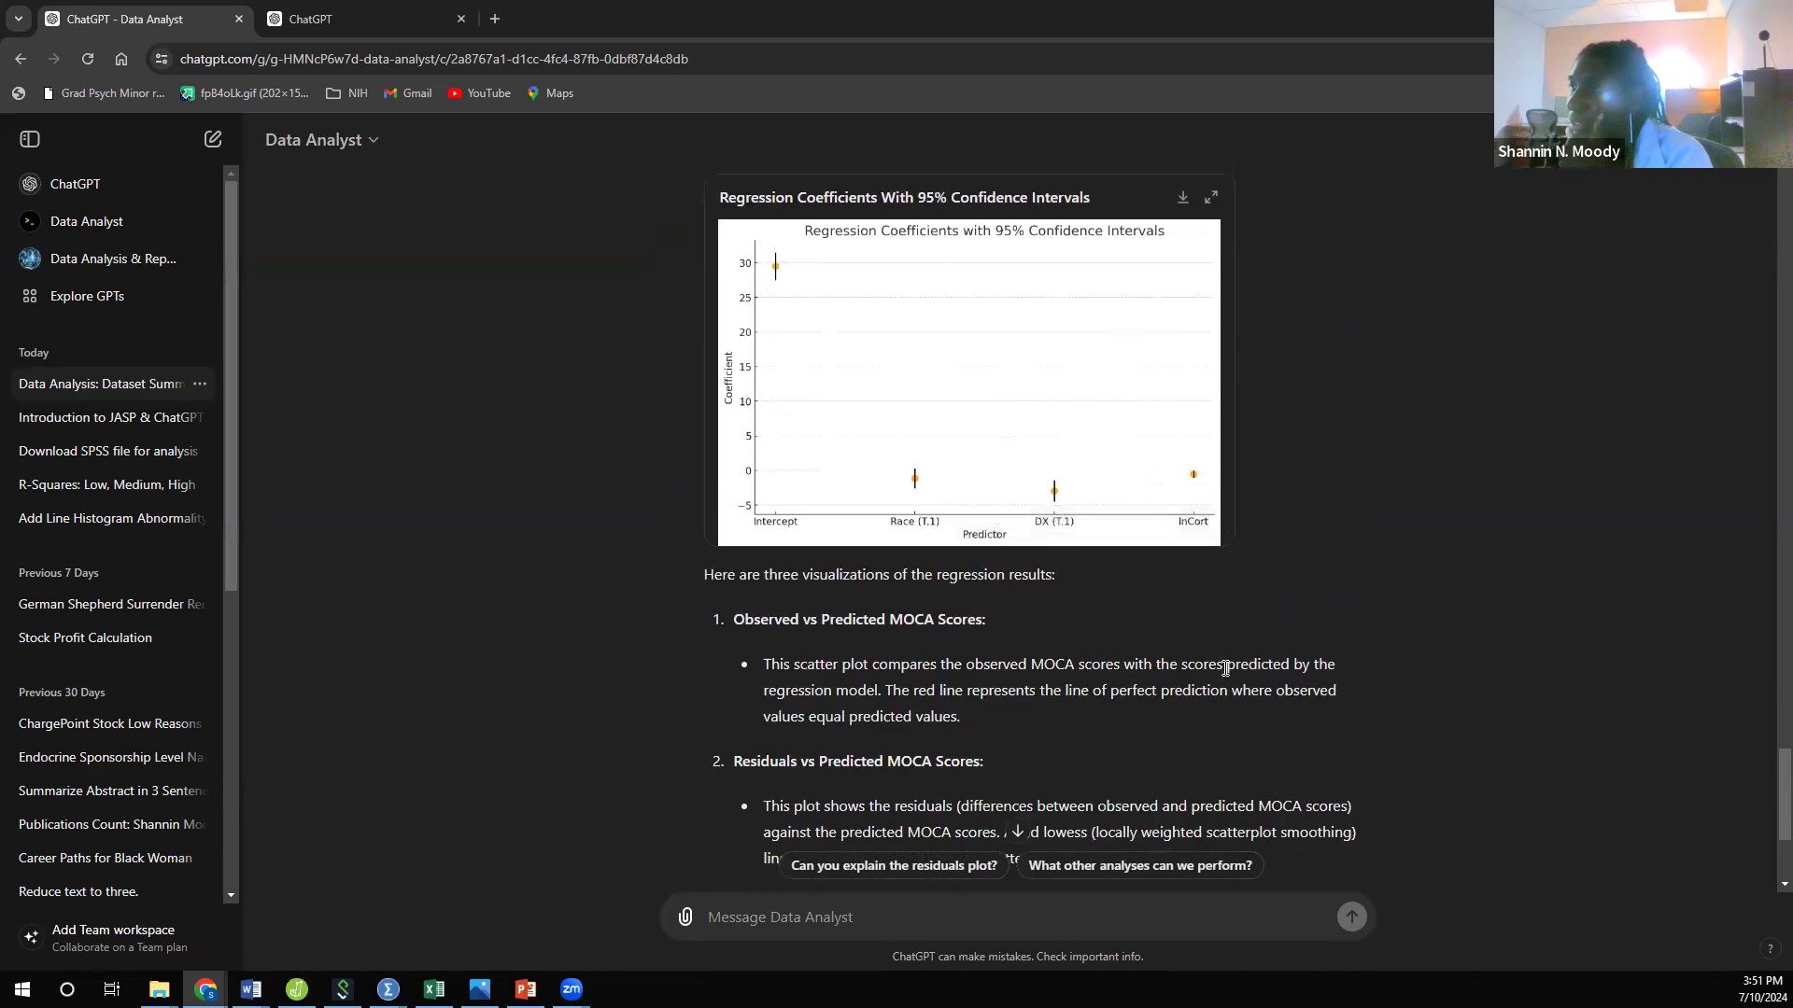
pyautogui.scroll(-3, 1225, 666)
pyautogui.scroll(-1, 1225, 666)
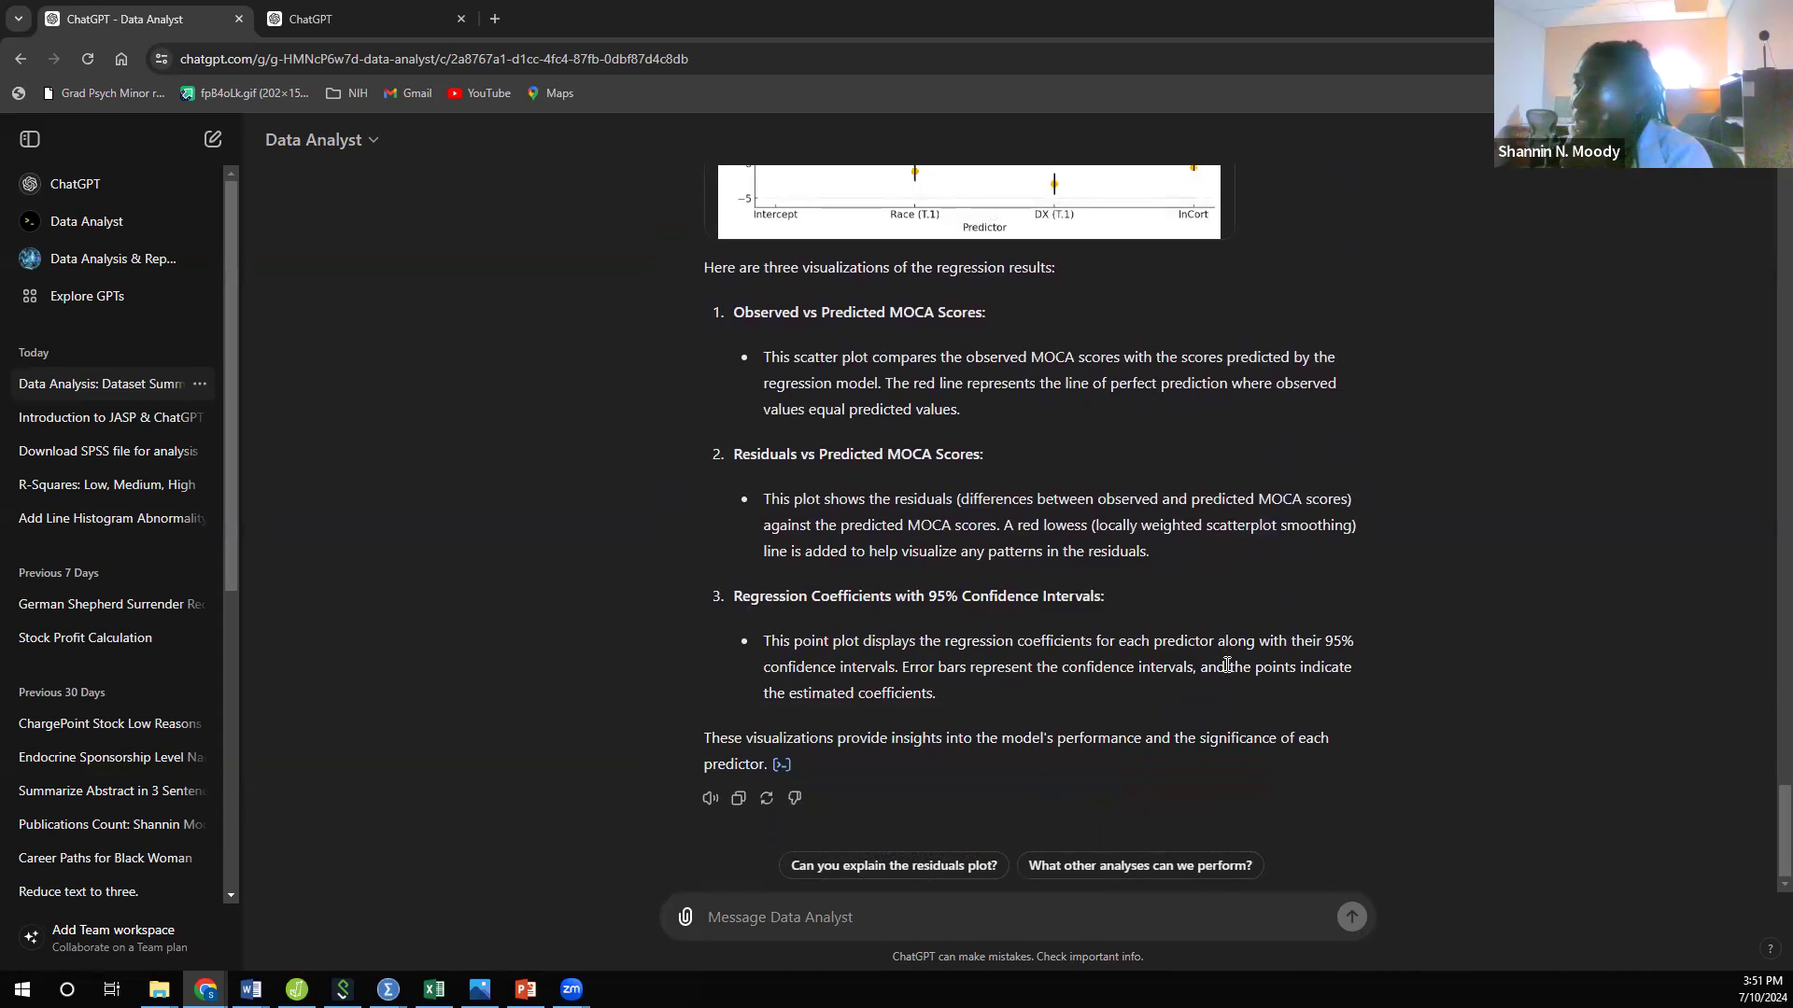
pyautogui.scroll(10, 1260, 683)
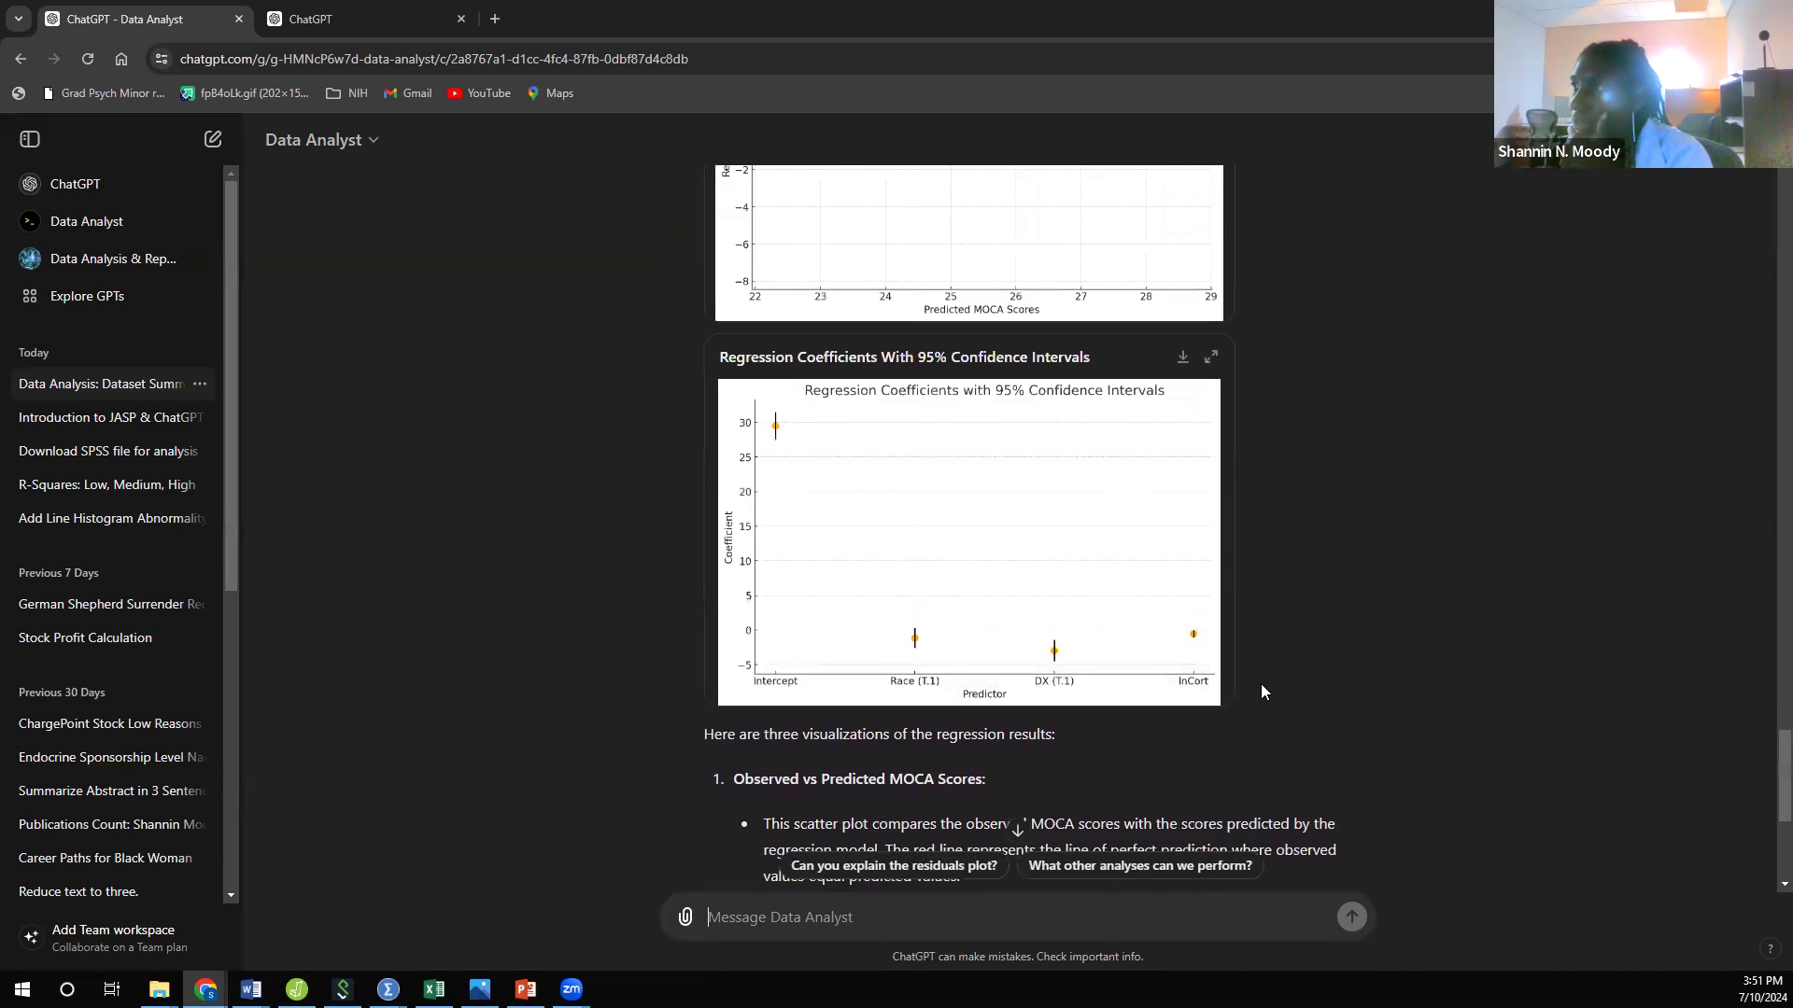
pyautogui.scroll(6, 1262, 678)
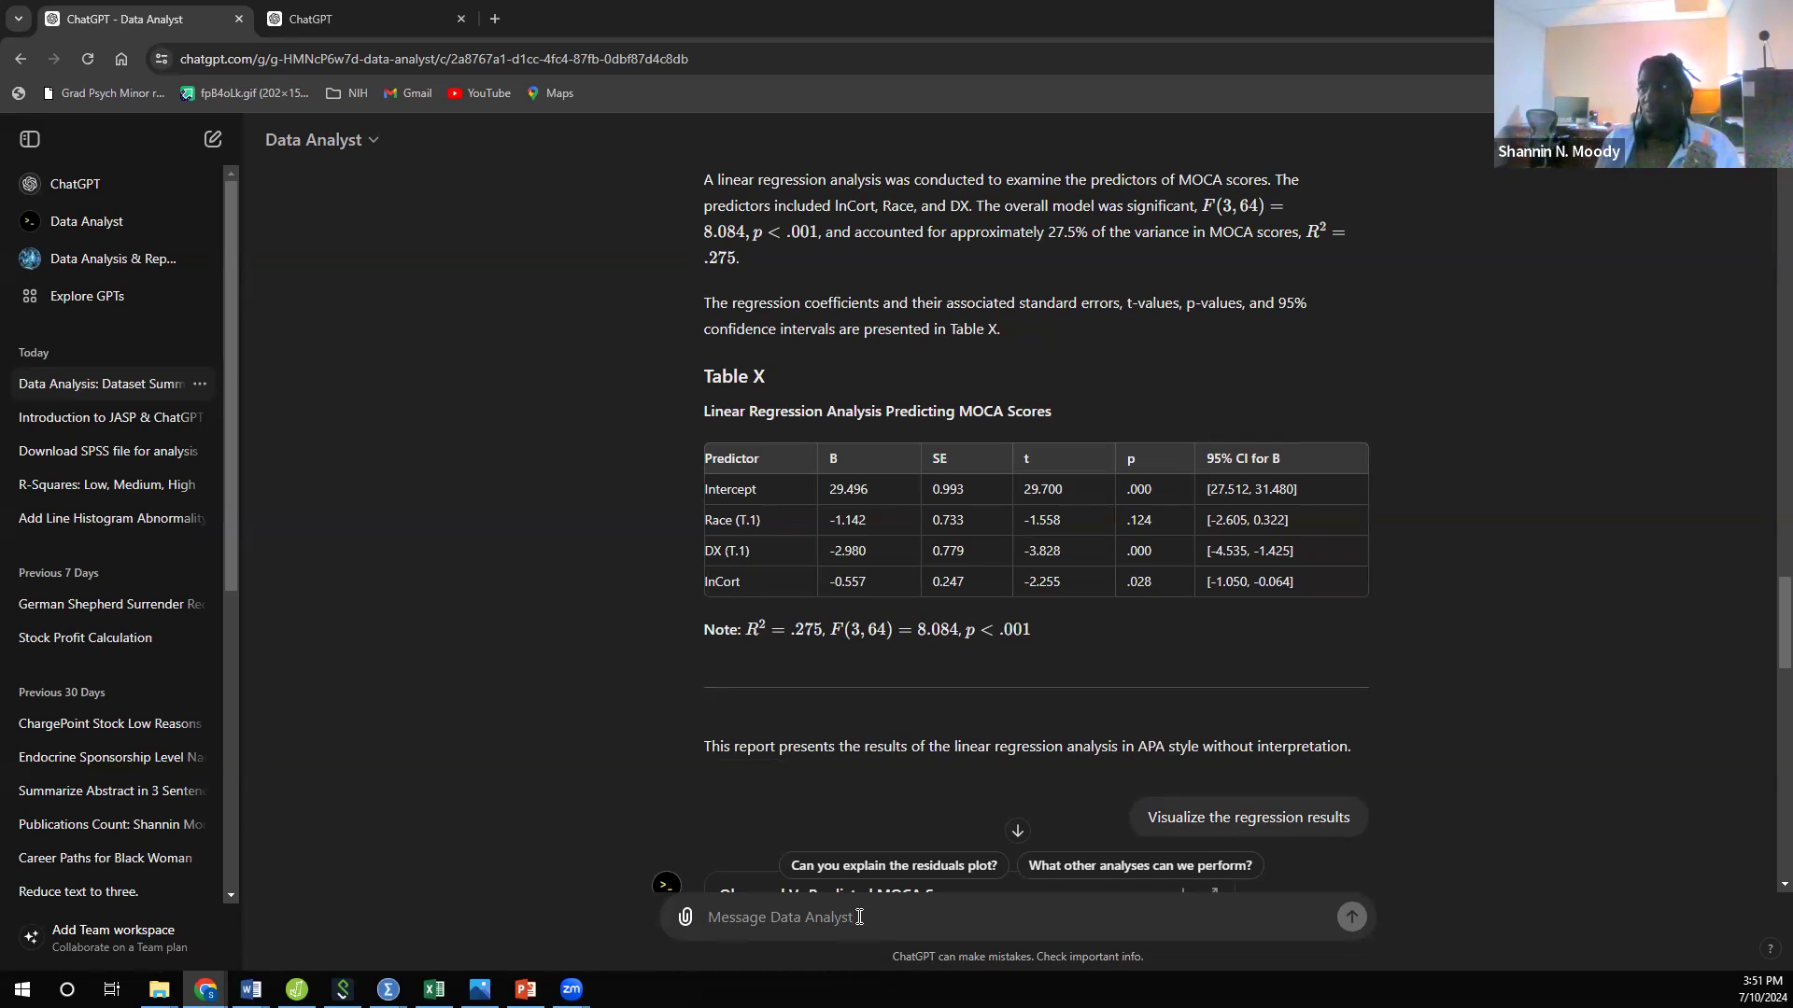
# Step: Draft the request "show differences in MOCA scores by race and by DX while" for Data Analyst
pyautogui.write('show differences in MOCA scores')
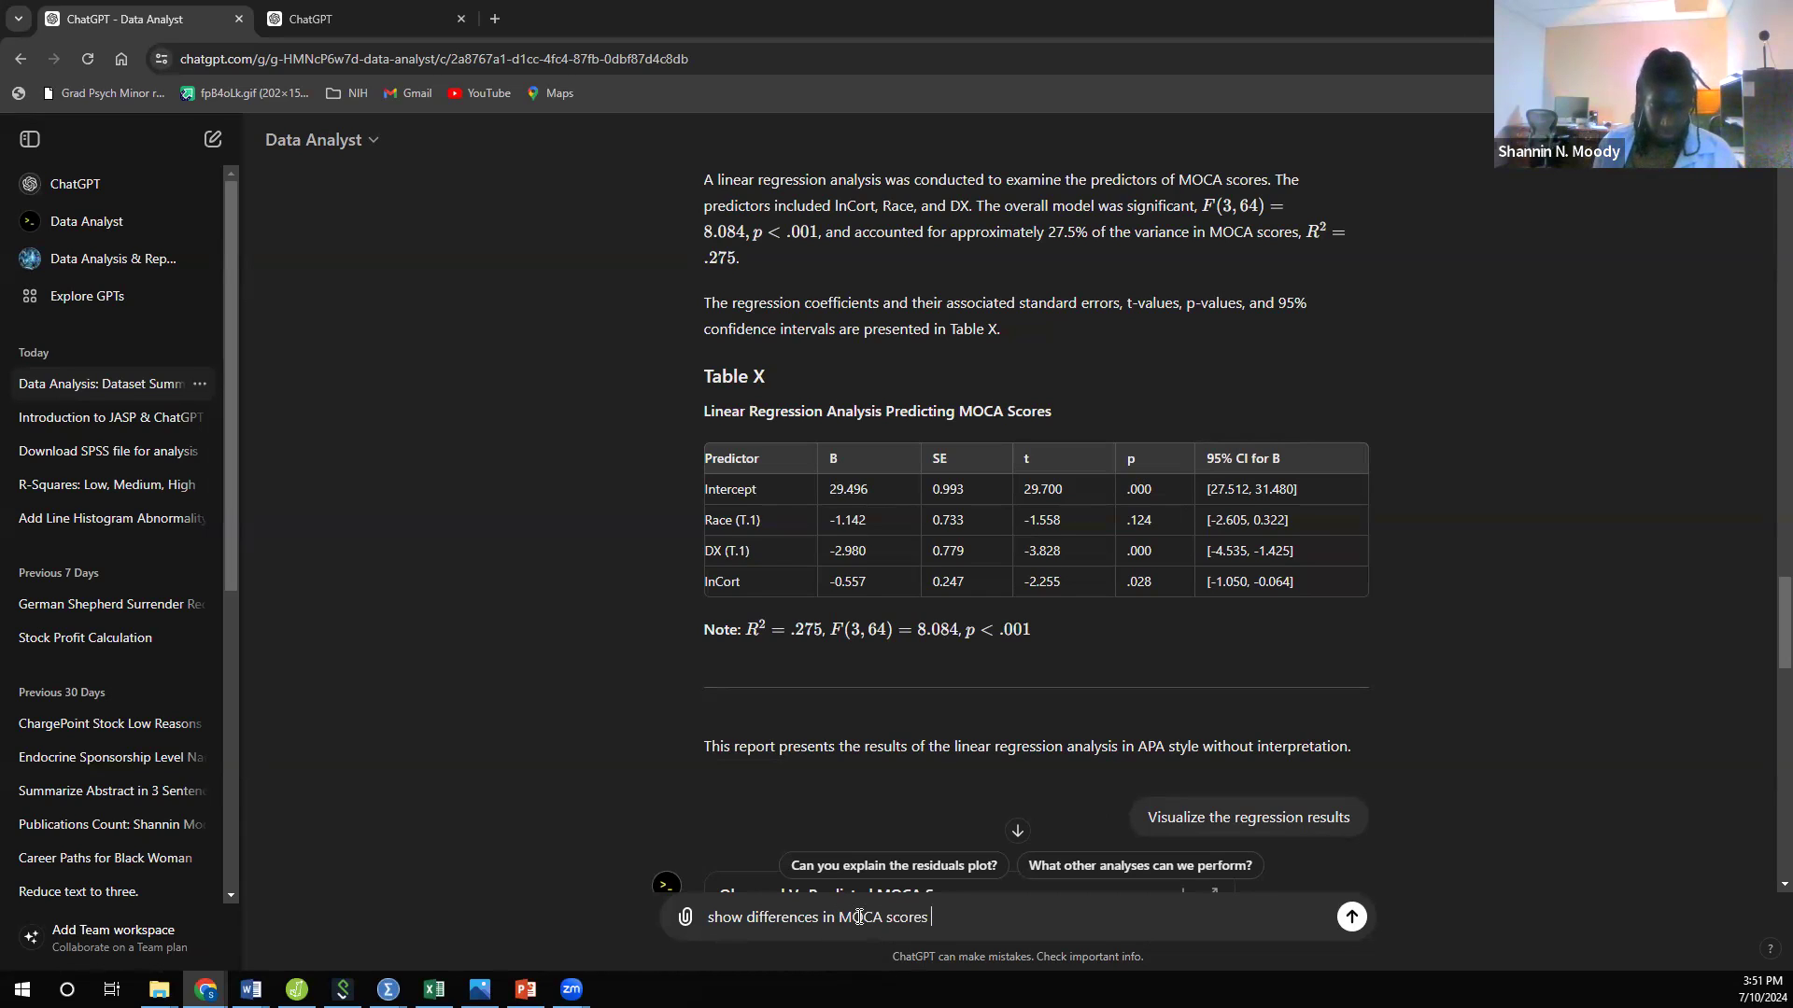
pyautogui.write(' by race')
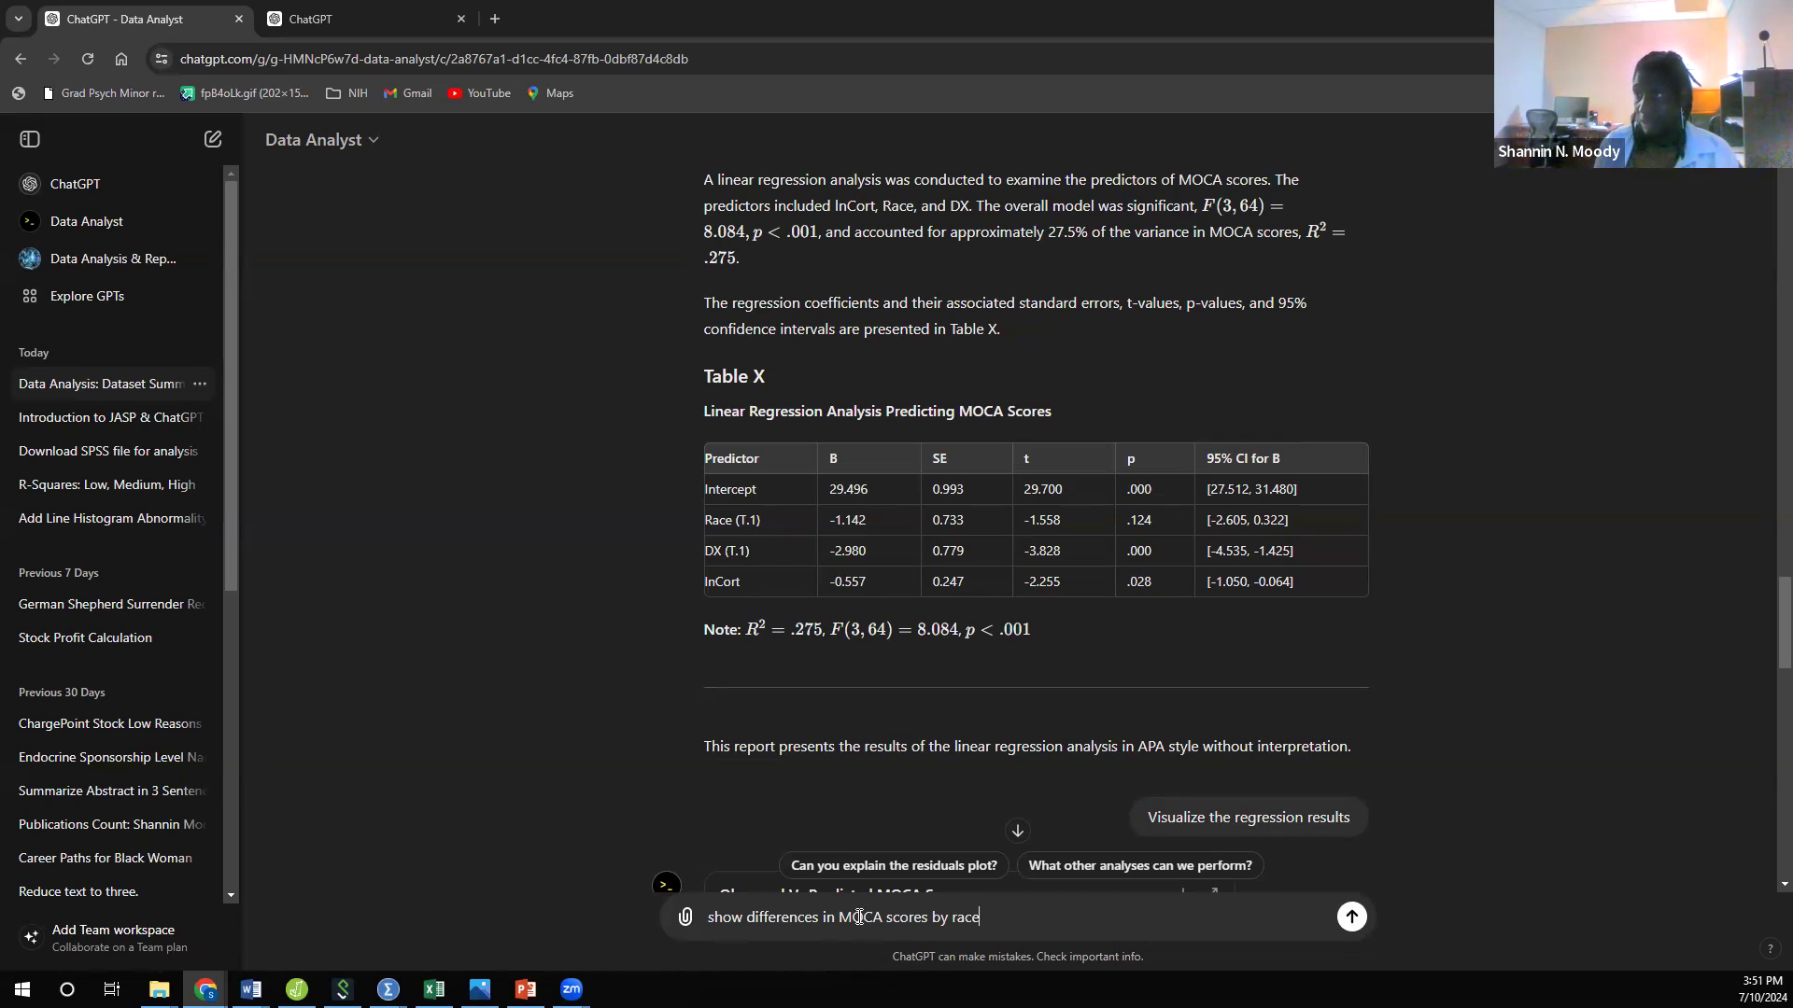
pyautogui.write(' and by DX while')
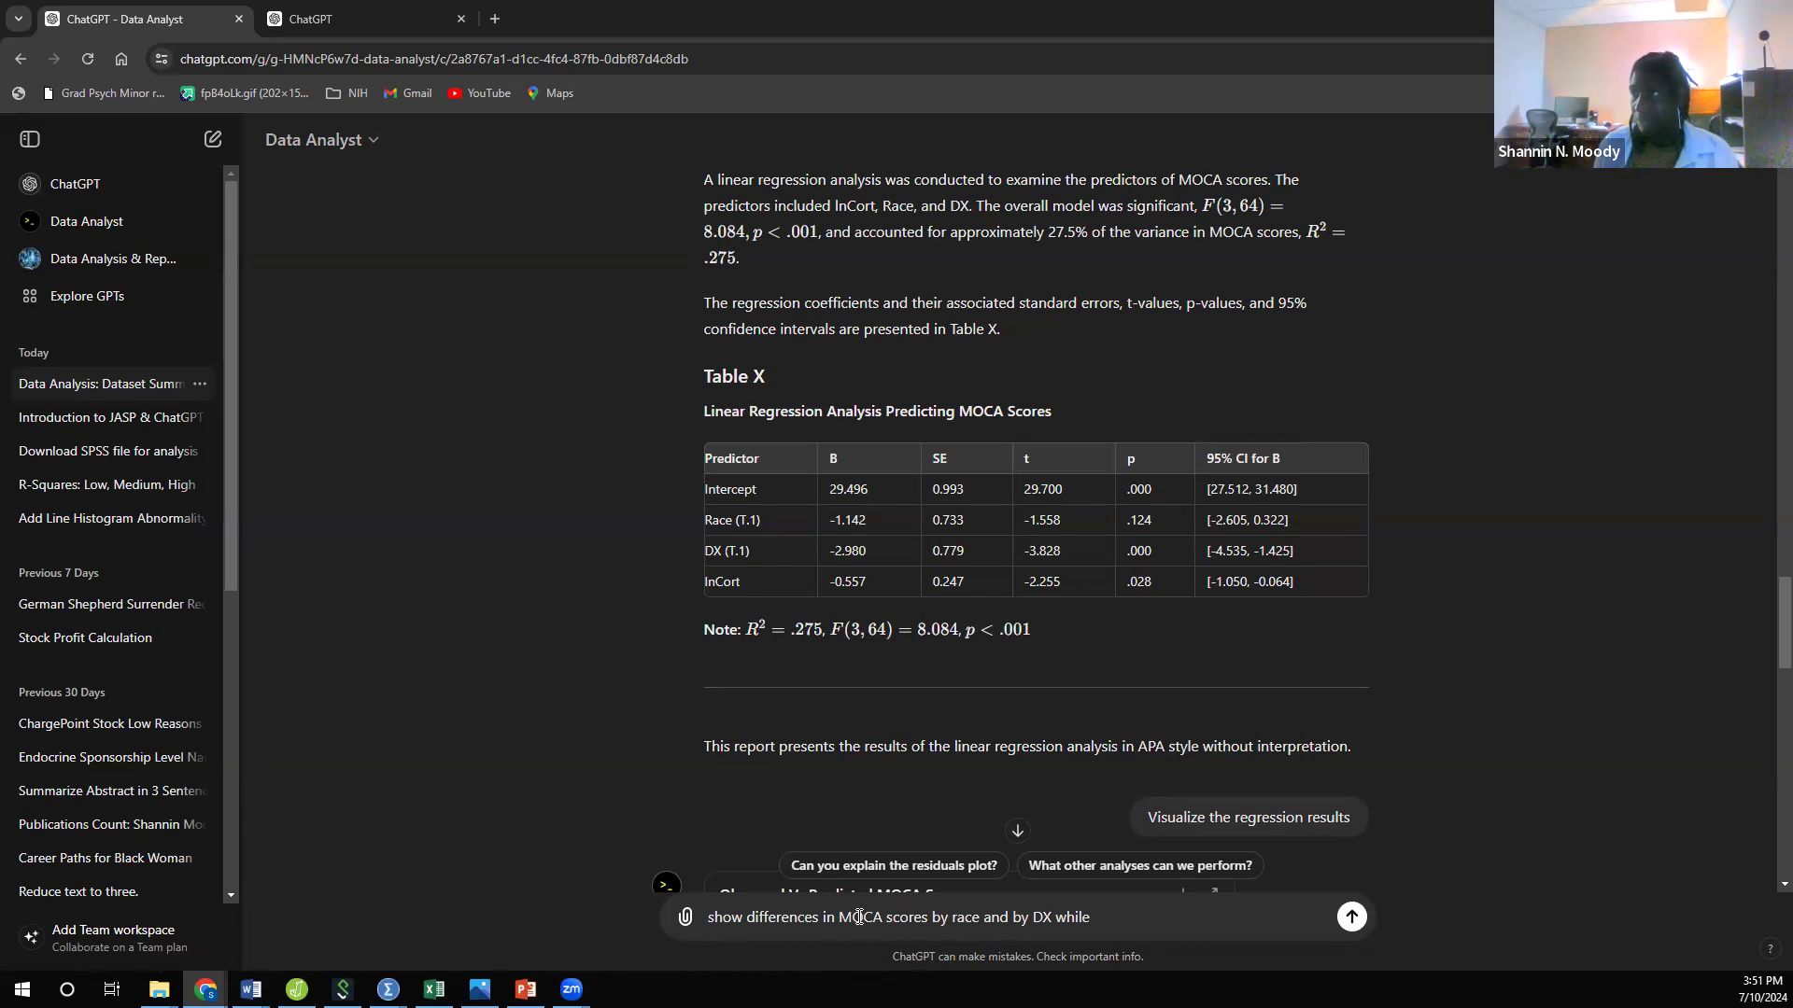
# Step: Reword the drafted request to "show differences by race and DX in MOCA scores" and send it
pyautogui.press('BackSpace')
pyautogui.press('BackSpace')
pyautogui.press('BackSpace')
pyautogui.press('BackSpace')
pyautogui.press('BackSpace')
pyautogui.press('BackSpace')
pyautogui.press('BackSpace')
pyautogui.press('BackSpace')
pyautogui.press('BackSpace')
pyautogui.press('BackSpace')
pyautogui.press('BackSpace')
pyautogui.press('BackSpace')
pyautogui.press('BackSpace')
pyautogui.press('BackSpace')
pyautogui.press('BackSpace')
pyautogui.press('BackSpace')
pyautogui.press('BackSpace')
pyautogui.press('BackSpace')
pyautogui.press('BackSpace')
pyautogui.press('BackSpace')
pyautogui.press('BackSpace')
pyautogui.press('BackSpace')
pyautogui.press('BackSpace')
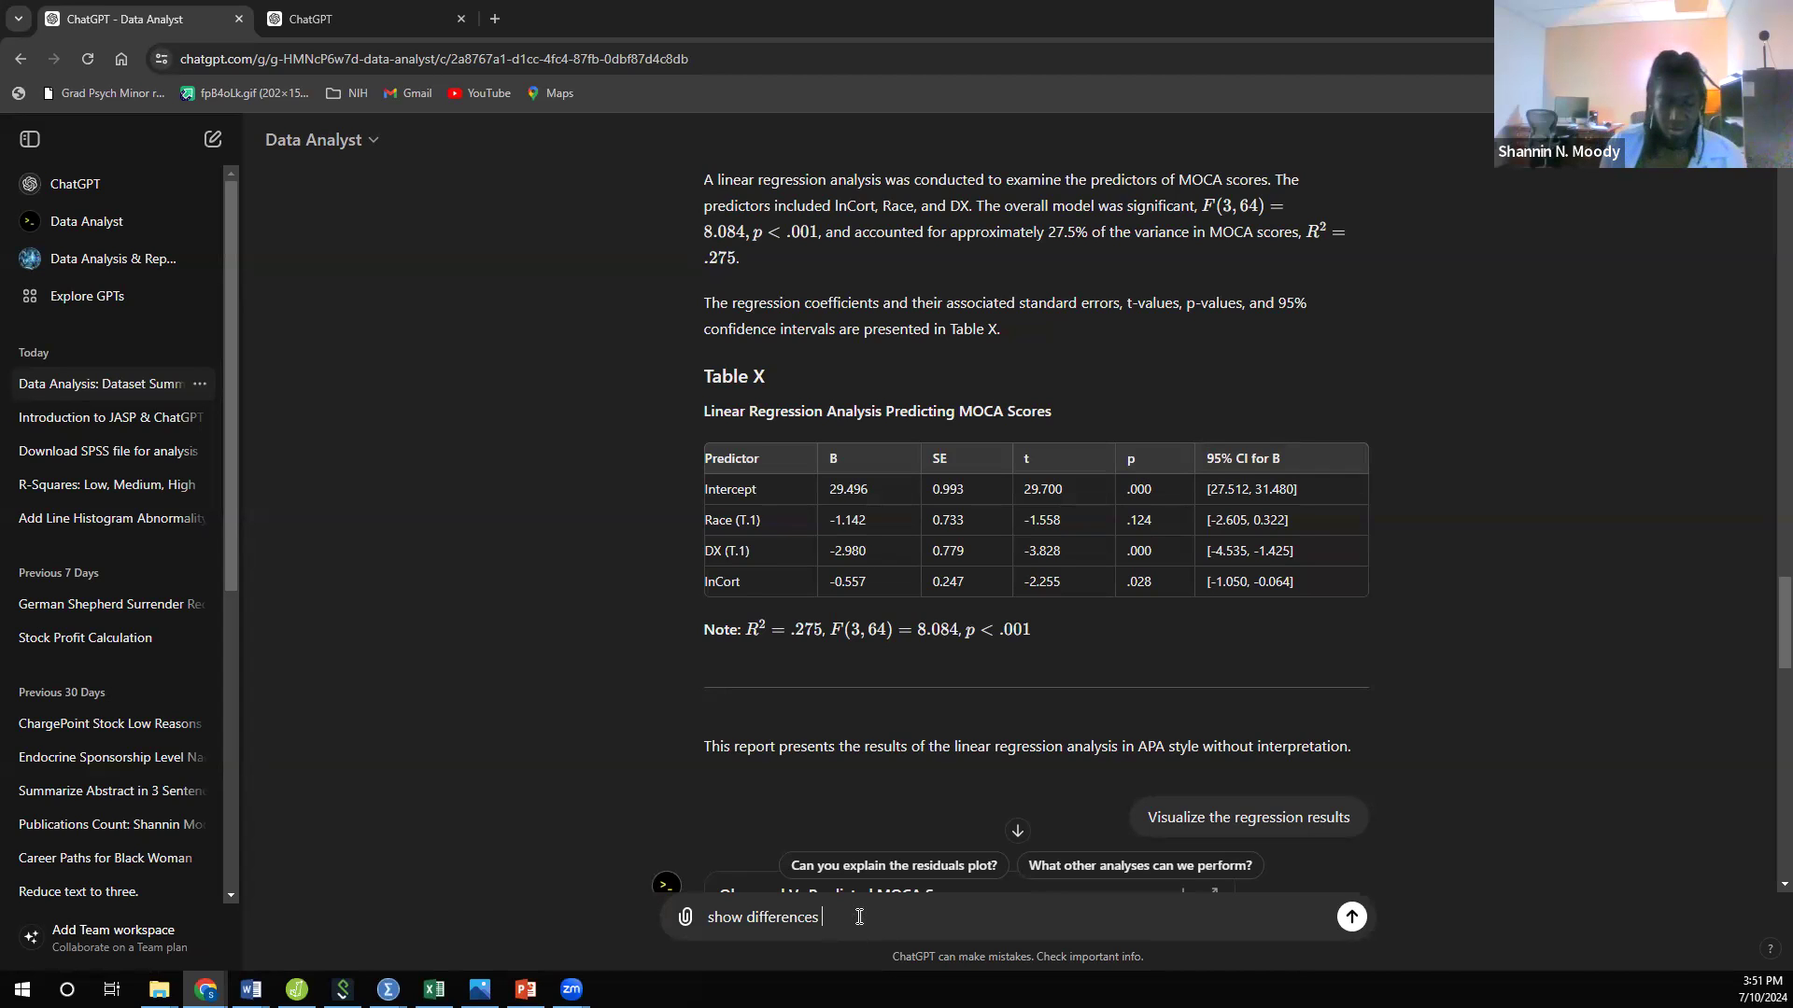
pyautogui.write('by race in')
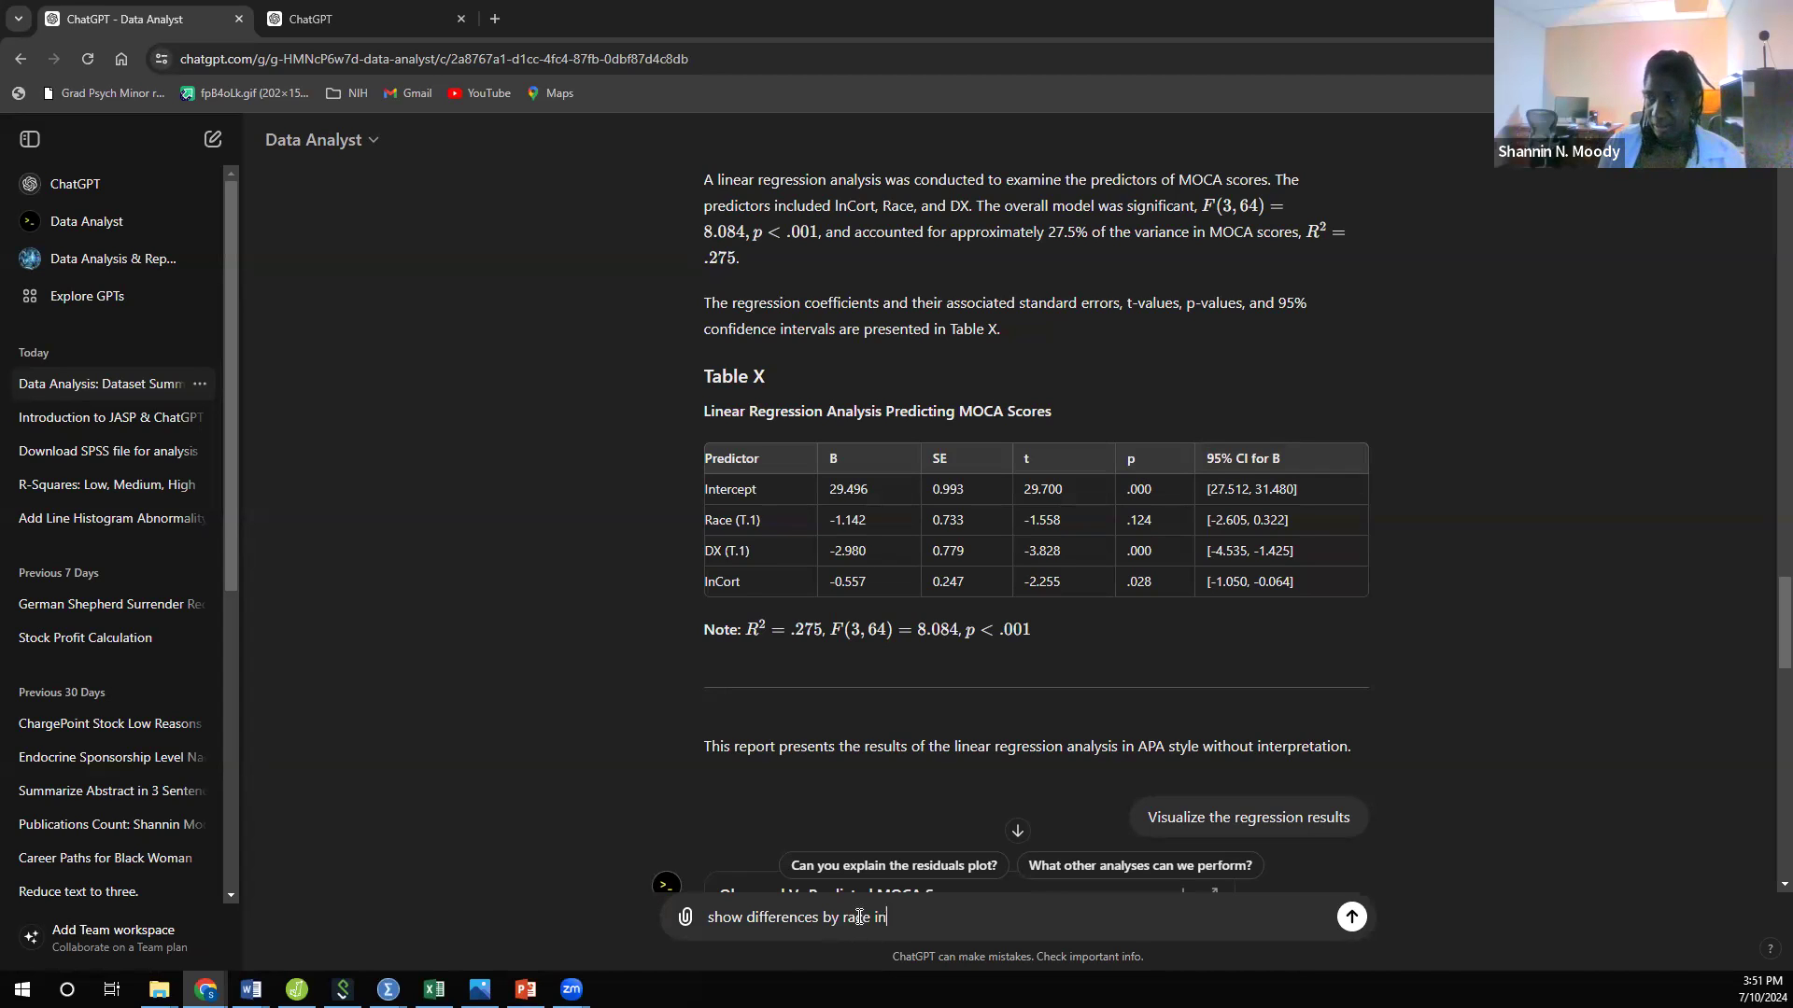
pyautogui.press('BackSpace')
pyautogui.press('BackSpace')
pyautogui.write('and ')
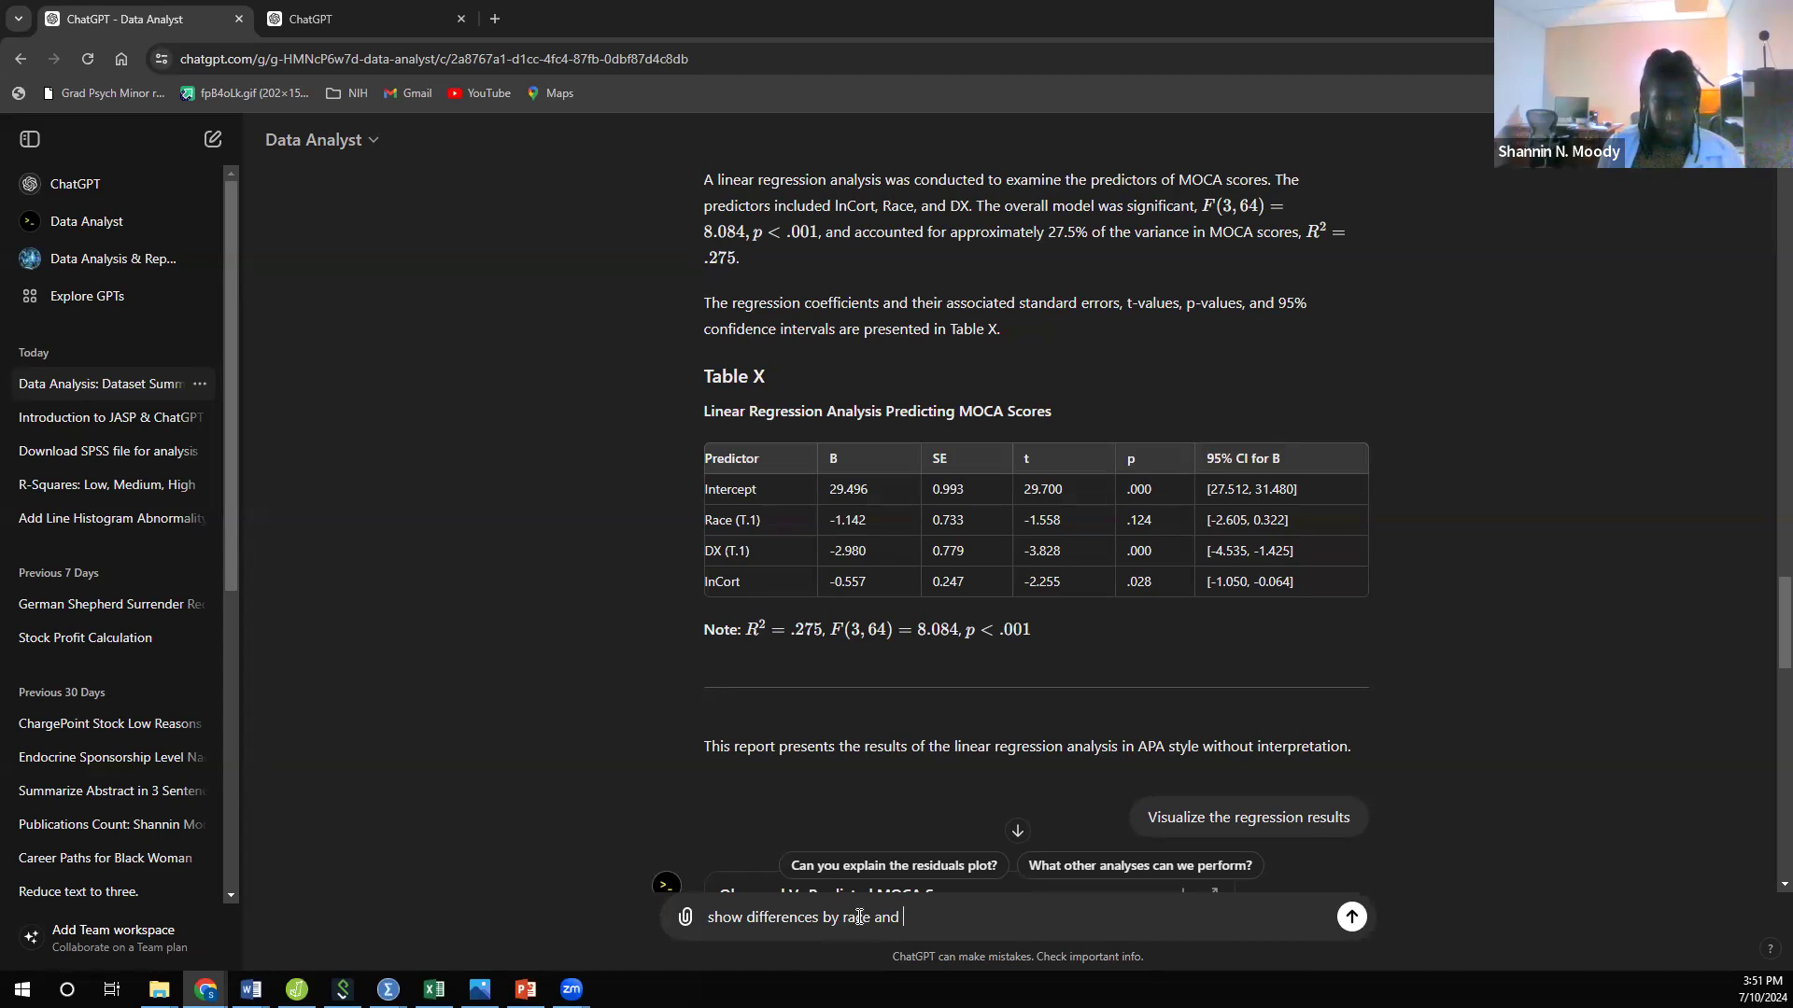
pyautogui.write('DX in MOCA')
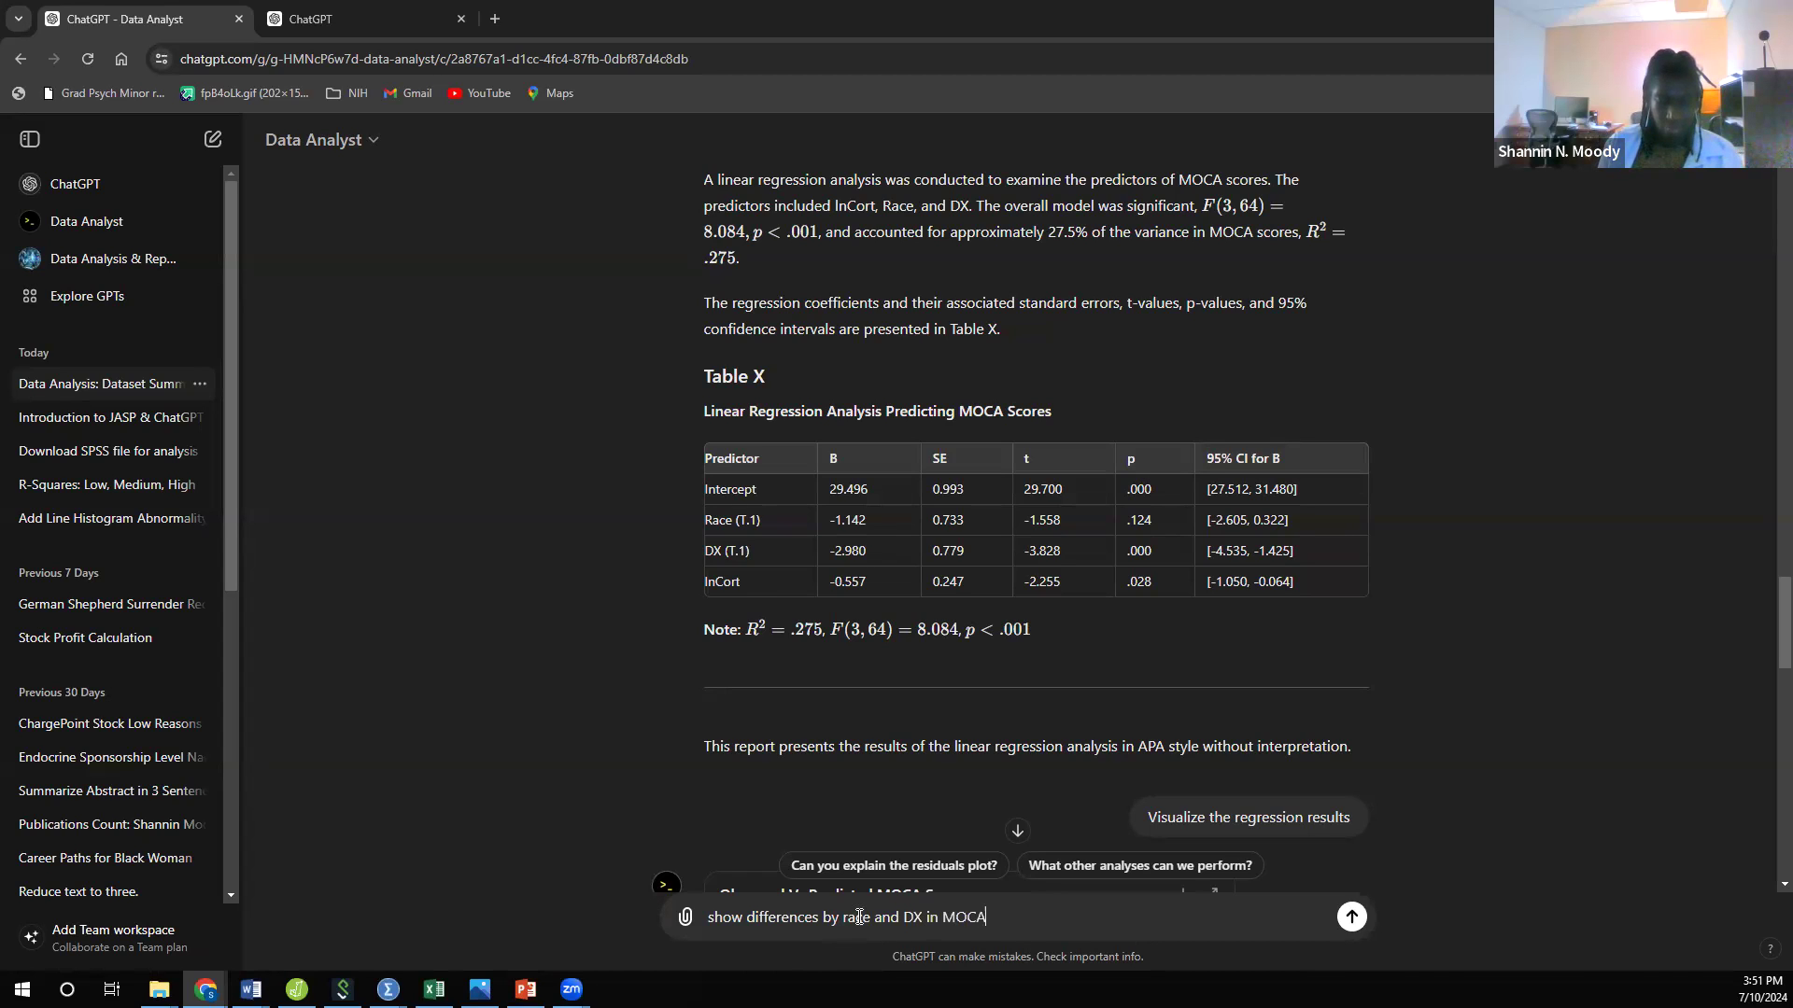
pyautogui.write(' scores')
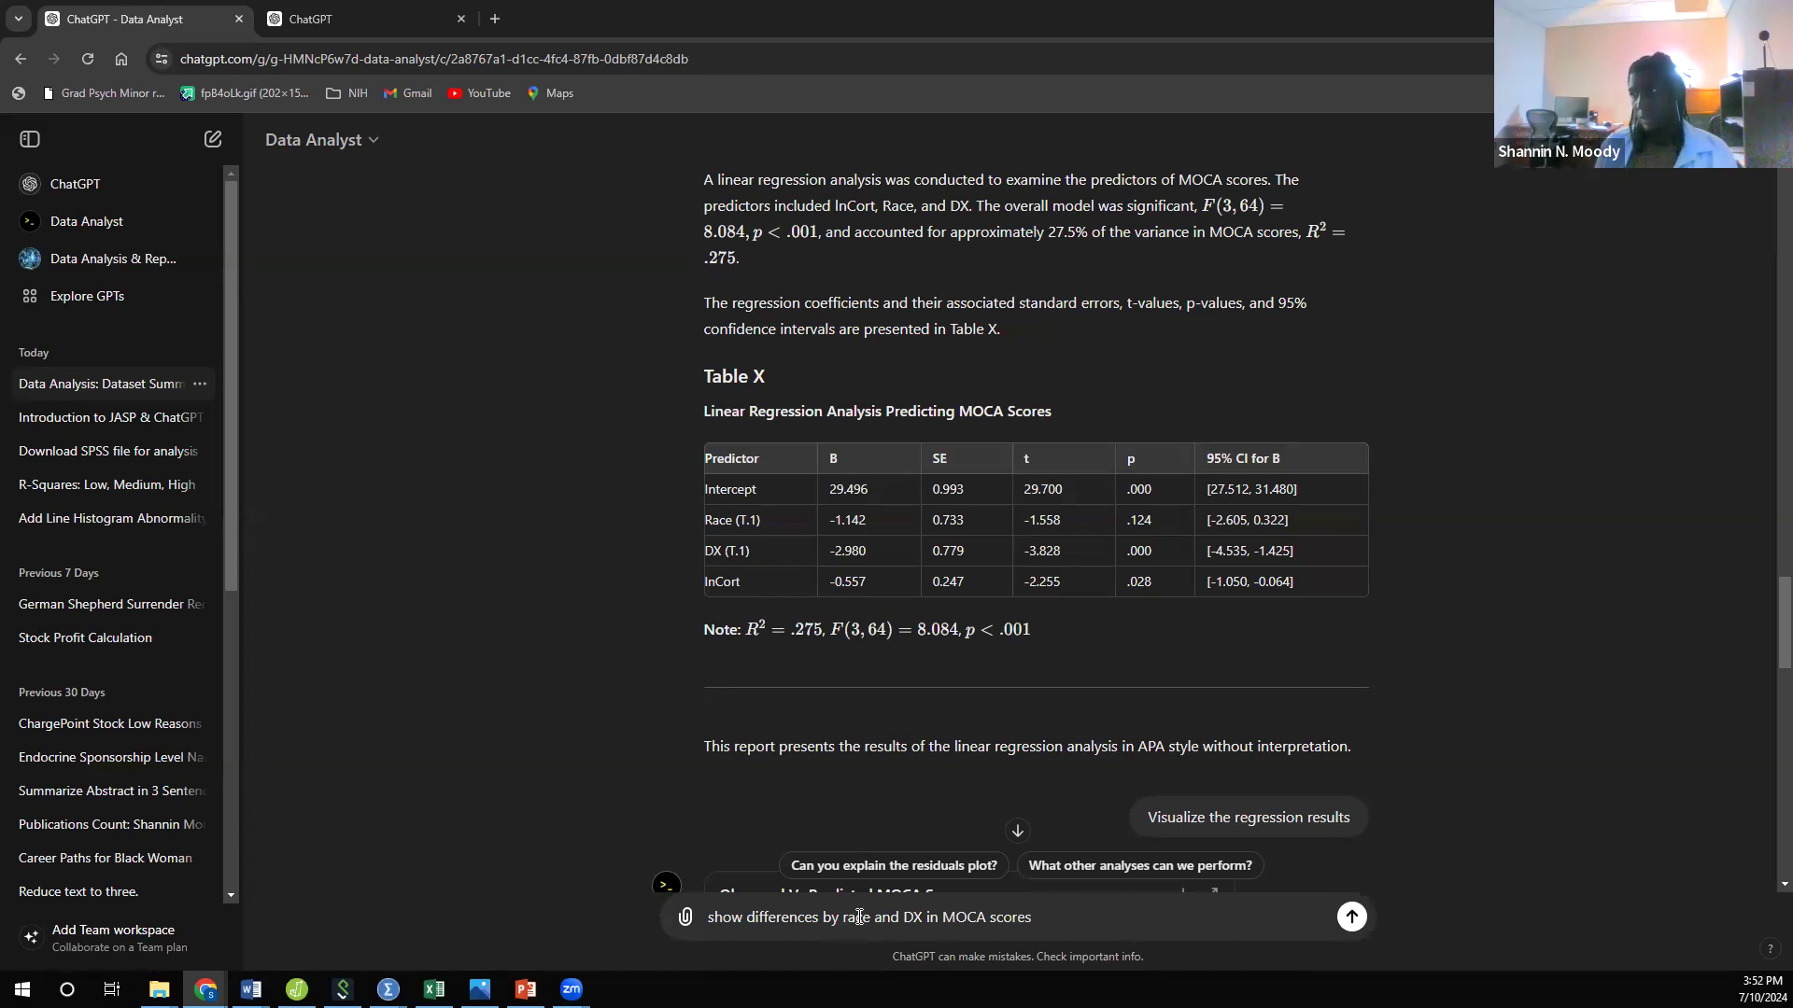
pyautogui.press('Return')
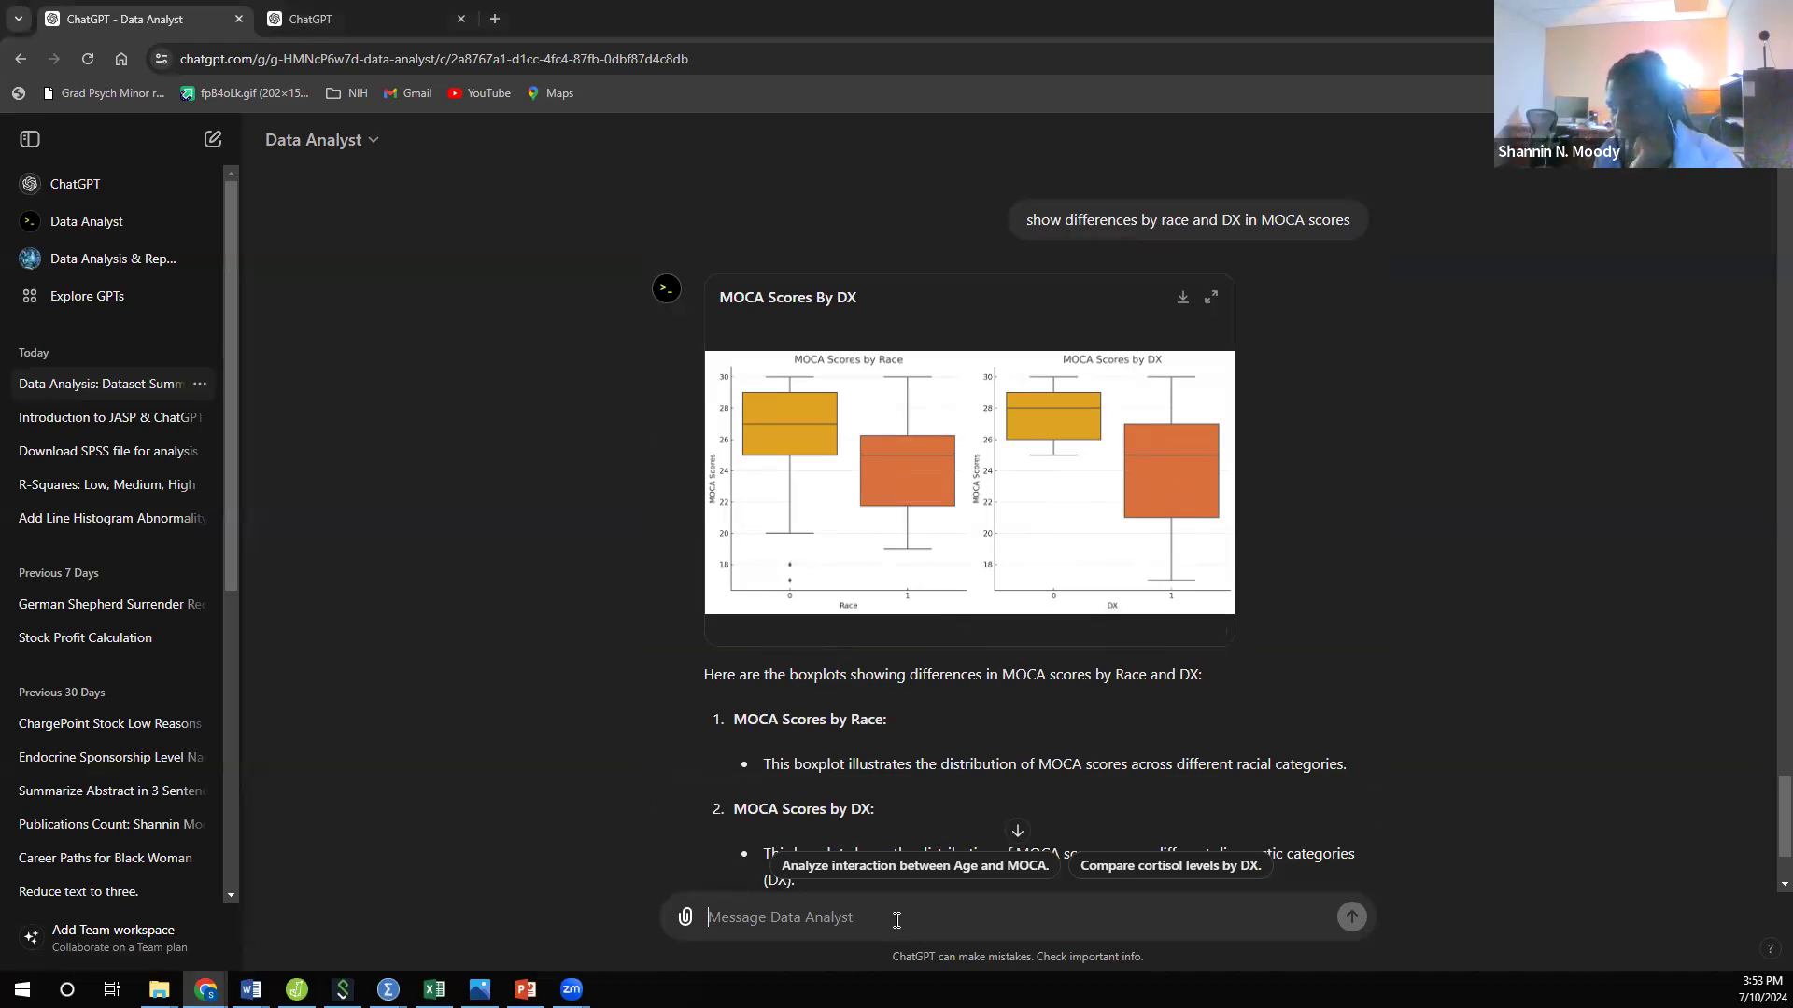
# Step: Send the request "Can you change this to a bar graph?" for the MOCA boxplots
pyautogui.scroll(-2, 1024, 791)
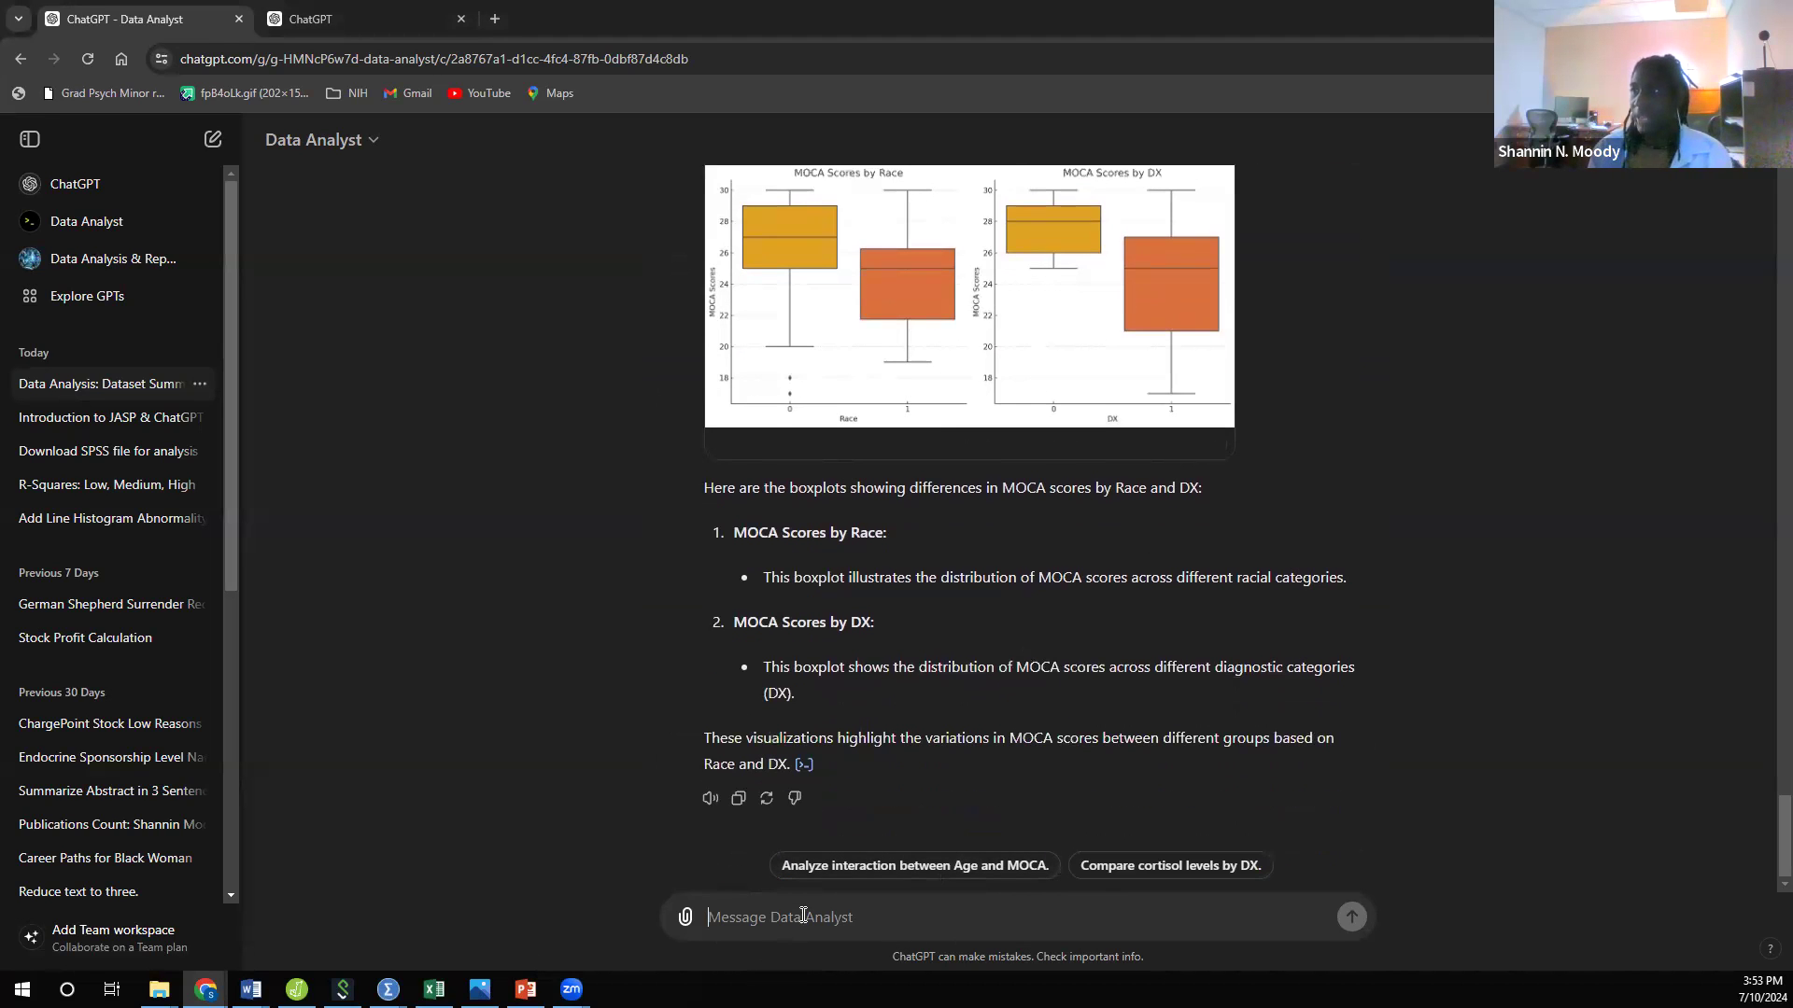
pyautogui.write('Can you change this to a bar graph?')
pyautogui.press('Return')
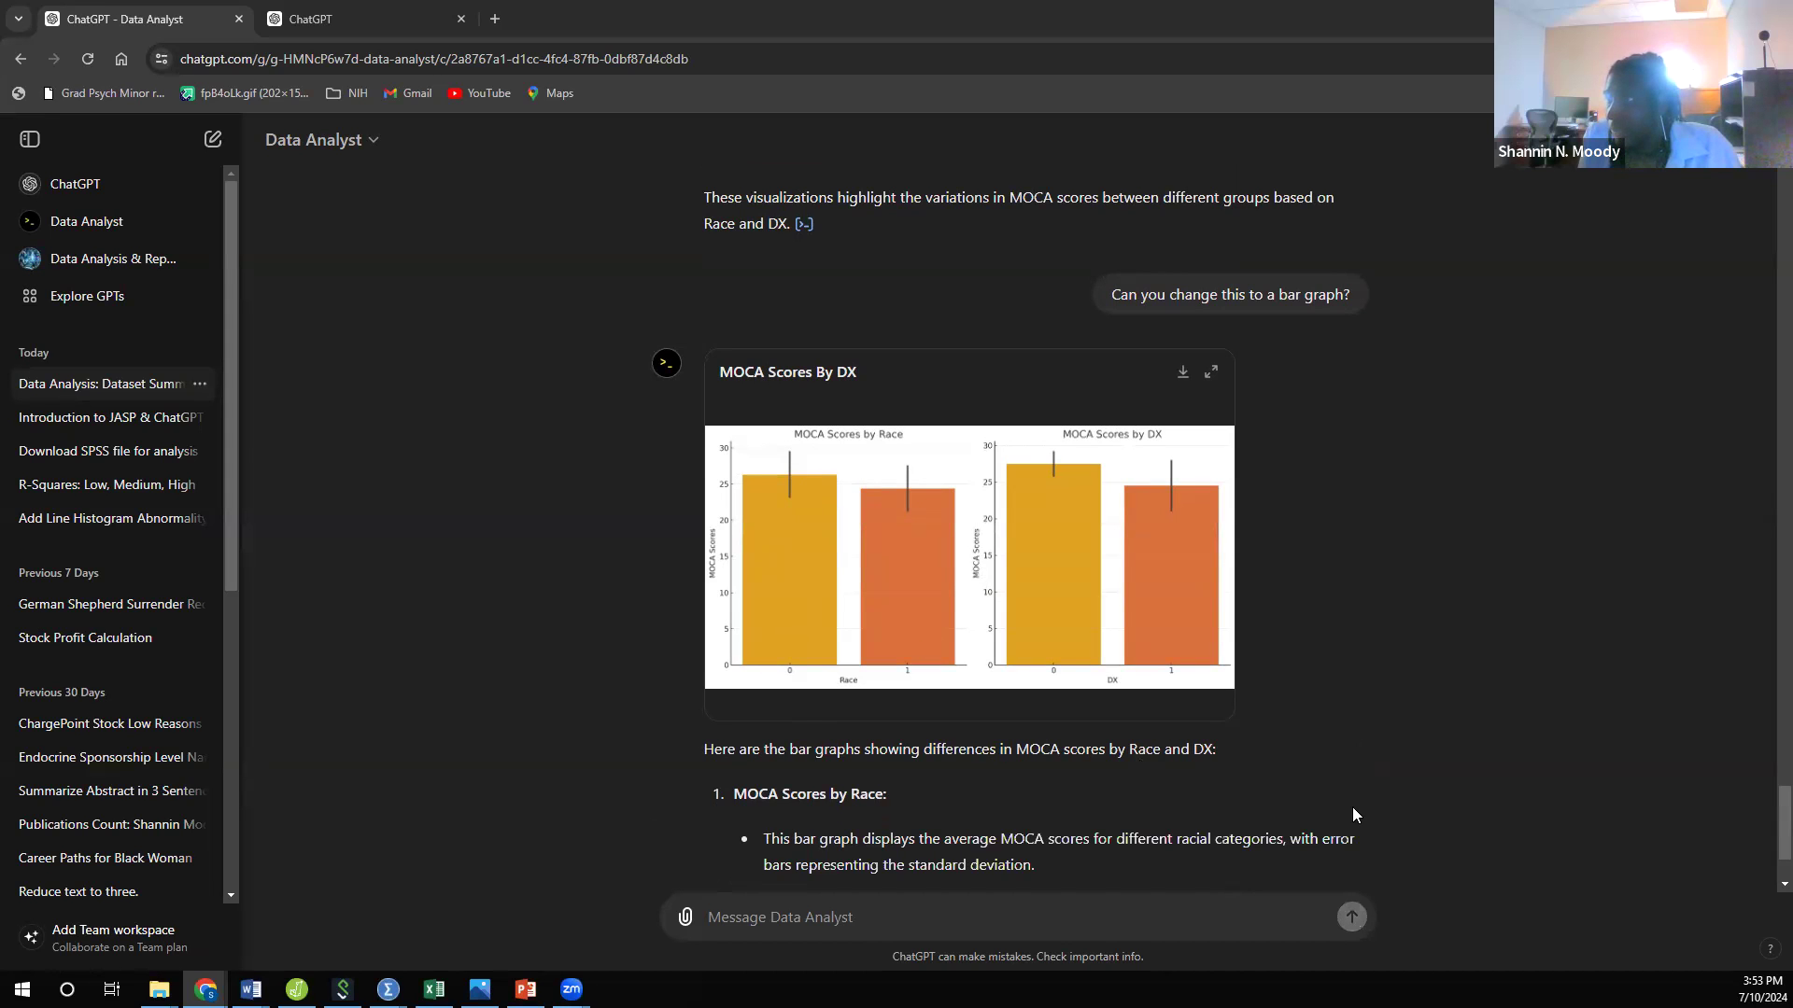
pyautogui.scroll(-3, 1287, 713)
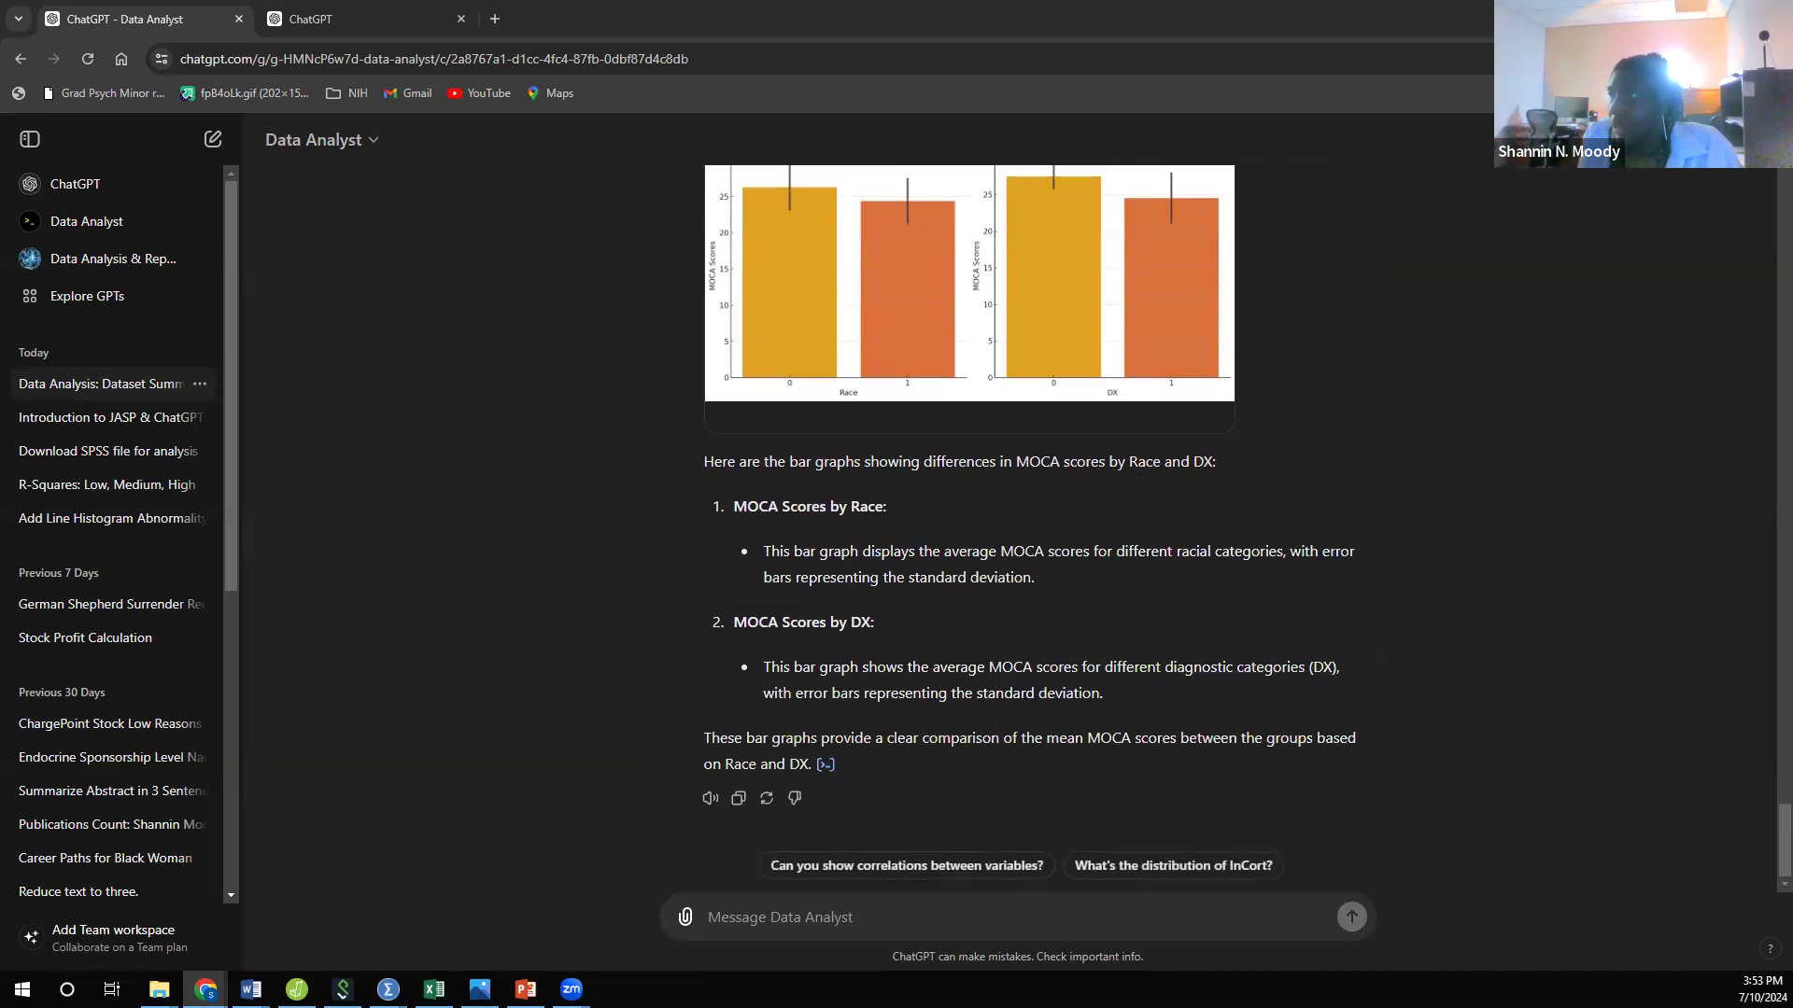
pyautogui.click(844, 916)
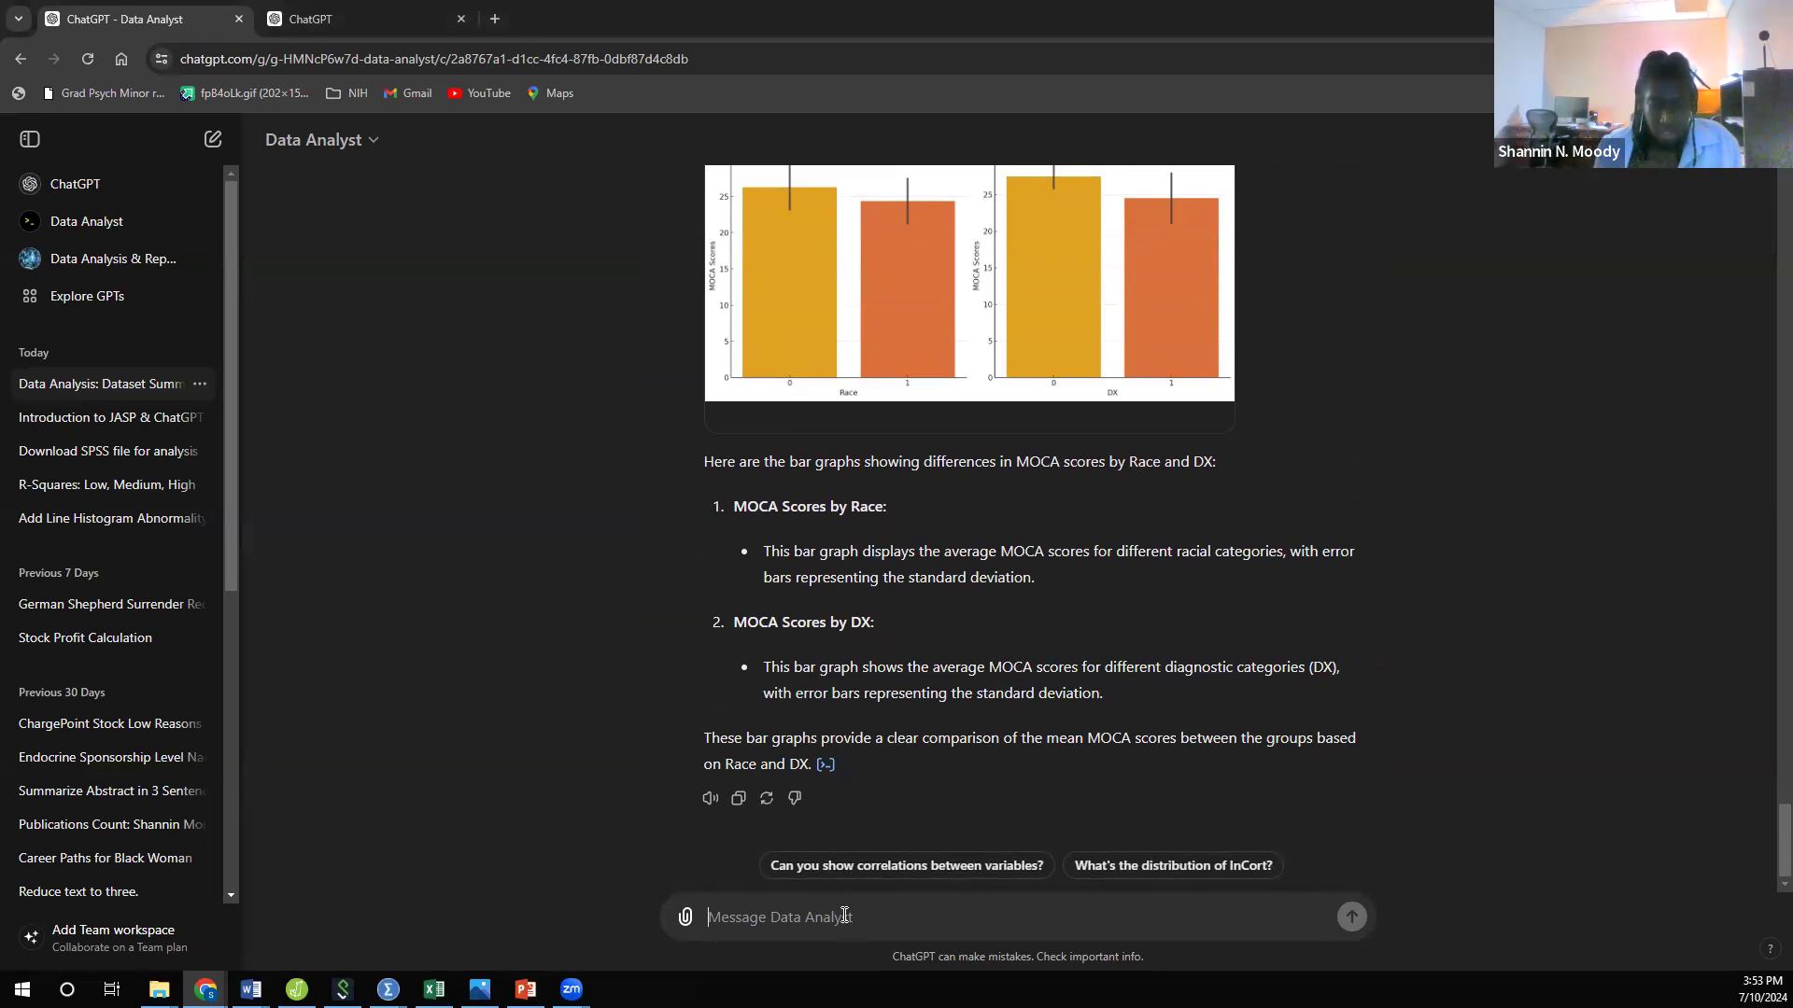
pyautogui.write('label zero')
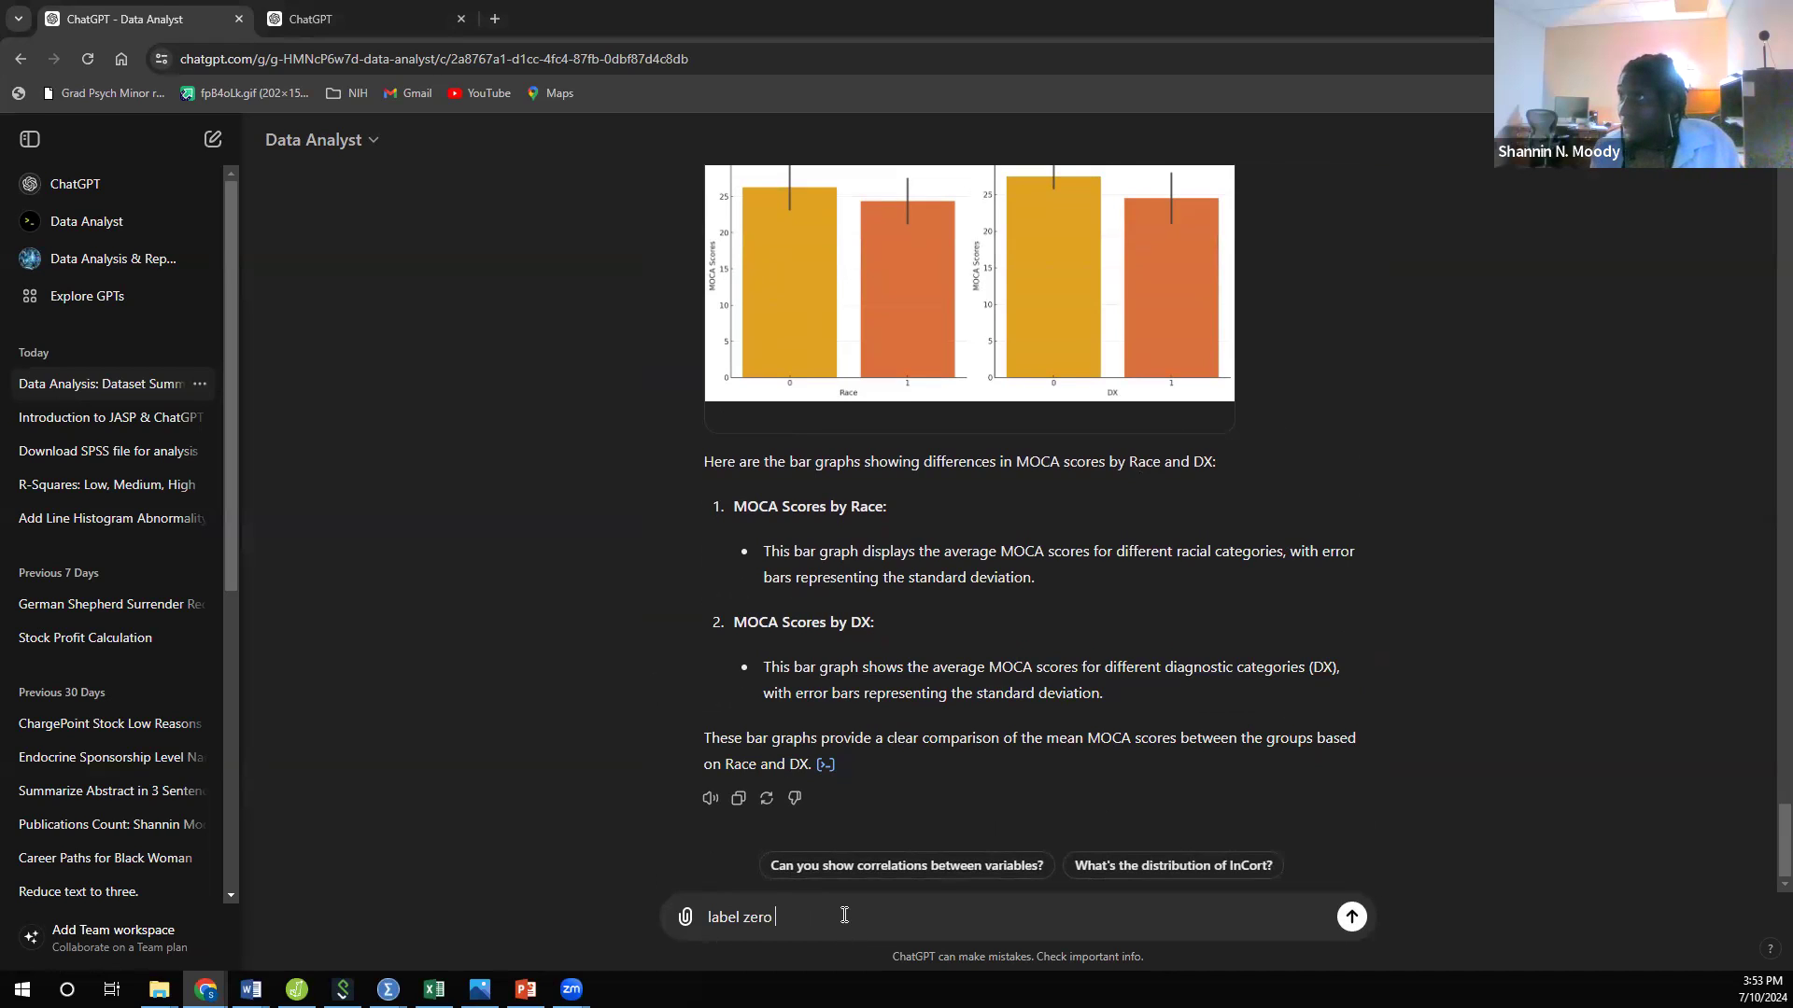
pyautogui.press('BackSpace')
pyautogui.press('BackSpace')
pyautogui.press('BackSpace')
pyautogui.press('BackSpace')
pyautogui.press('BackSpace')
pyautogui.press('BackSpace')
pyautogui.press('BackSpace')
pyautogui.press('BackSpace')
# Step: Send the request "for race 0= White and 1 = Black can you relabel that graph?" for the MOCA bar graphs
pyautogui.write('for race 0= White and 1')
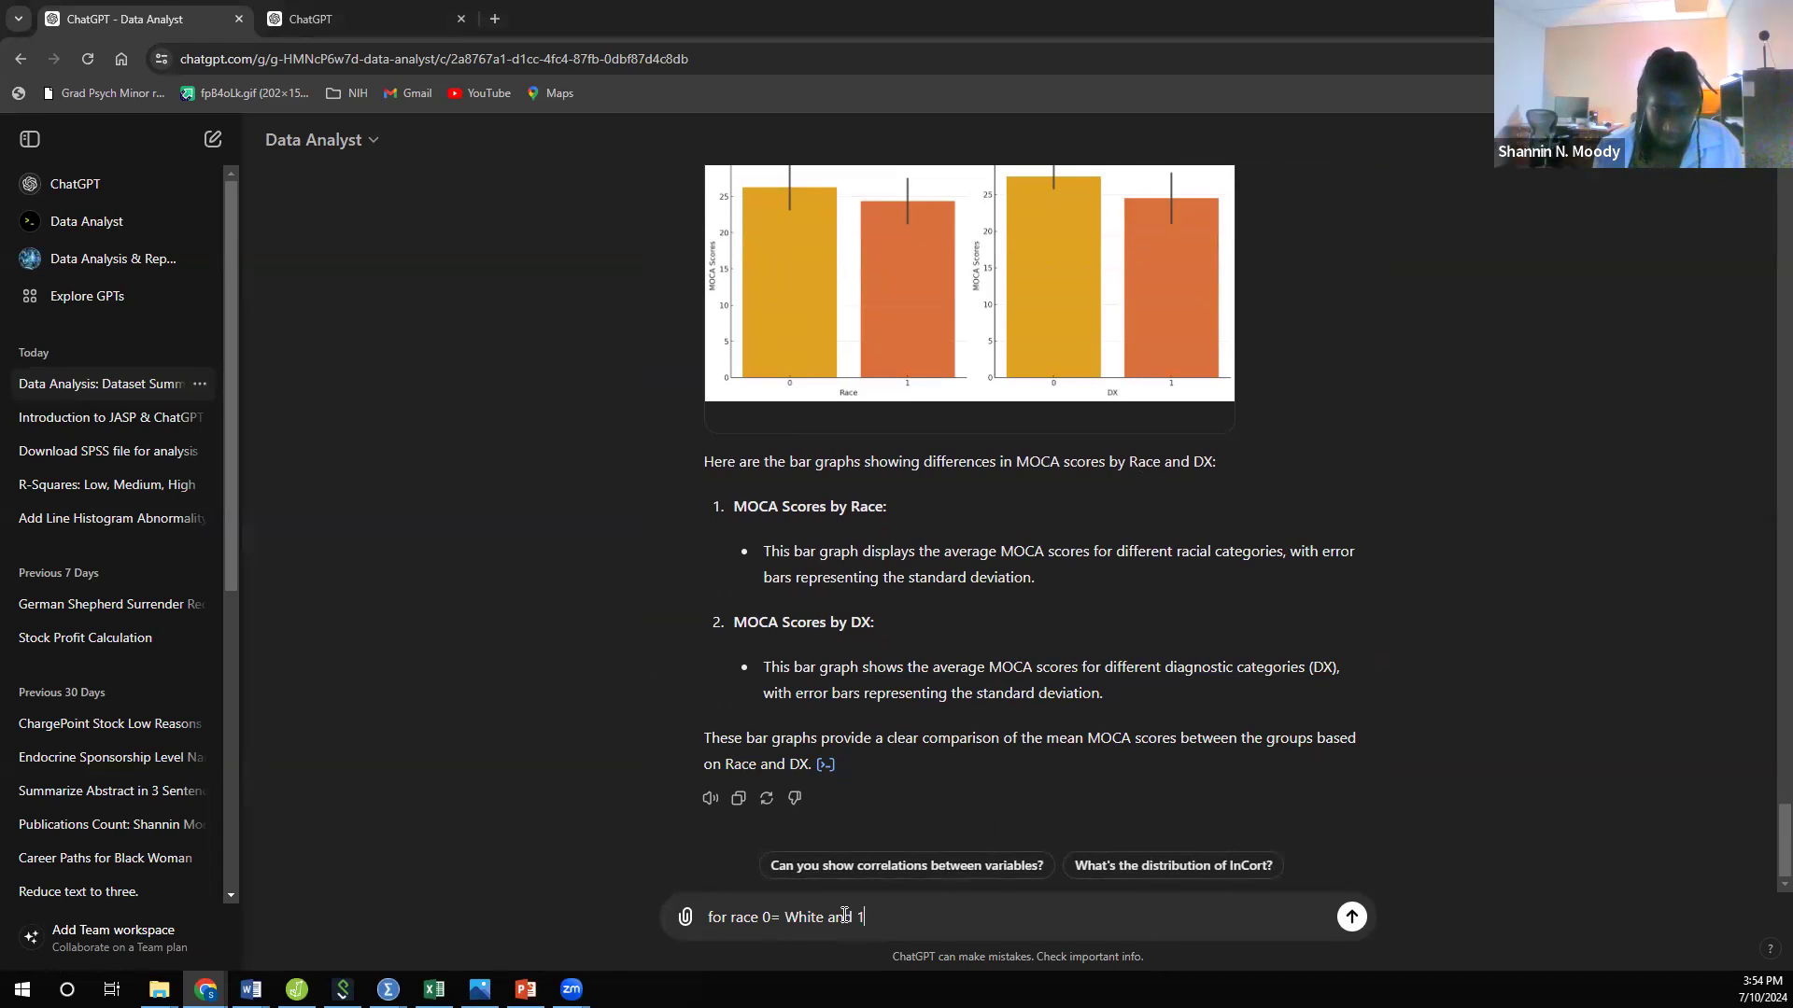
pyautogui.write(' = Blac')
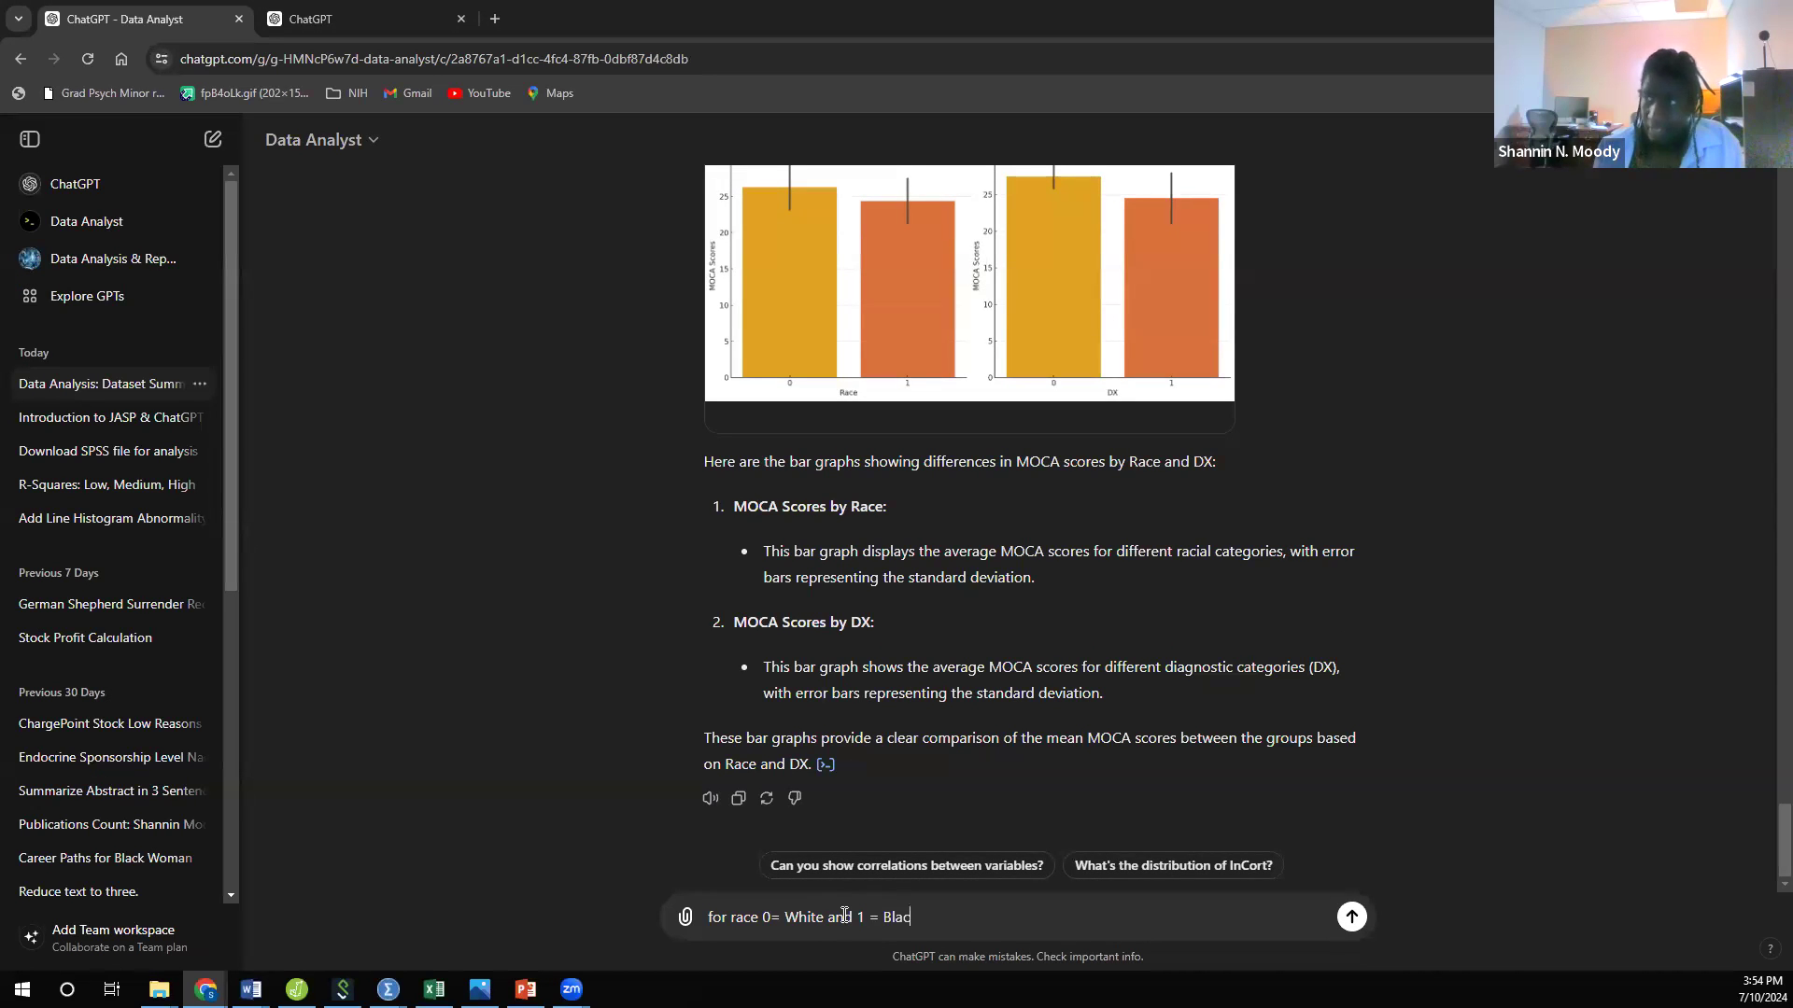
pyautogui.write('k can ')
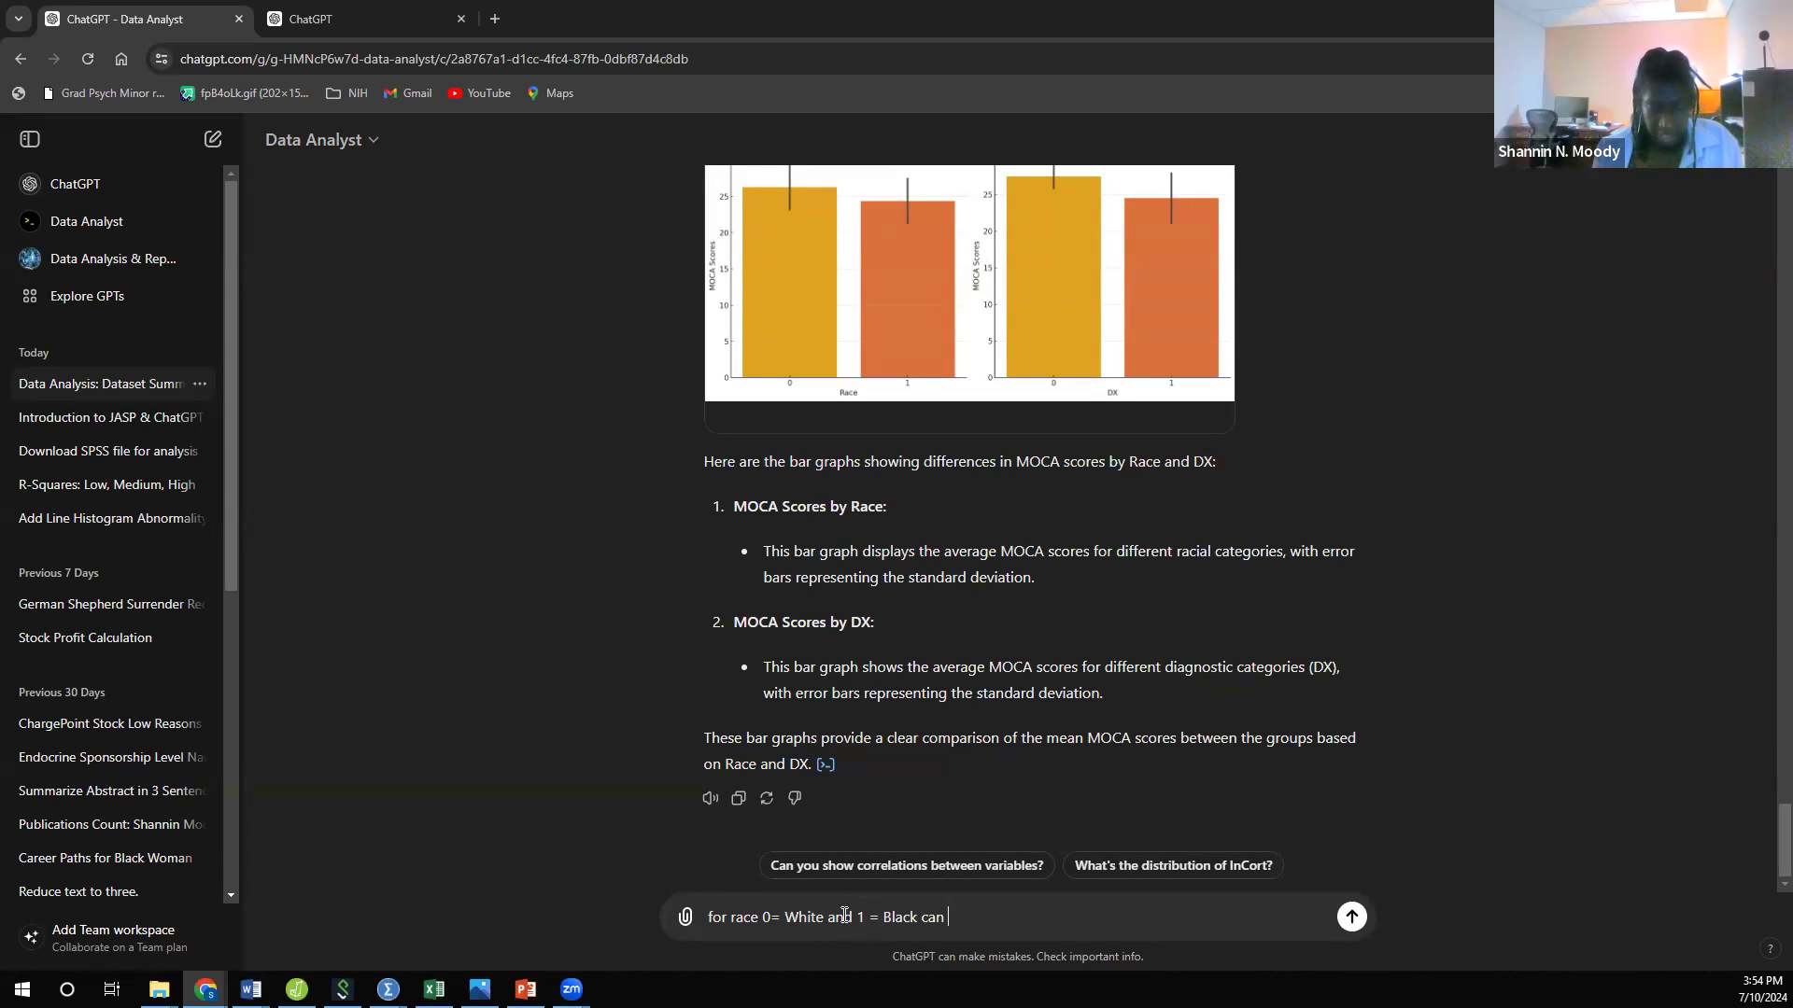
pyautogui.write('you rela')
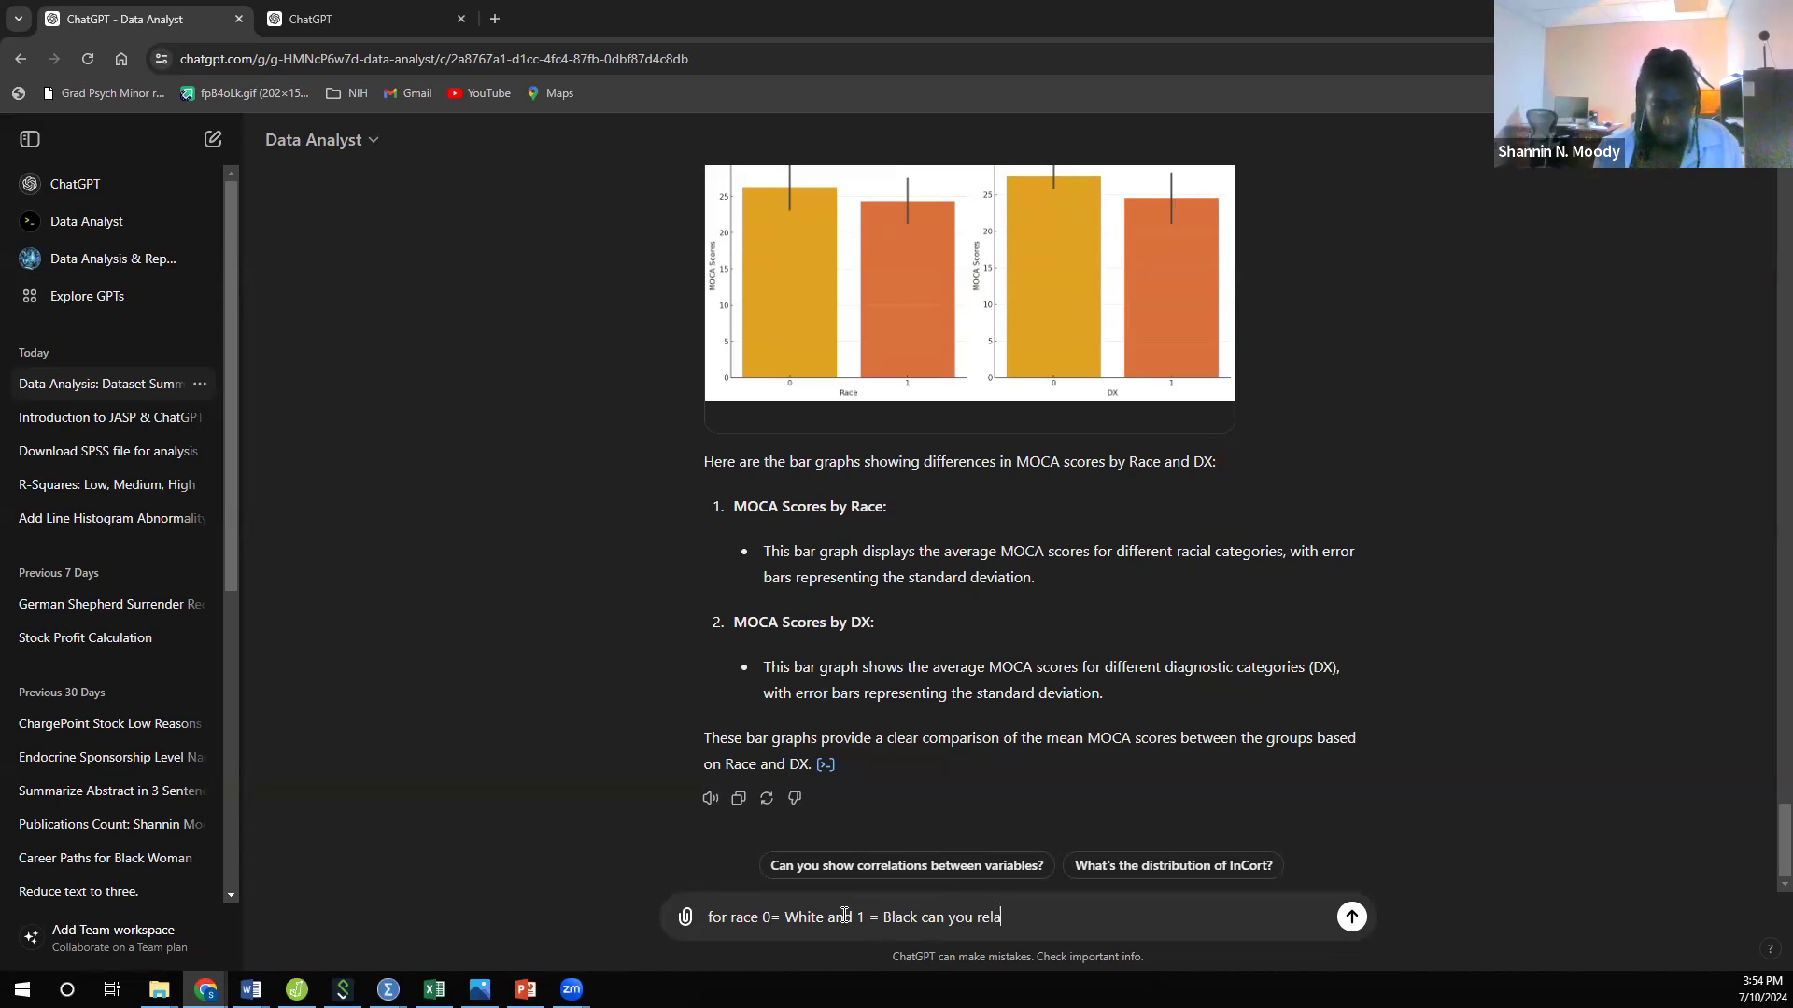
pyautogui.write('bel that')
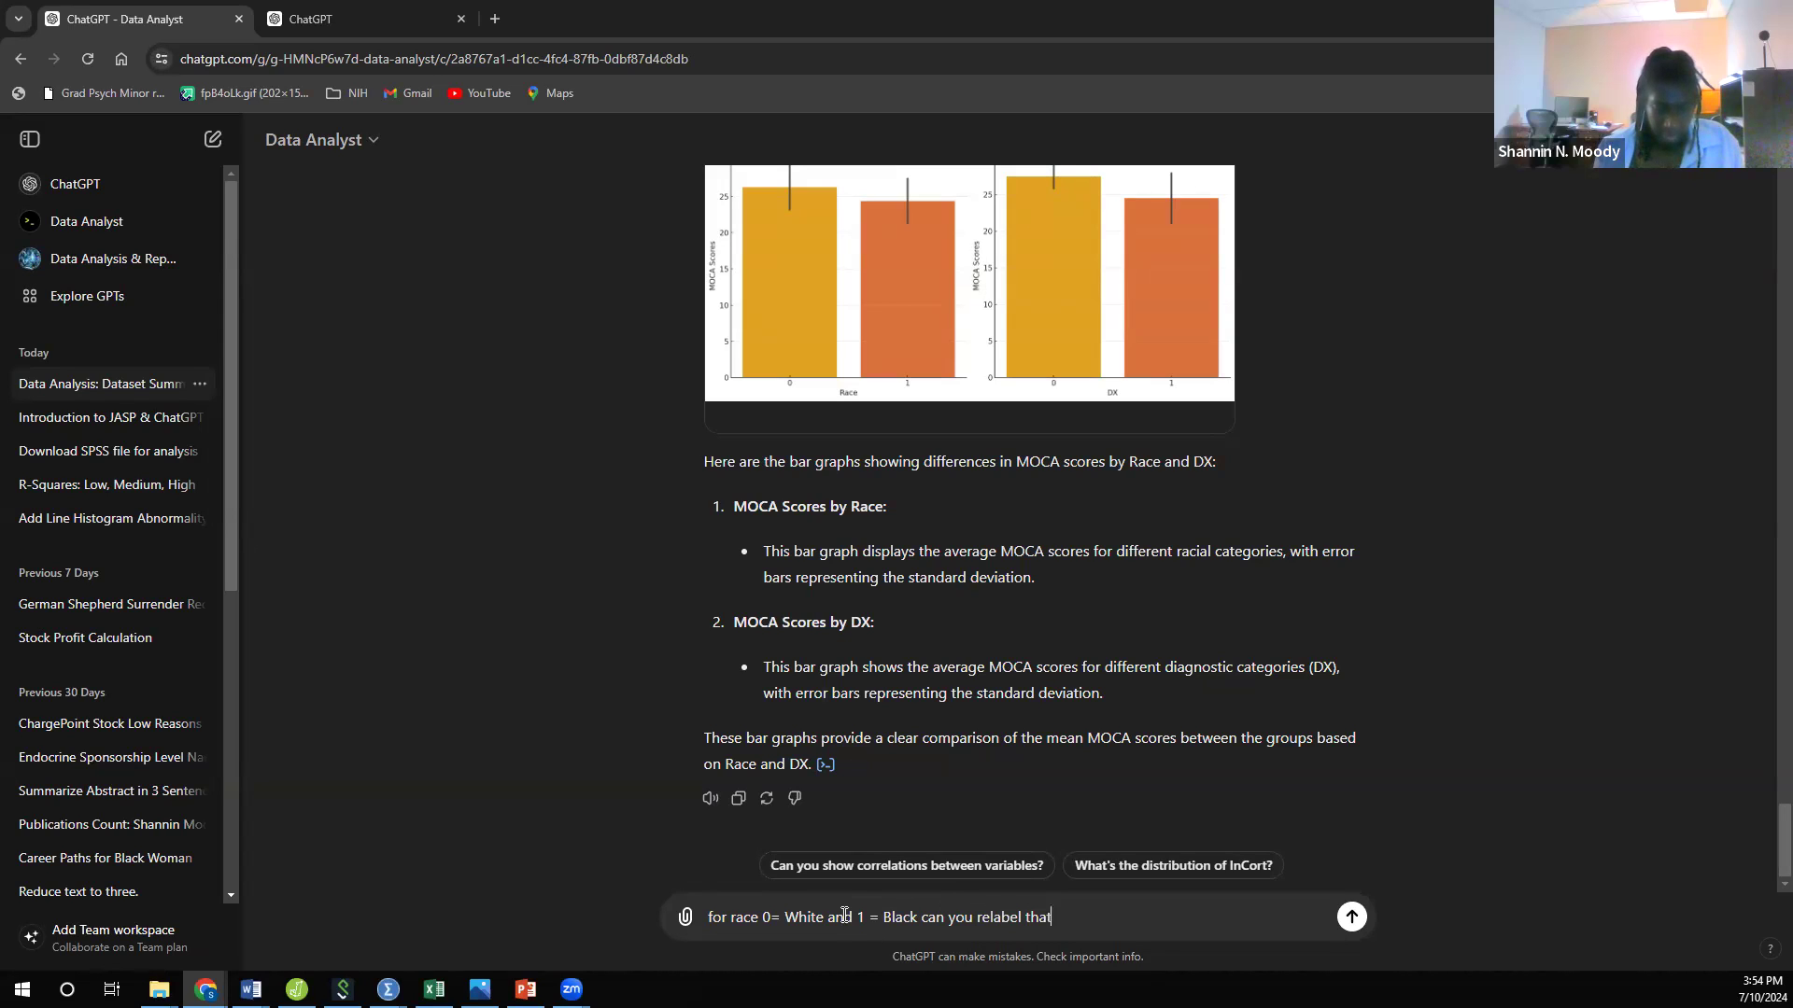
pyautogui.write(' graph?')
pyautogui.press('Return')
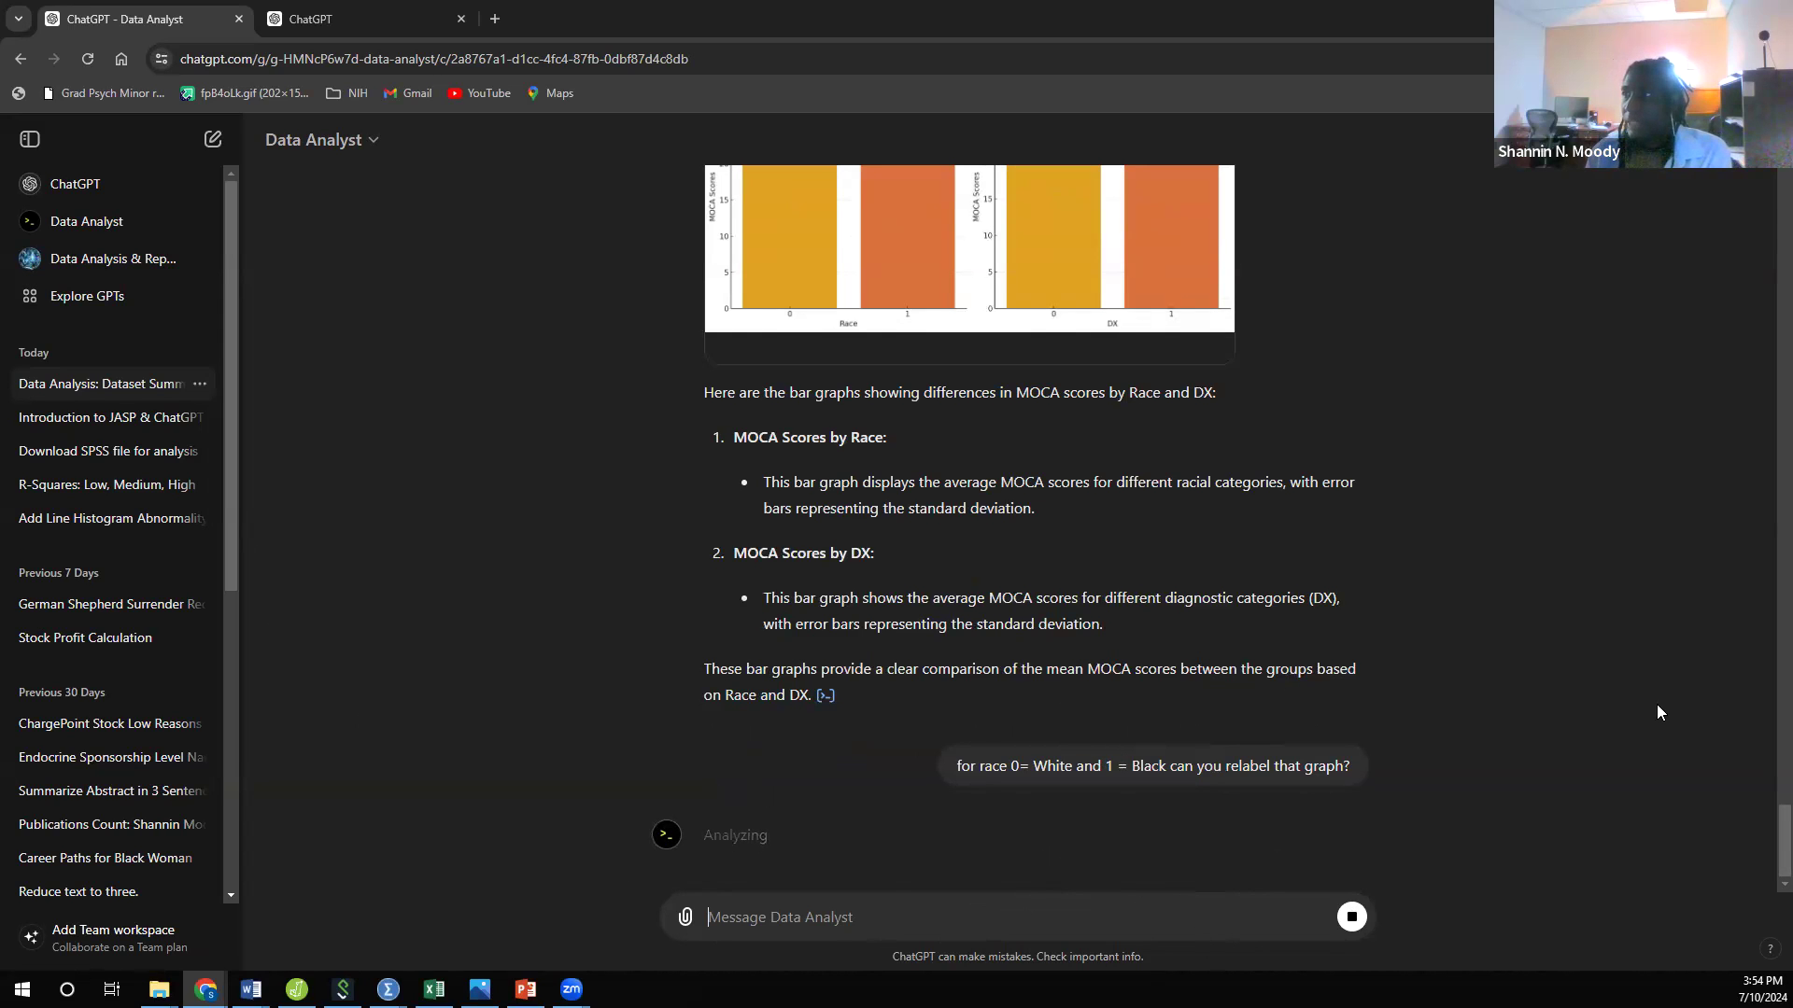
# Step: Look back over the earlier MOCA plots and descriptions, the relabelled bar graphs and the APA regression table
pyautogui.scroll(4, 1591, 732)
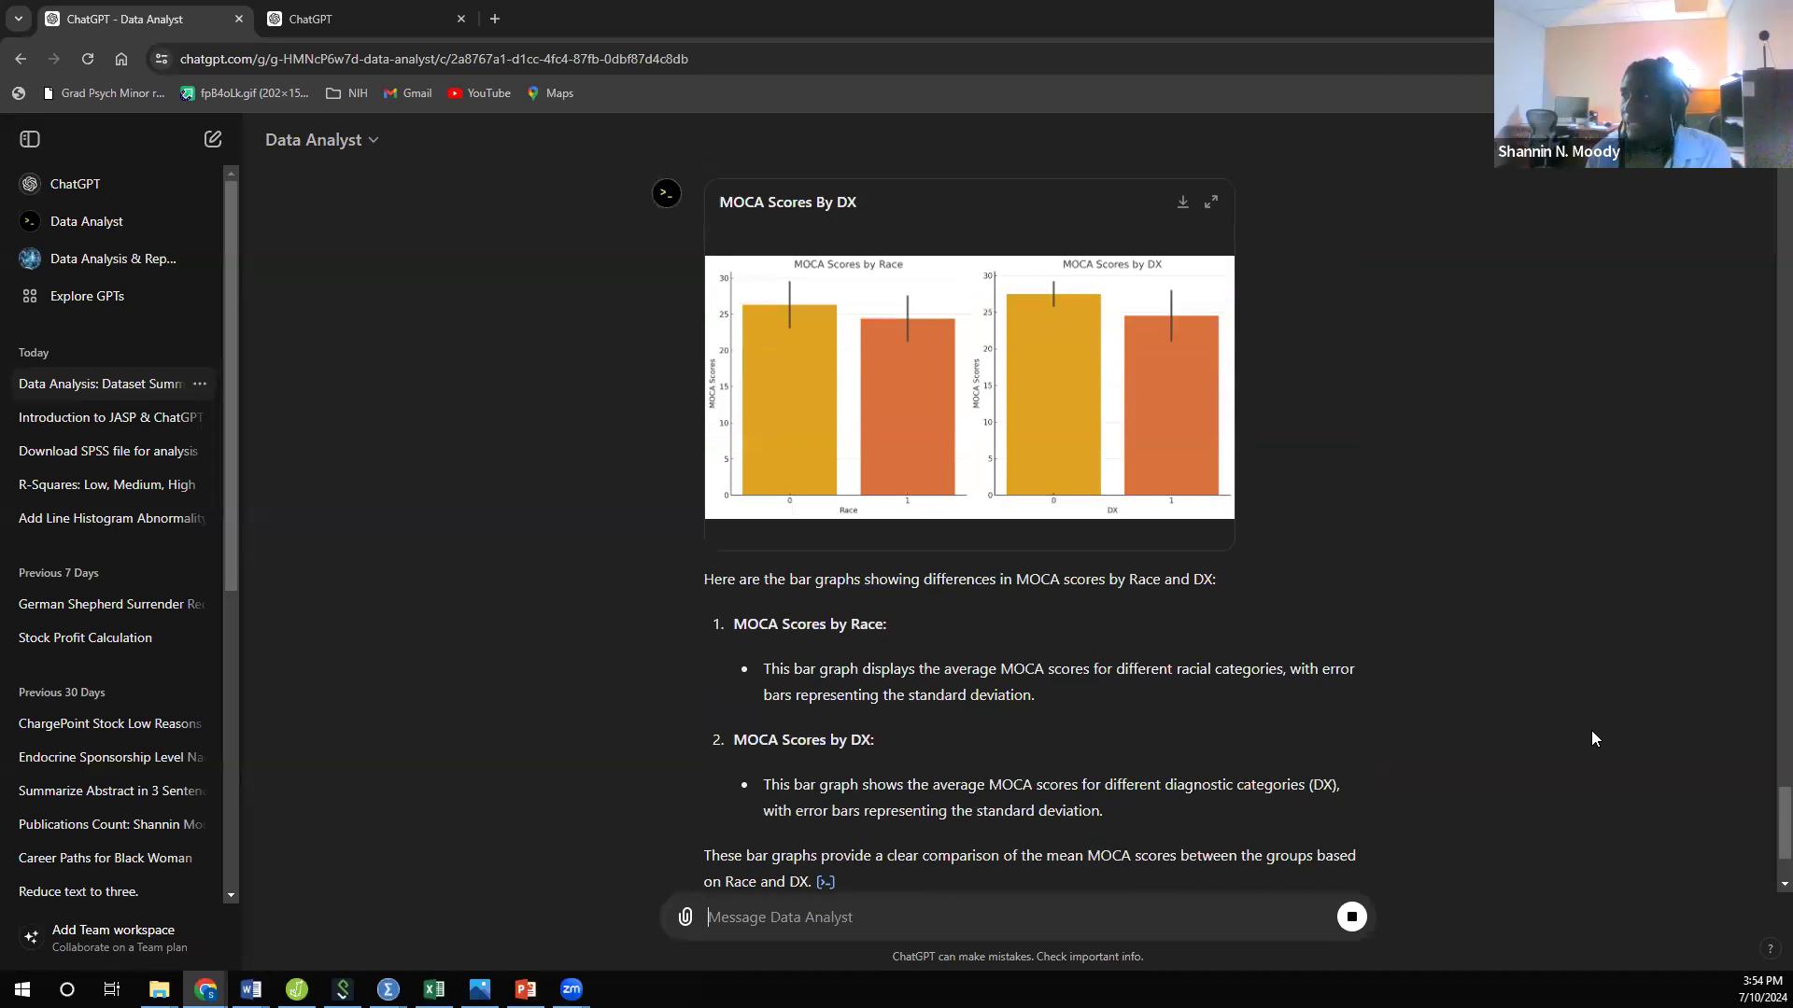
pyautogui.scroll(7, 1311, 585)
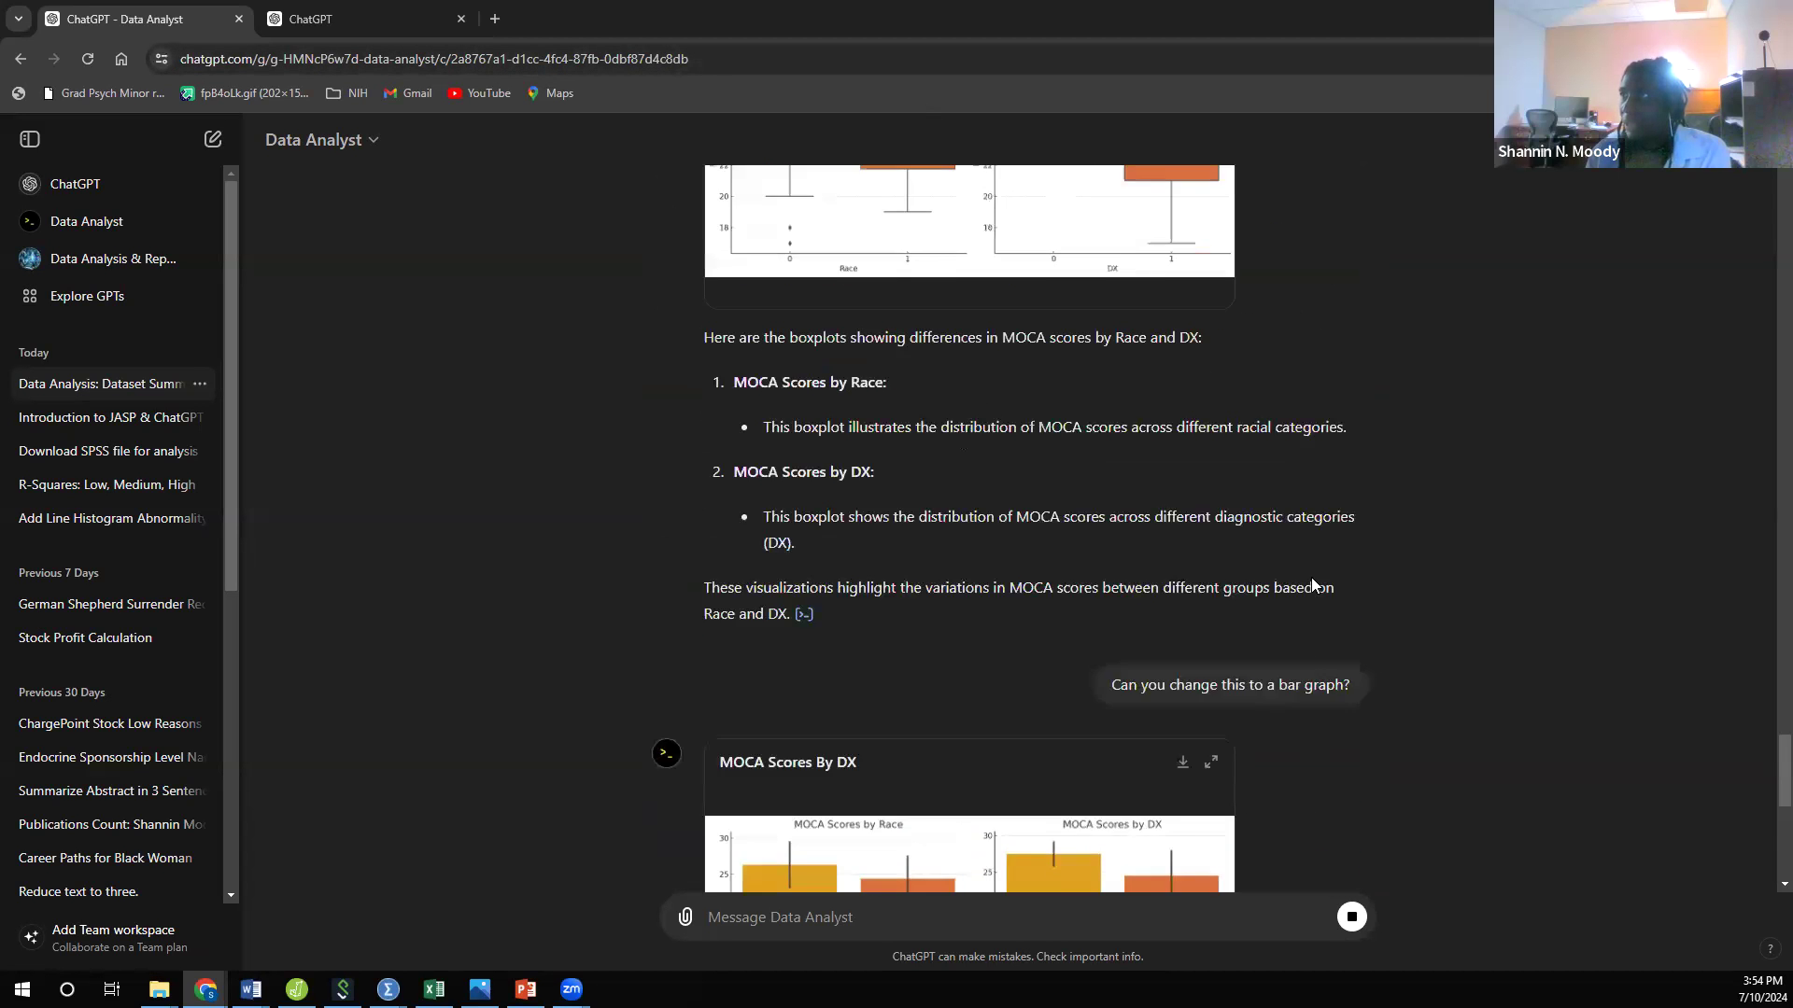
pyautogui.scroll(9, 1312, 583)
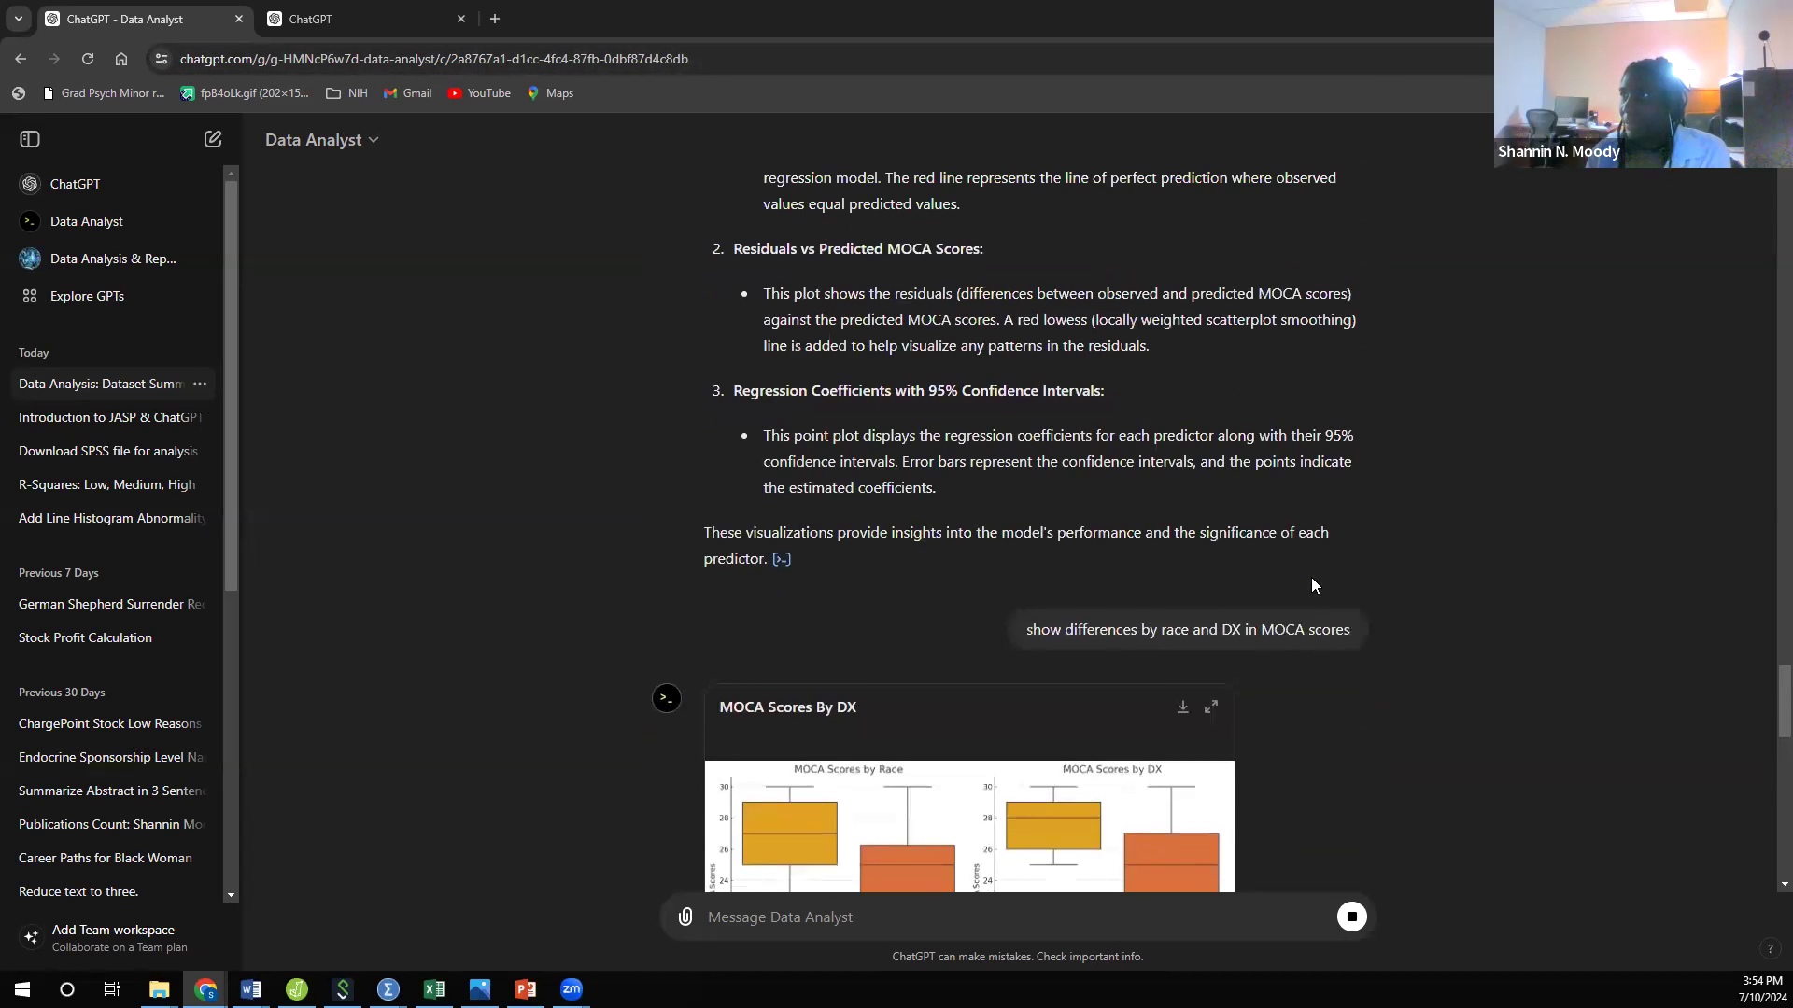
pyautogui.scroll(8, 1311, 581)
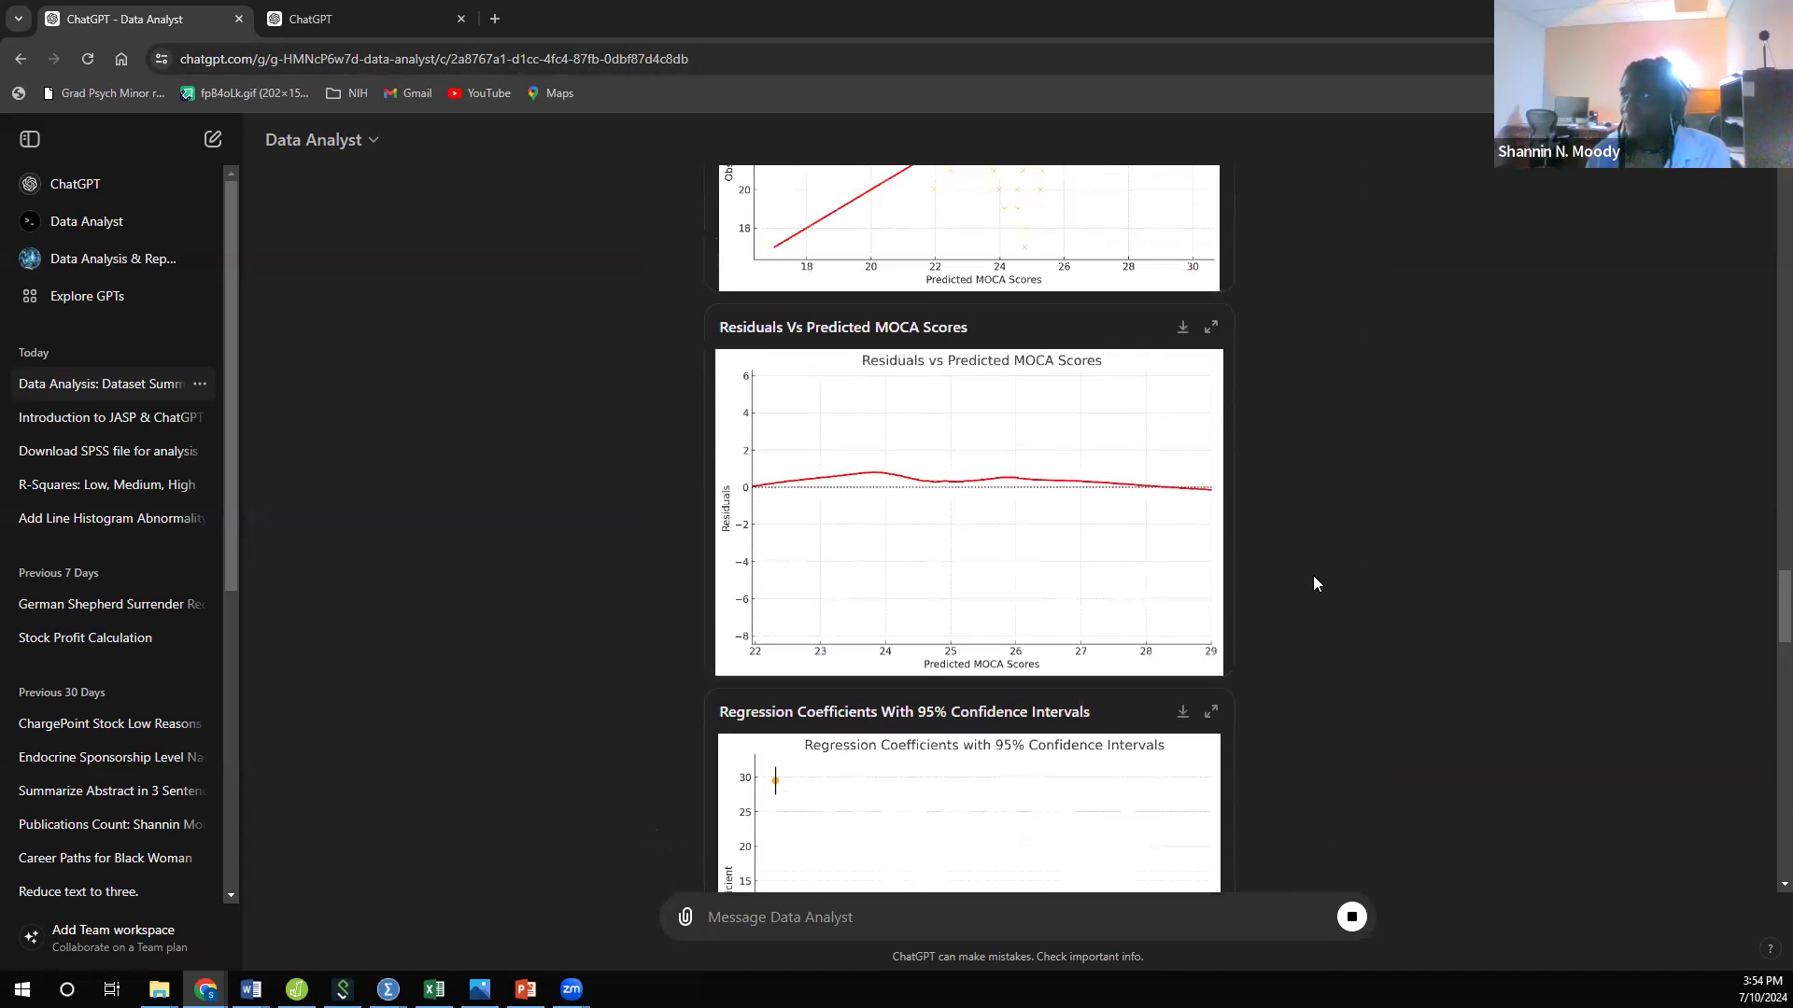
pyautogui.scroll(5, 1313, 584)
pyautogui.scroll(-20, 1313, 584)
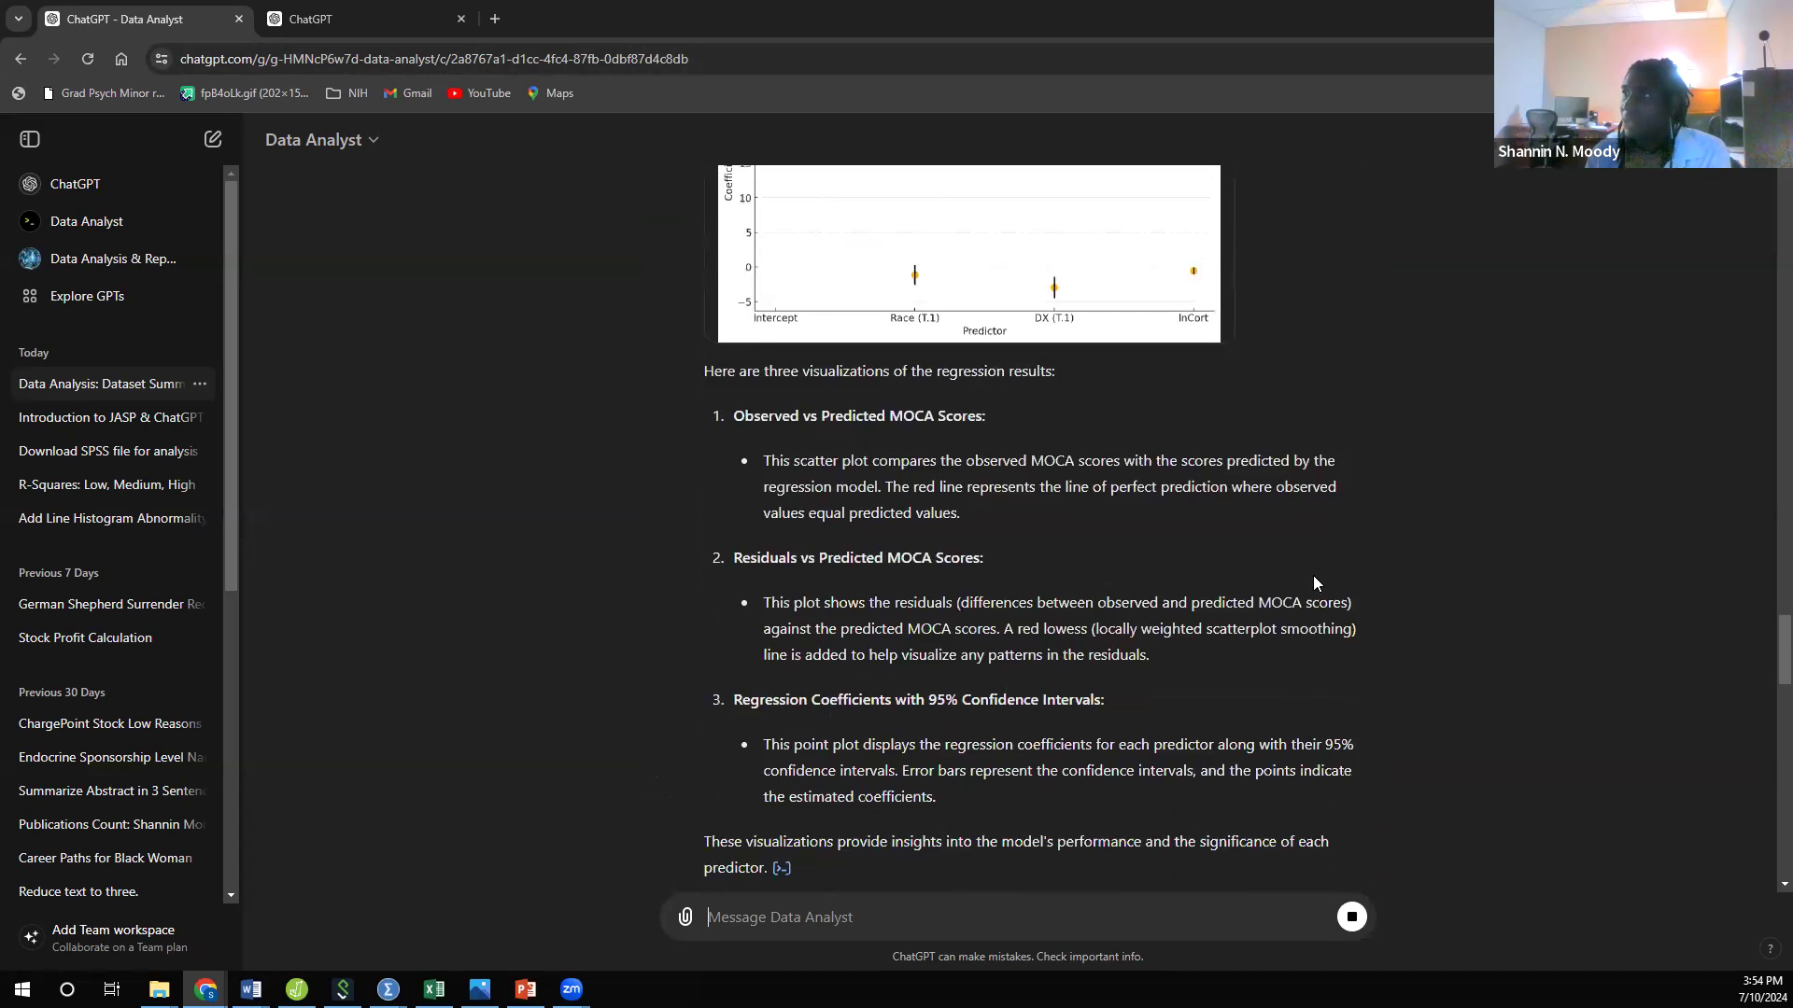
pyautogui.scroll(-18, 1313, 583)
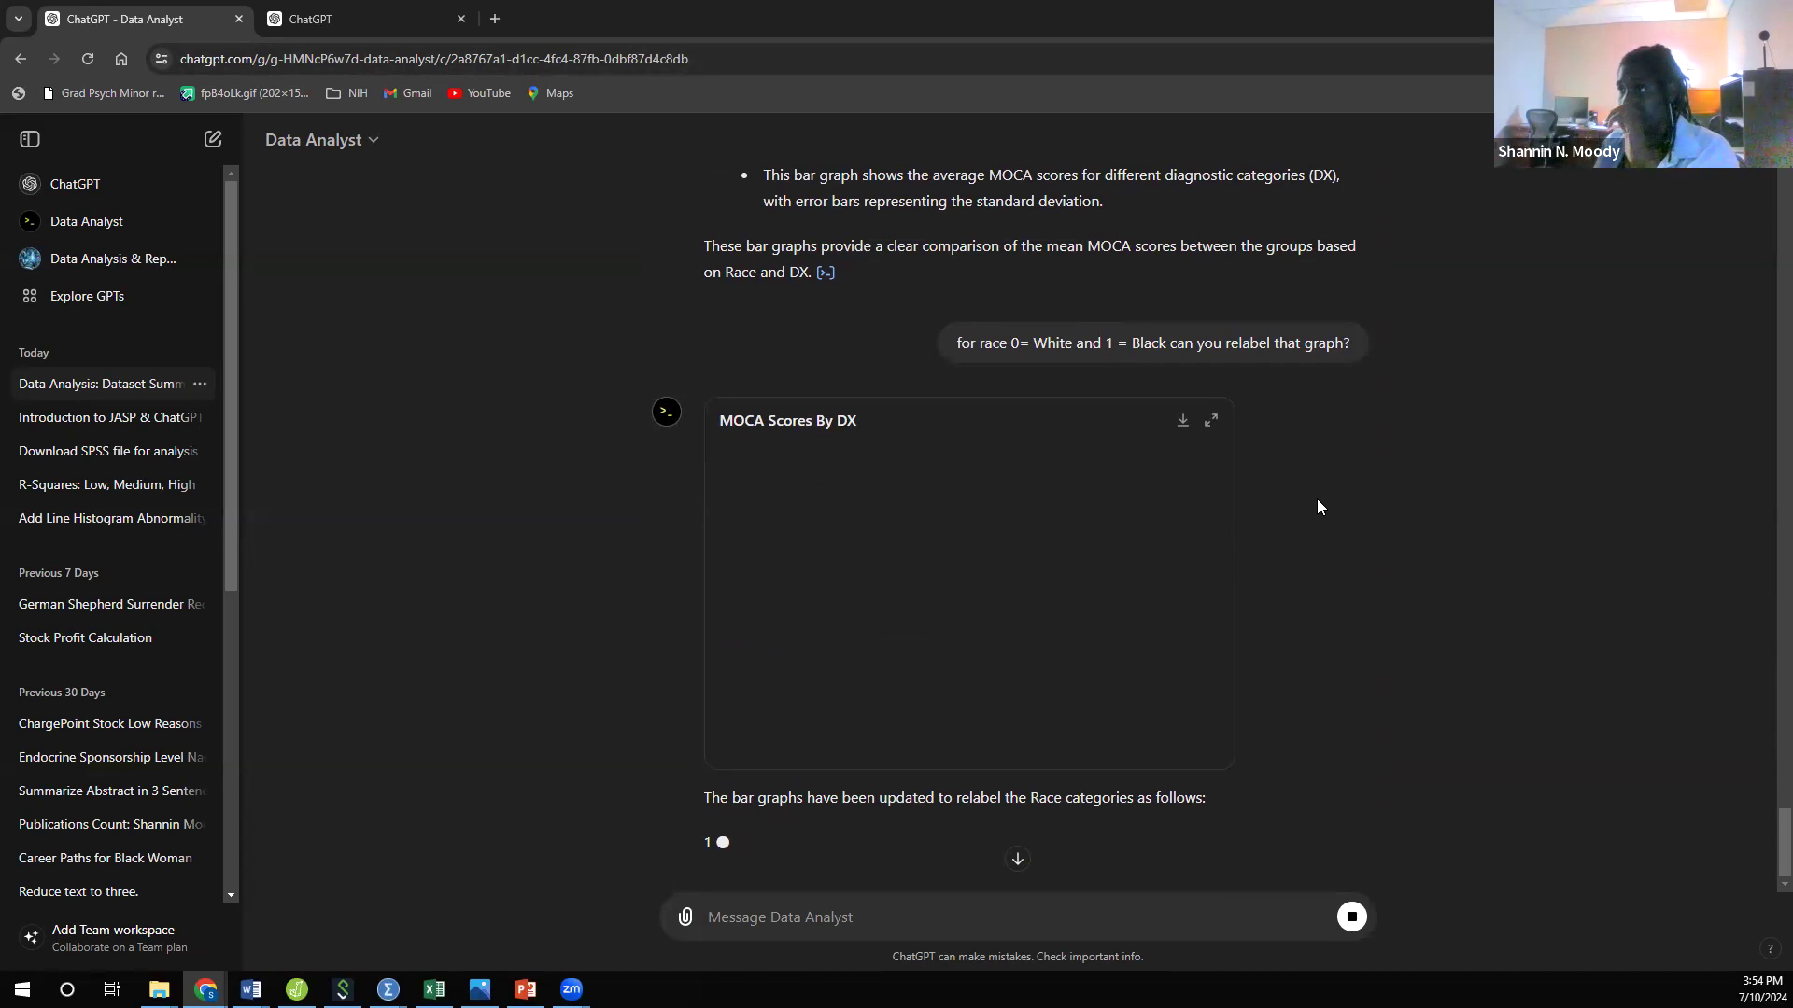
pyautogui.scroll(-2, 1238, 608)
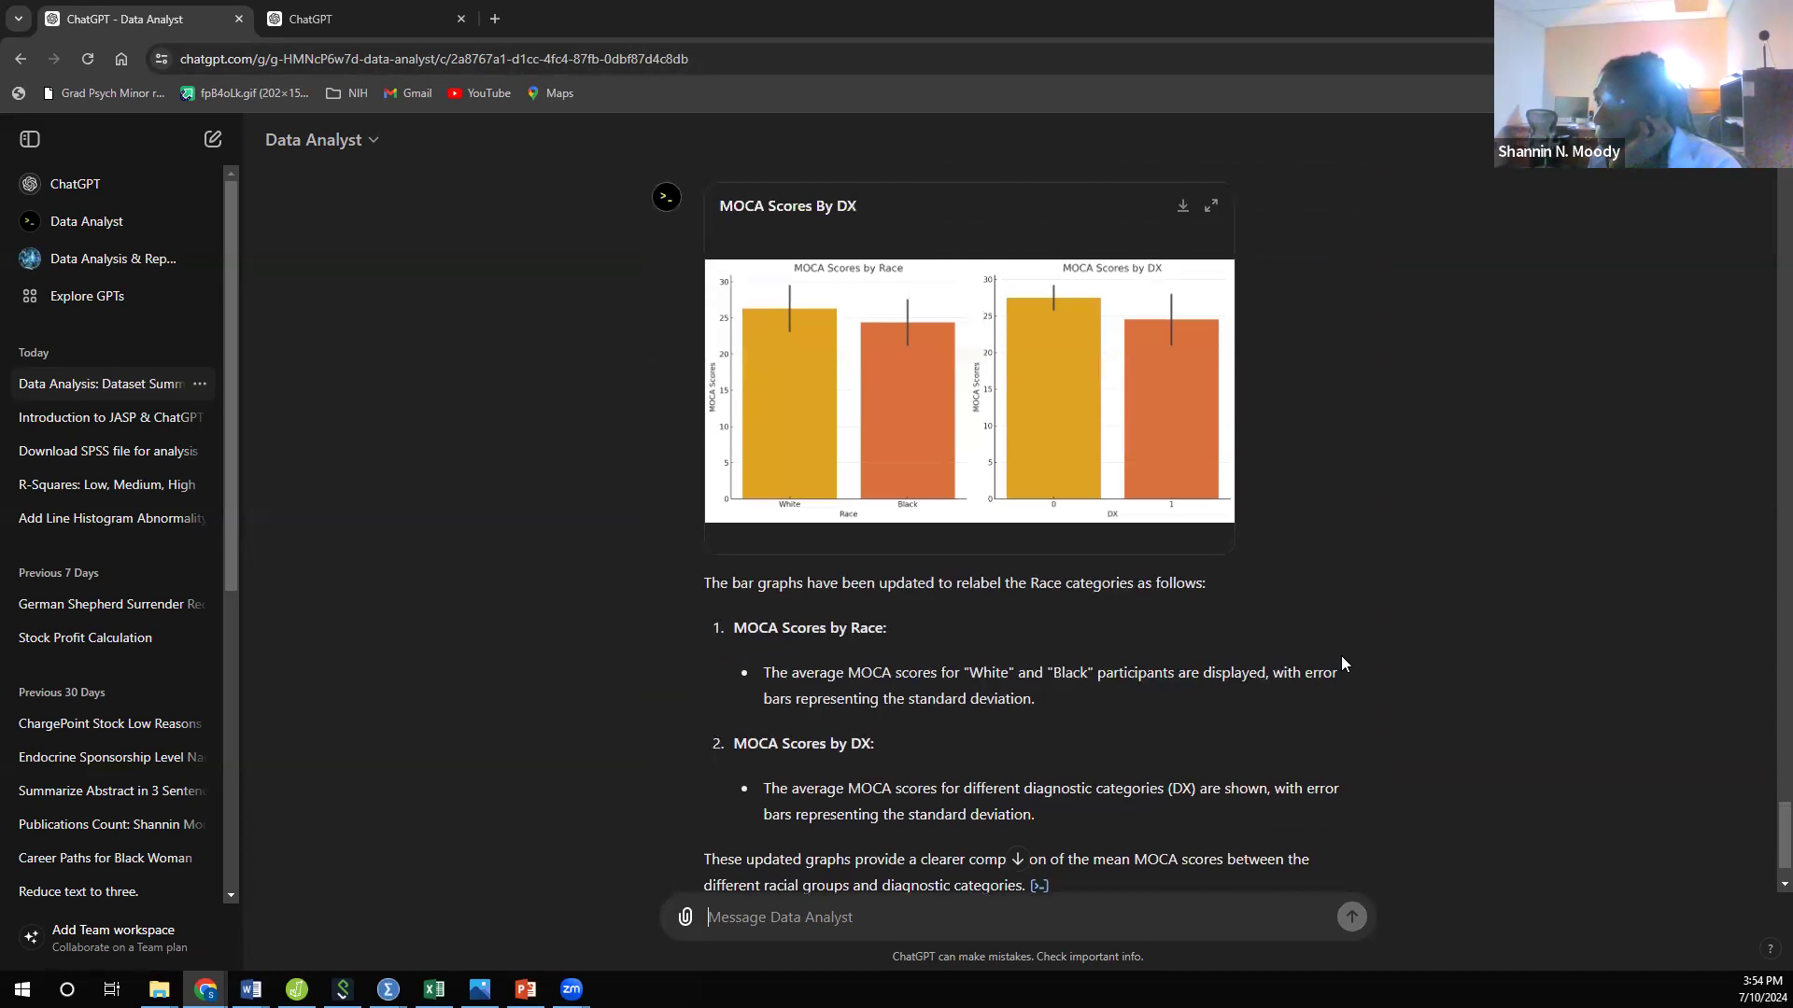
pyautogui.scroll(1, 1341, 655)
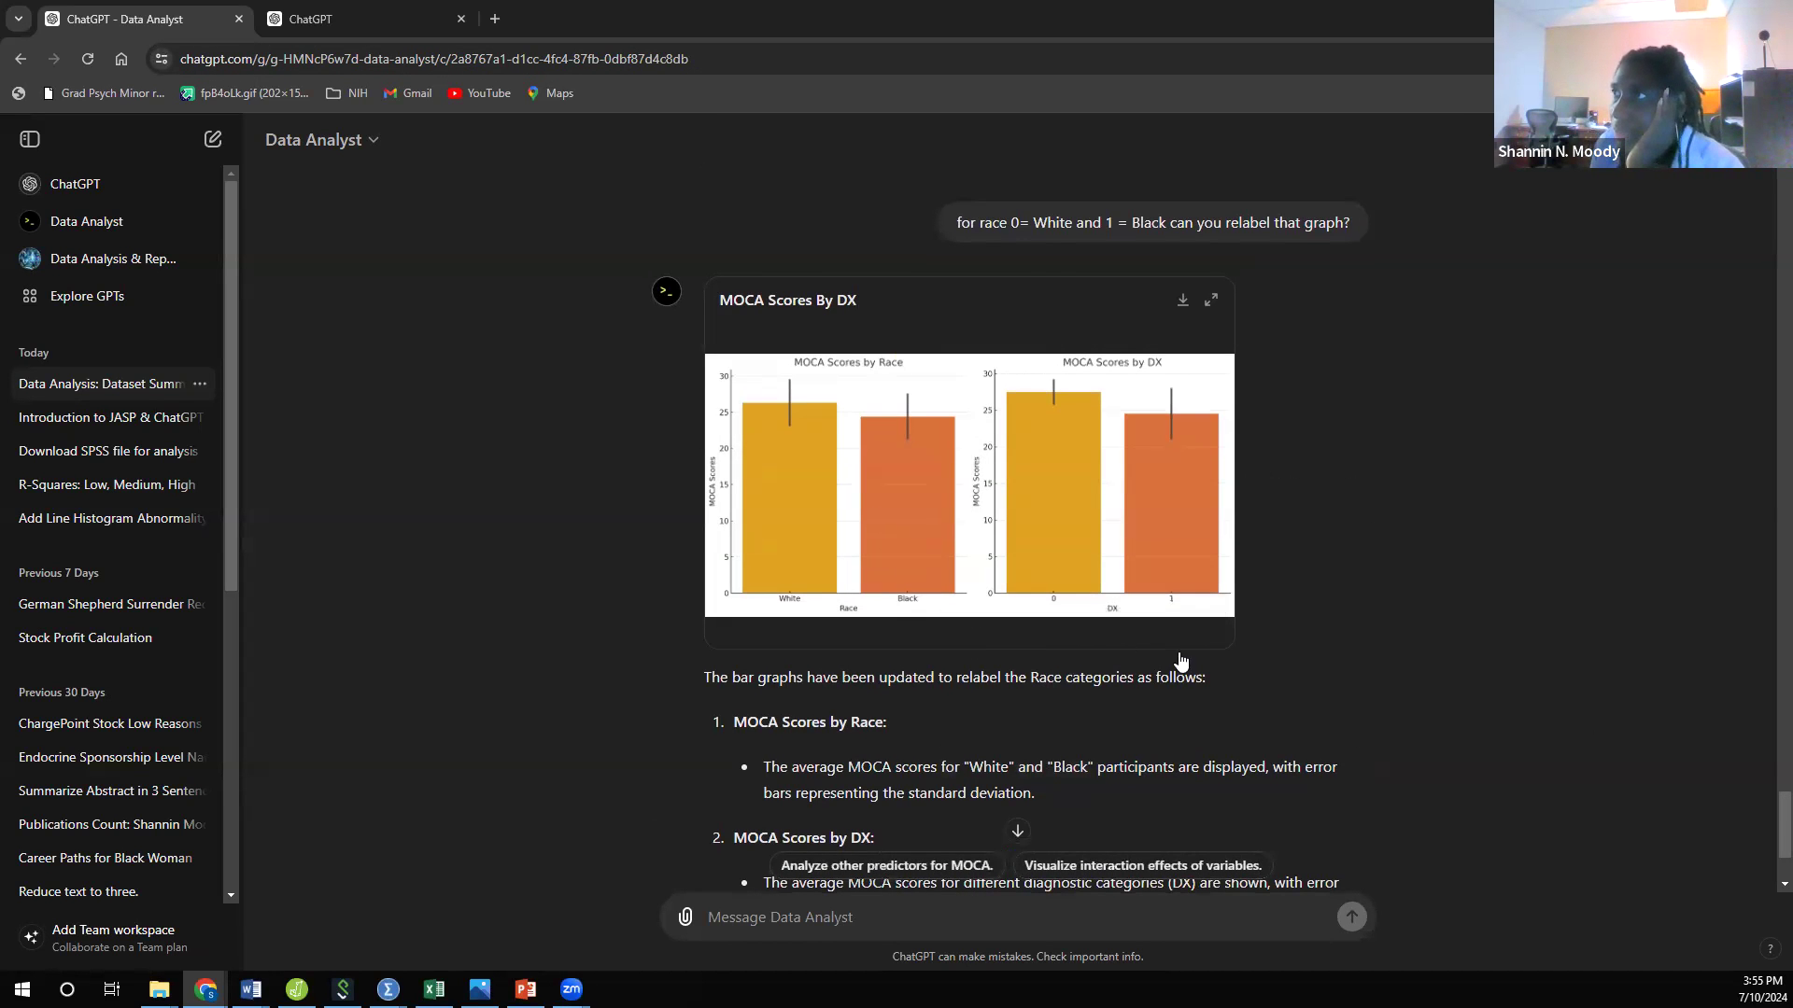
pyautogui.scroll(20, 1181, 661)
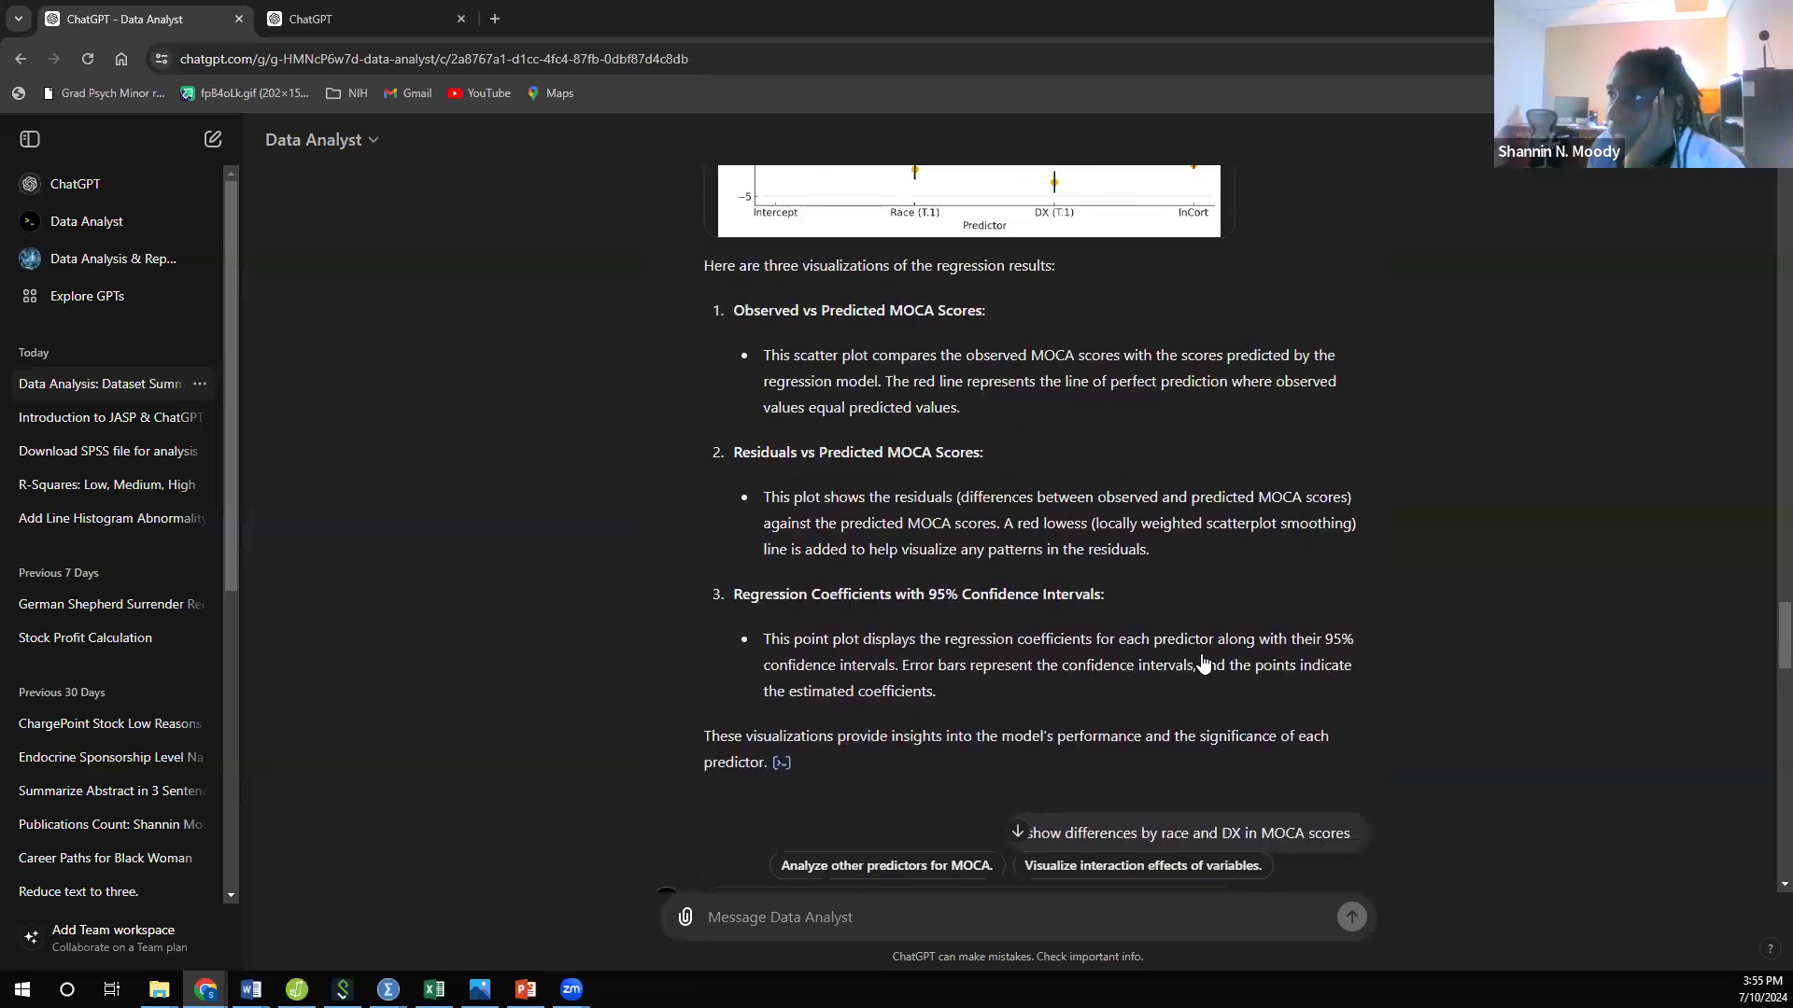
pyautogui.scroll(20, 1203, 663)
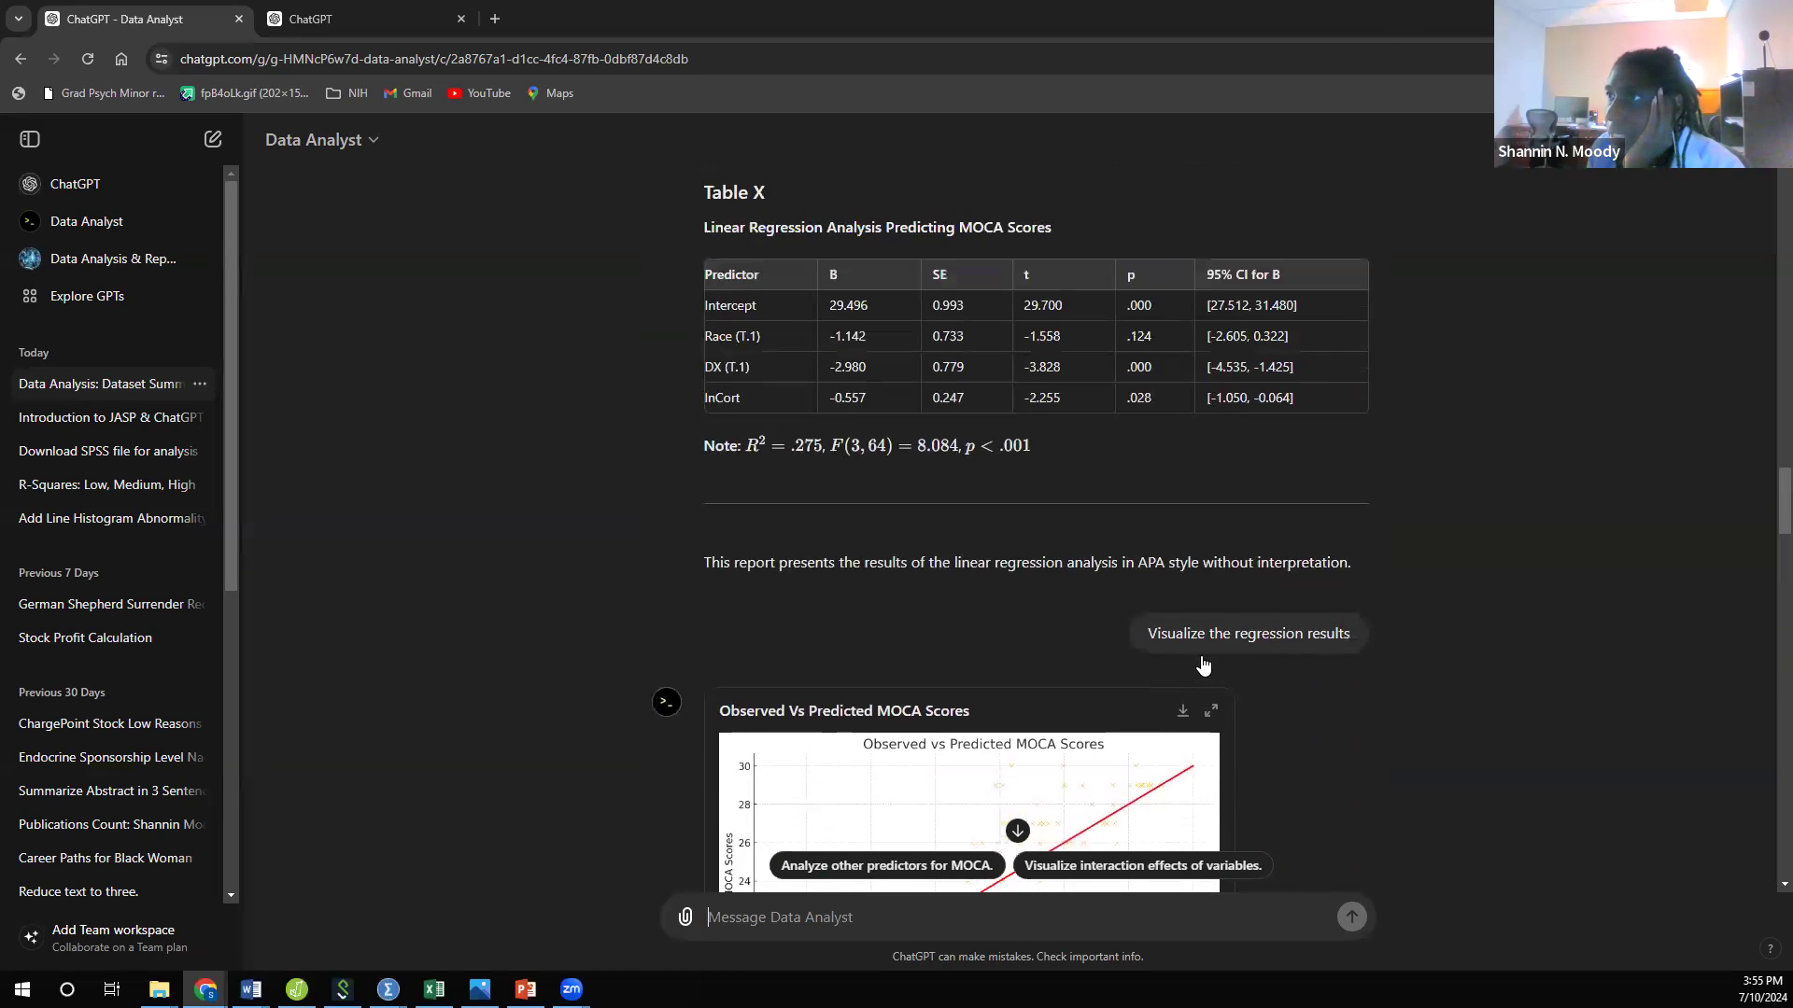
pyautogui.scroll(2, 1202, 664)
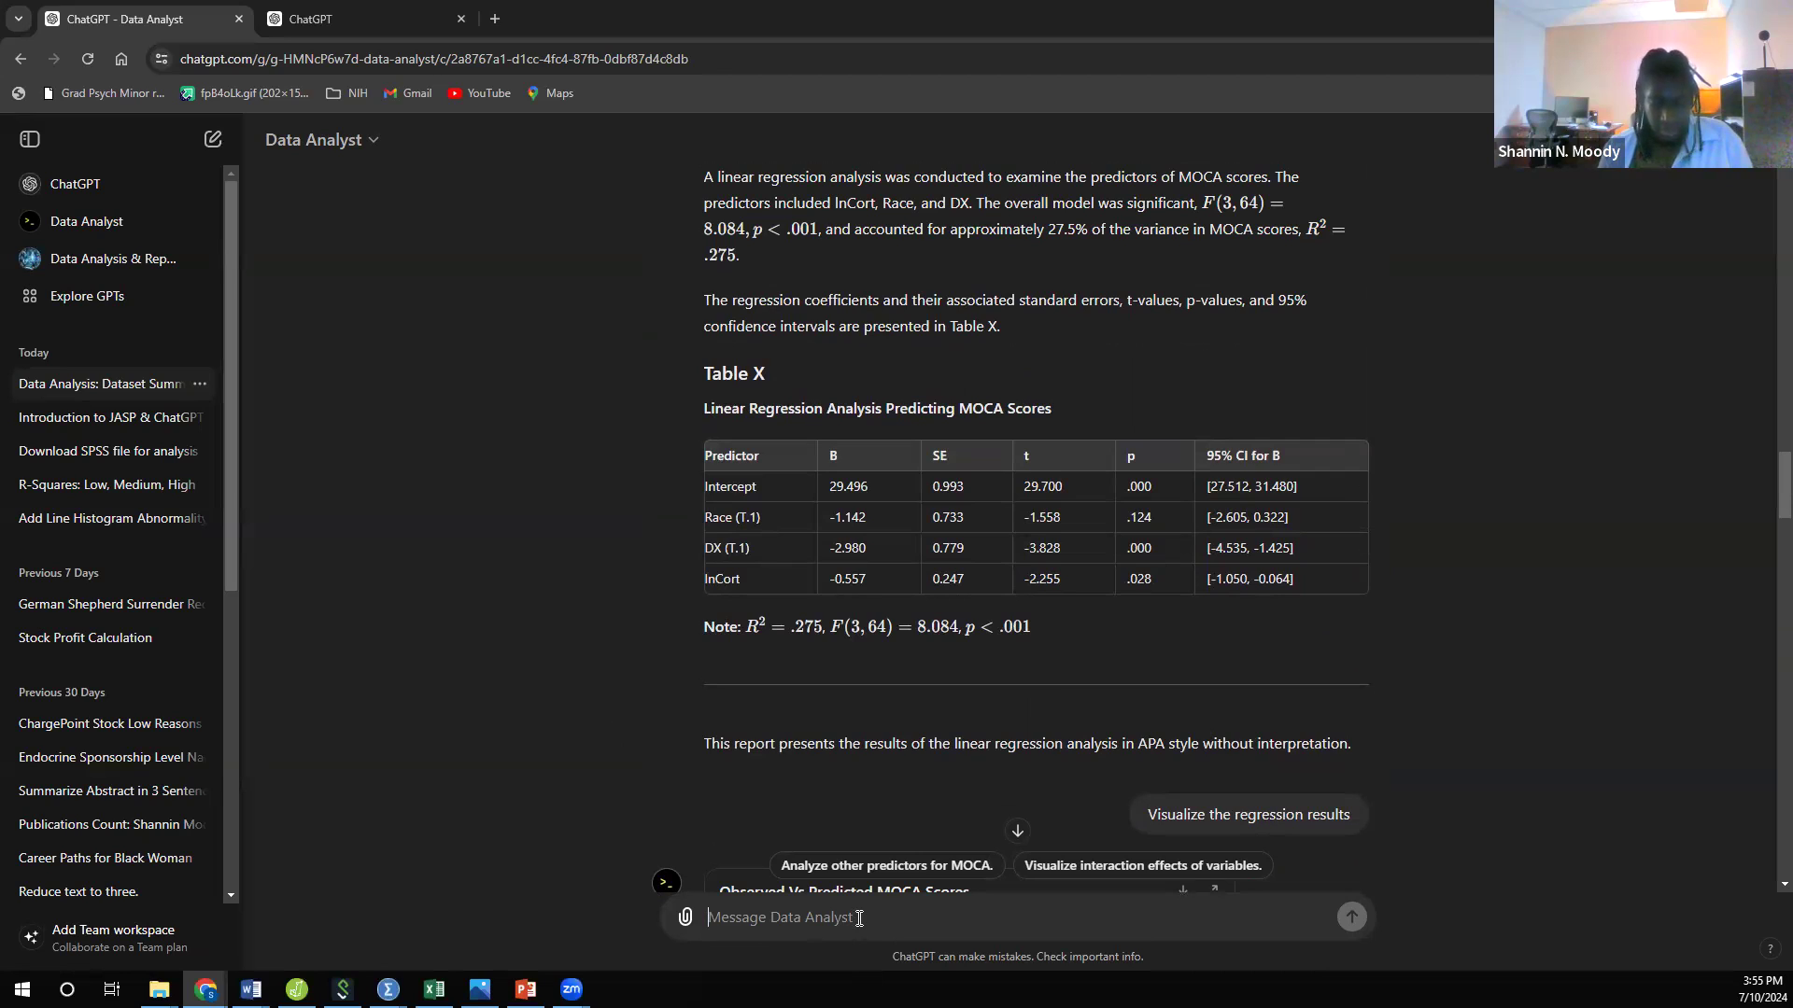
# Step: Draft the request "On one graph display MOCA scores predicted by lncort with two different lines for"
pyautogui.write('On one ')
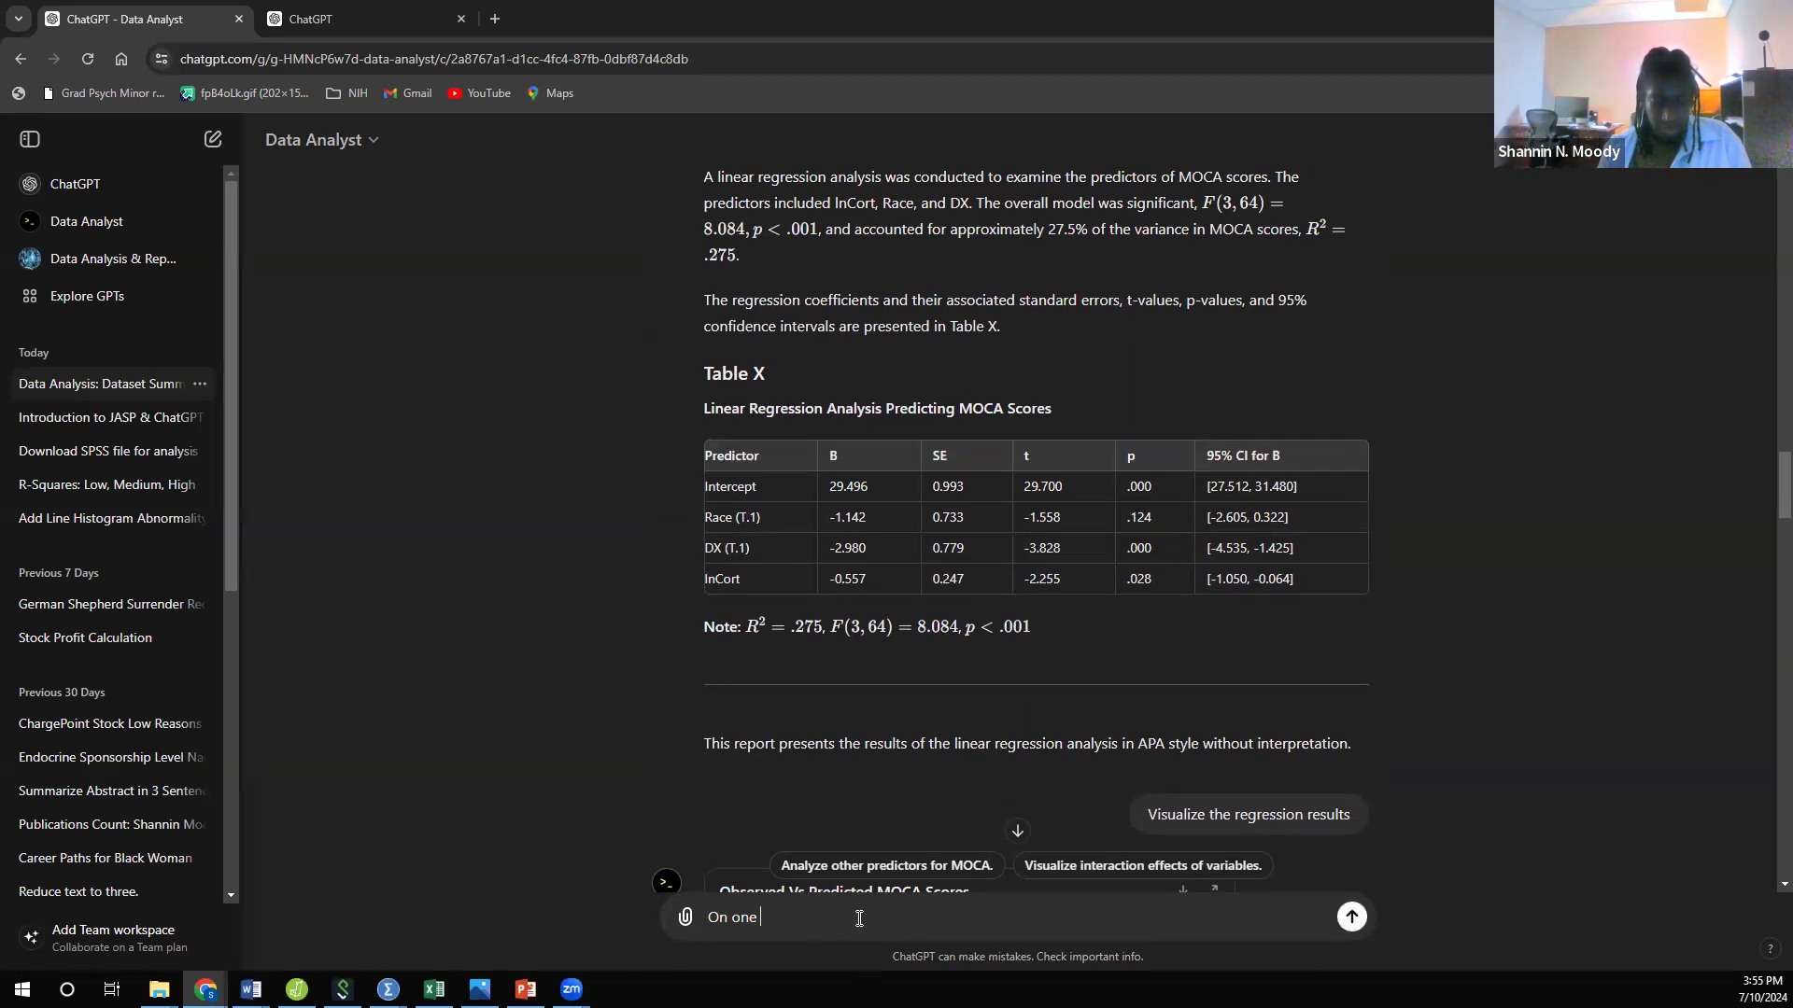
pyautogui.write('graph display')
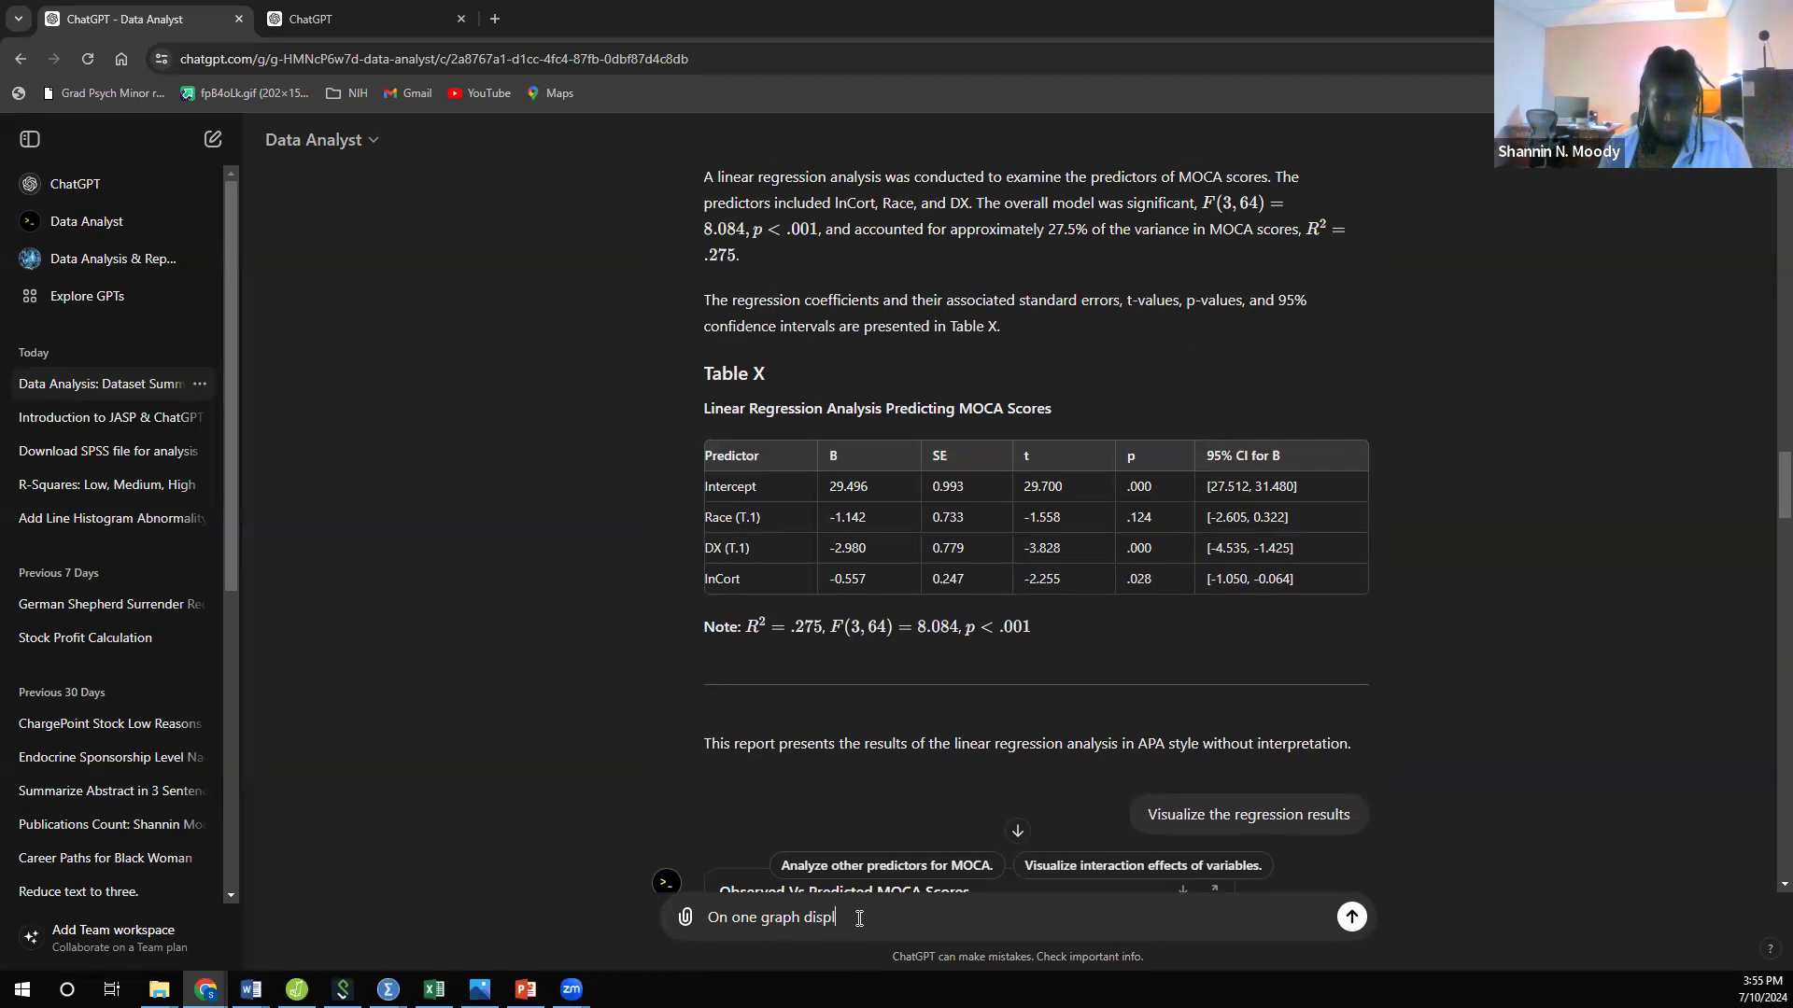
pyautogui.write('CA scores')
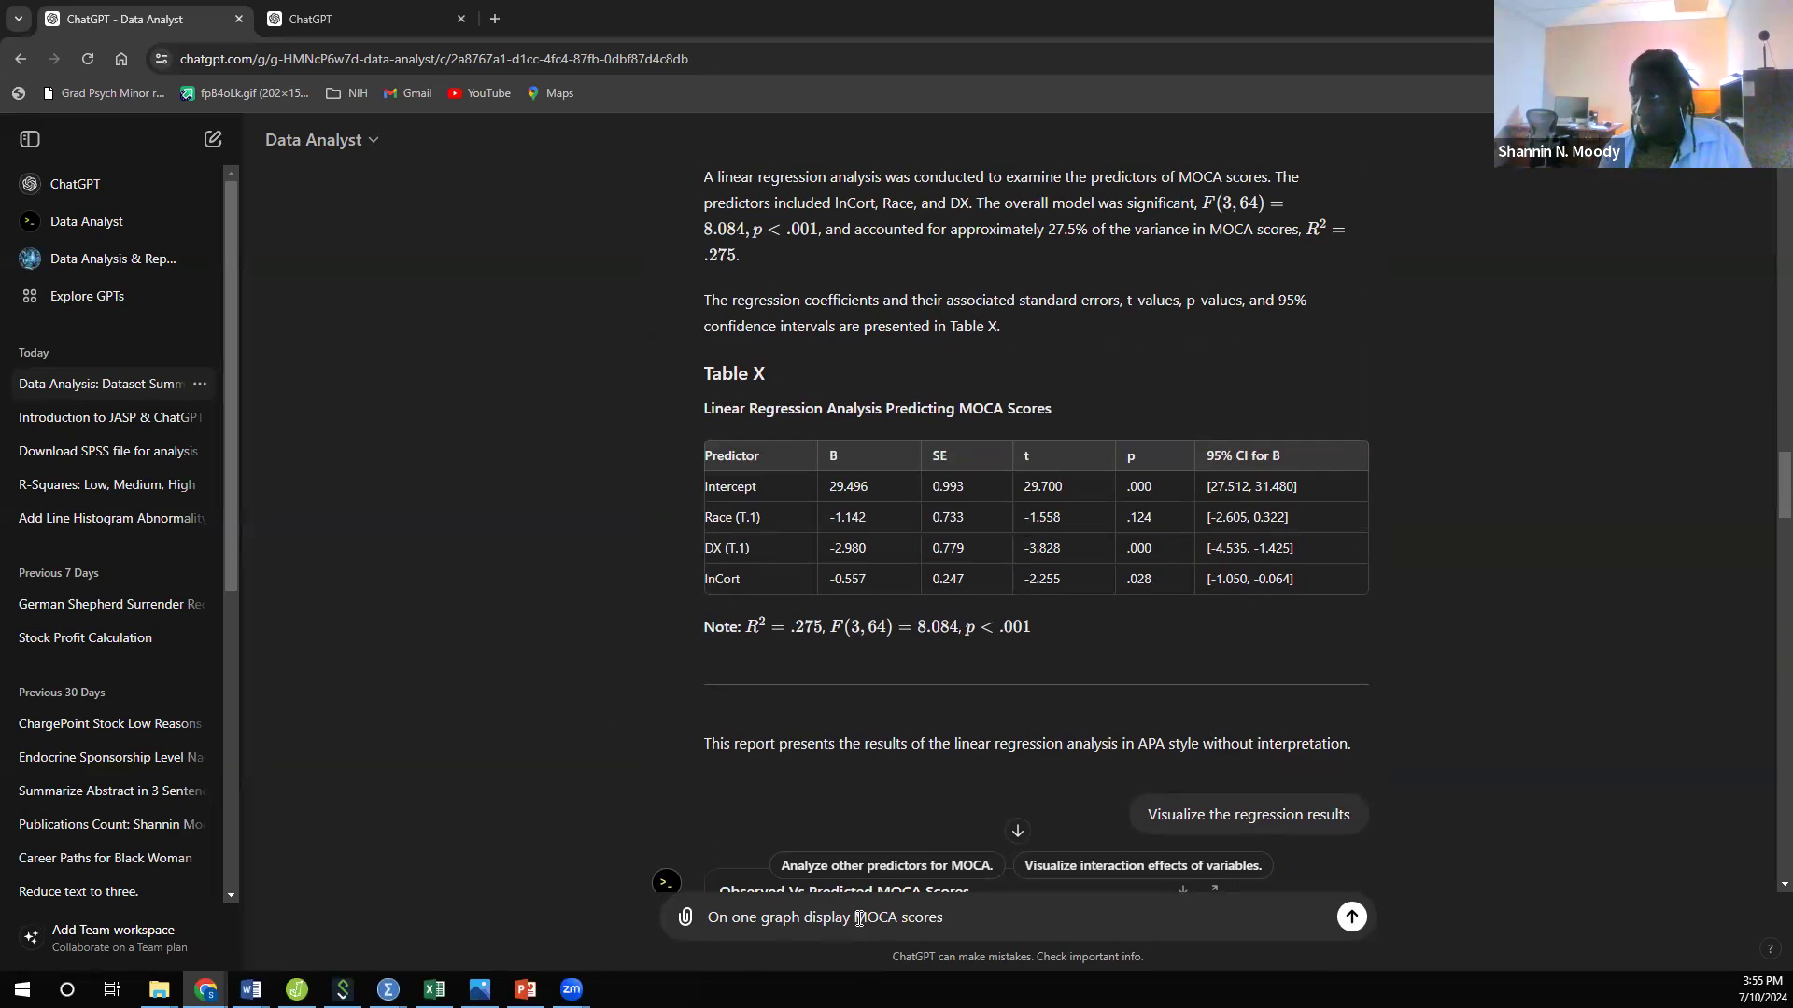
pyautogui.write(' pred')
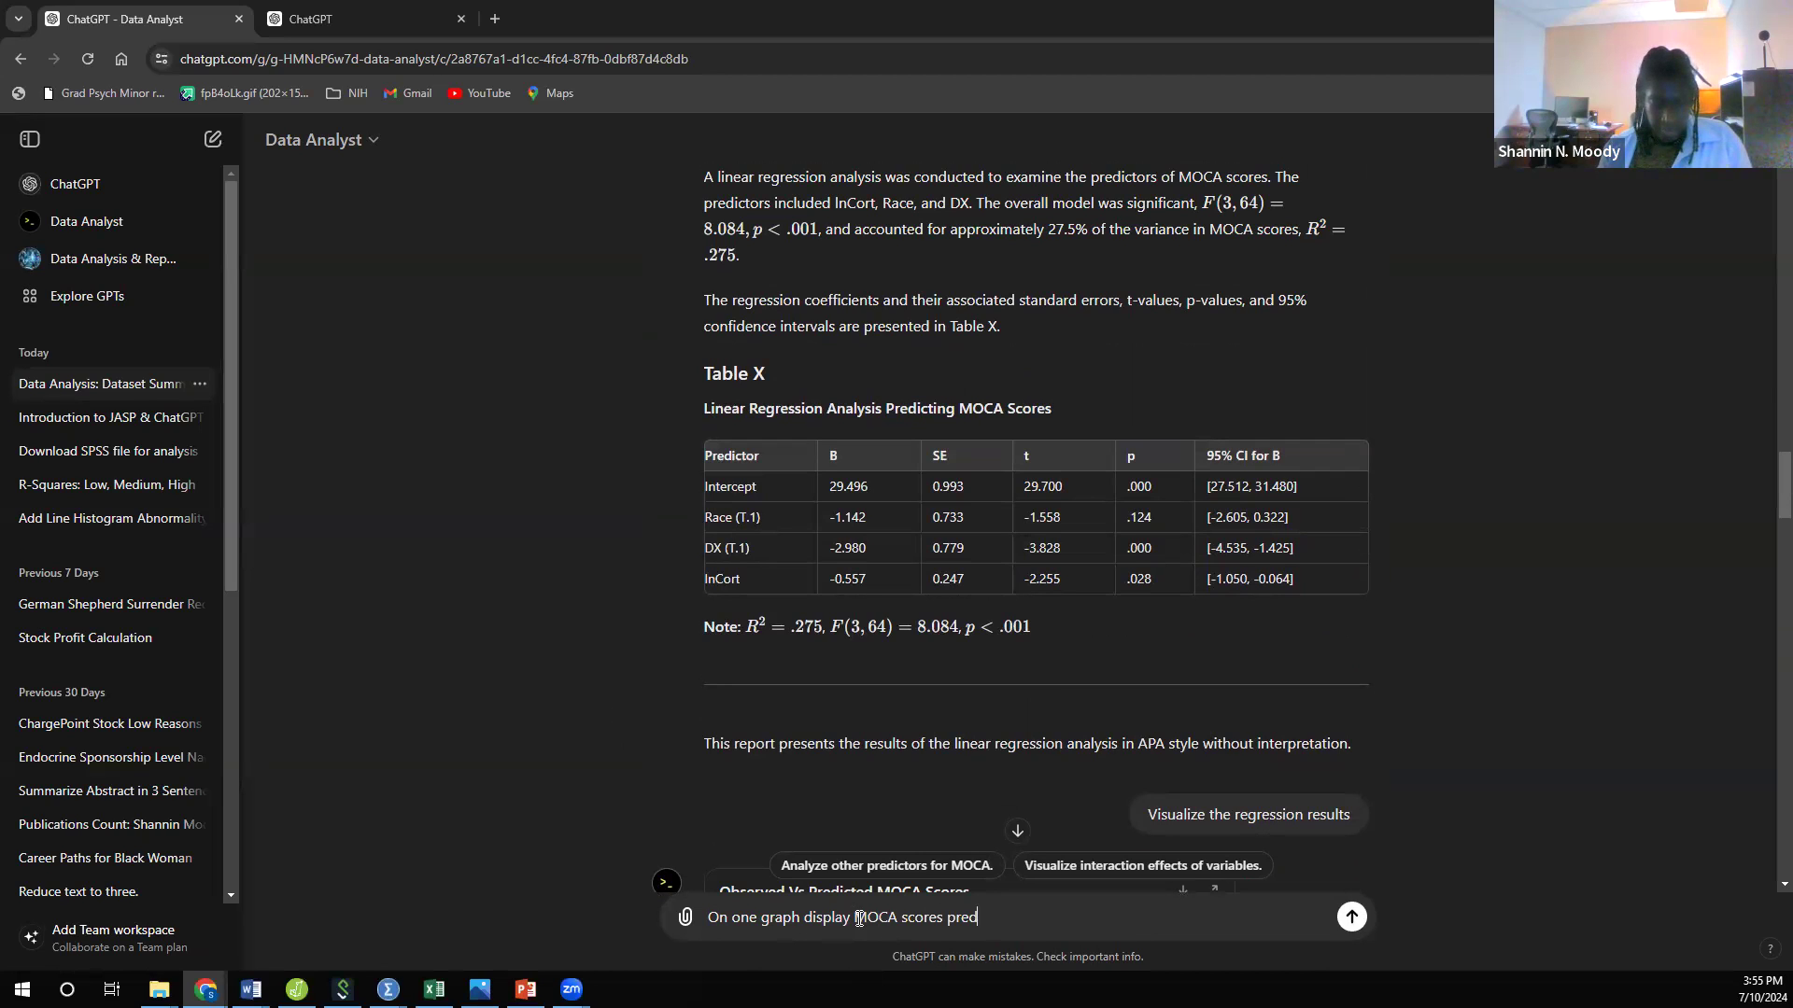
pyautogui.write('icted by ')
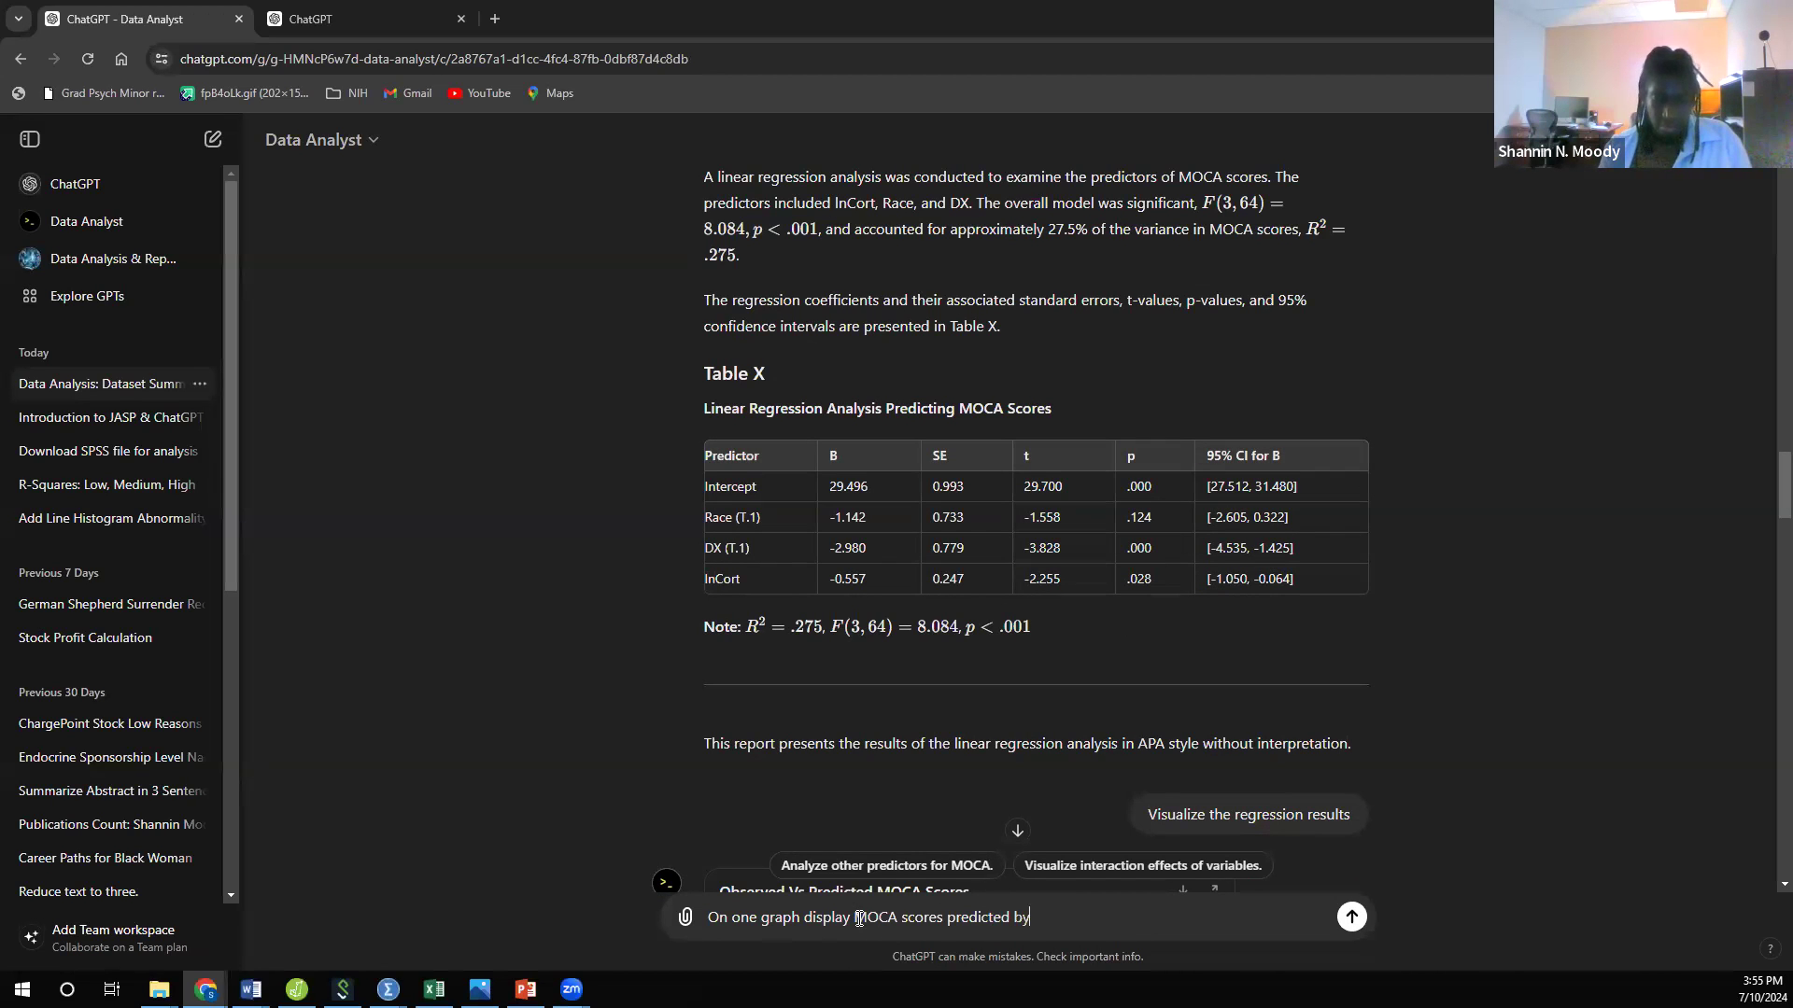
pyautogui.write('Incort')
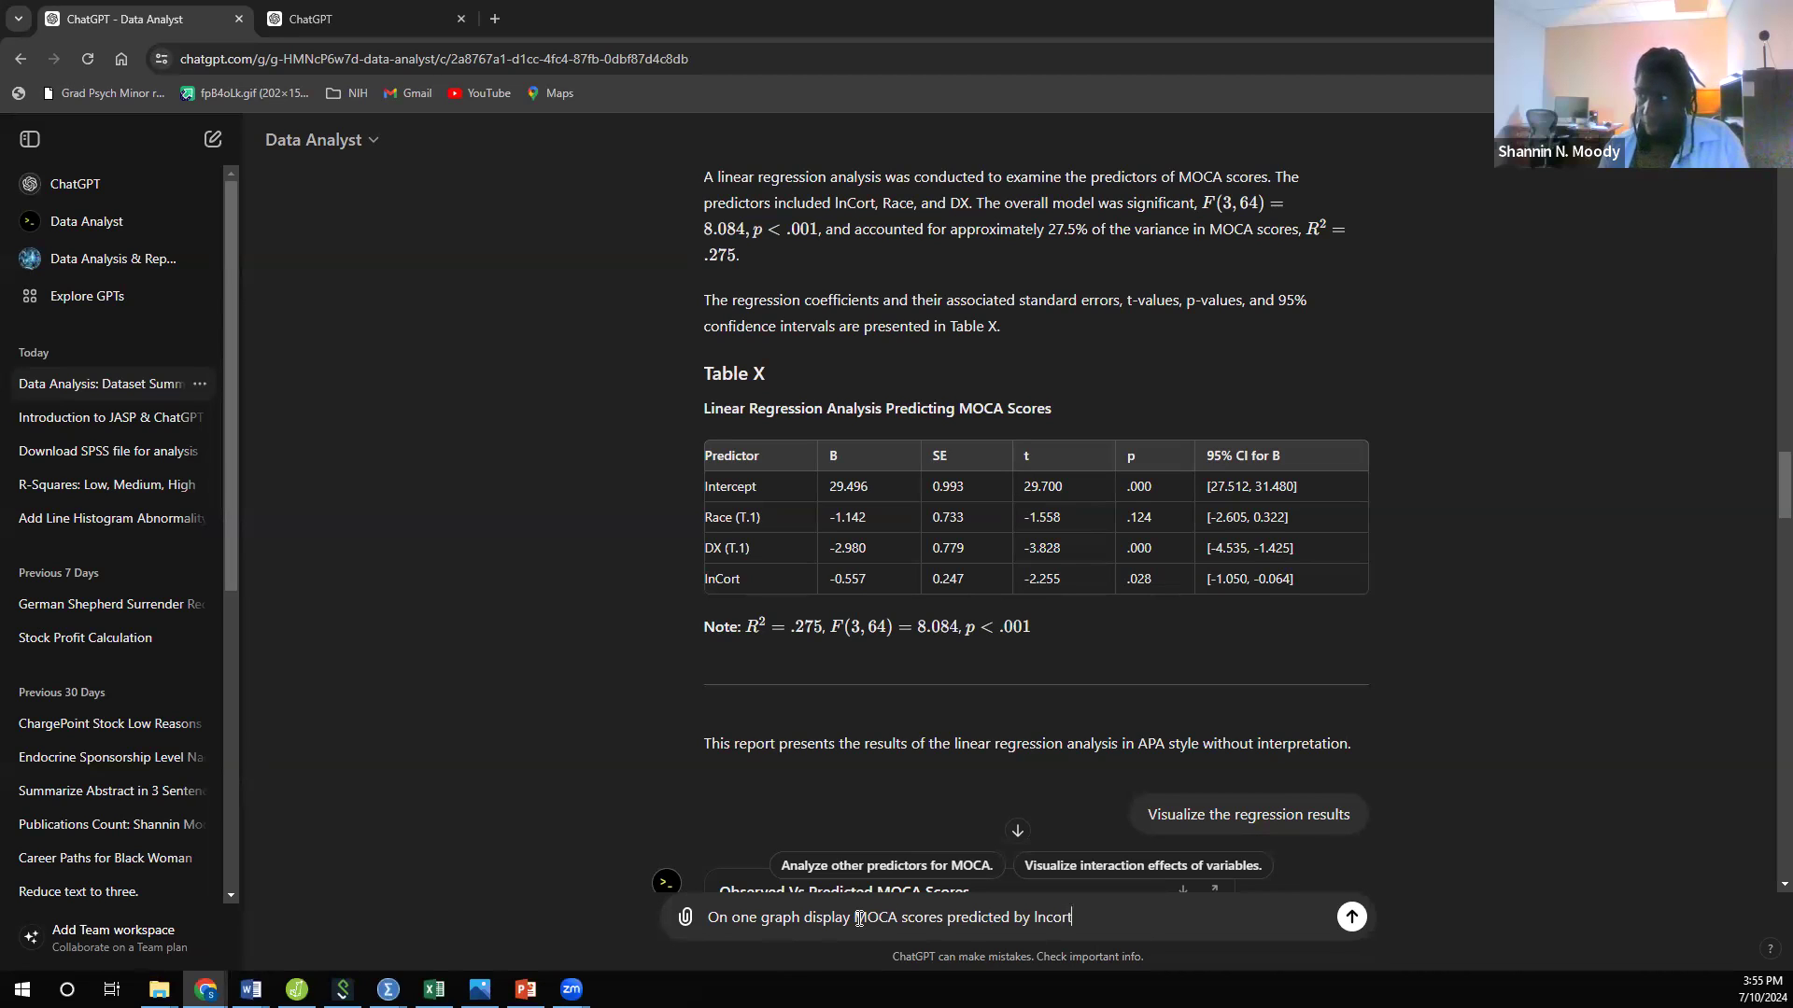
pyautogui.write(' with ')
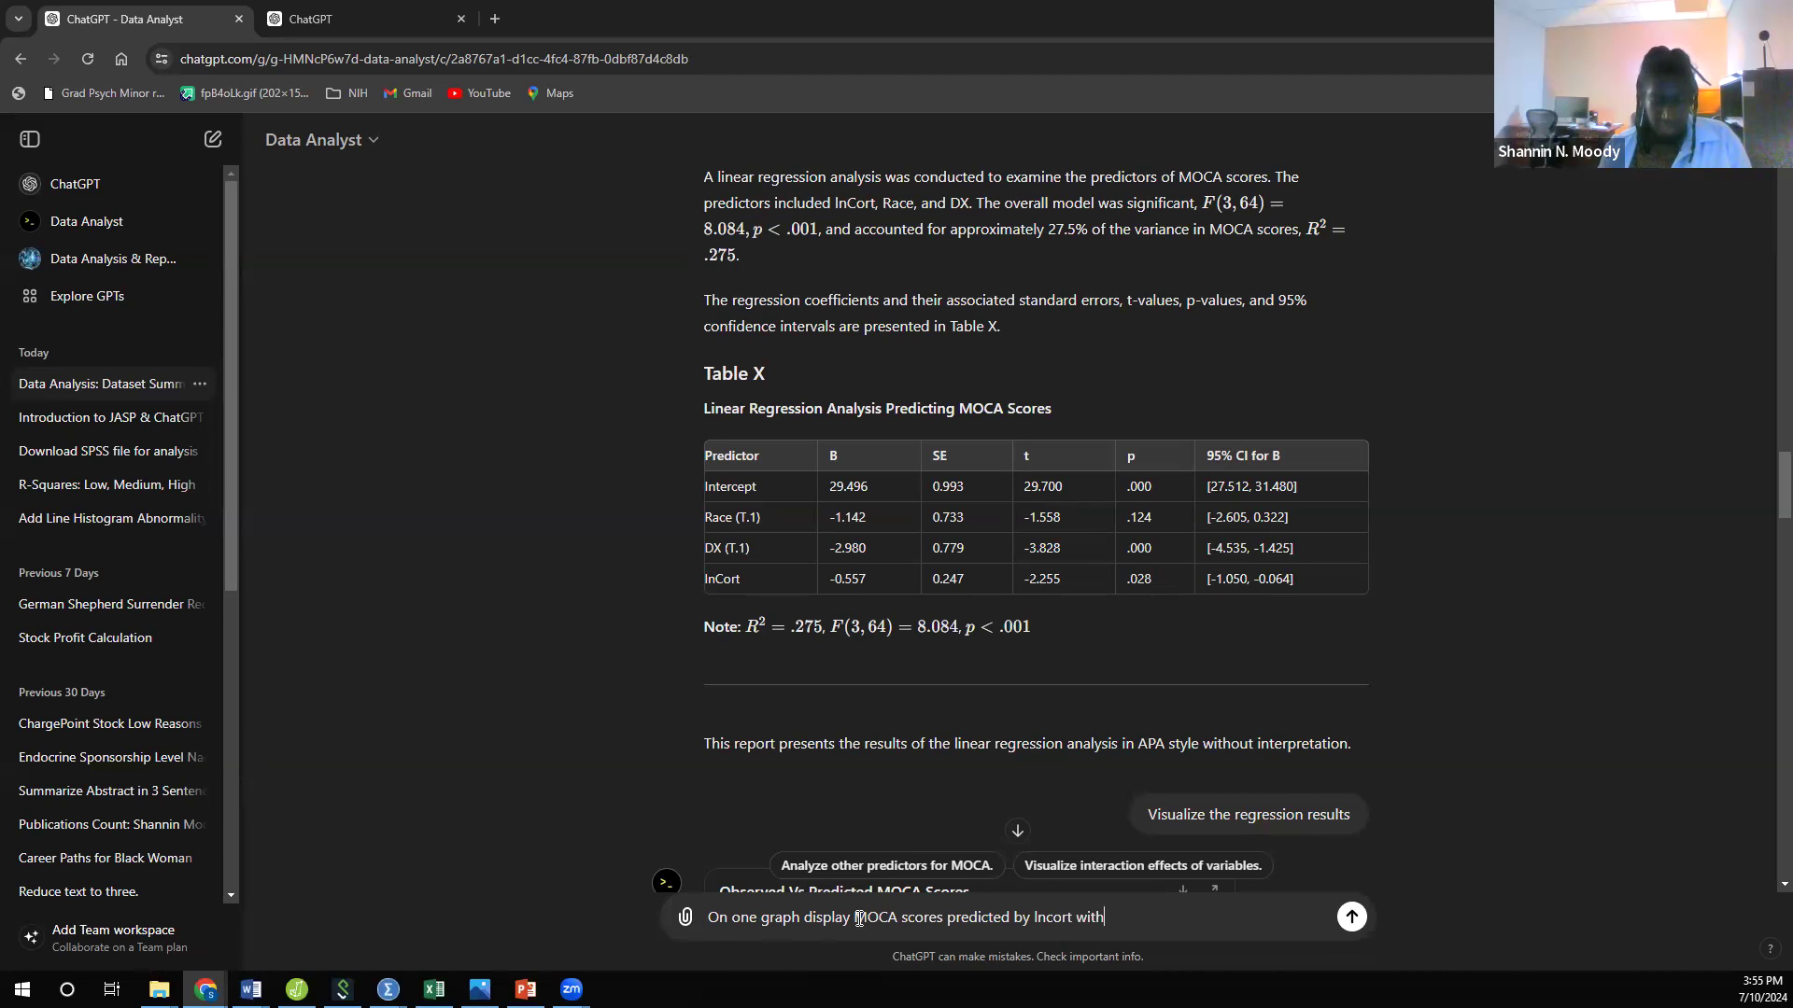
pyautogui.write('two ')
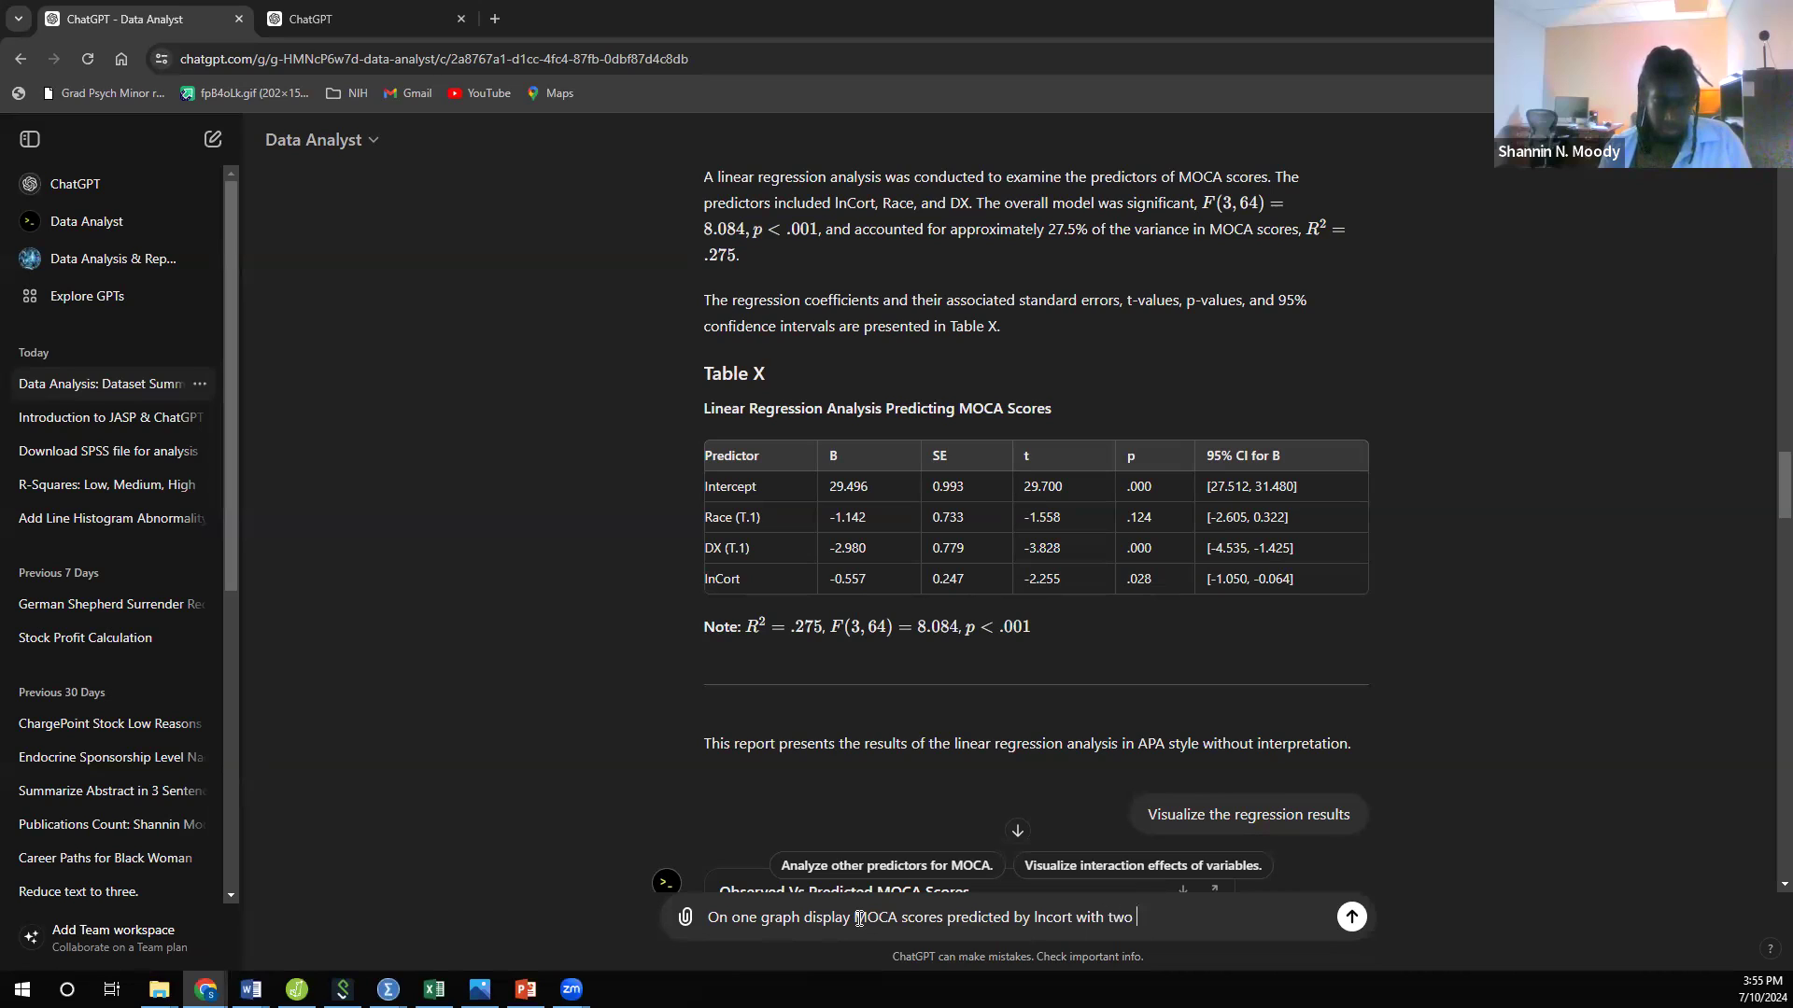
pyautogui.write('different ')
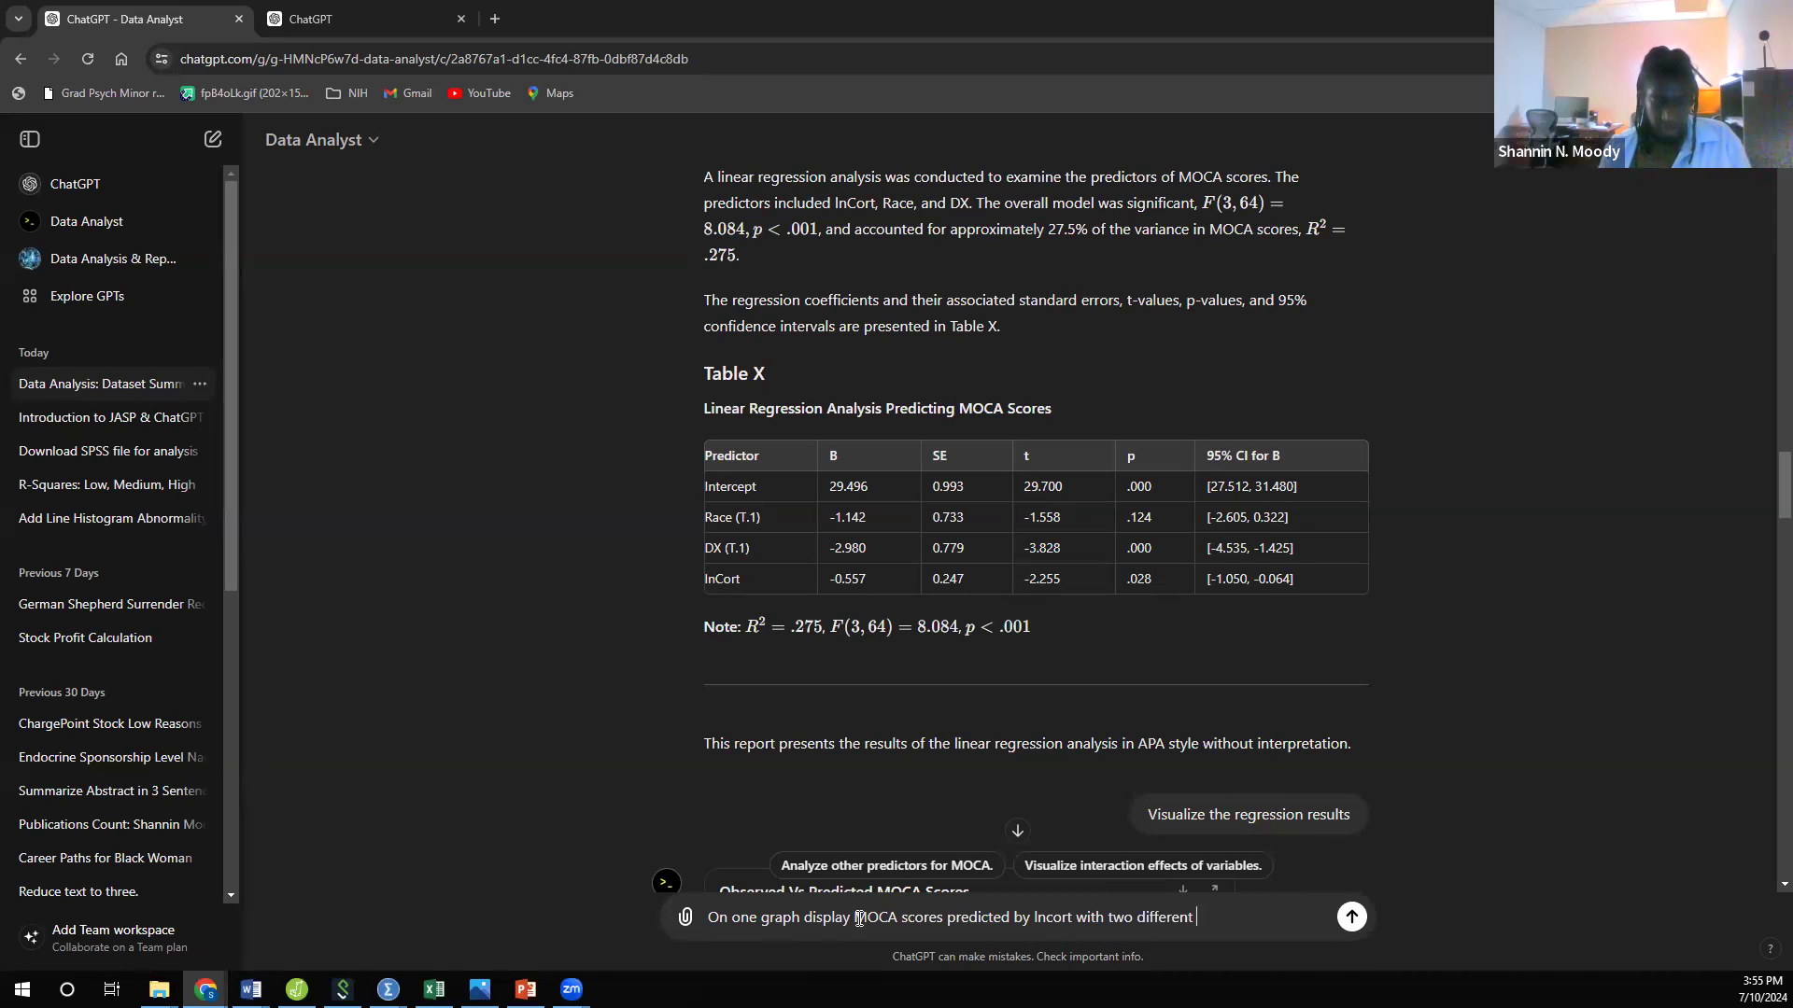
pyautogui.write('lines for r')
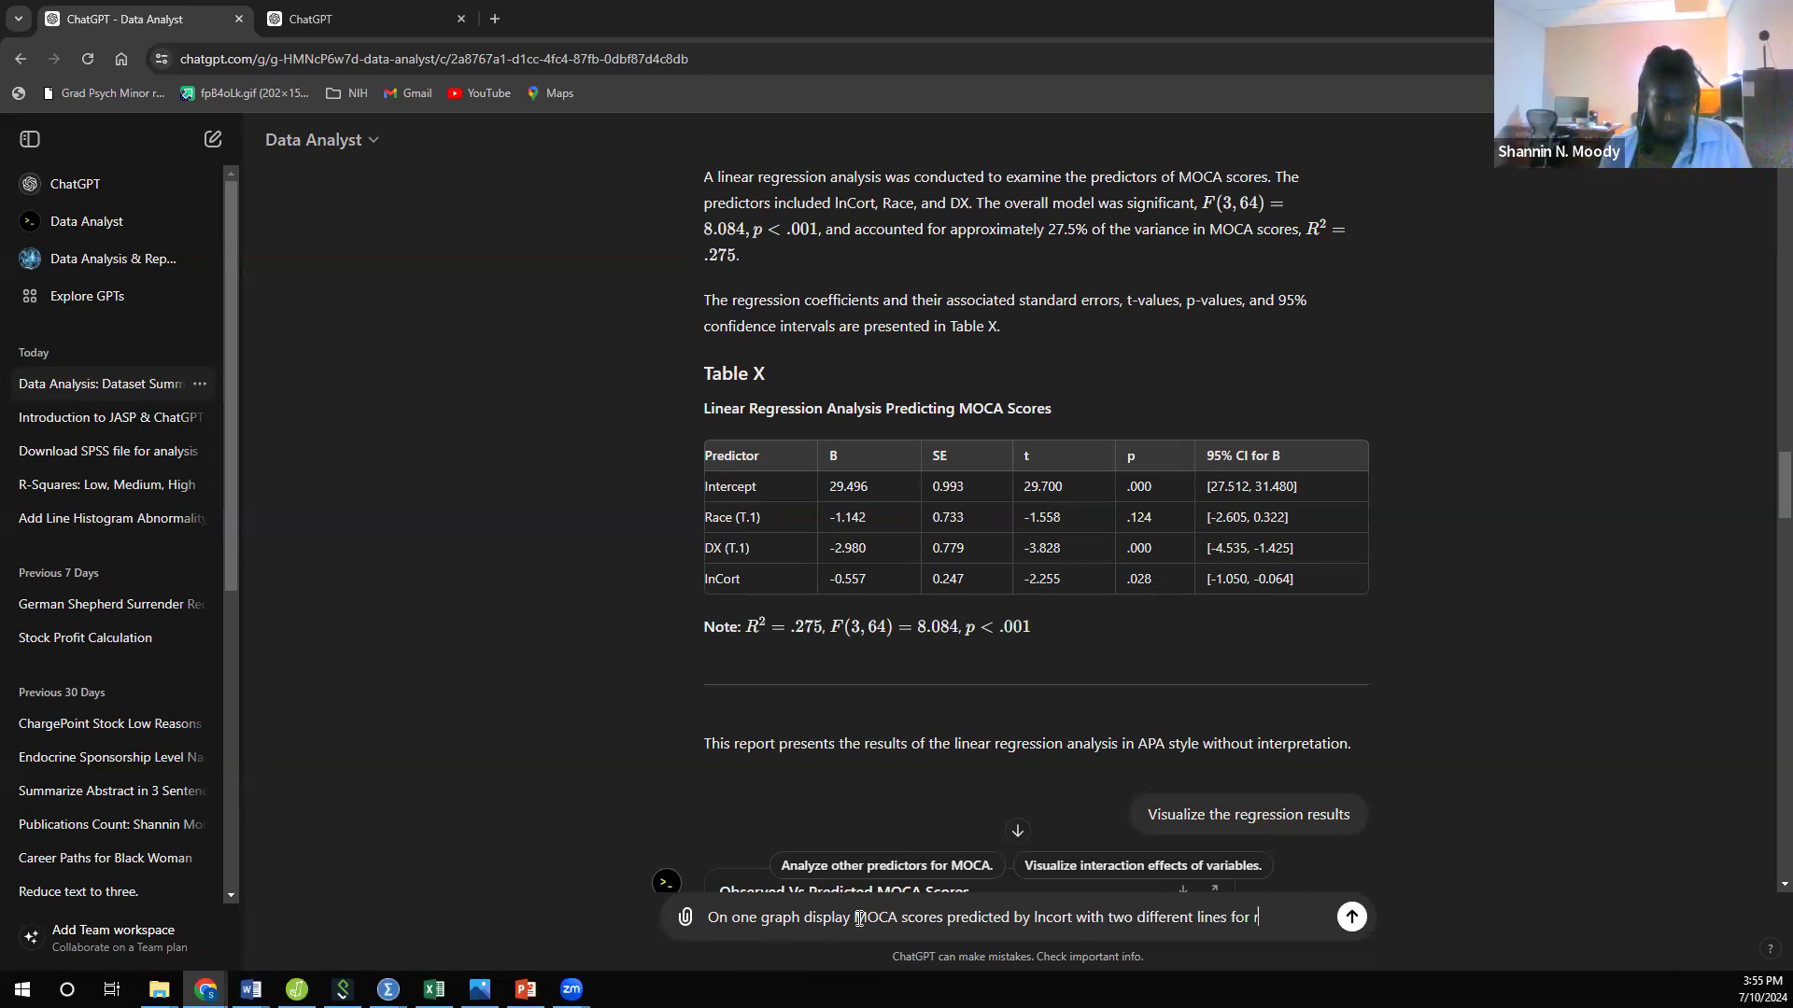
pyautogui.write('ace')
pyautogui.press('BackSpace')
pyautogui.press('BackSpace')
pyautogui.press('BackSpace')
pyautogui.press('BackSpace')
pyautogui.write('whi')
pyautogui.press('BackSpace')
pyautogui.press('BackSpace')
pyautogui.press('BackSpace')
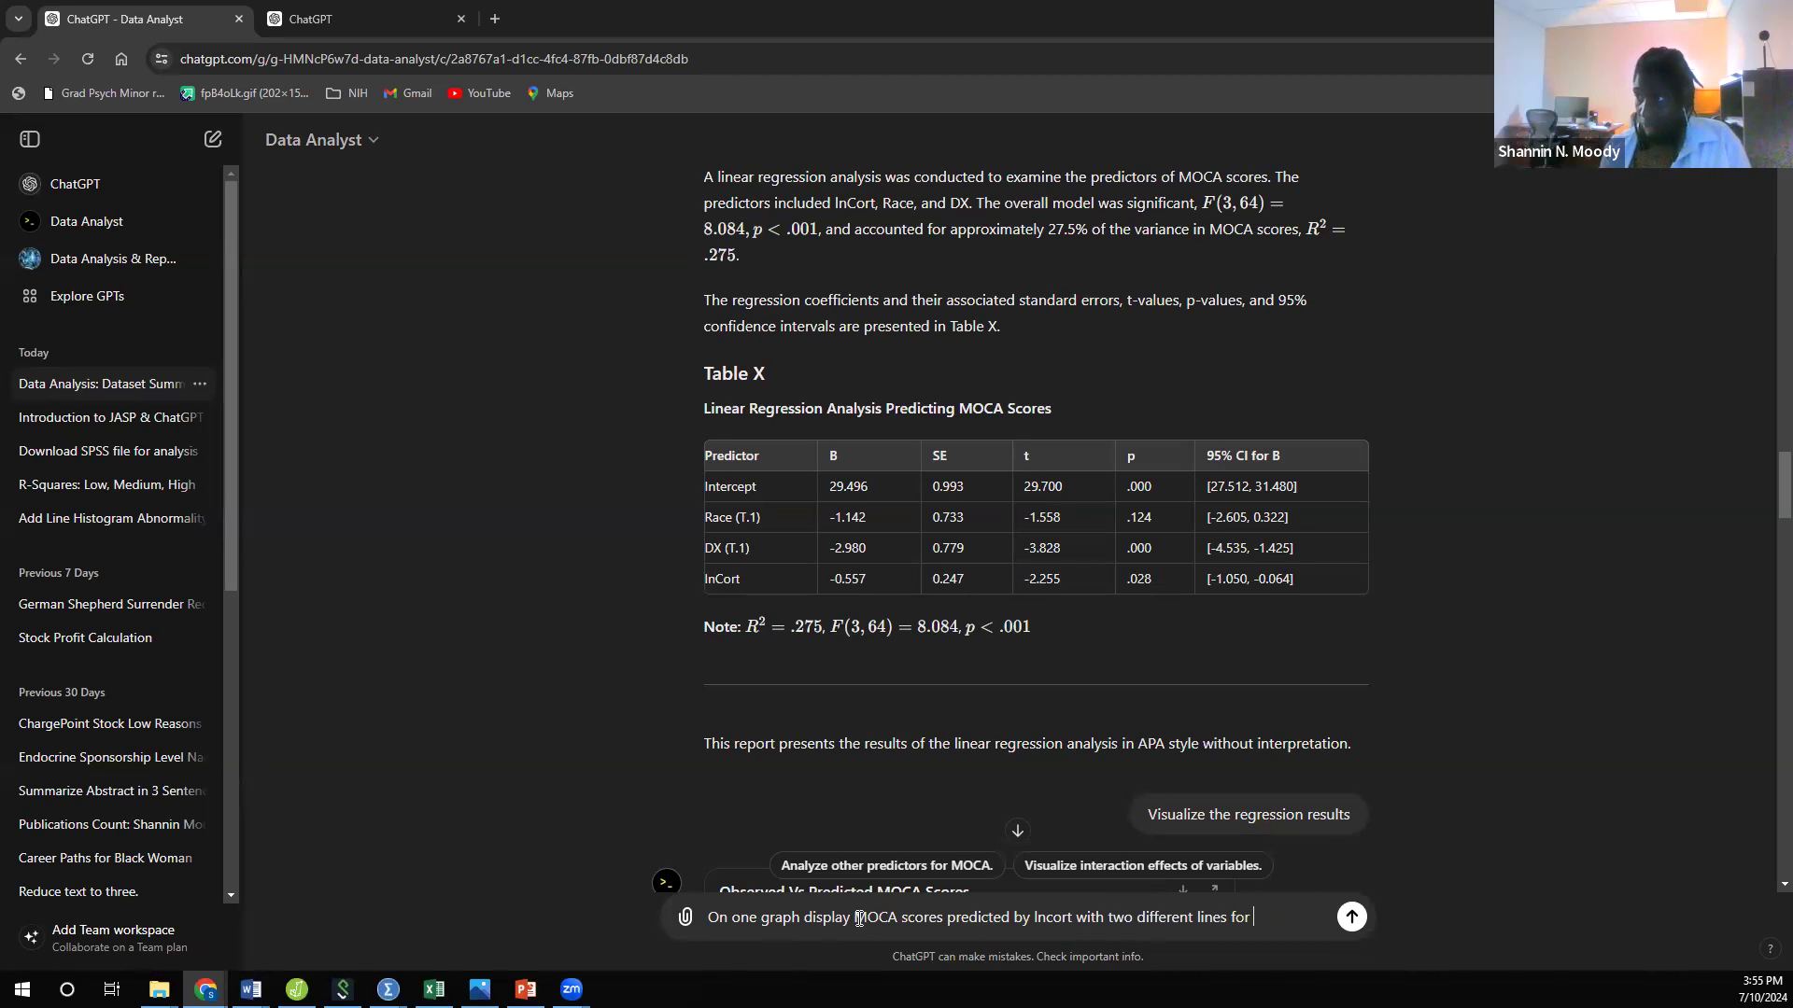
# Step: Complete the drafted graph request with "race=0 and race=1" and send it
pyautogui.write('race=')
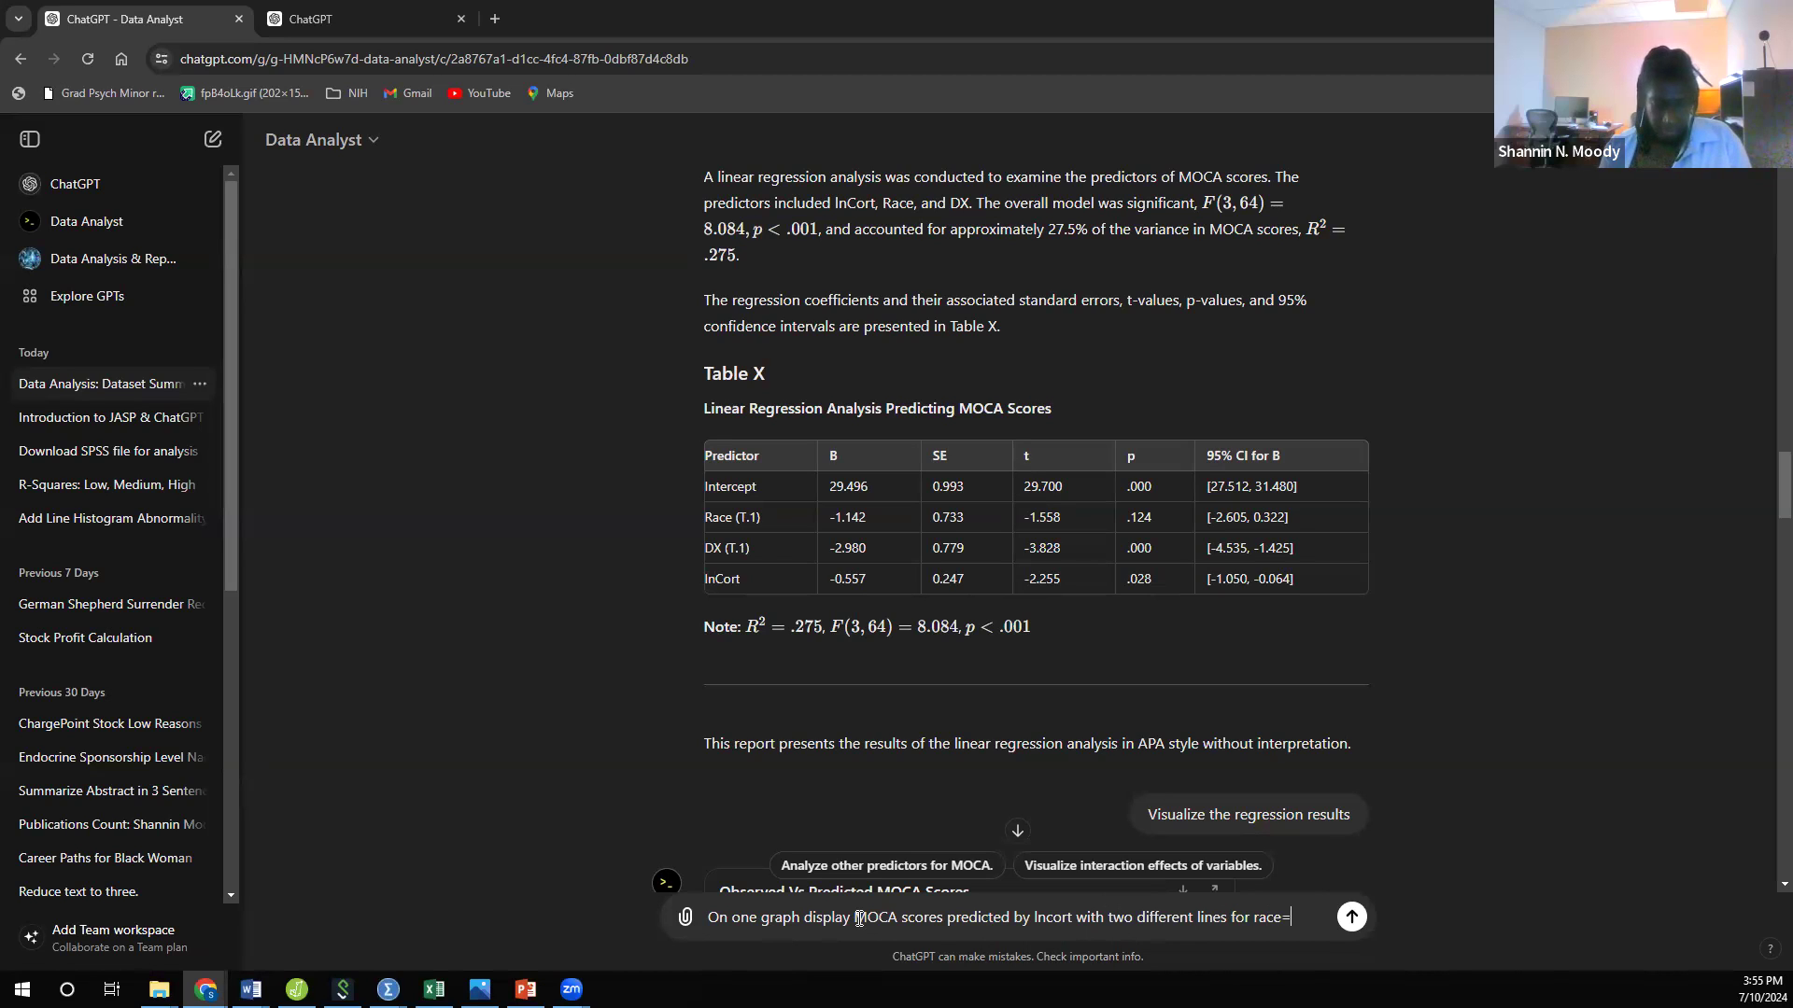
pyautogui.write('0 an')
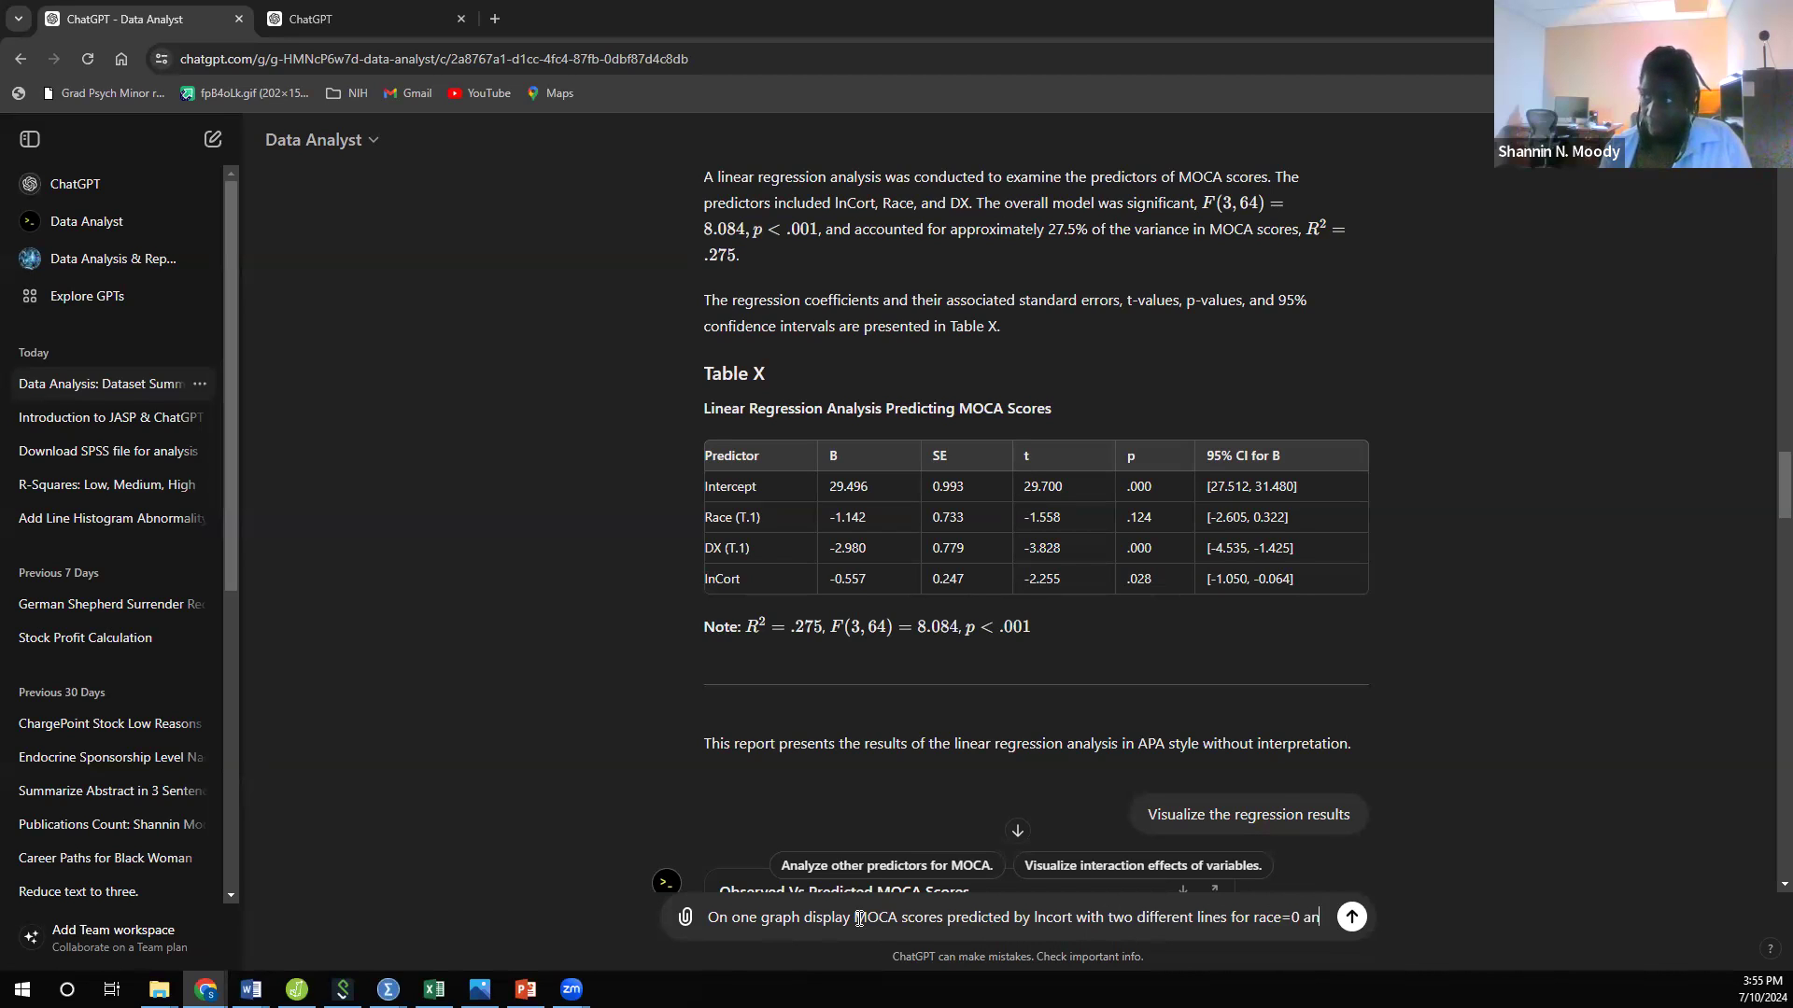
pyautogui.write('d race=1')
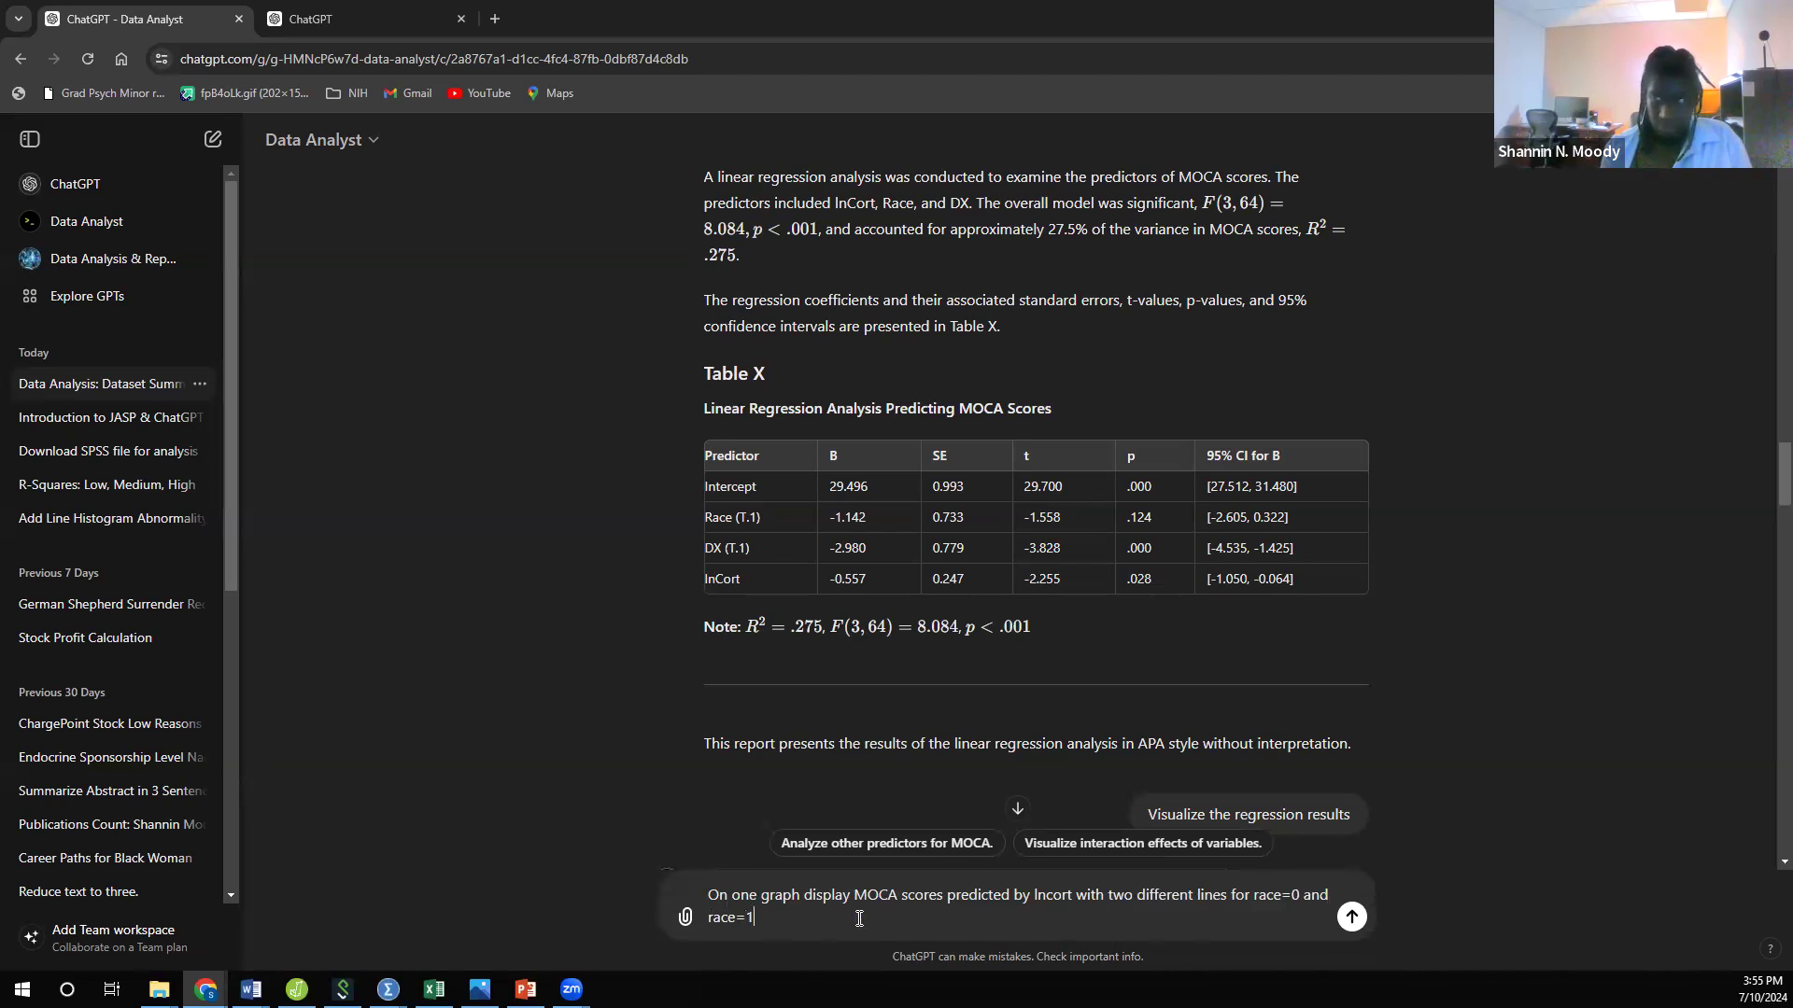
pyautogui.press('Return')
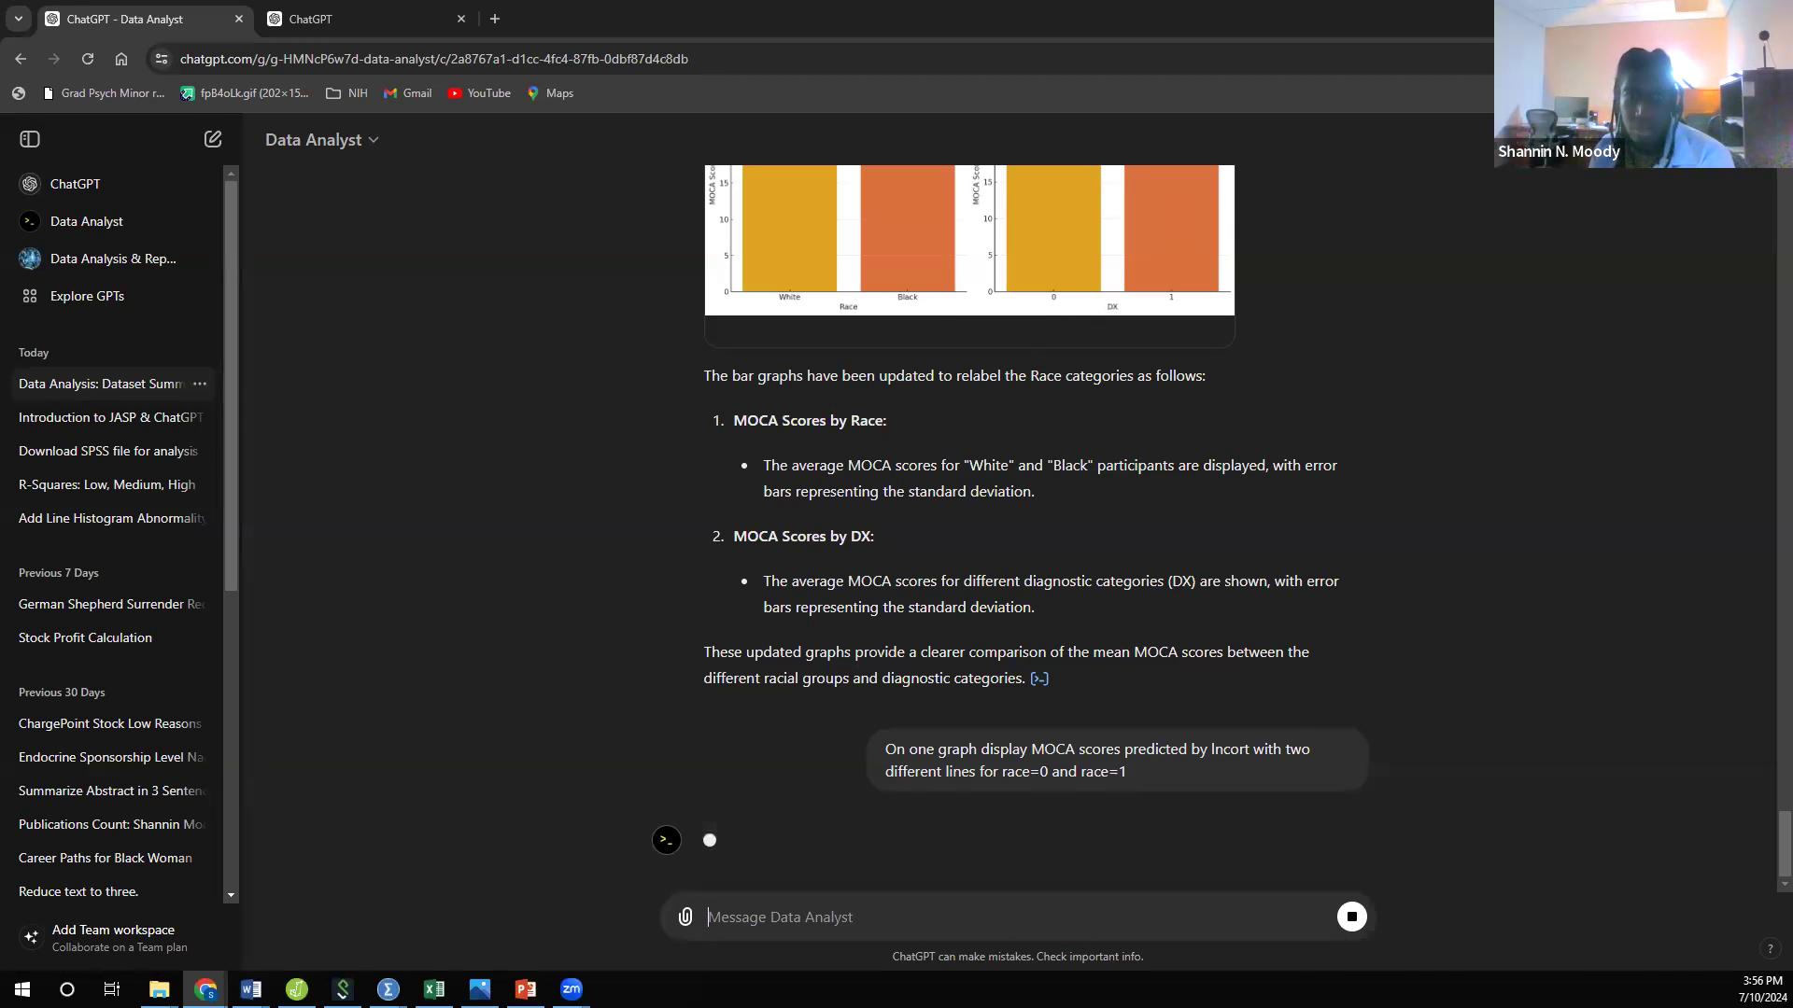
# Step: Arrange the ChatGPT and JASP windows side by side to compare the predicted MOCA graph with the marginal effects plot of lnCort
pyautogui.hotkey('alt', 'Tab')
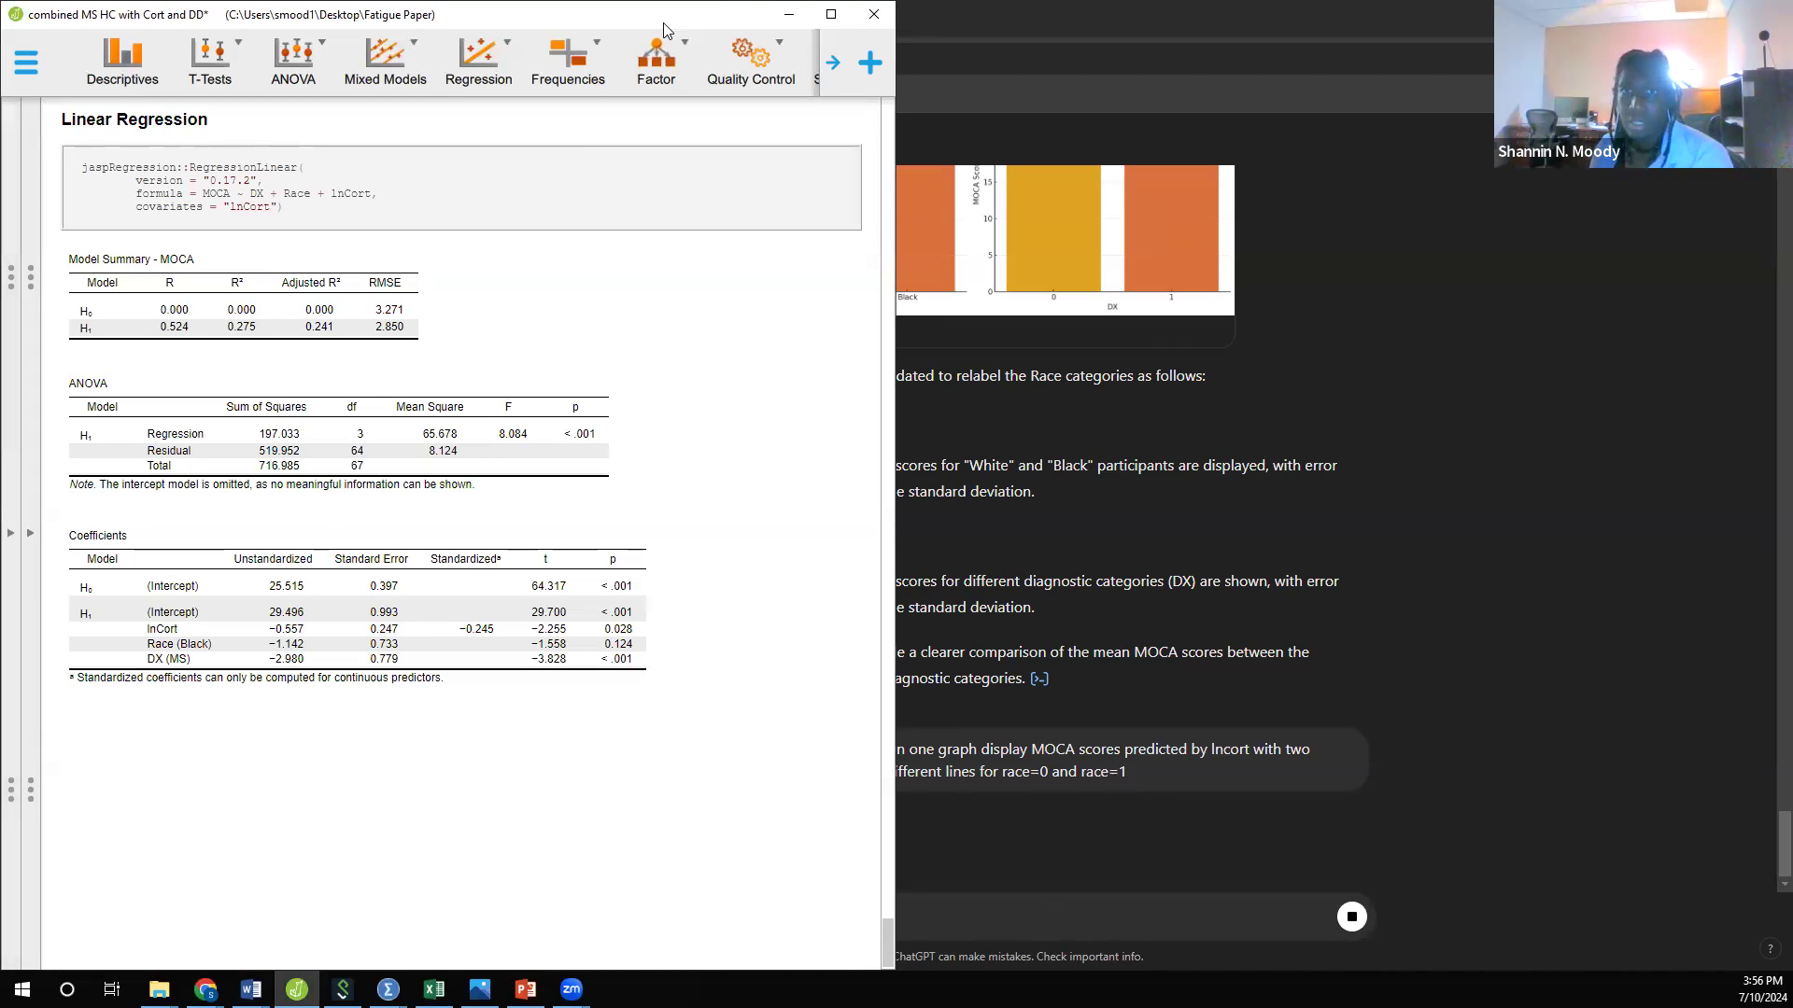
pyautogui.hotkey('alt', 'Tab')
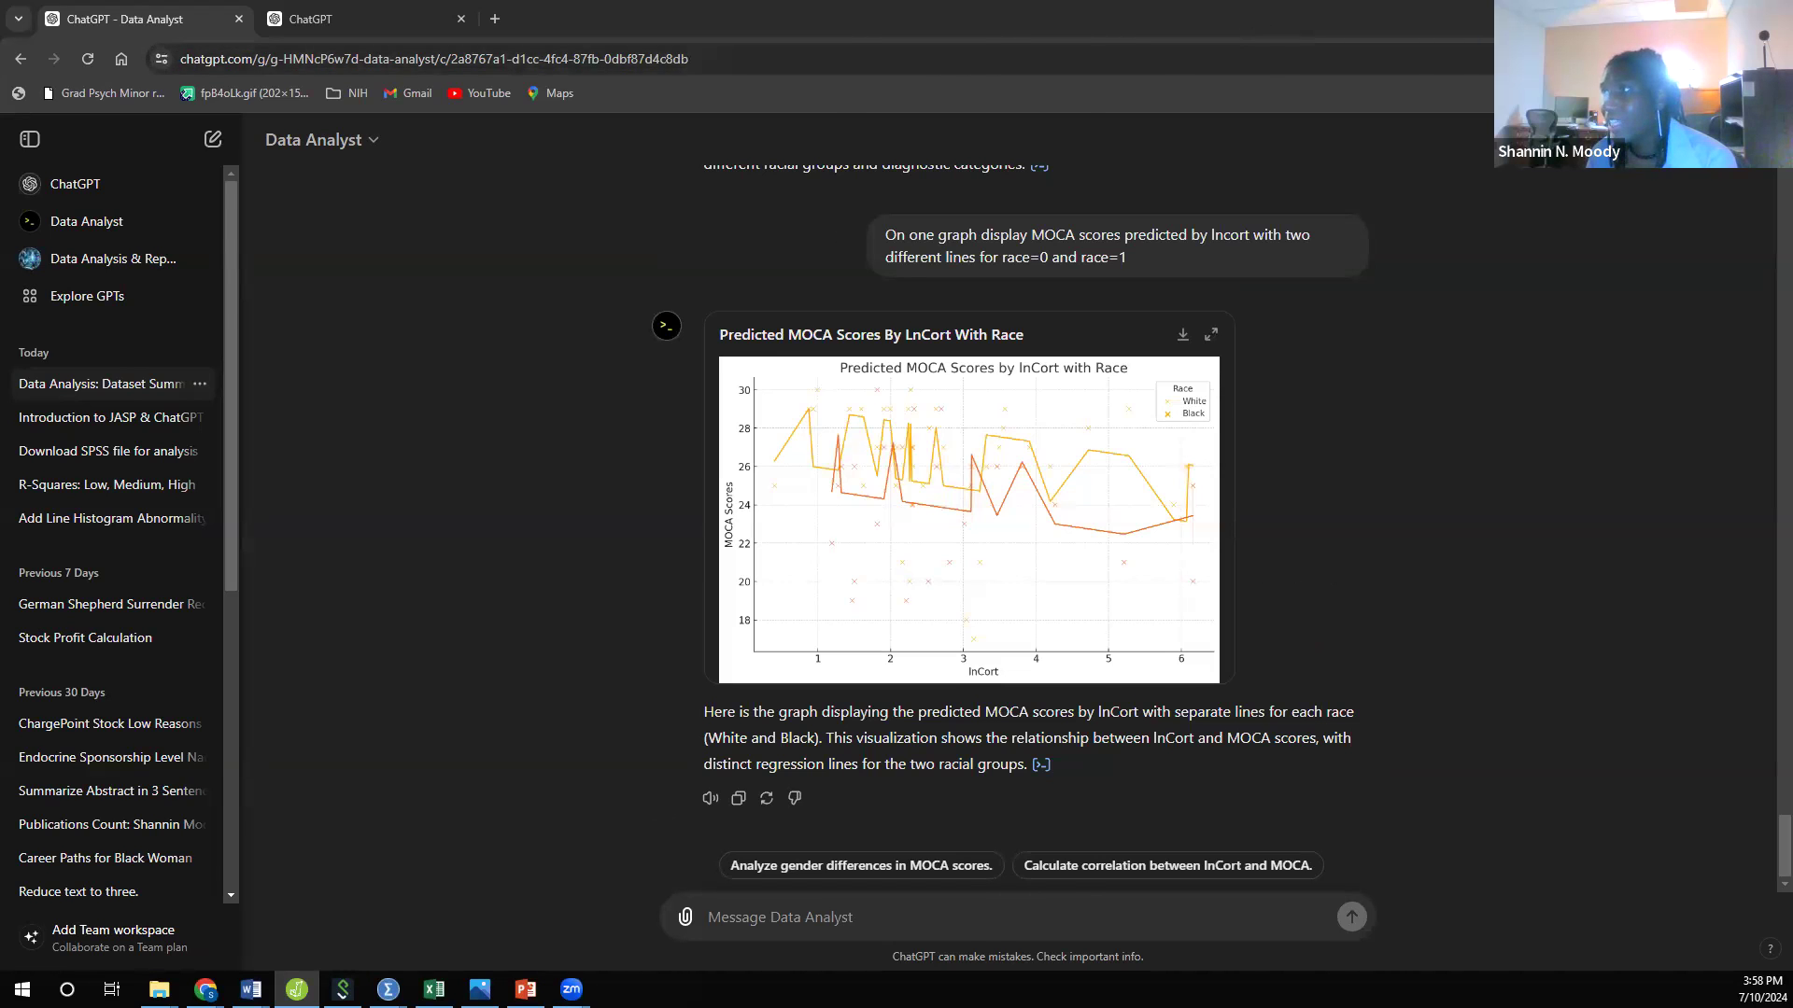
pyautogui.press('super+Right')
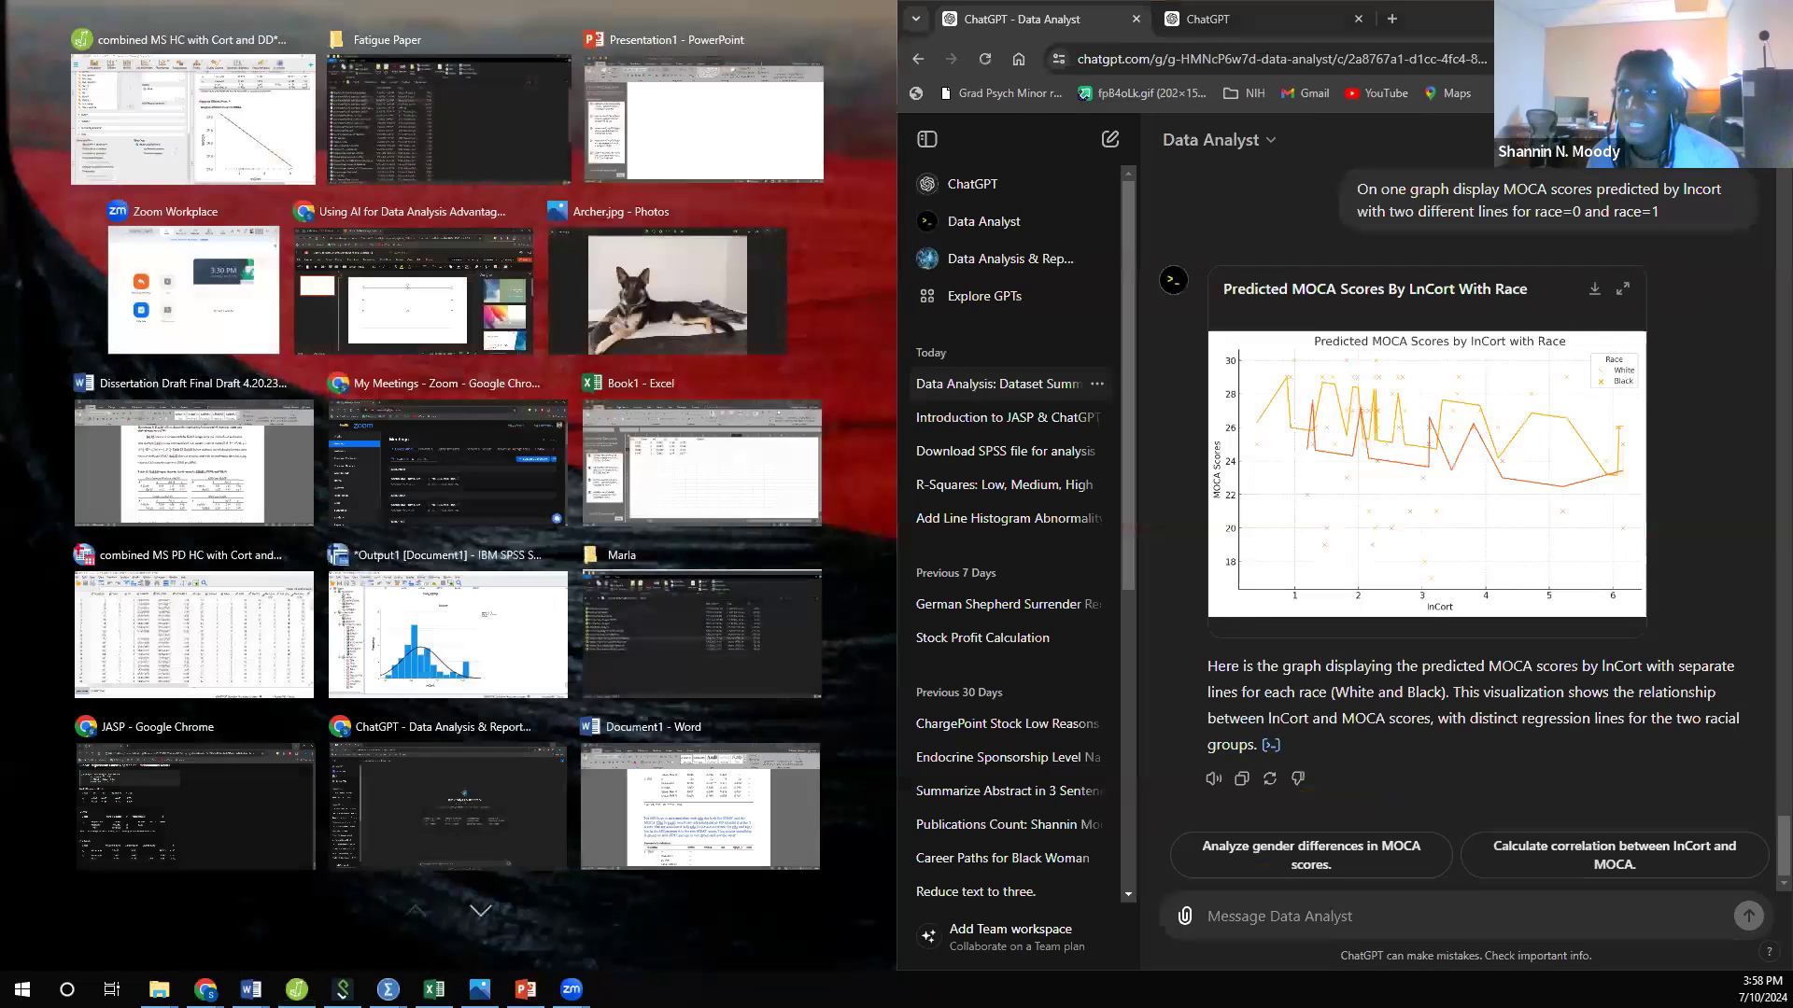
pyautogui.click(355, 130)
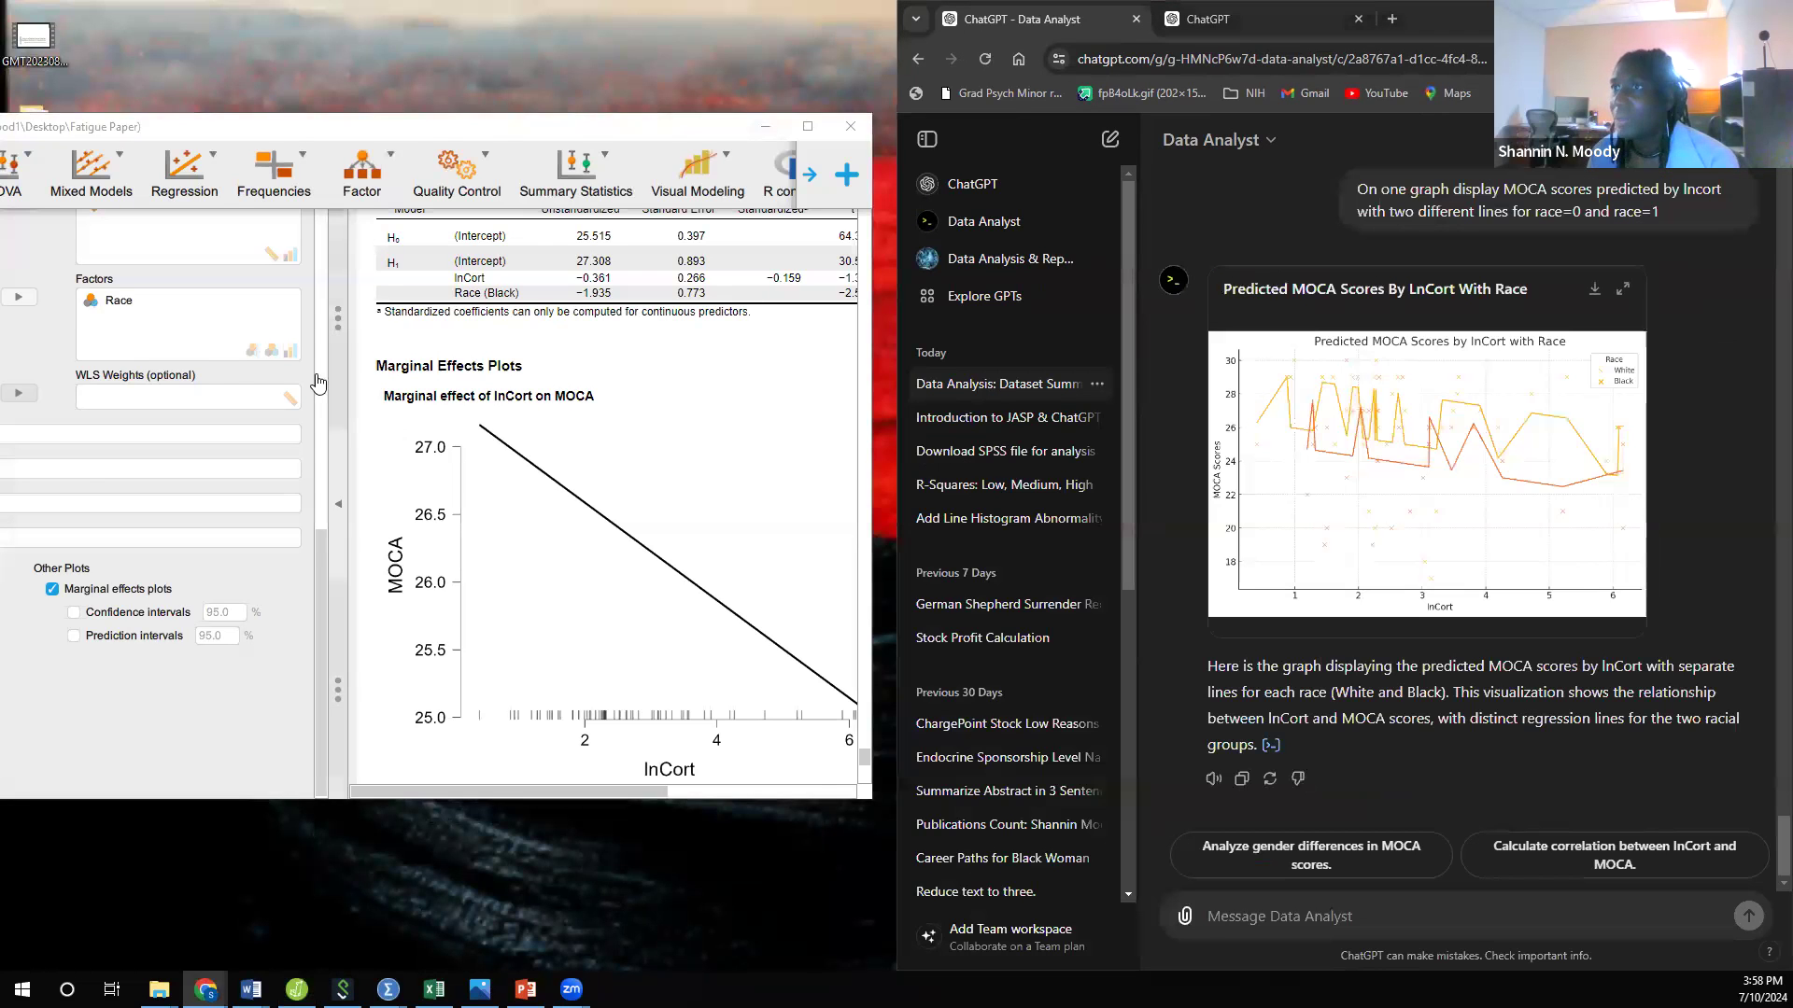
# Step: Fit the JASP window into the half of the screen beside ChatGPT and collapse the Linear Regression settings to leave the results
pyautogui.press('super+Right')
pyautogui.click(234, 117)
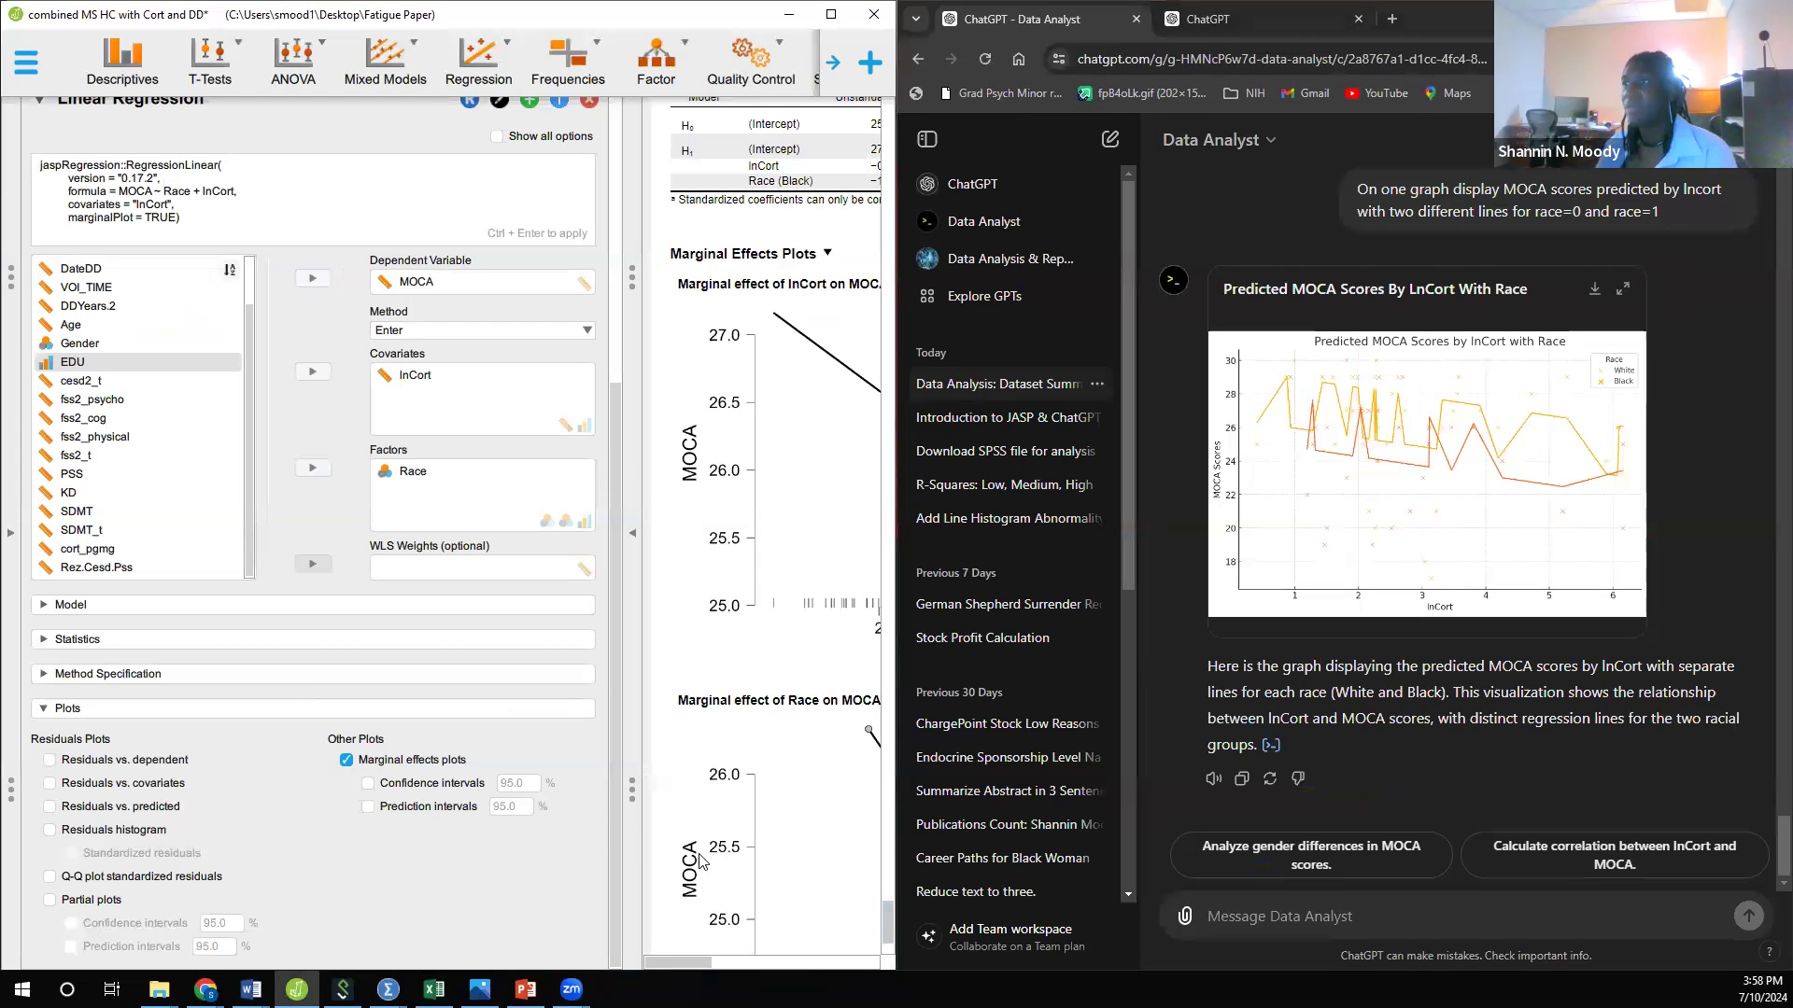
pyautogui.click(635, 541)
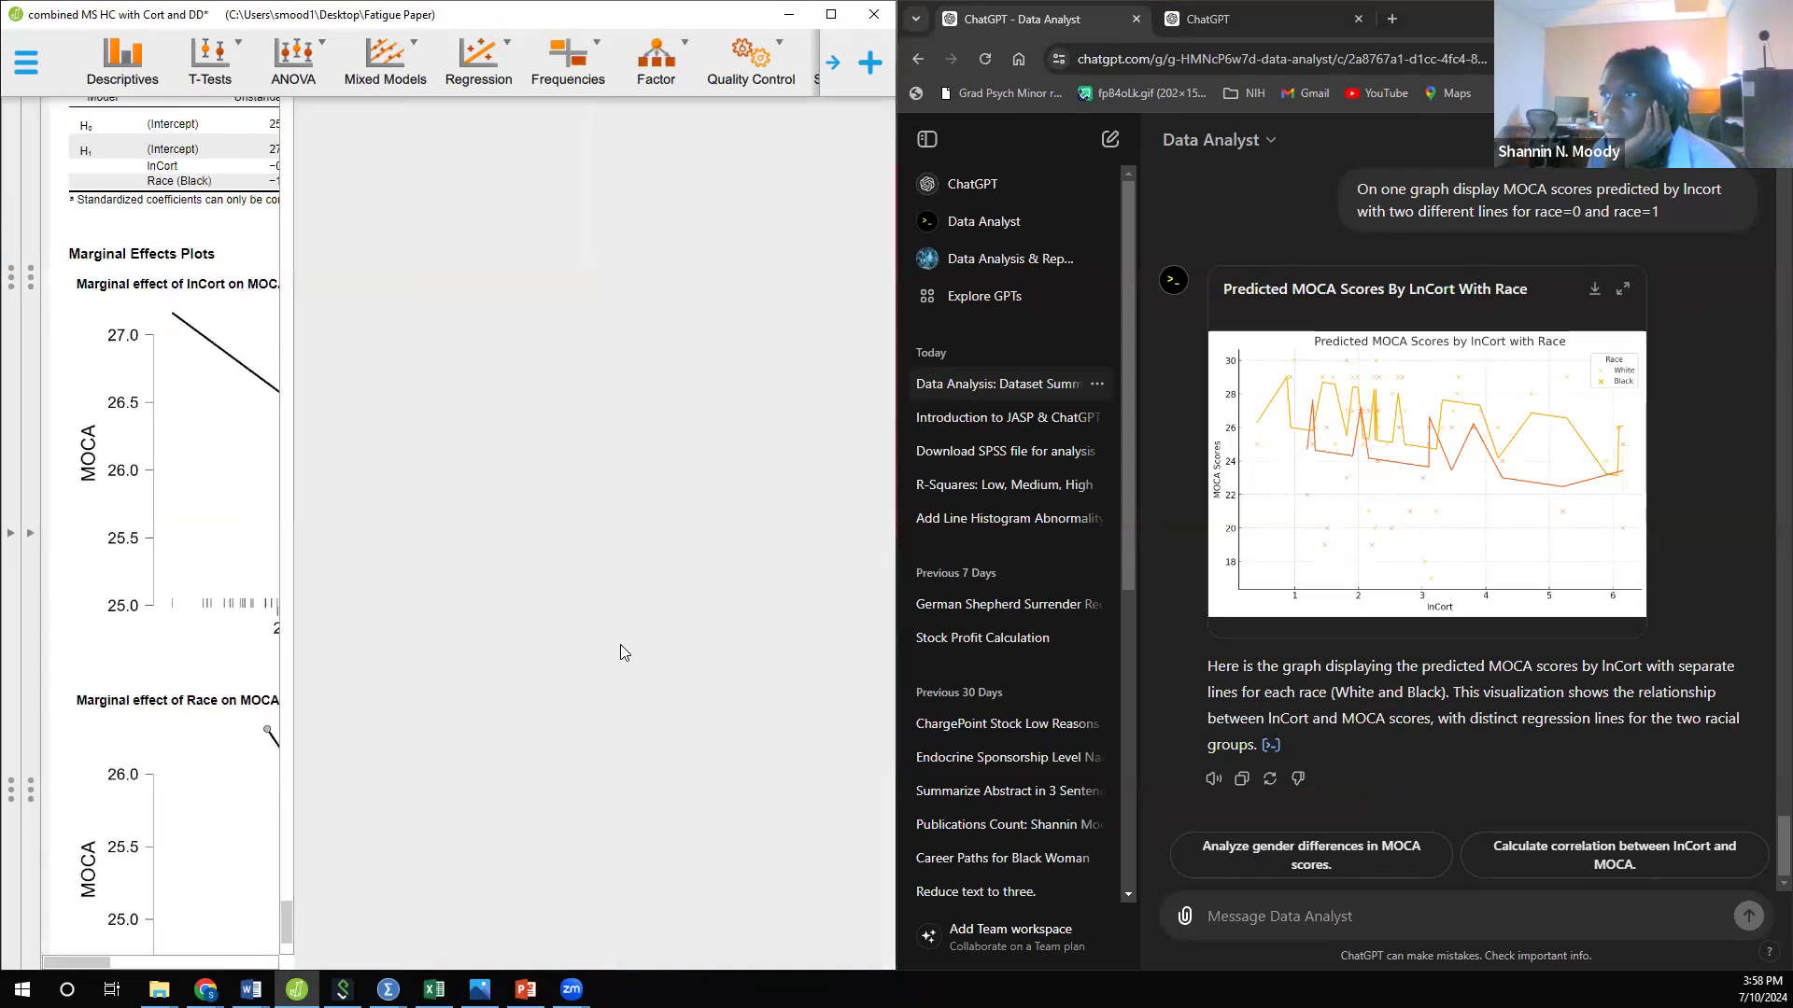
# Step: Enlarge the marginal effect plot of lnCort on MOCA and compare both marginal effects plots with ChatGPT's graph
pyautogui.scroll(-2, 623, 652)
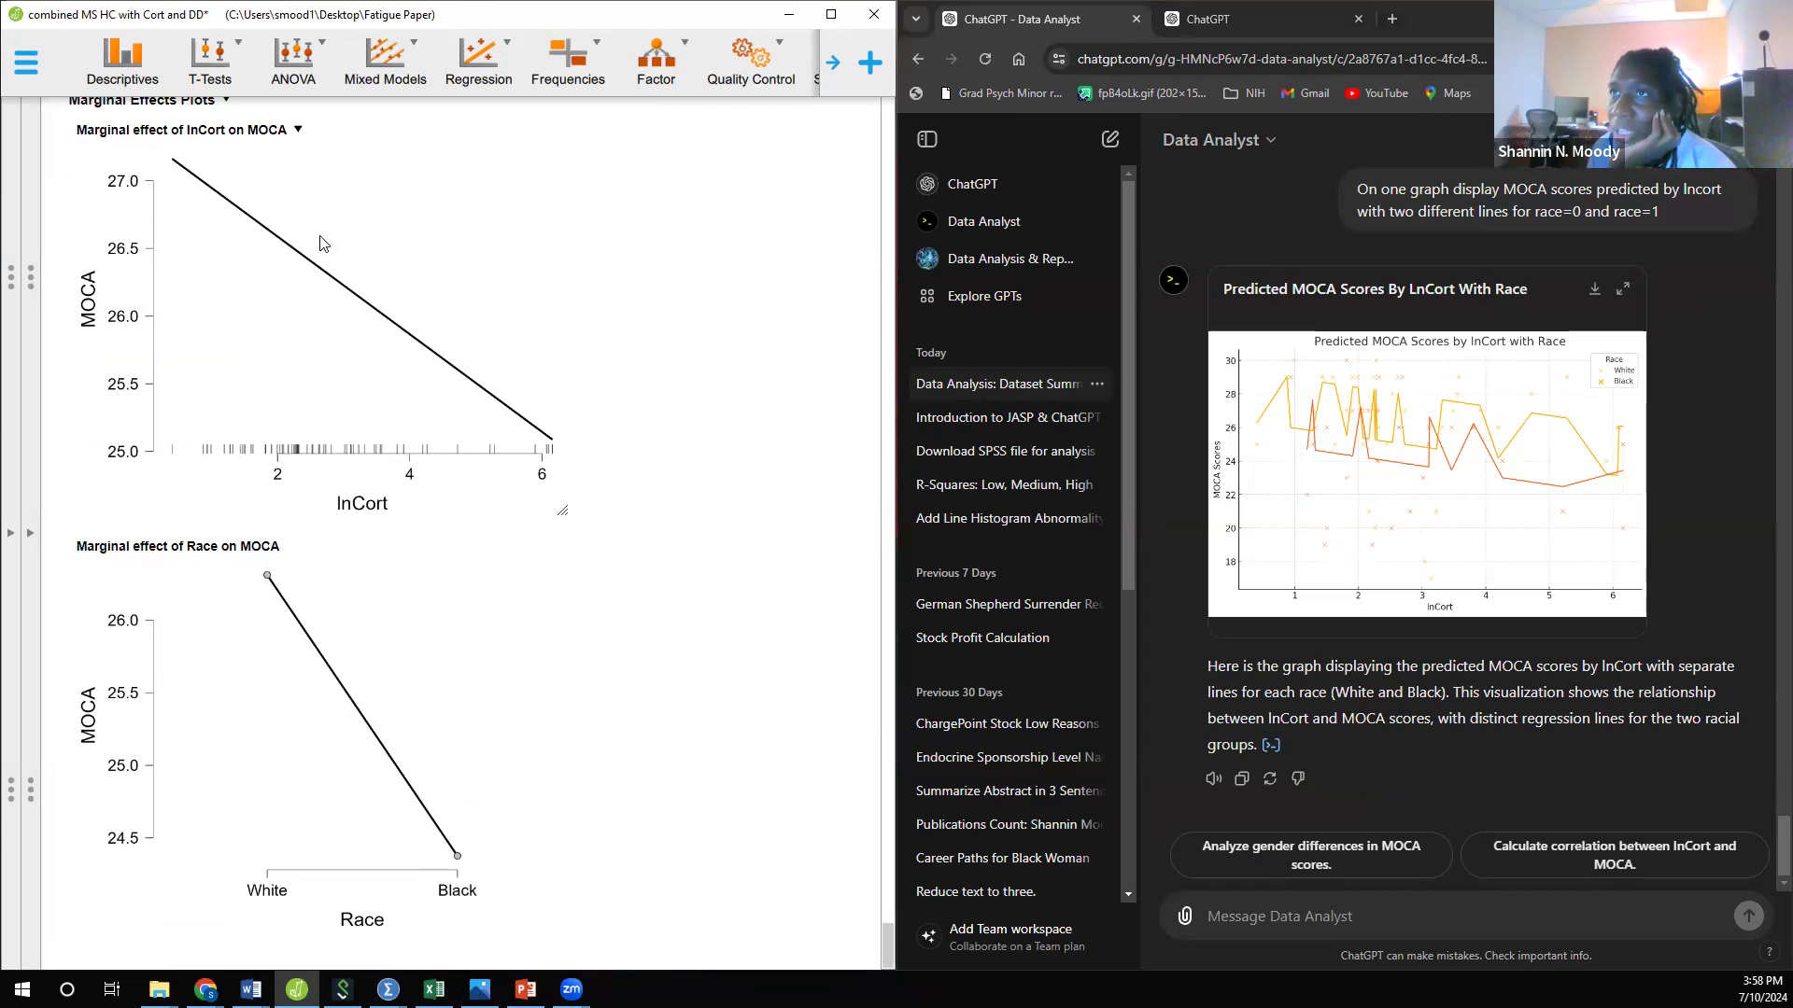
pyautogui.moveTo(564, 508); pyautogui.dragTo(803, 680)
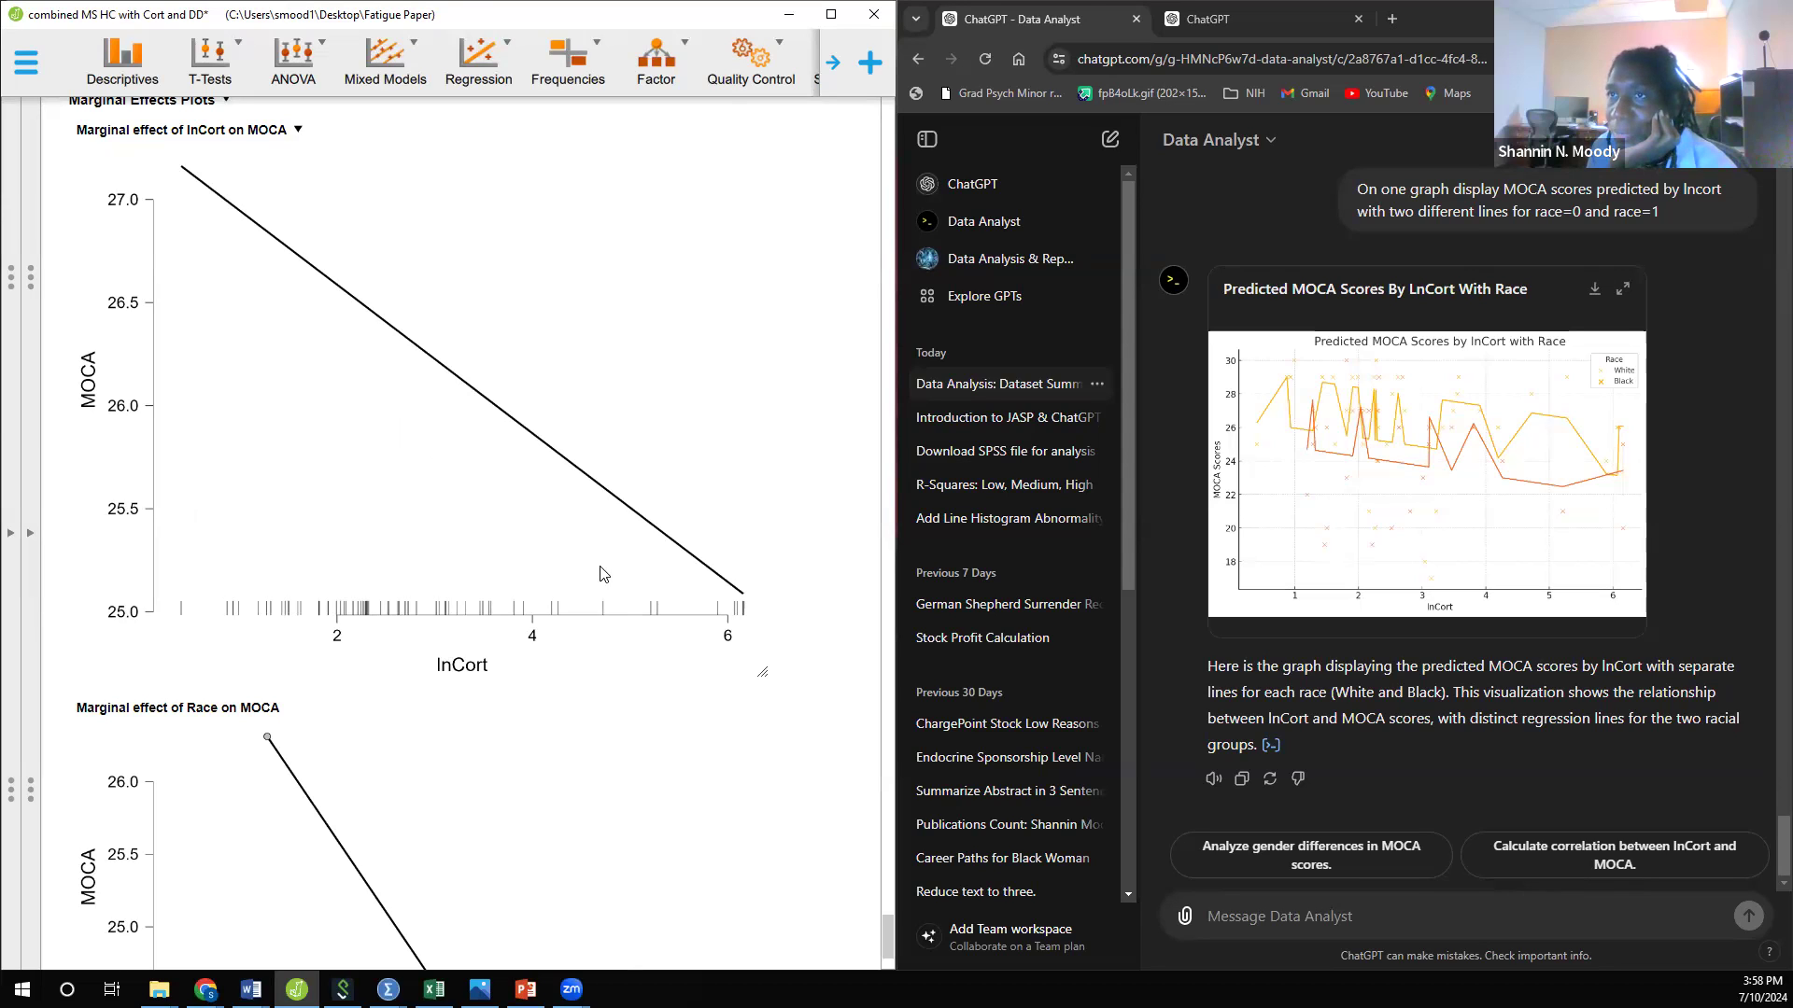
pyautogui.scroll(-3, 543, 574)
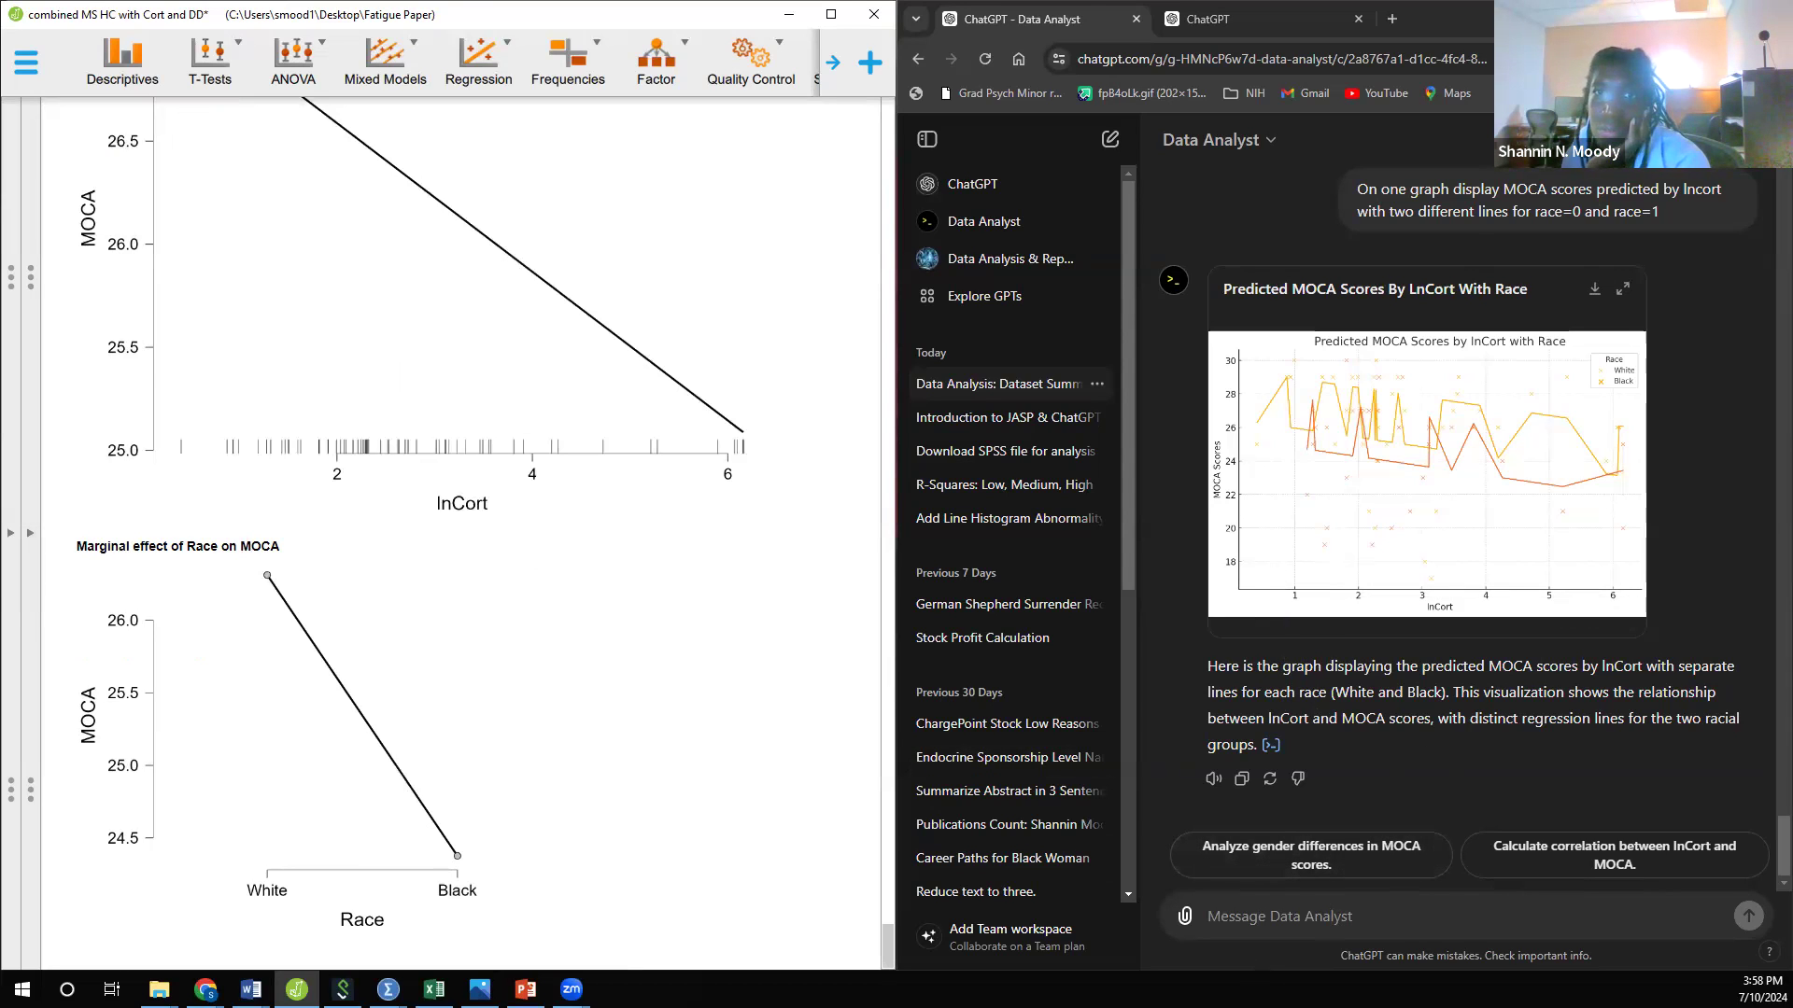
# Step: Switch to File Explorer
pyautogui.click(159, 990)
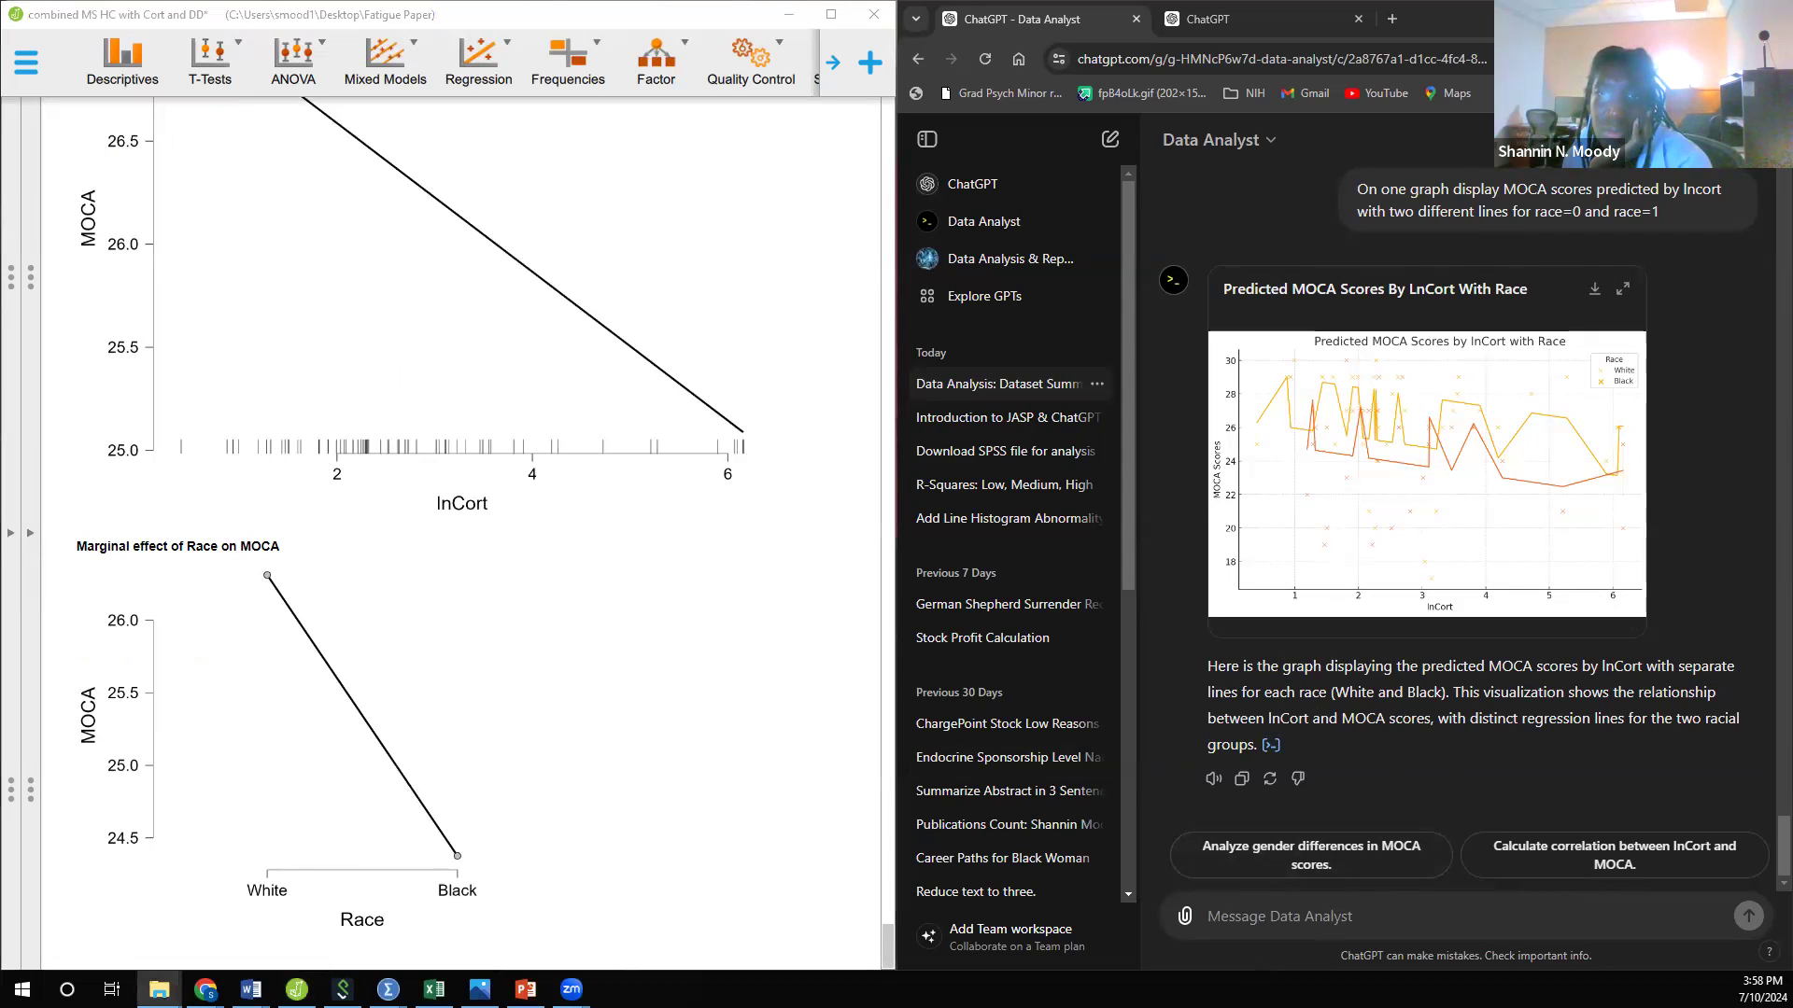